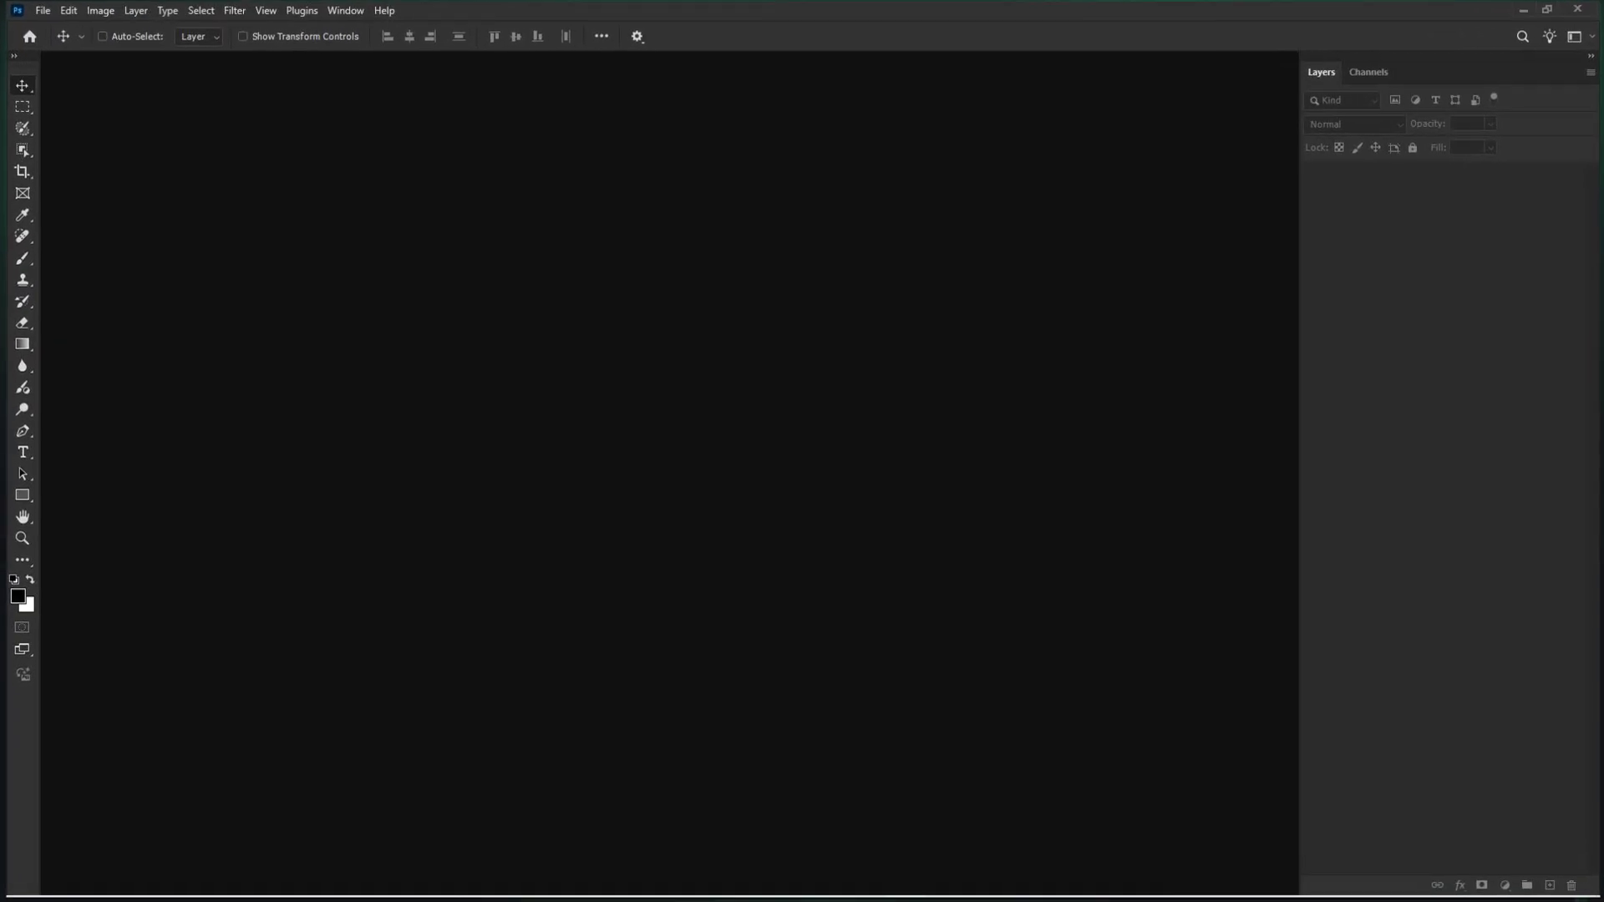
Create a new 2600 x 3000 px RGB document at 300 ppi with a white background.
left_click(37, 15)
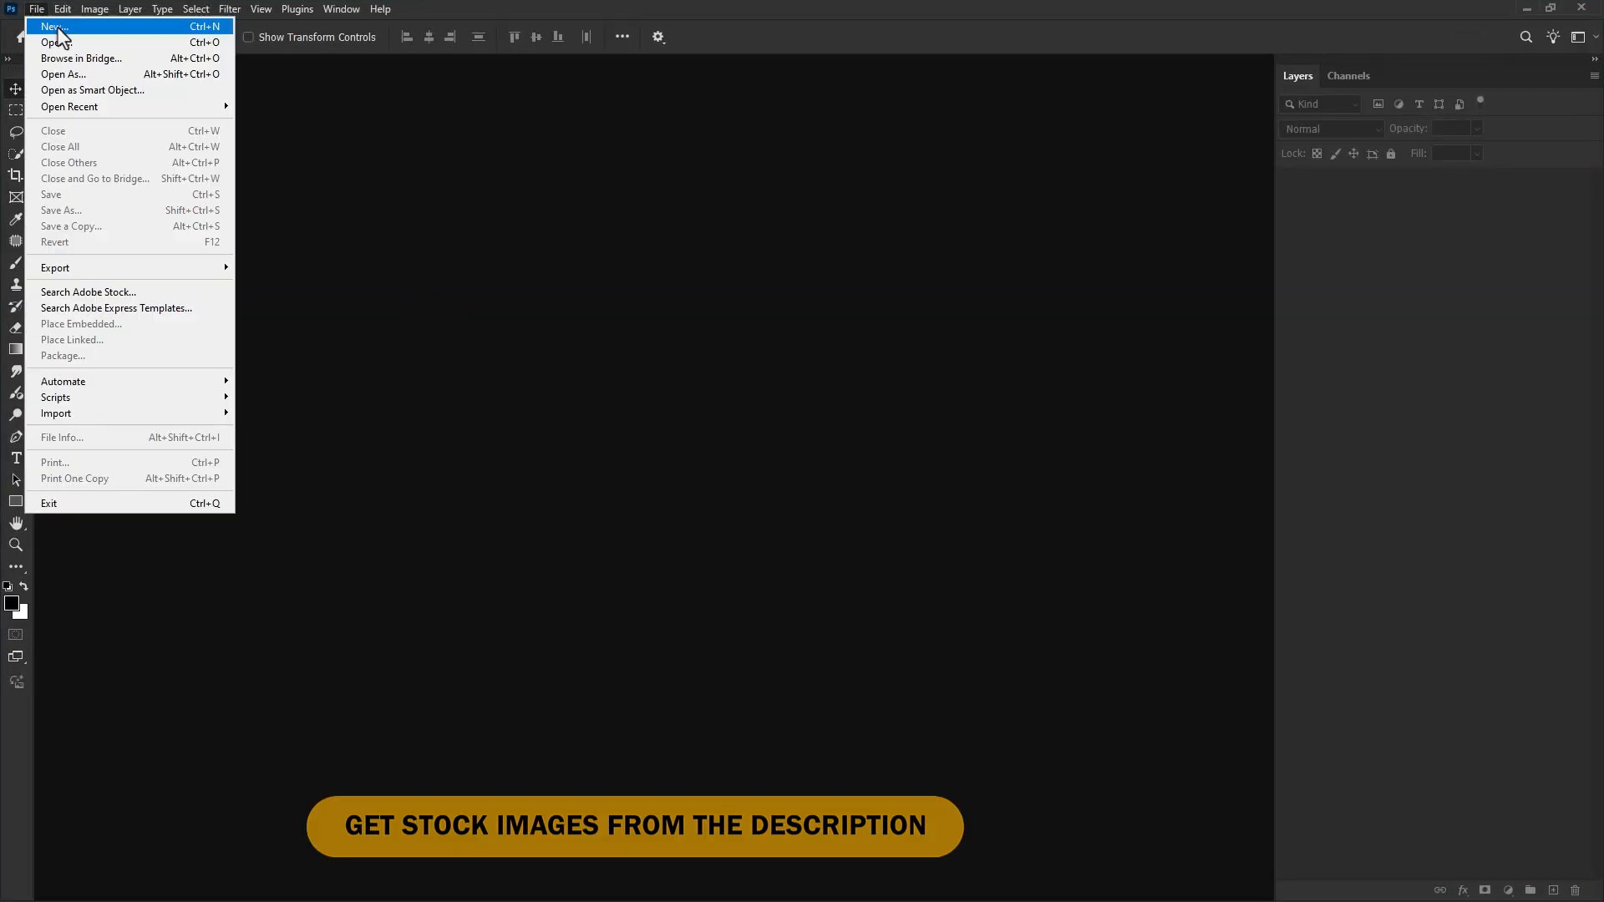
left_click(58, 30)
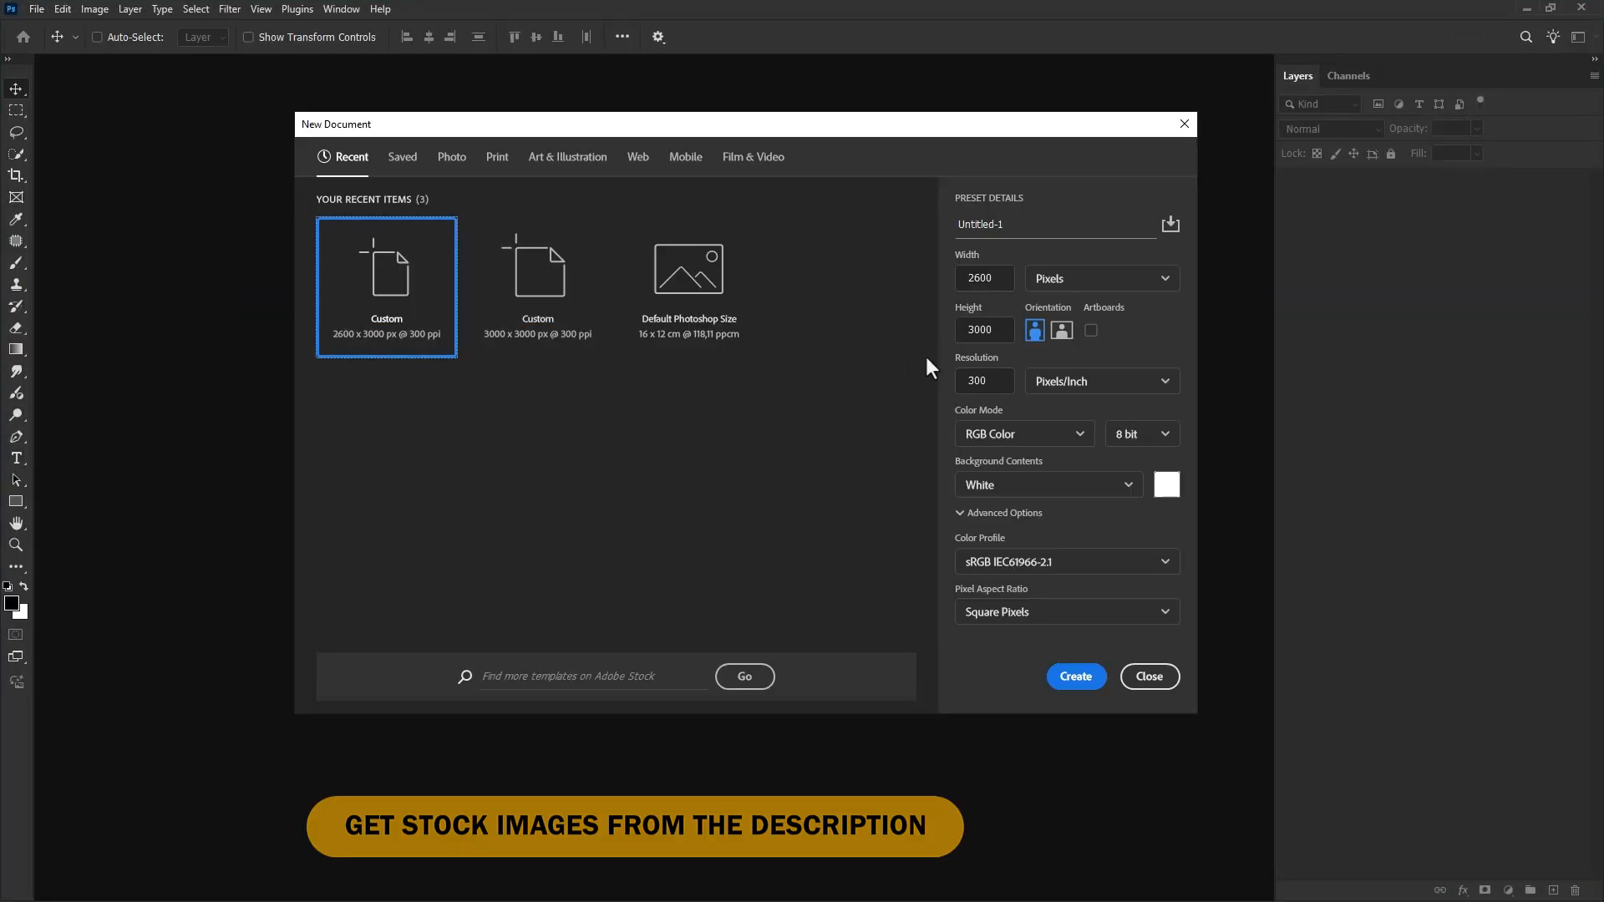
left_click(1075, 677)
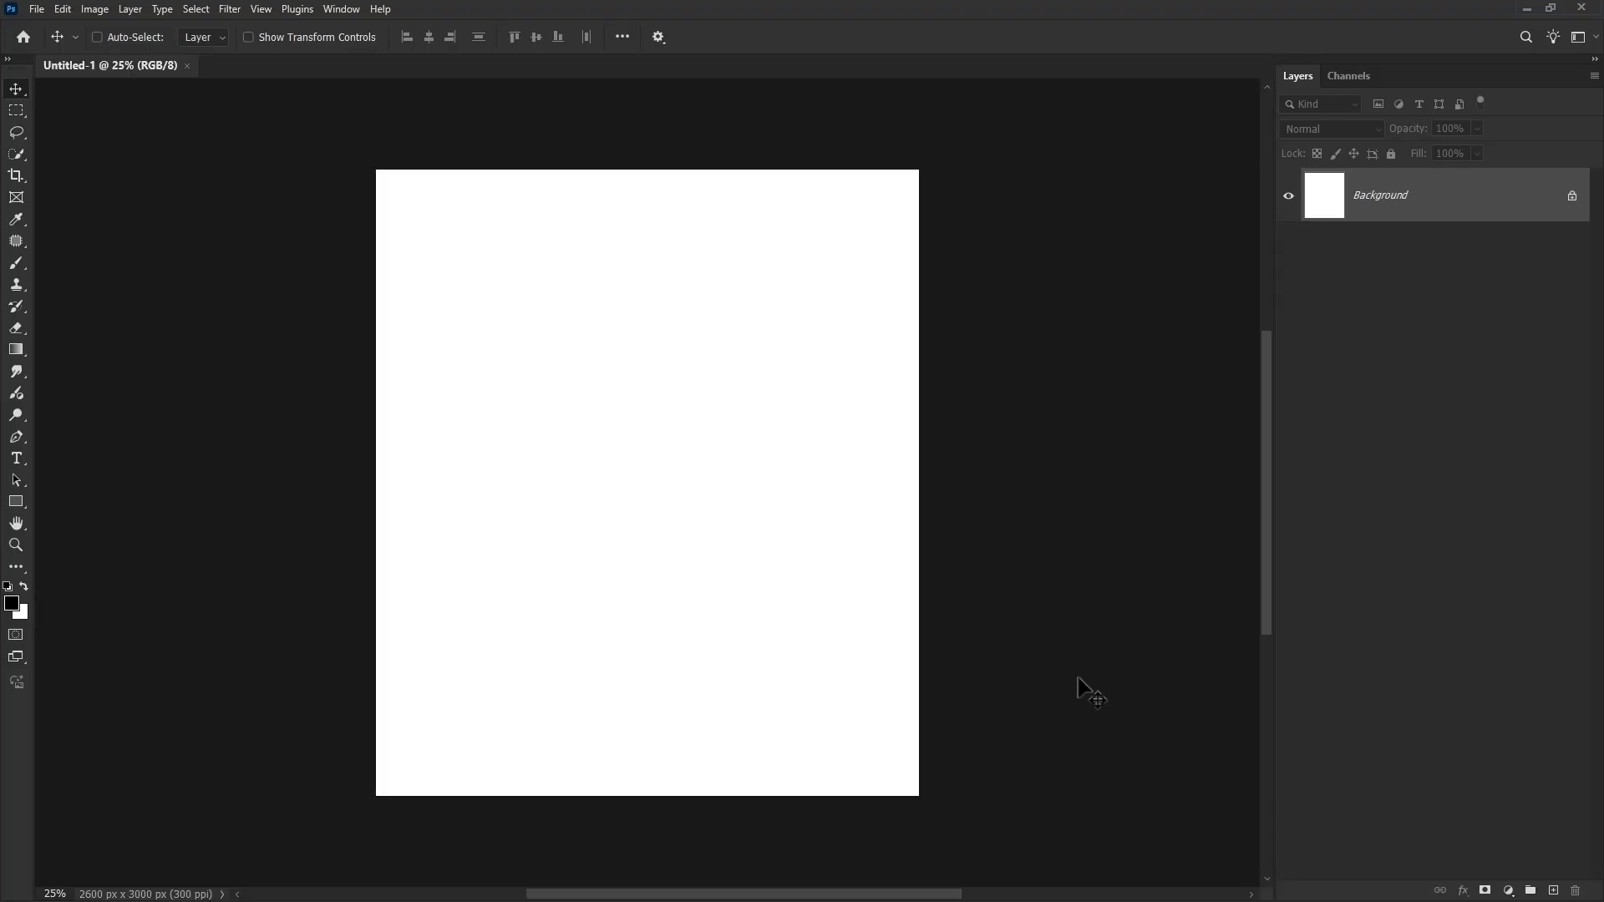
Place the player cutout "dl.beatsnoop.com-3000-623qihLFNI (1) copy.png" as an embedded image at its default size.
left_click(36, 9)
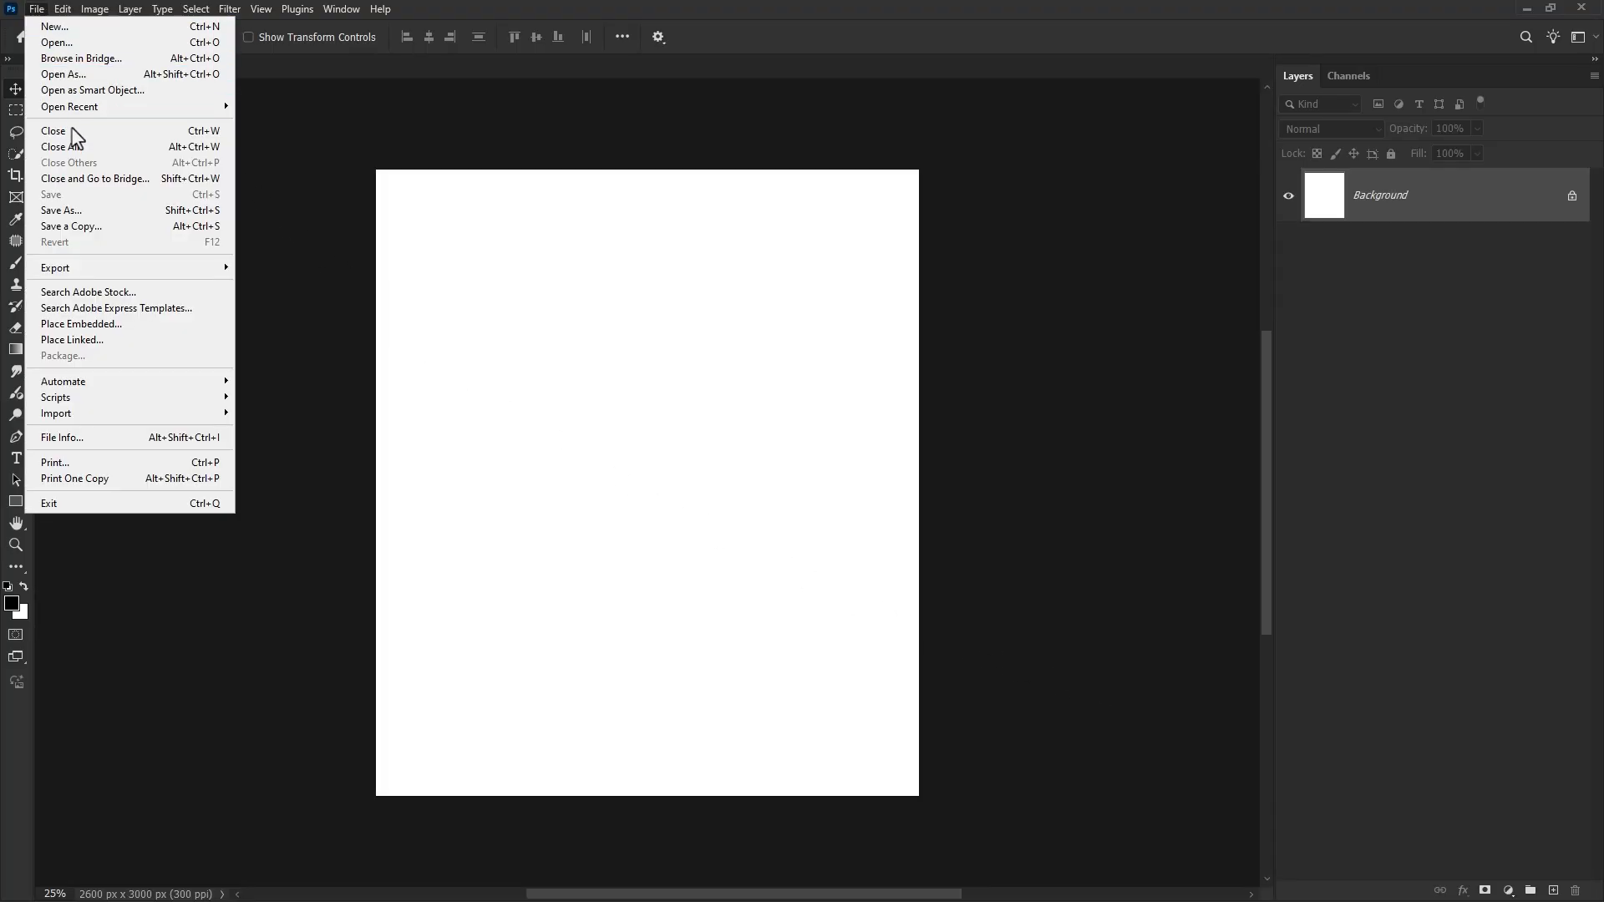
left_click(122, 323)
left_click(162, 269)
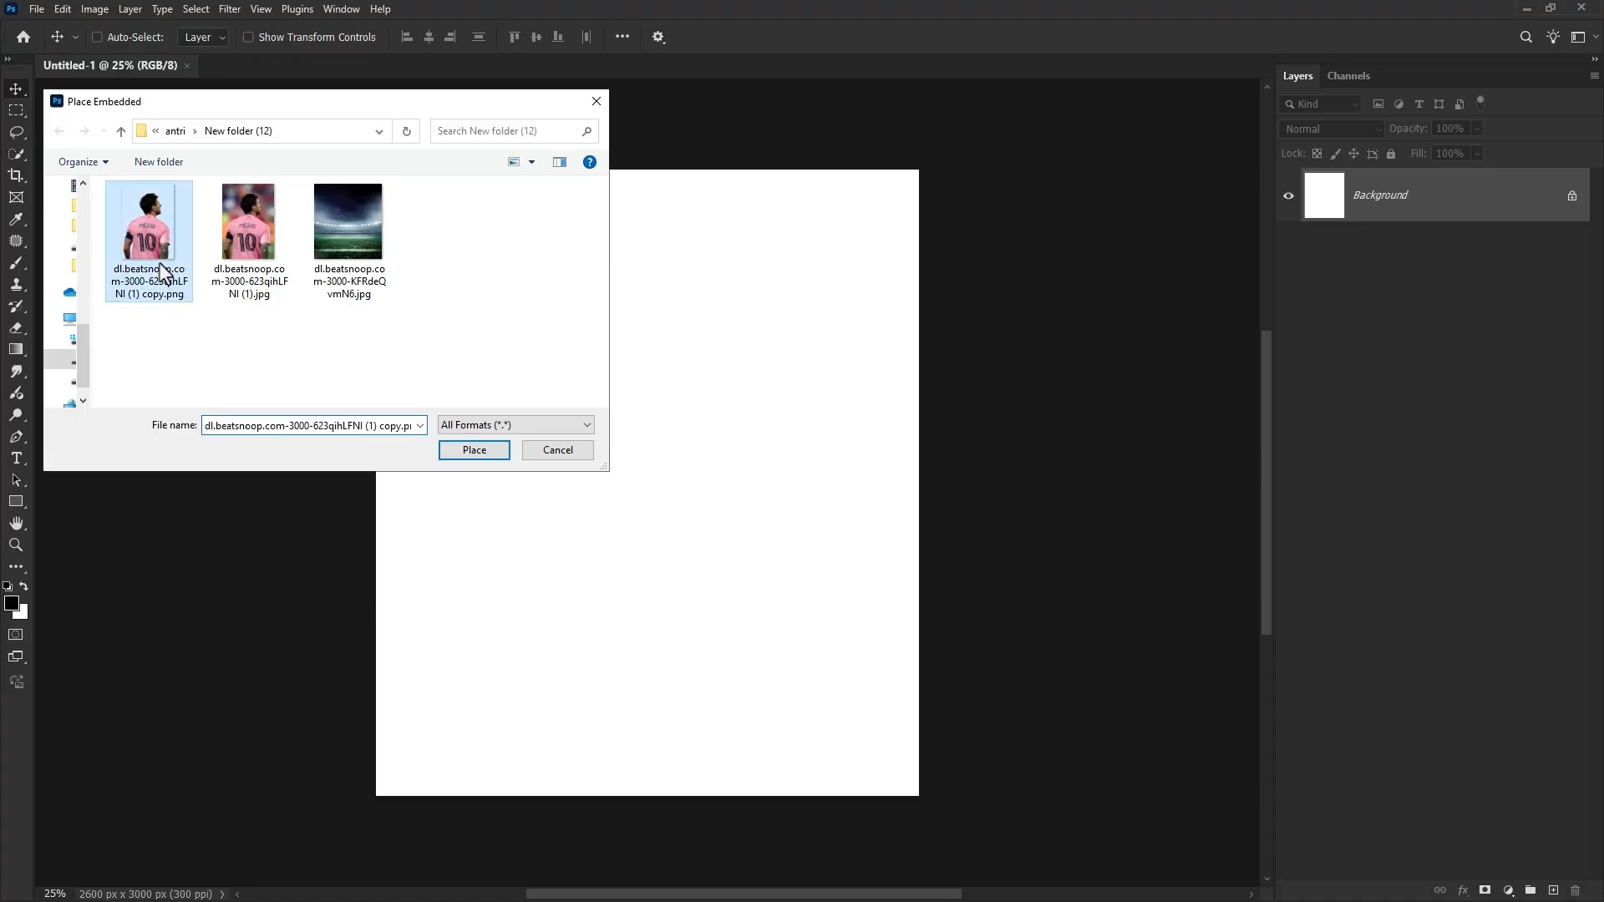
left_click(484, 454)
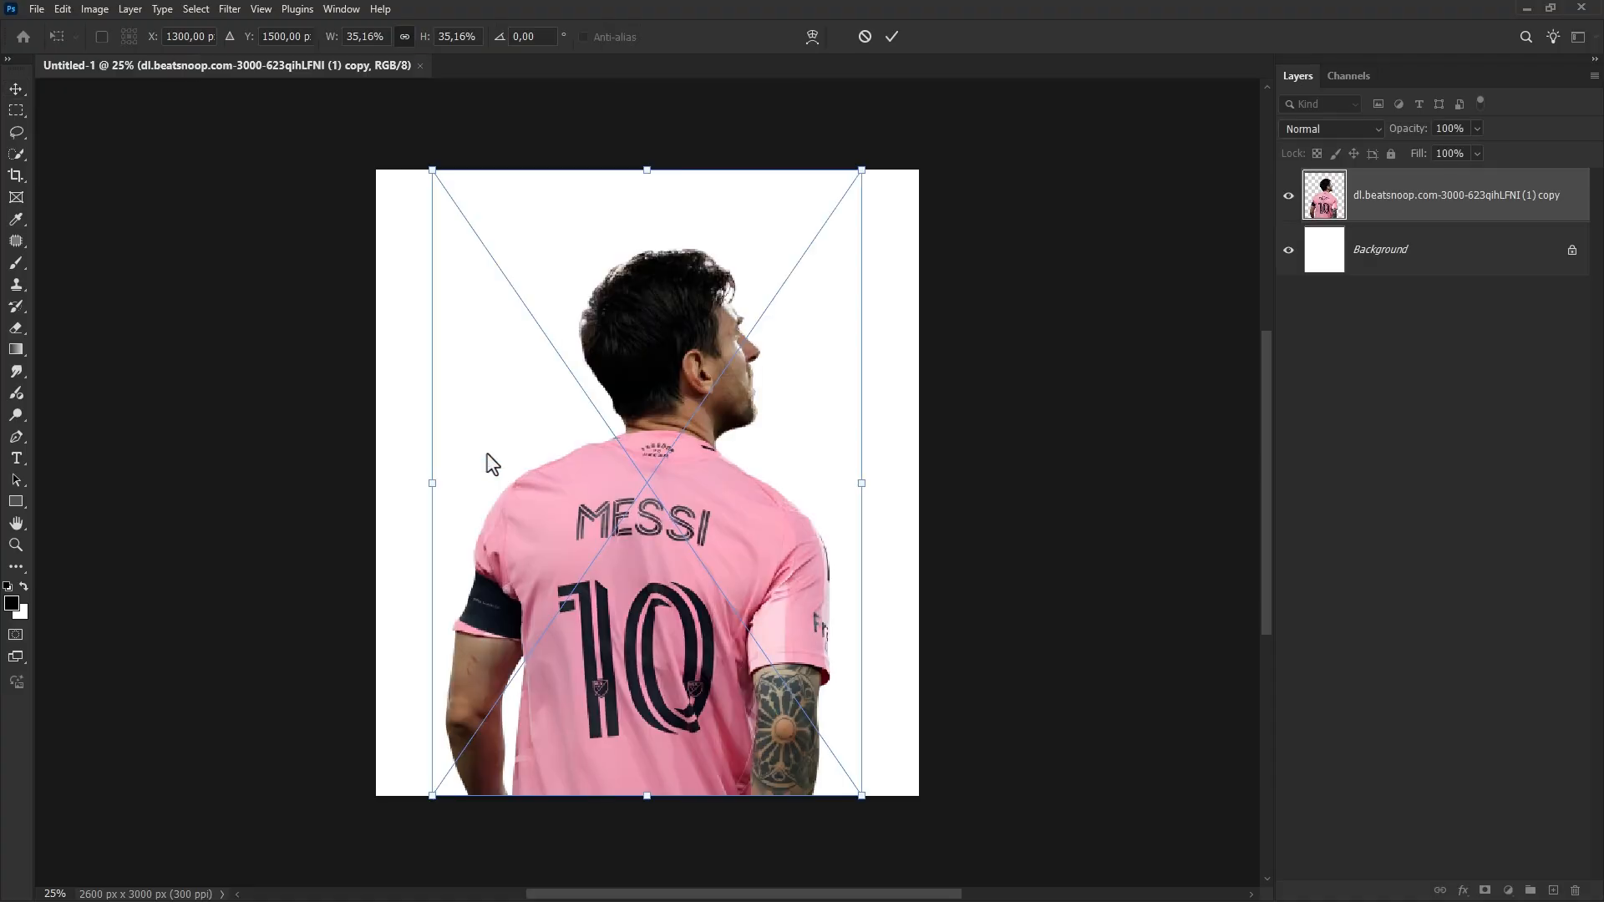
key("Return")
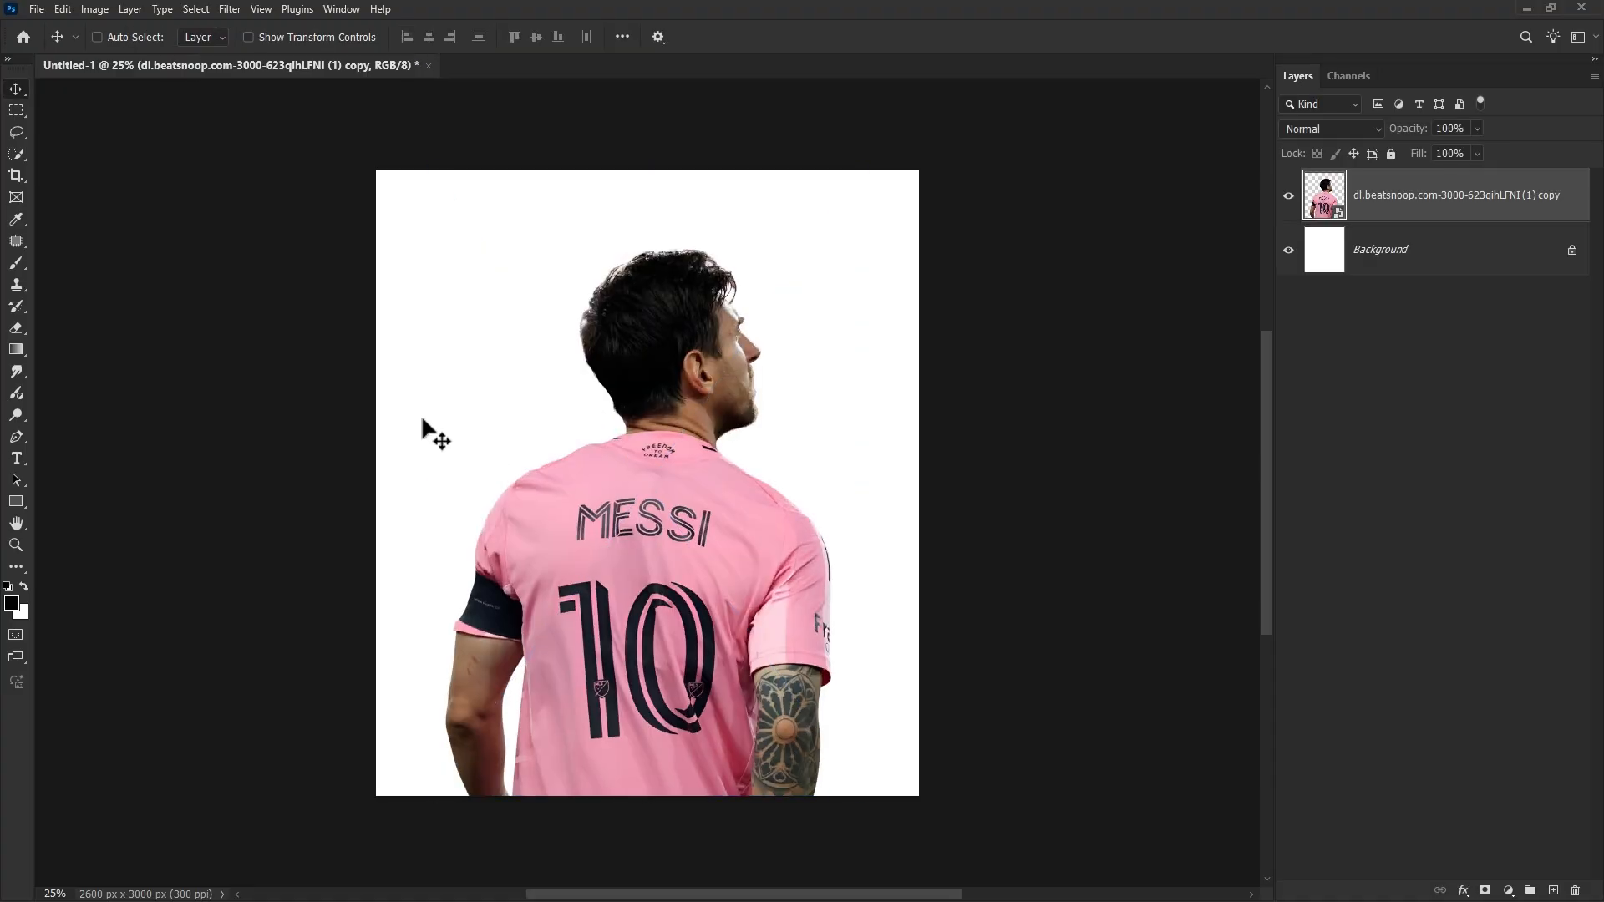
Place the stadium image "dl.beatsnoop.com-3000-KFRdeQvmN6.jpg" as an embedded layer directly beneath the player.
left_click(37, 9)
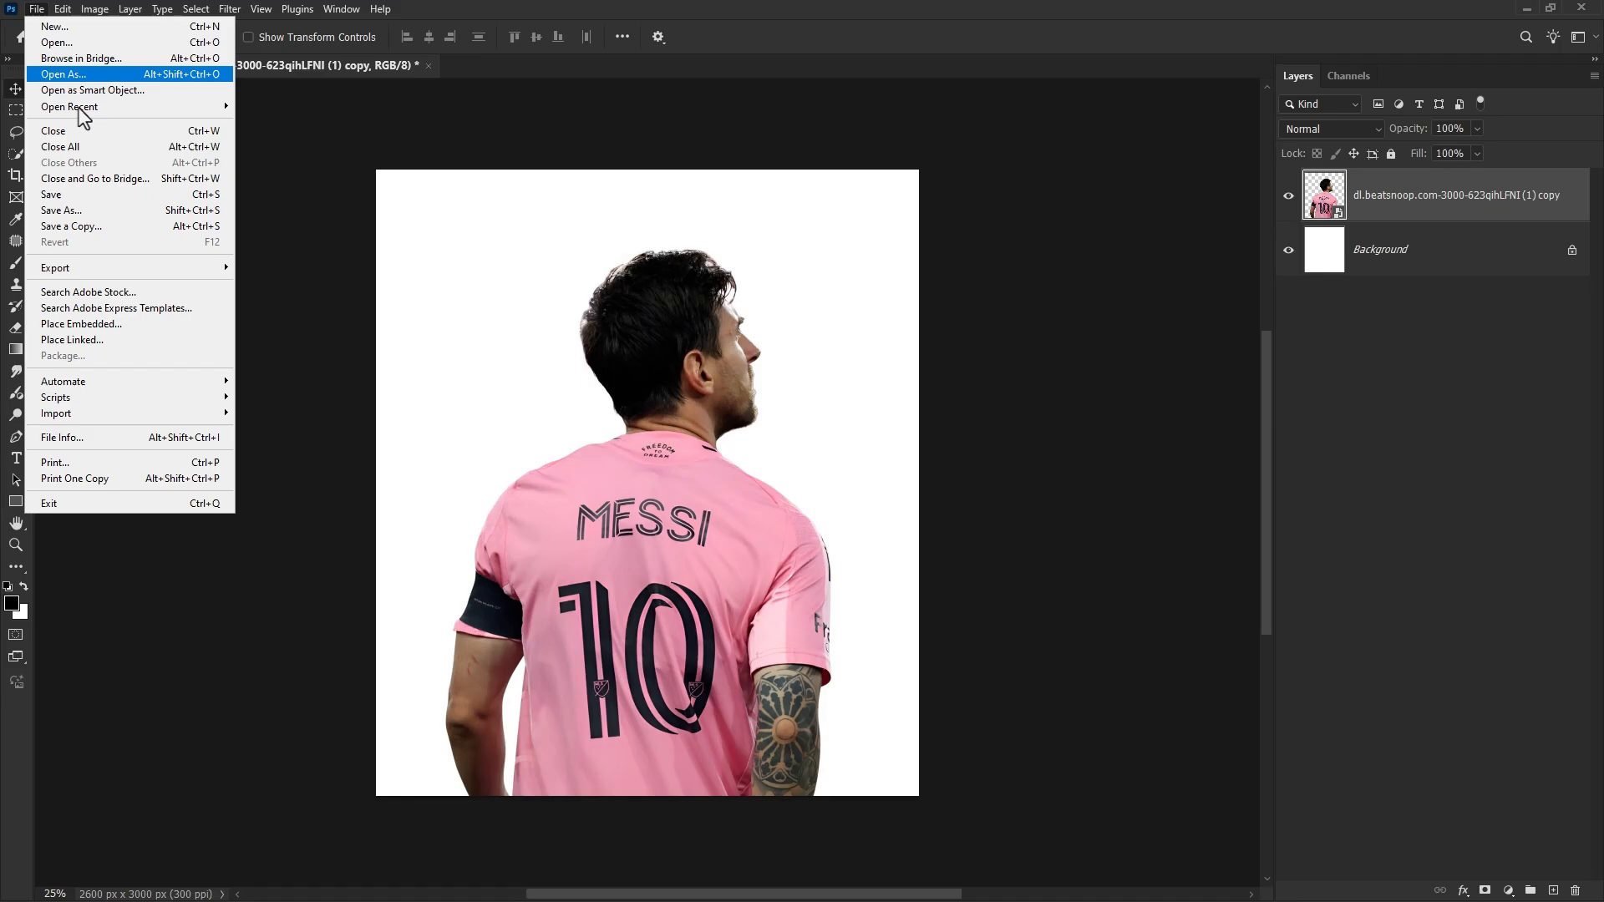
left_click(146, 330)
left_click(334, 239)
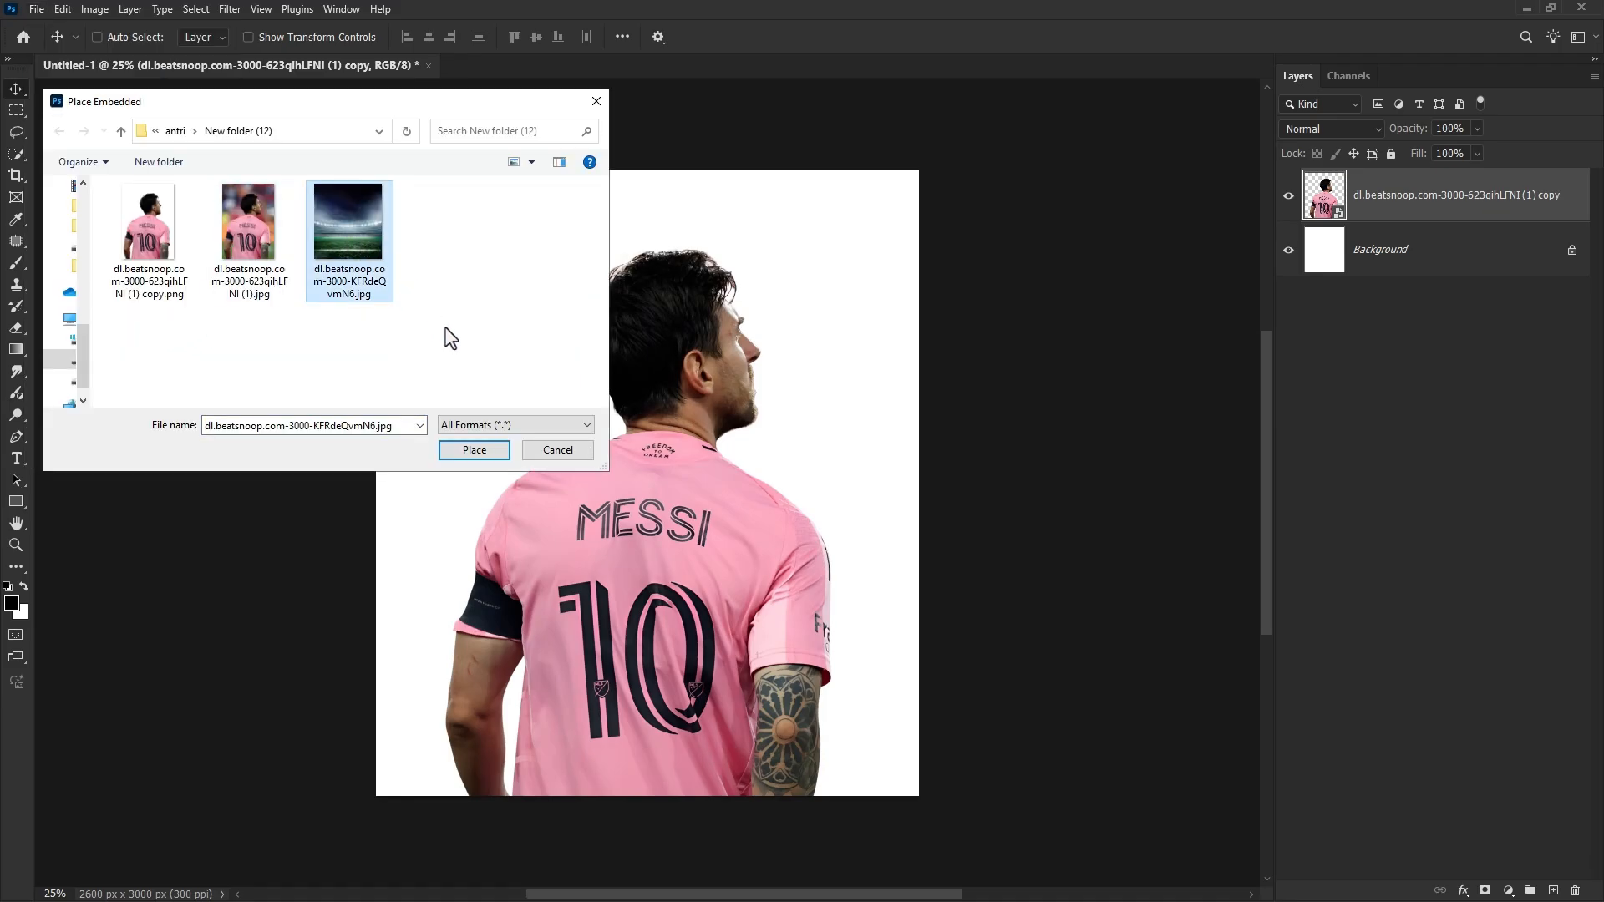
left_click(504, 457)
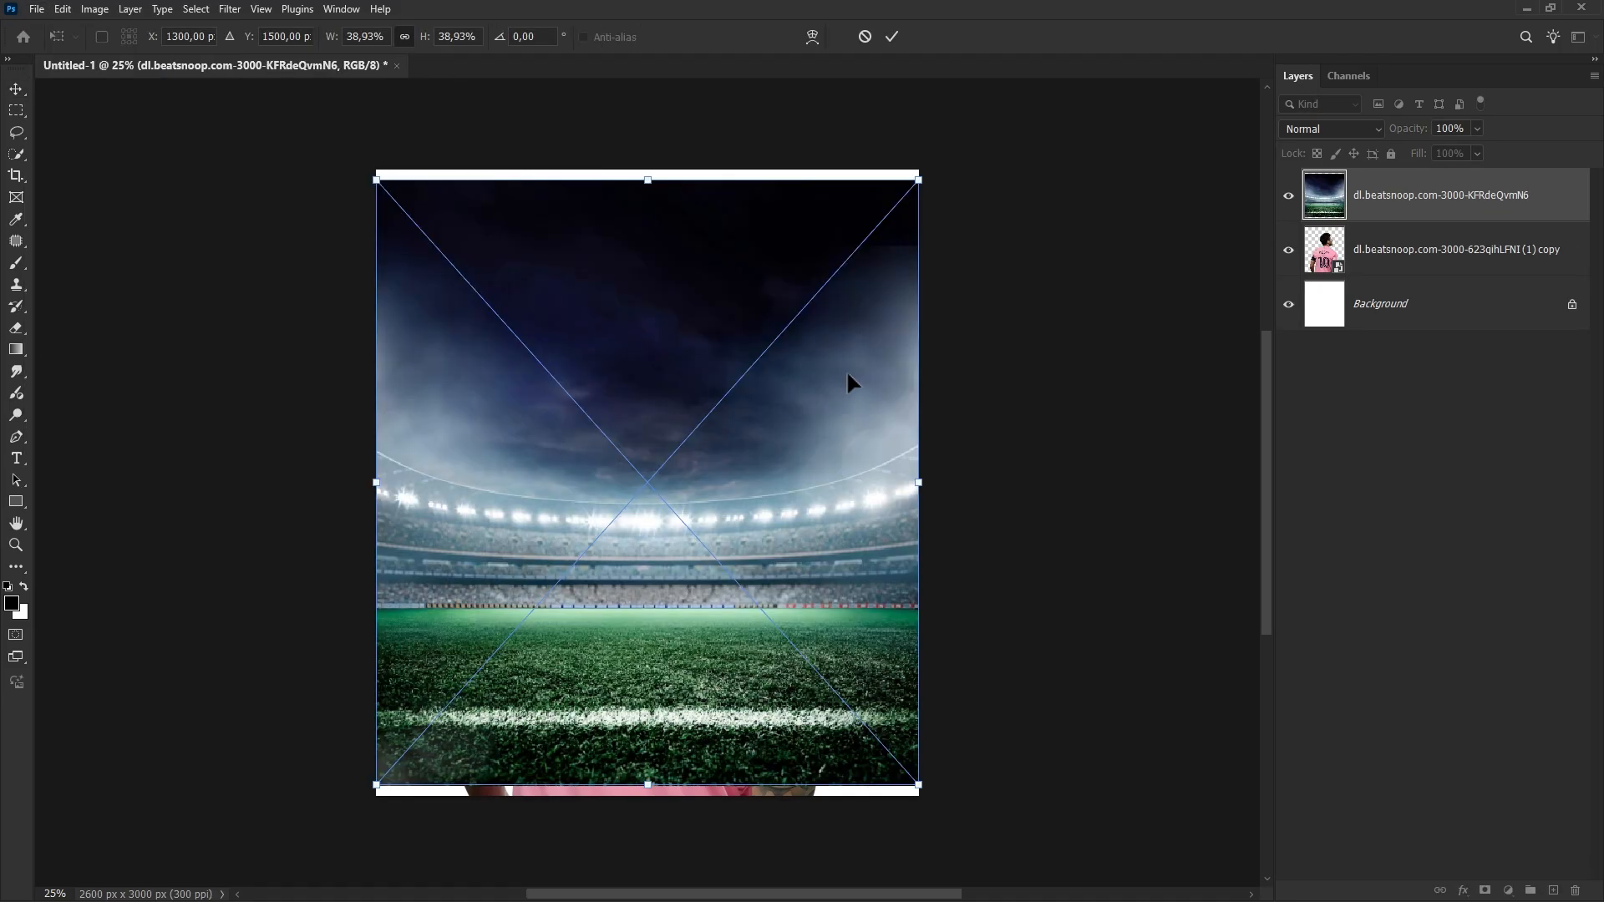
left_click_drag(1514, 214, 1457, 263)
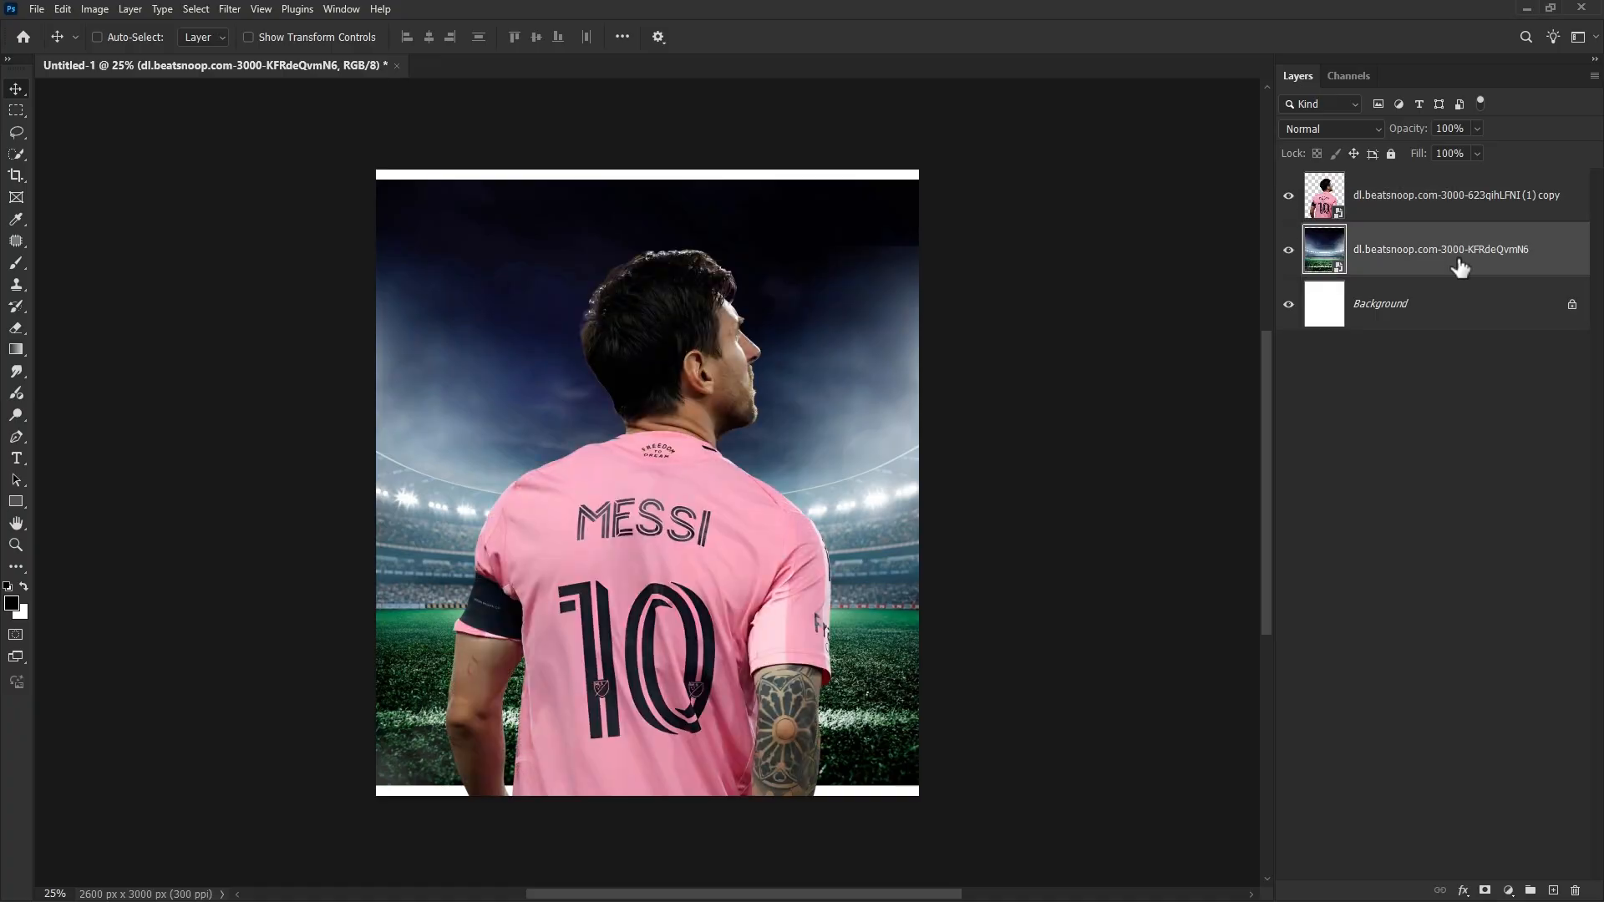
Stretch the stadium layer vertically past the canvas's upper and lower edges so it covers the whole background.
key("ctrl+t")
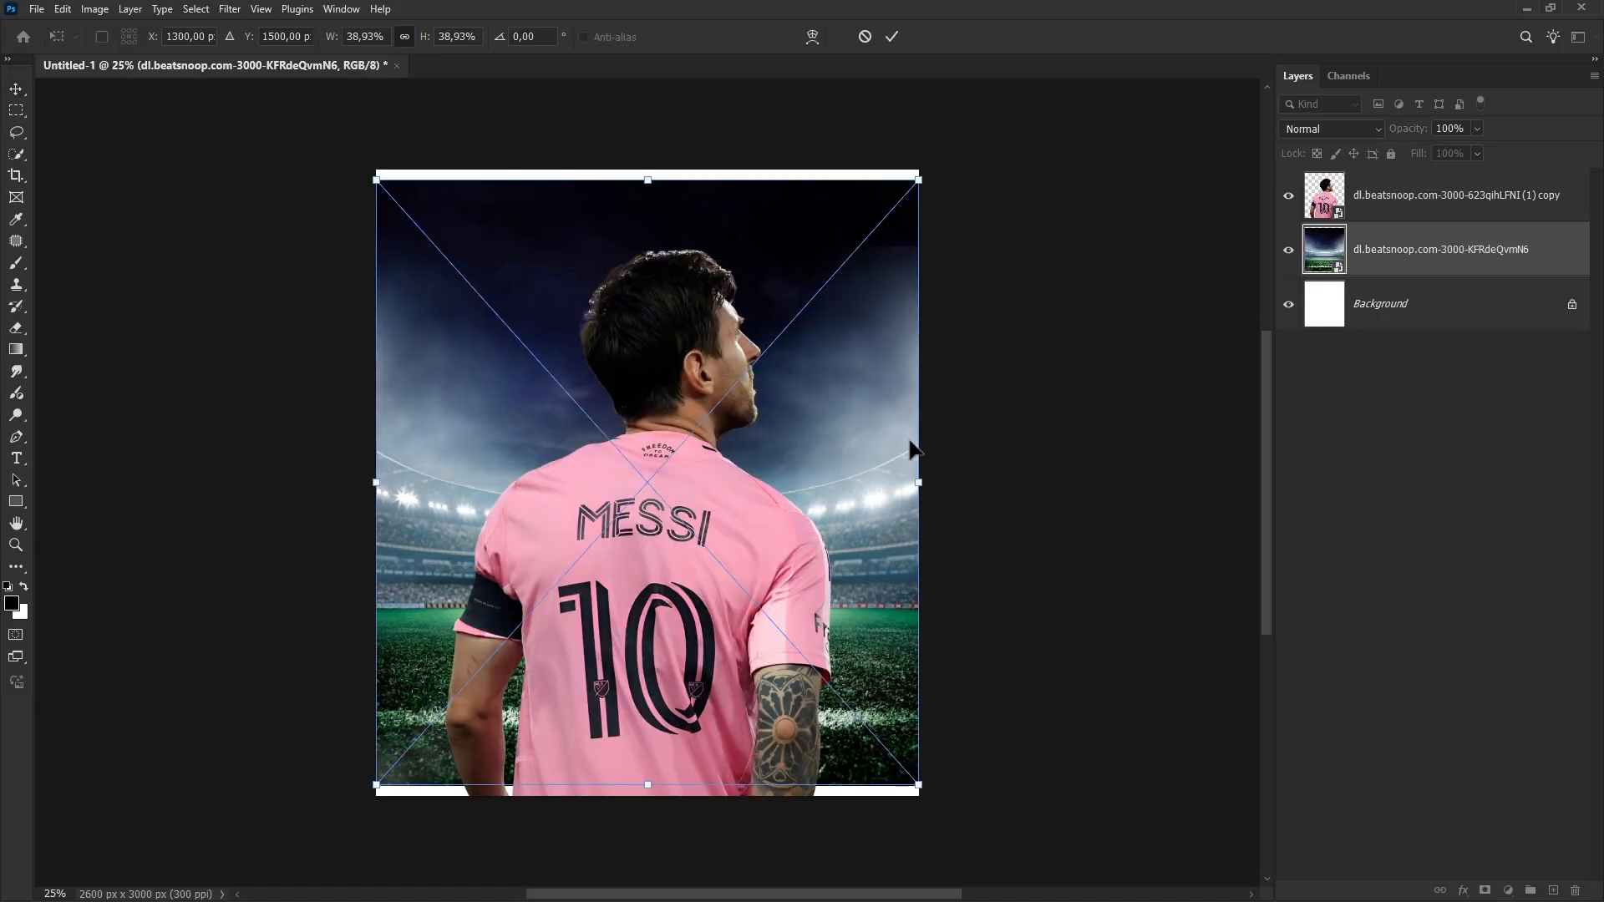
scroll(690, 464, "down", 2)
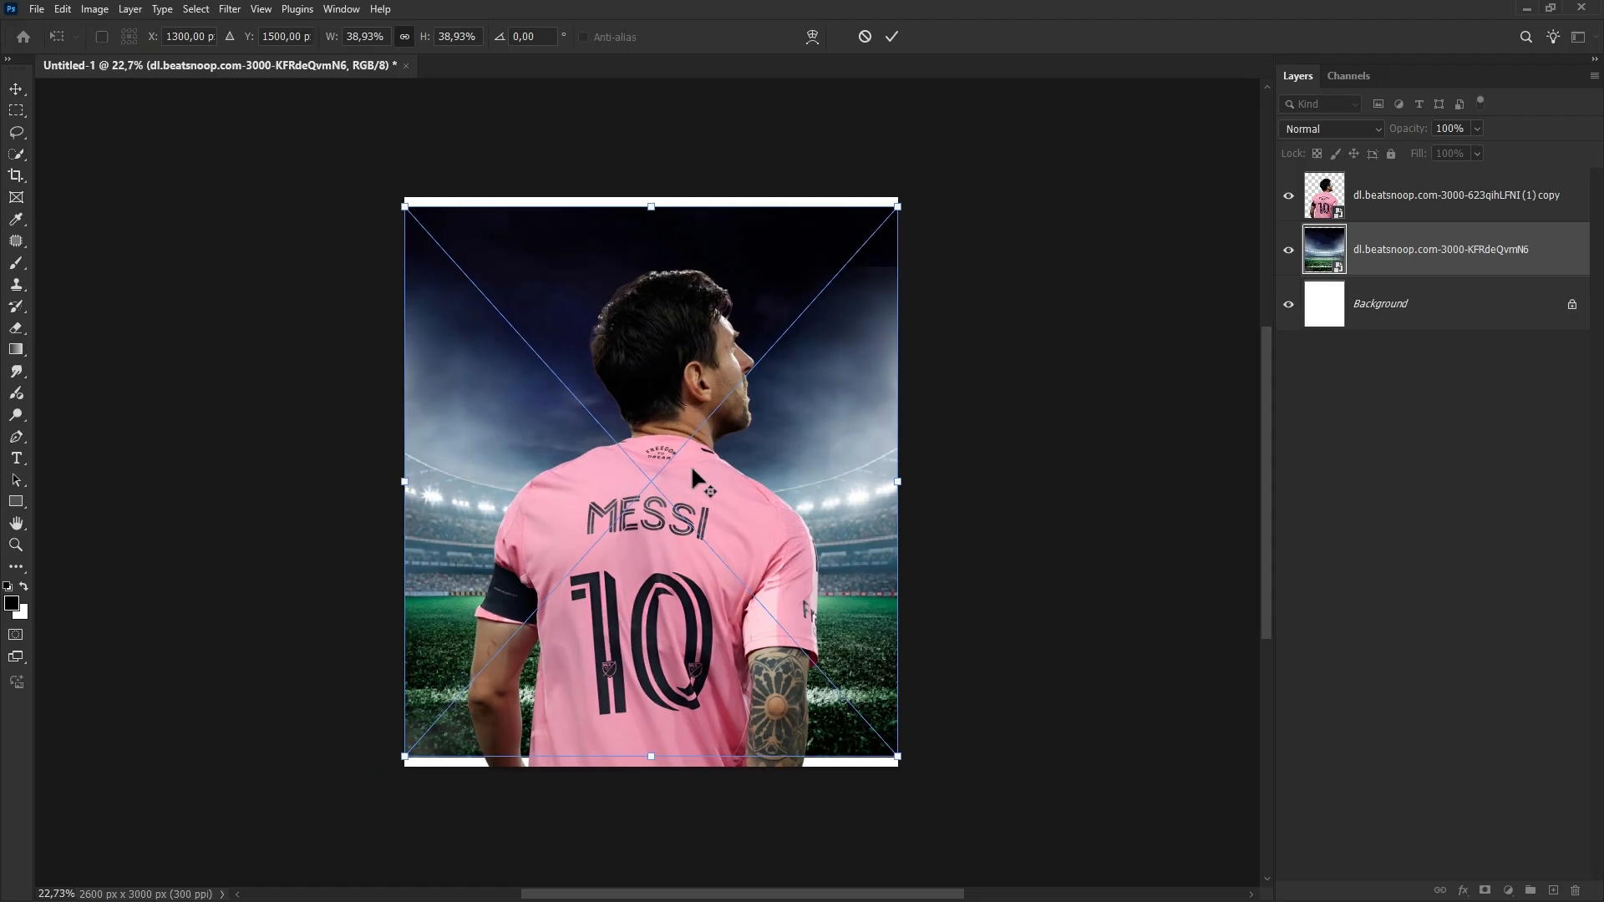
left_click_drag(656, 226, 656, 218)
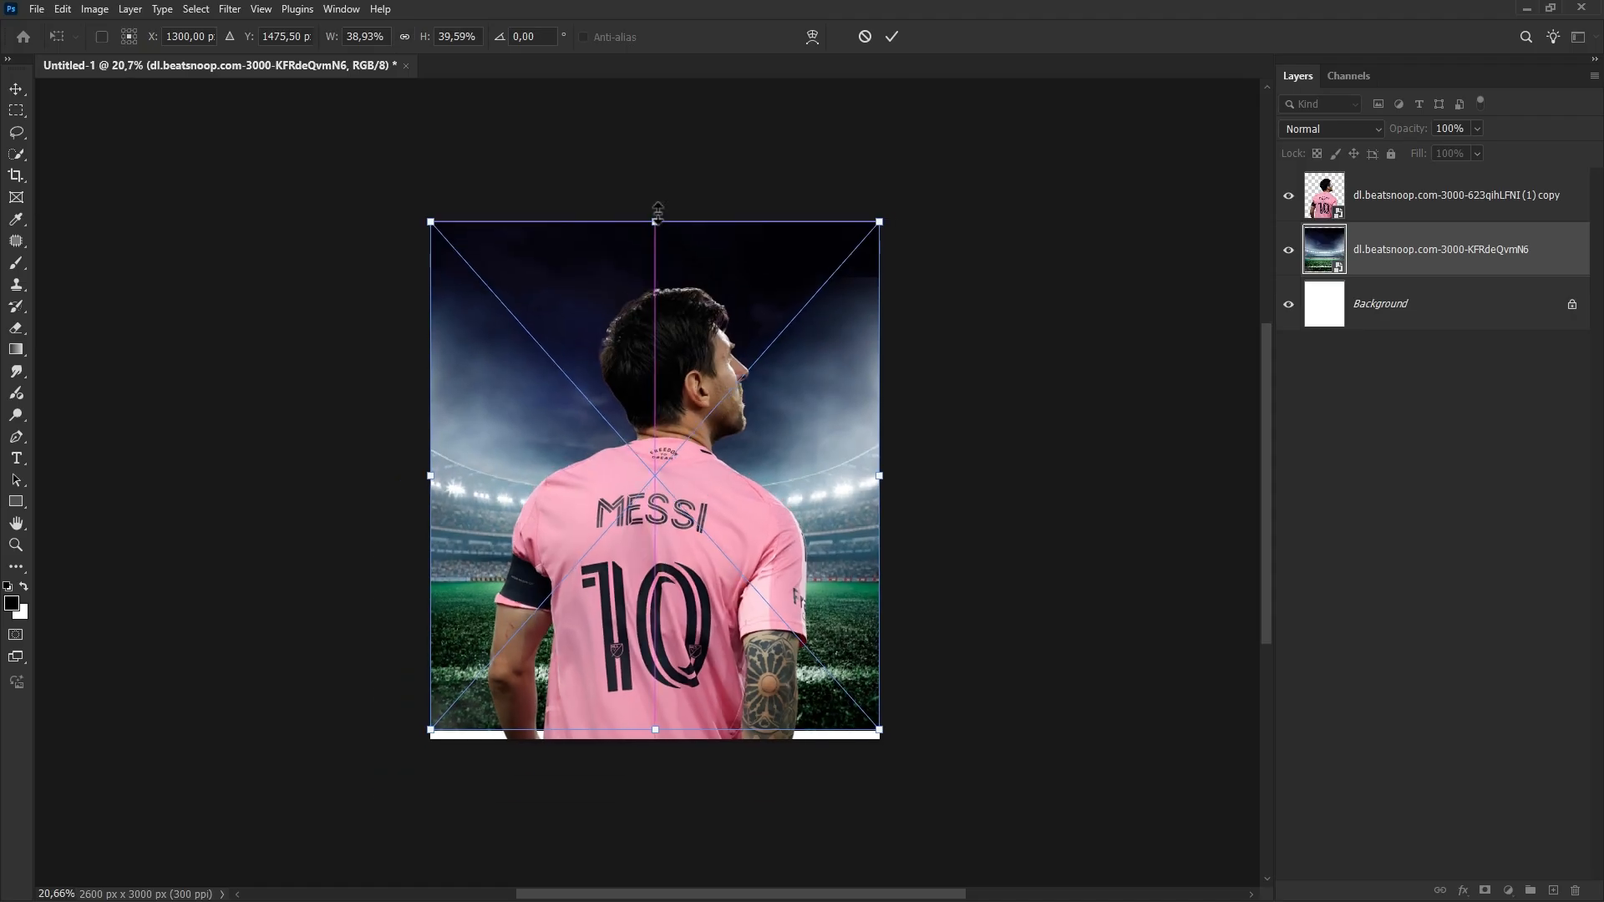
left_click_drag(655, 733, 657, 839)
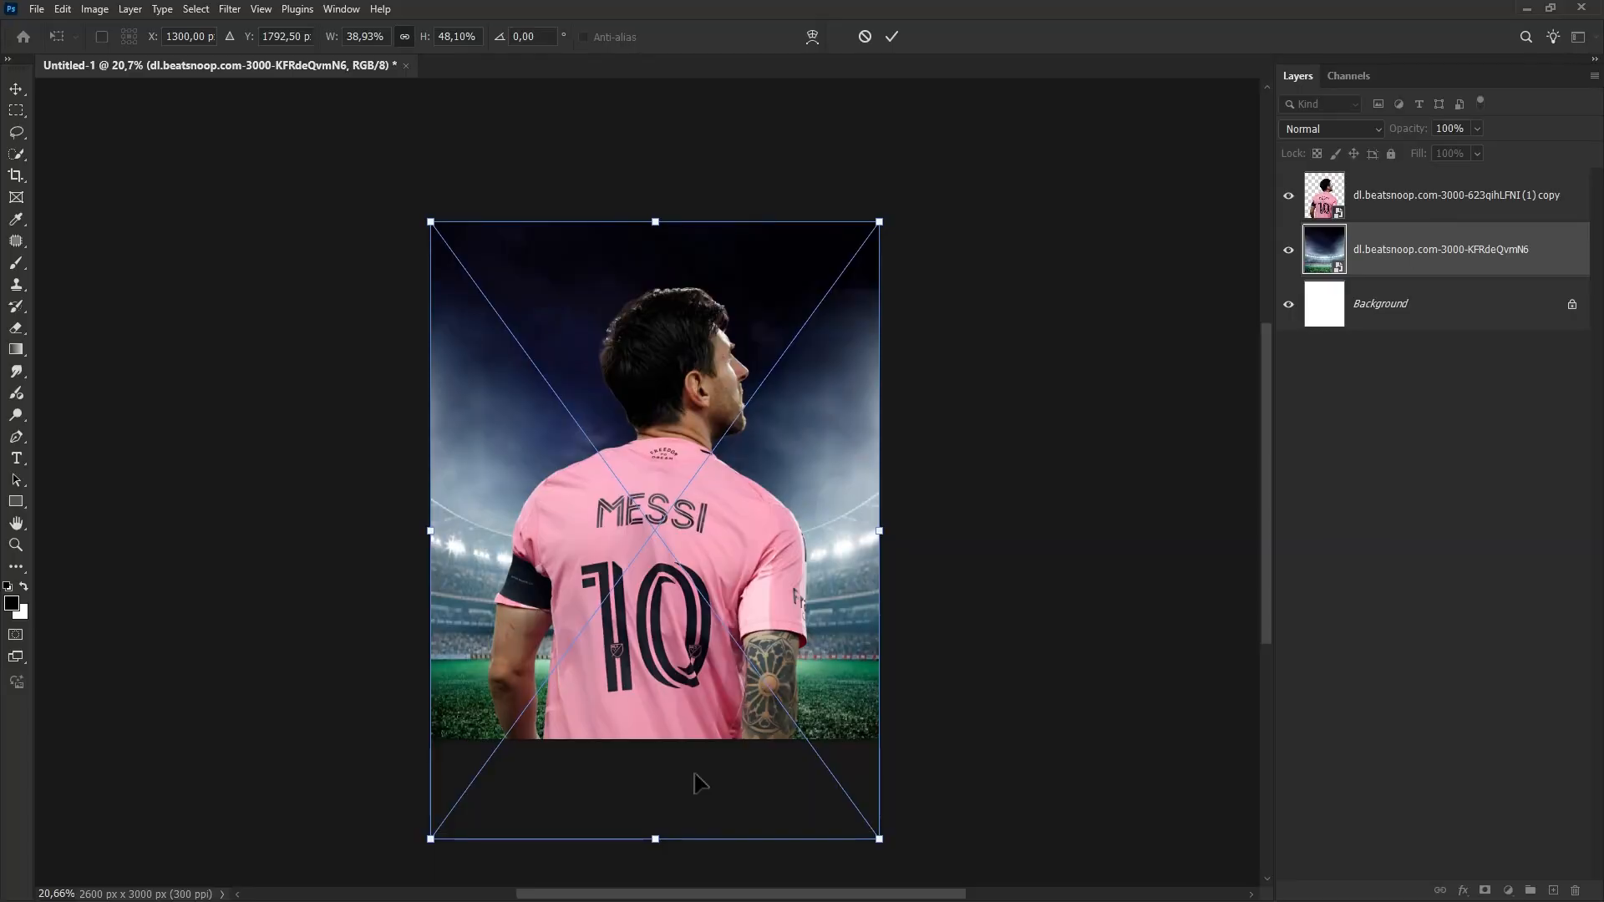
scroll(698, 783, "down", 1)
left_click_drag(656, 806, 648, 773)
key("Return")
scroll(655, 819, "up", 5)
scroll(654, 820, "down", 1)
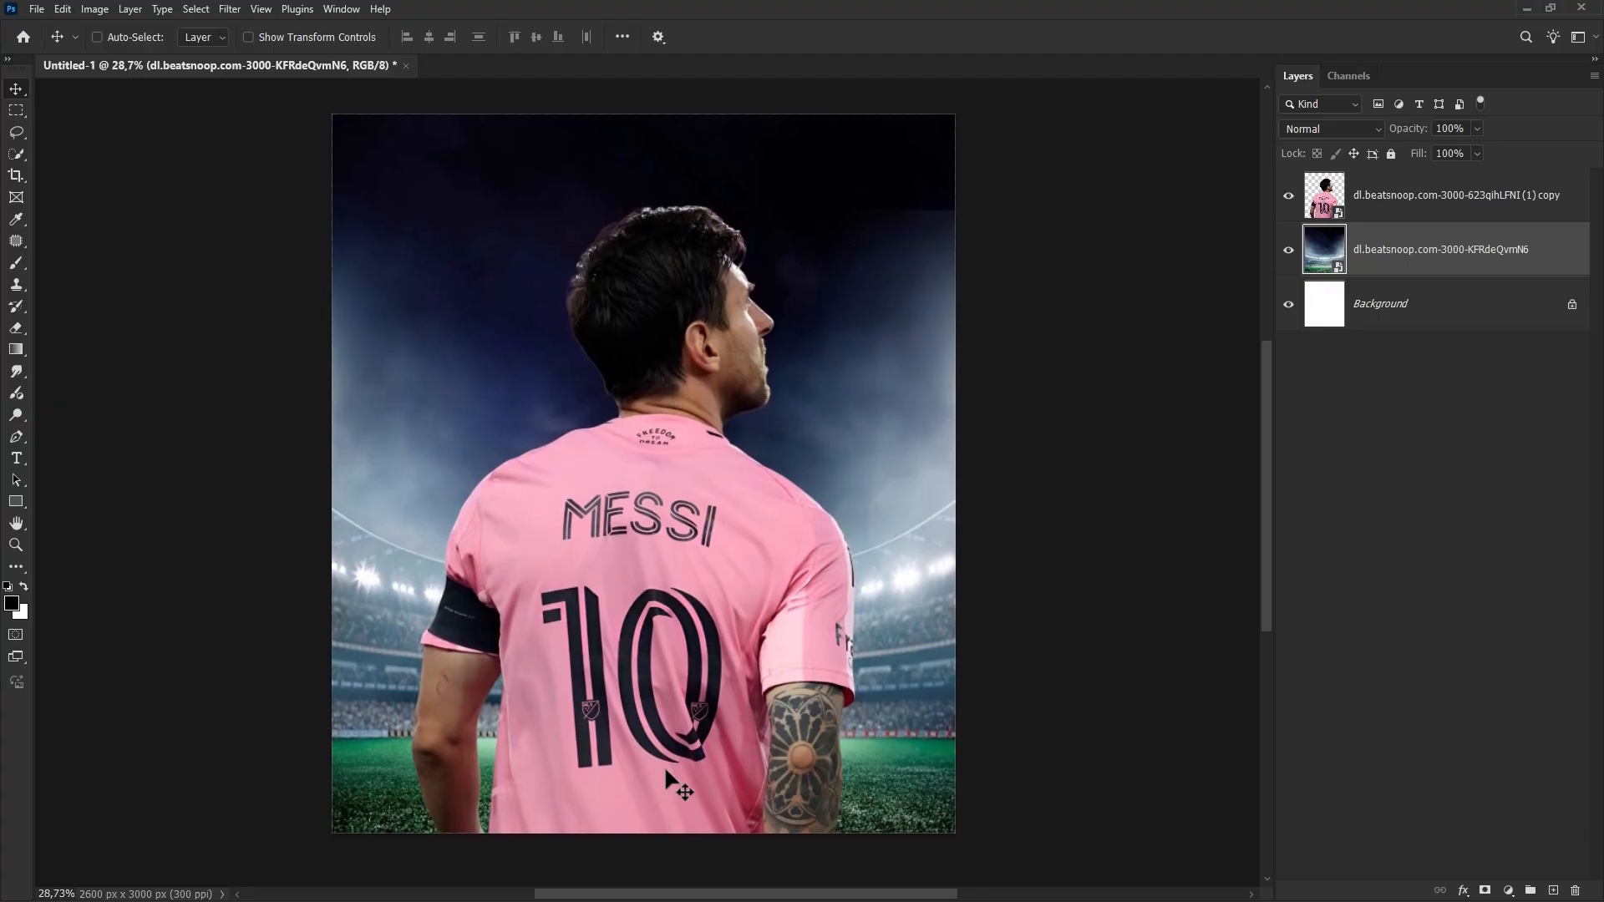
Add a Photo Filter adjustment above the stadium using Deep Blue at 100% density, and compare the background with and without it.
left_click(1503, 887)
left_click(1512, 780)
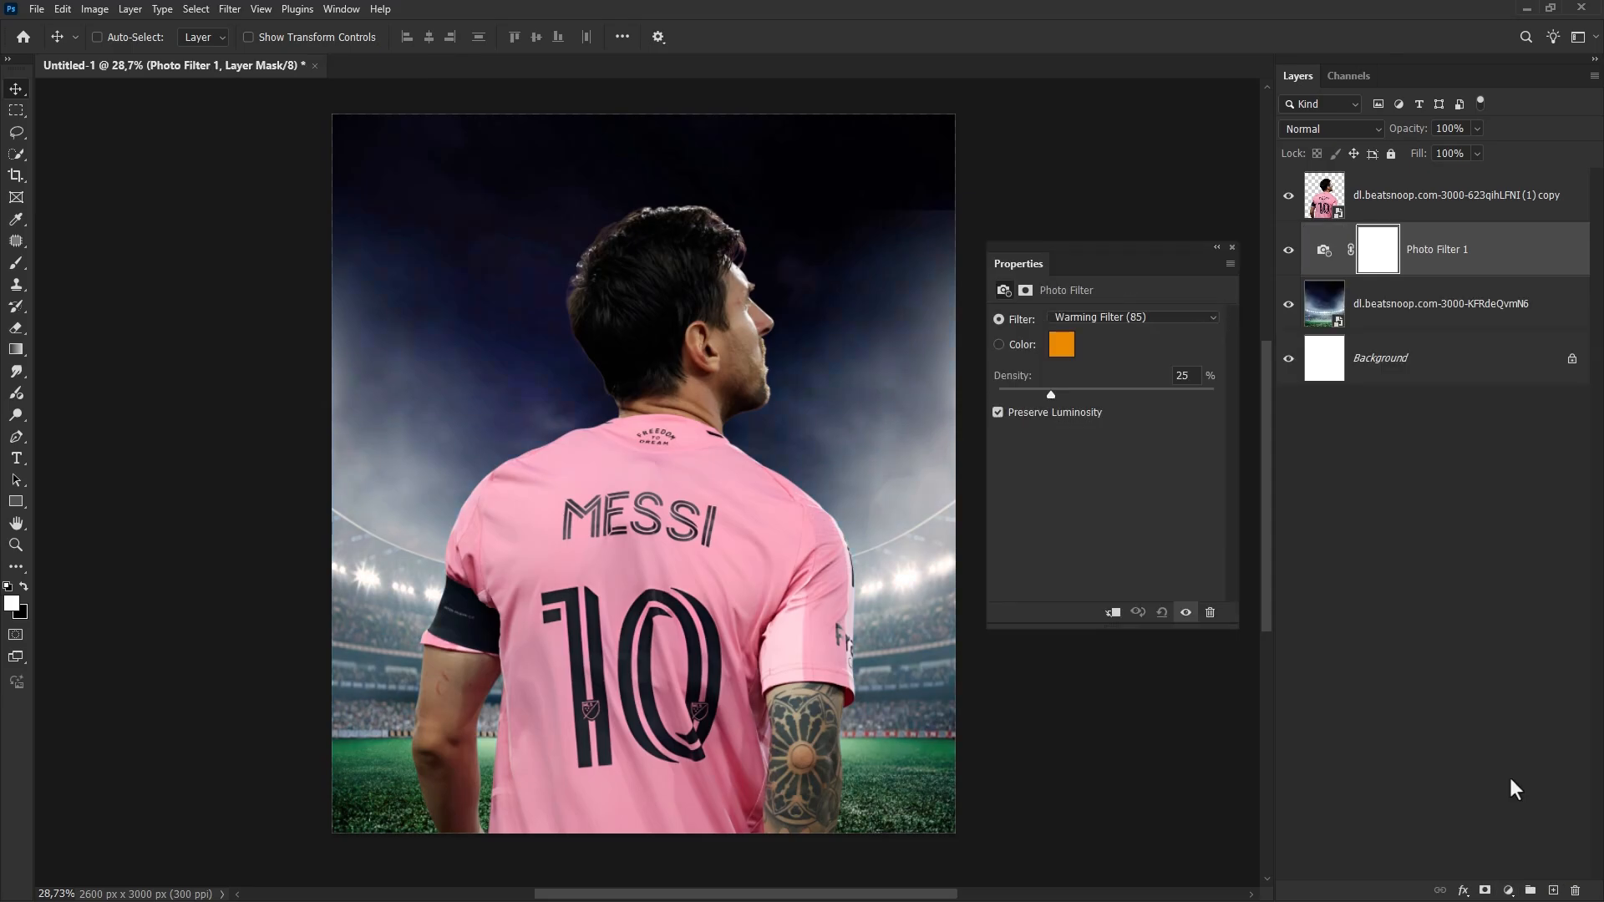
left_click(1100, 317)
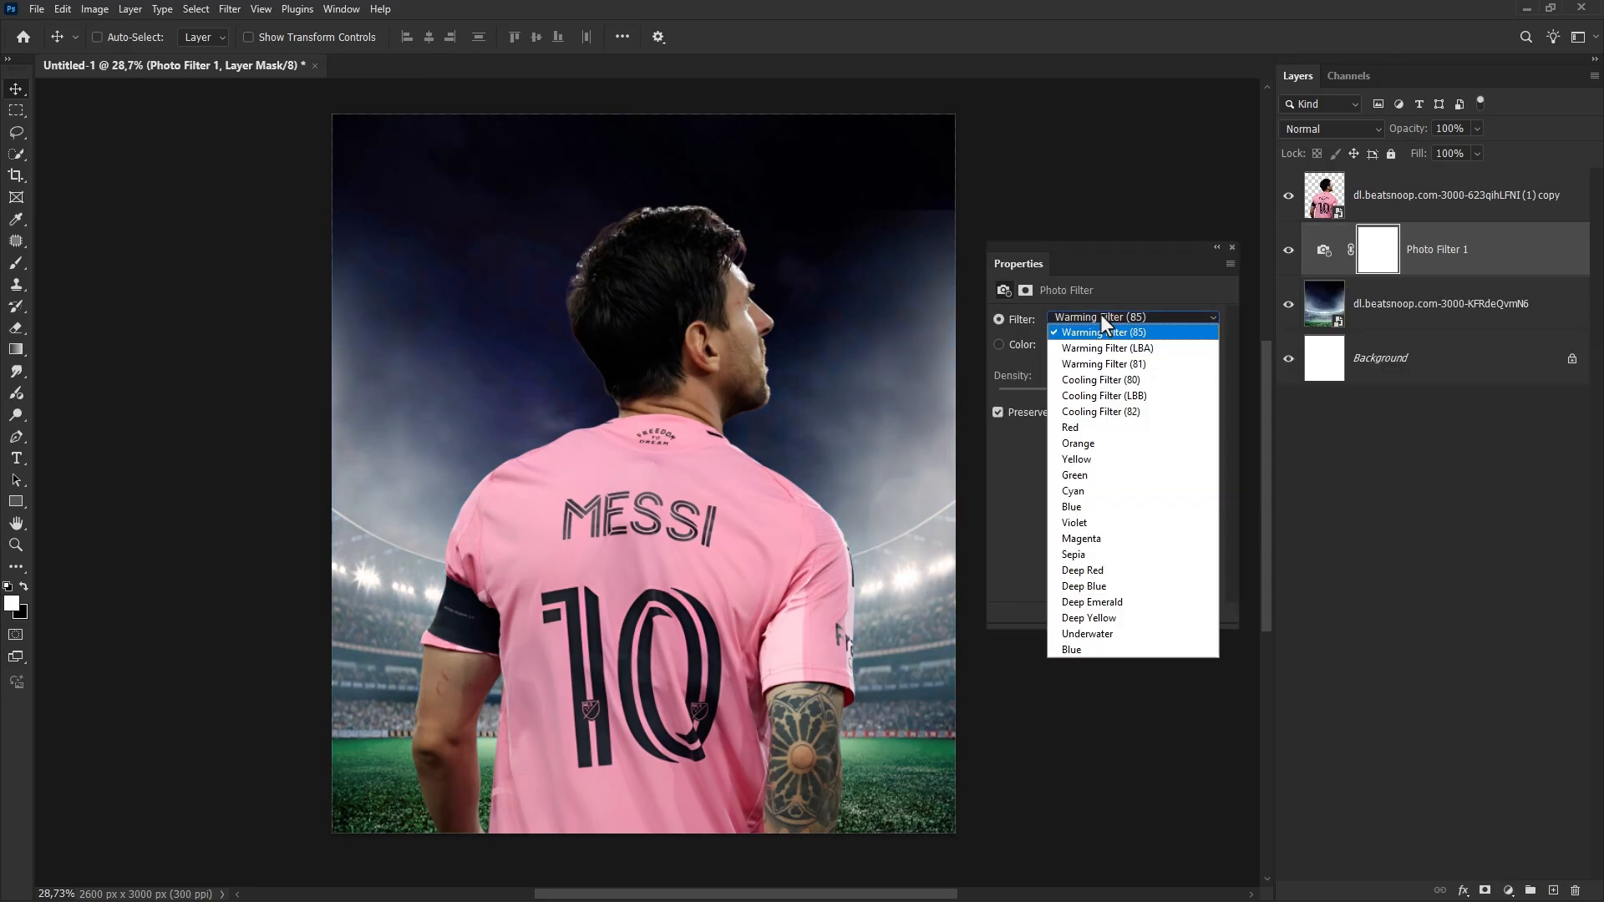
left_click(1111, 585)
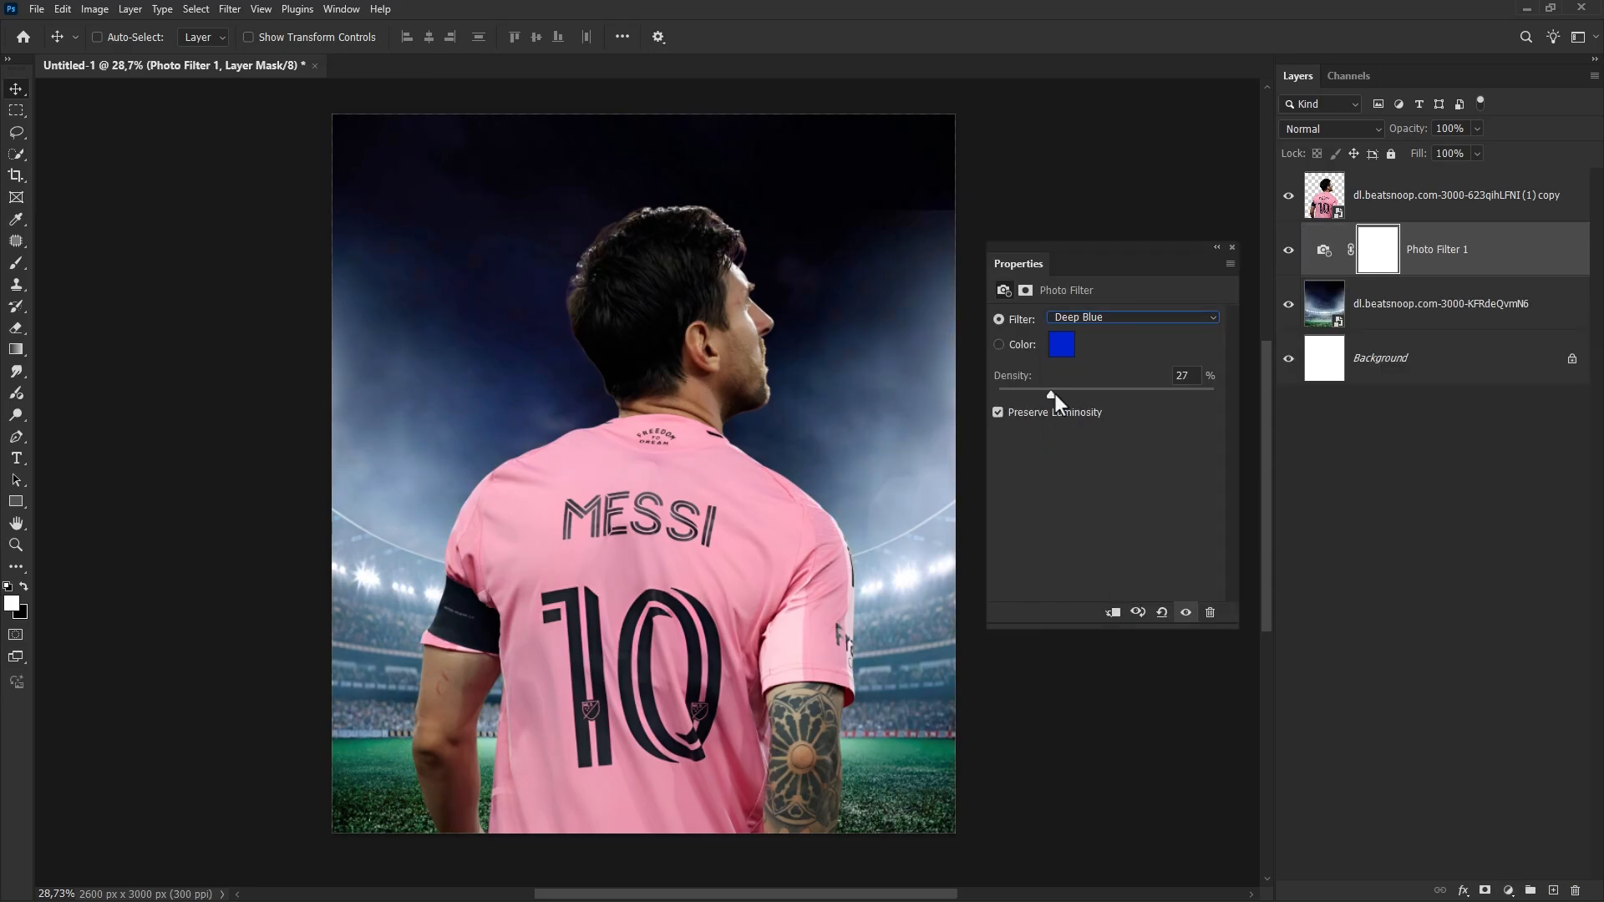
left_click_drag(1054, 393, 1099, 396)
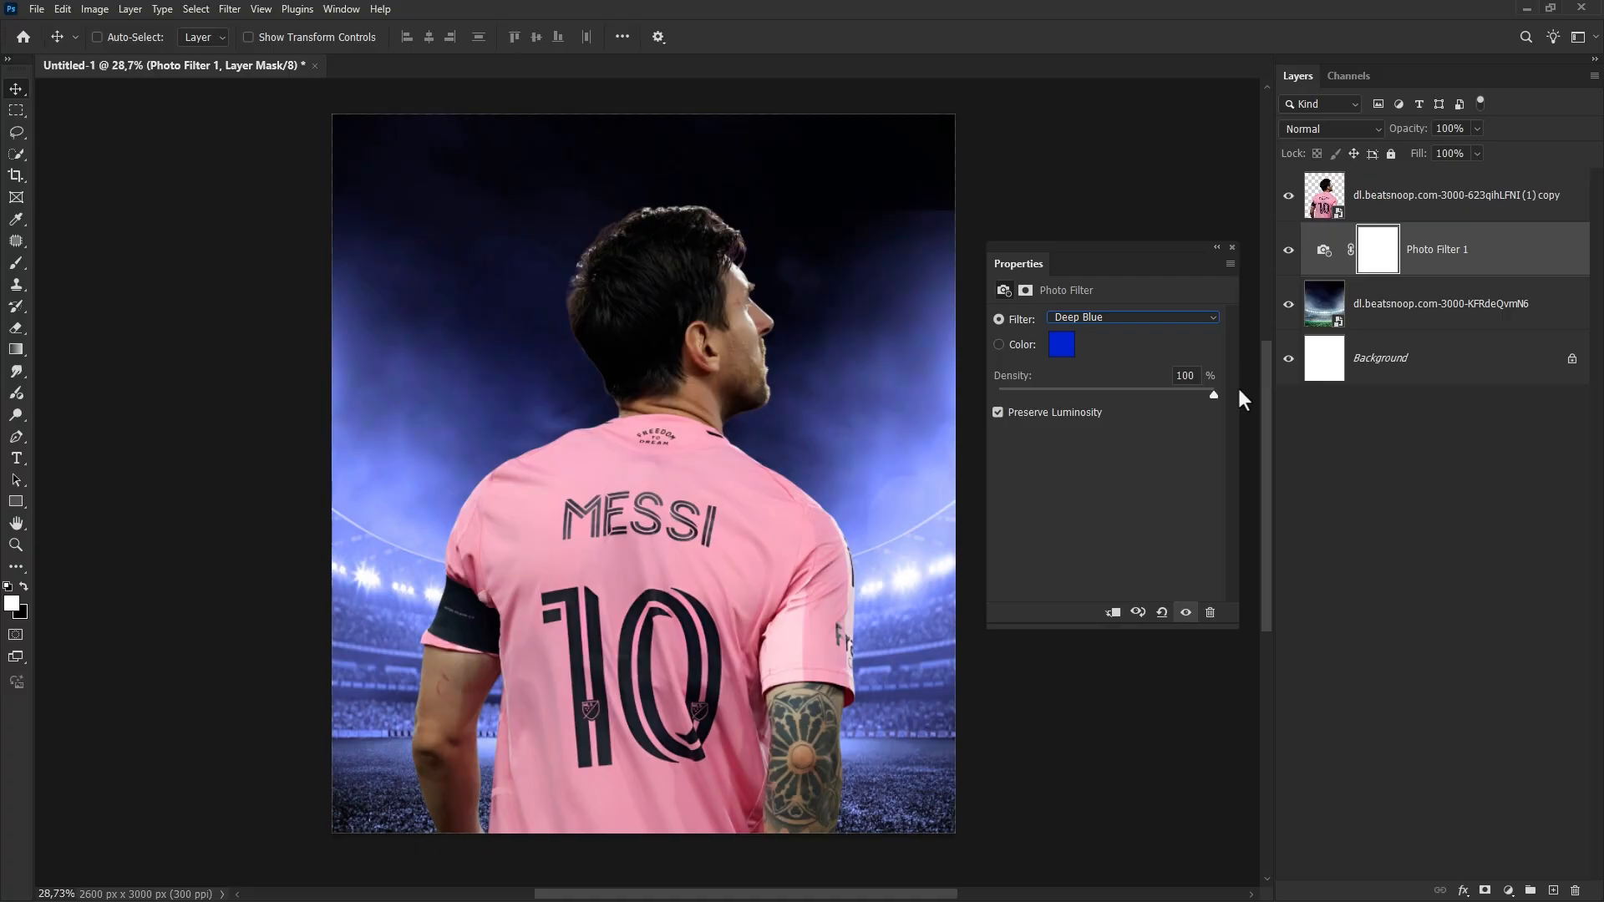
left_click(1232, 247)
left_click(1291, 251)
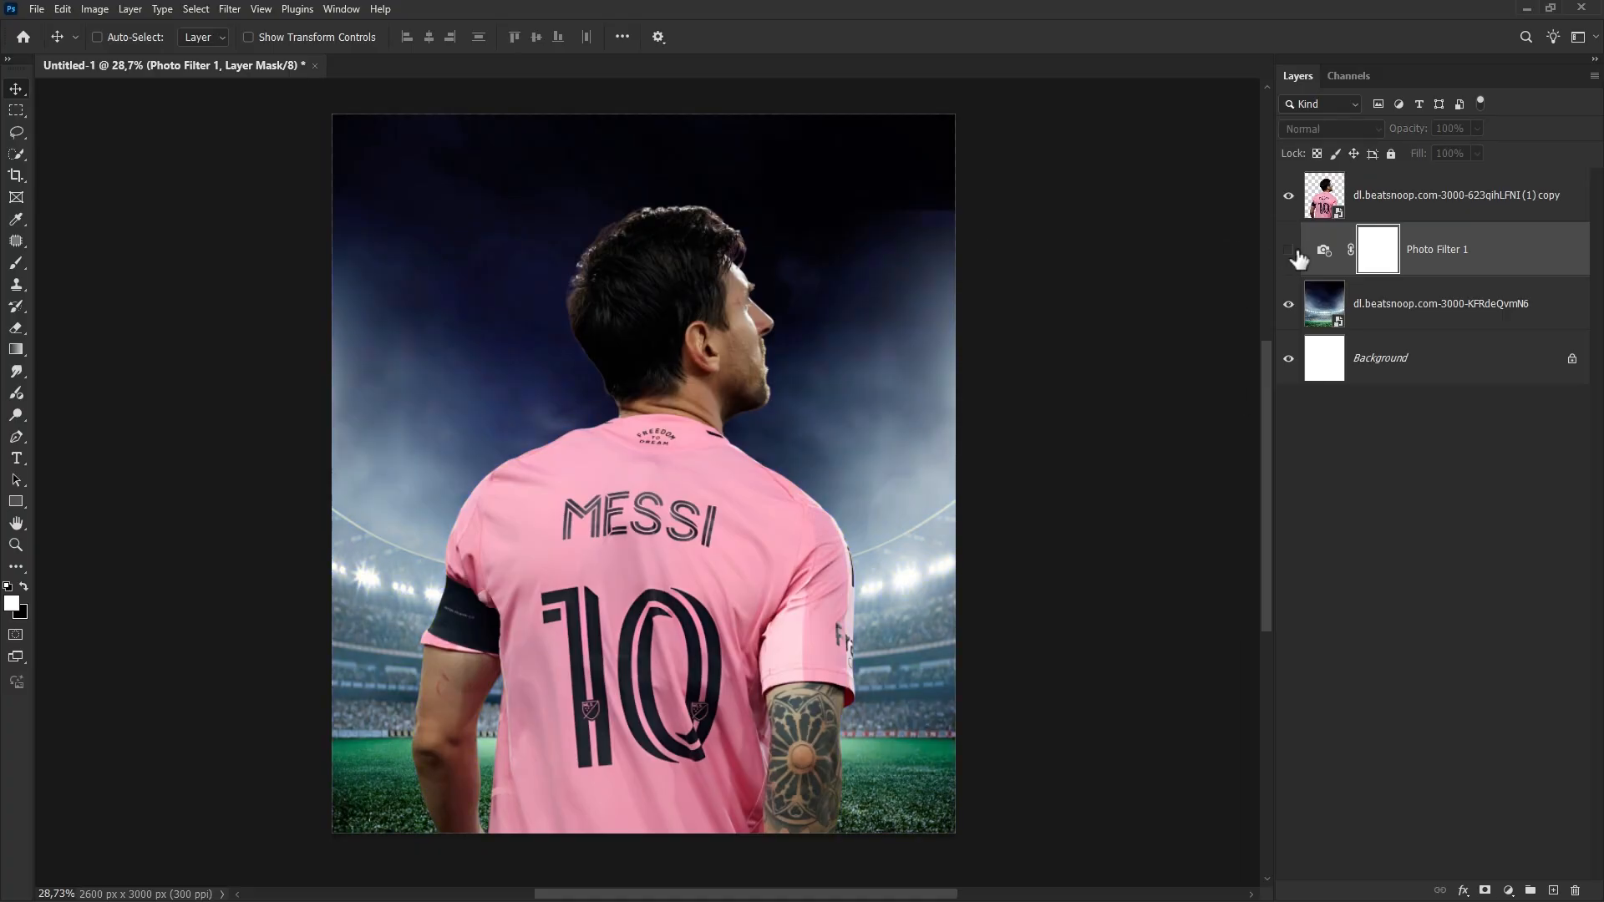
left_click(1291, 250)
left_click(1452, 254)
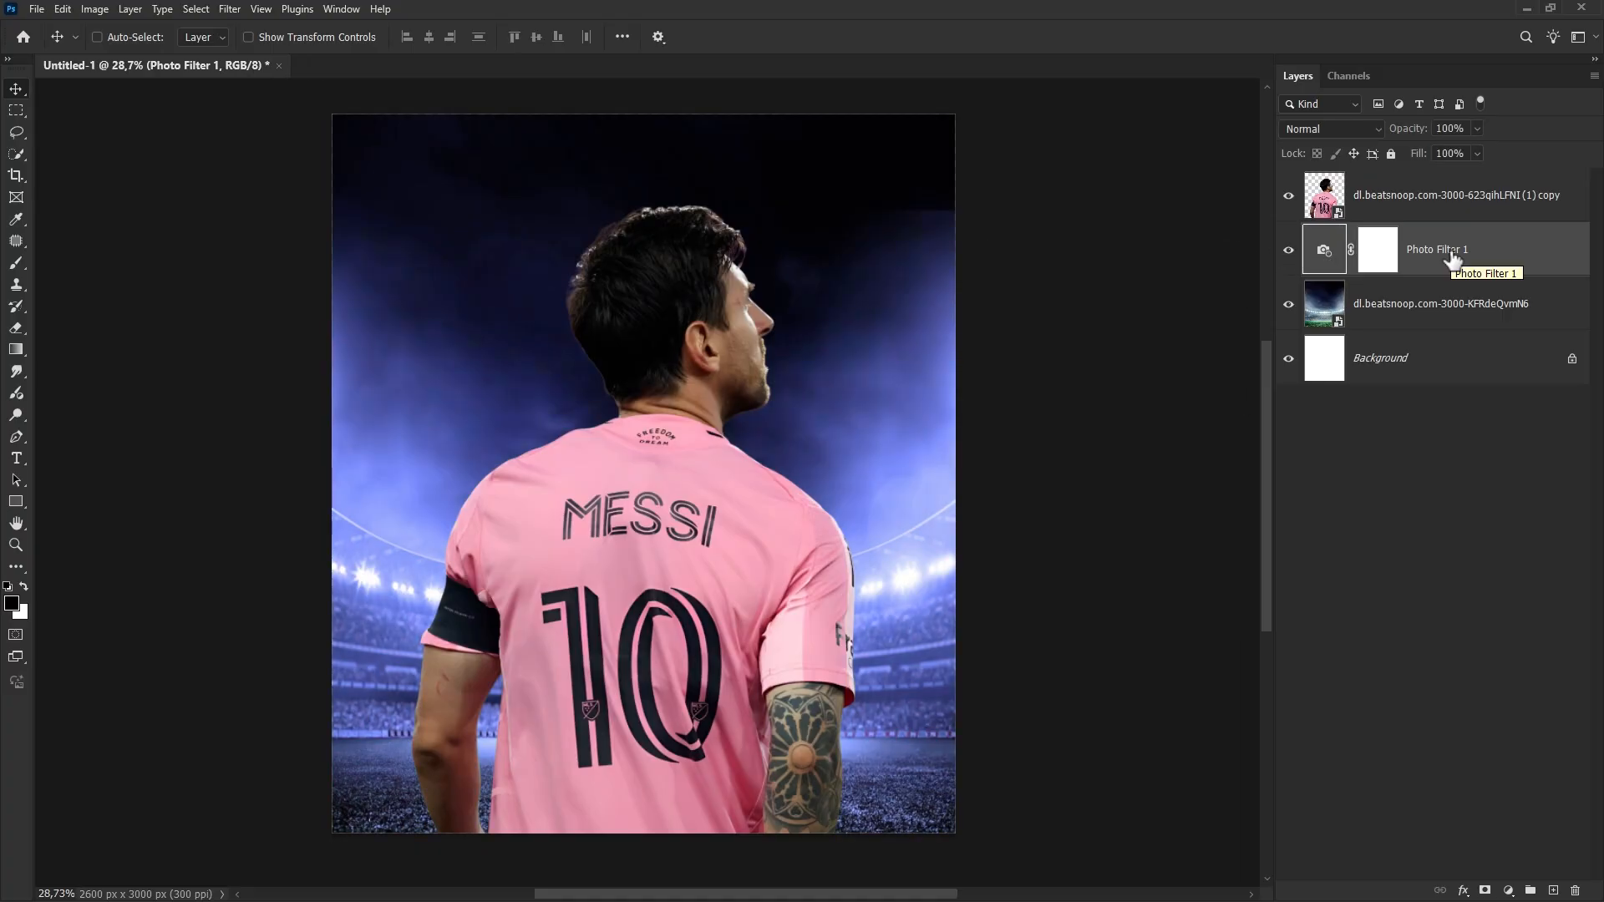
Darken the player with an Exposure adjustment clipped to the player layer, setting Exposure to about -3.05.
left_click(1434, 208)
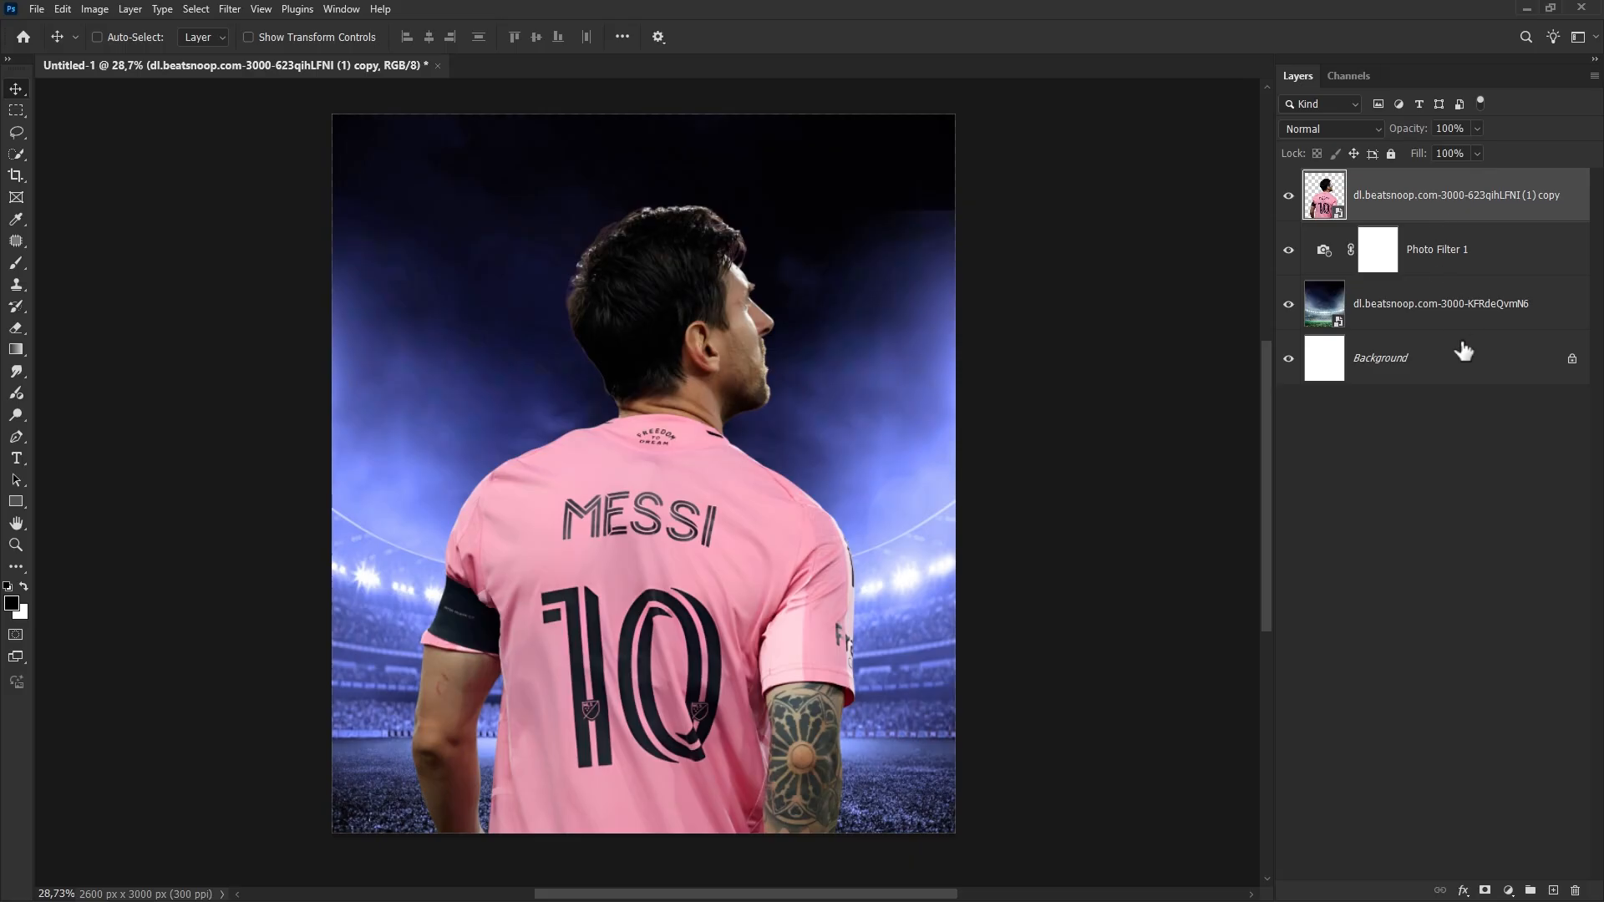
left_click(1509, 892)
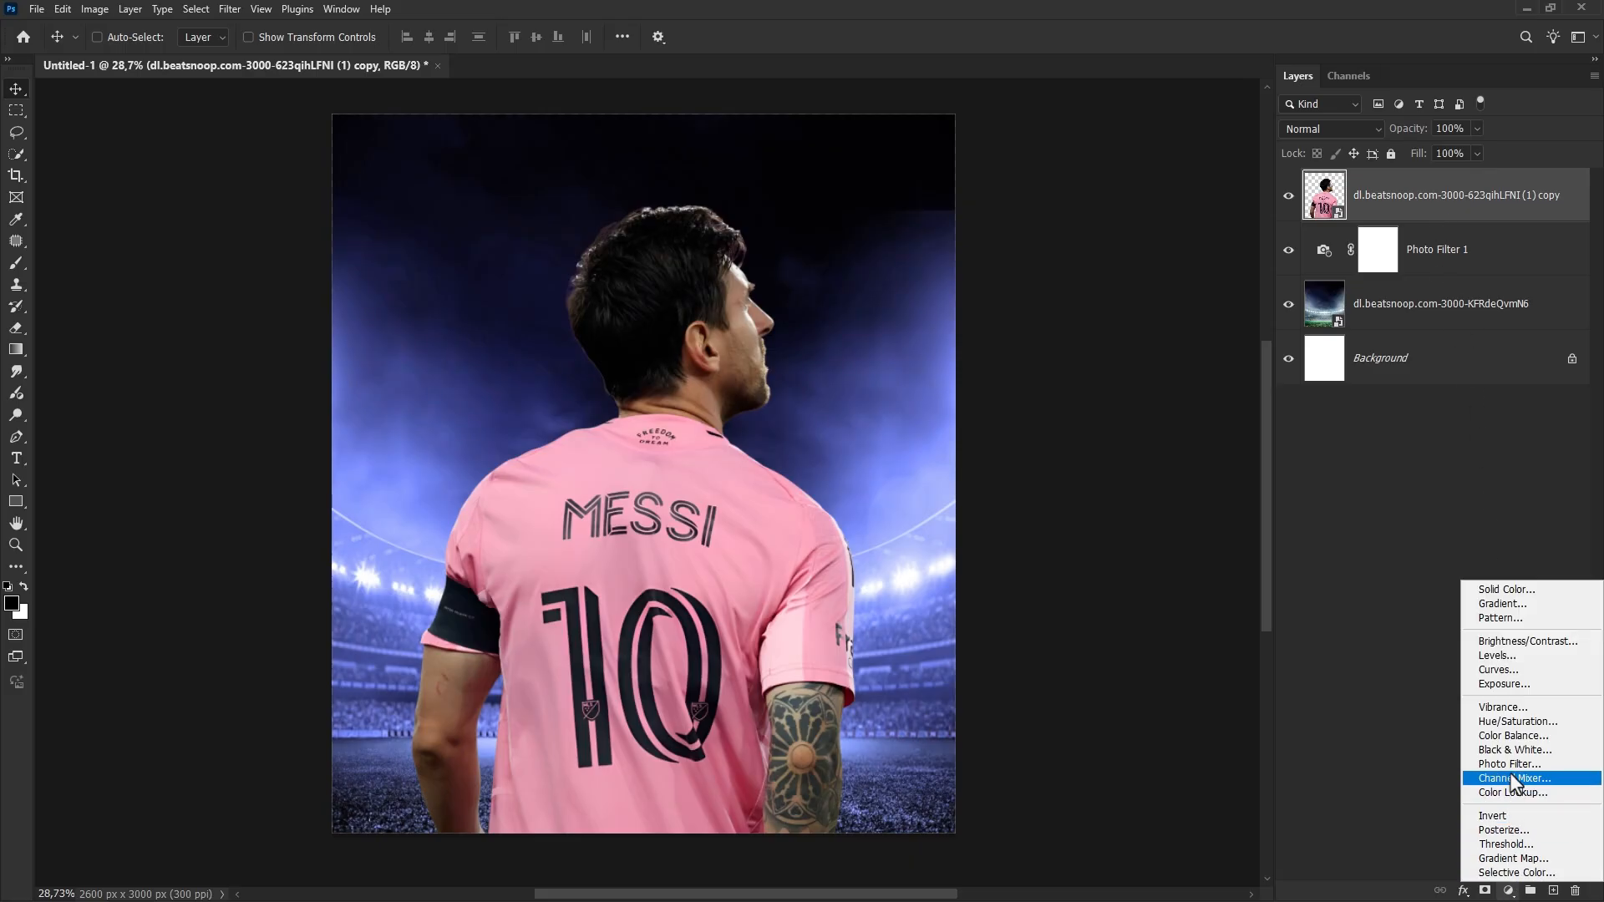
left_click(1491, 687)
left_click(1116, 614)
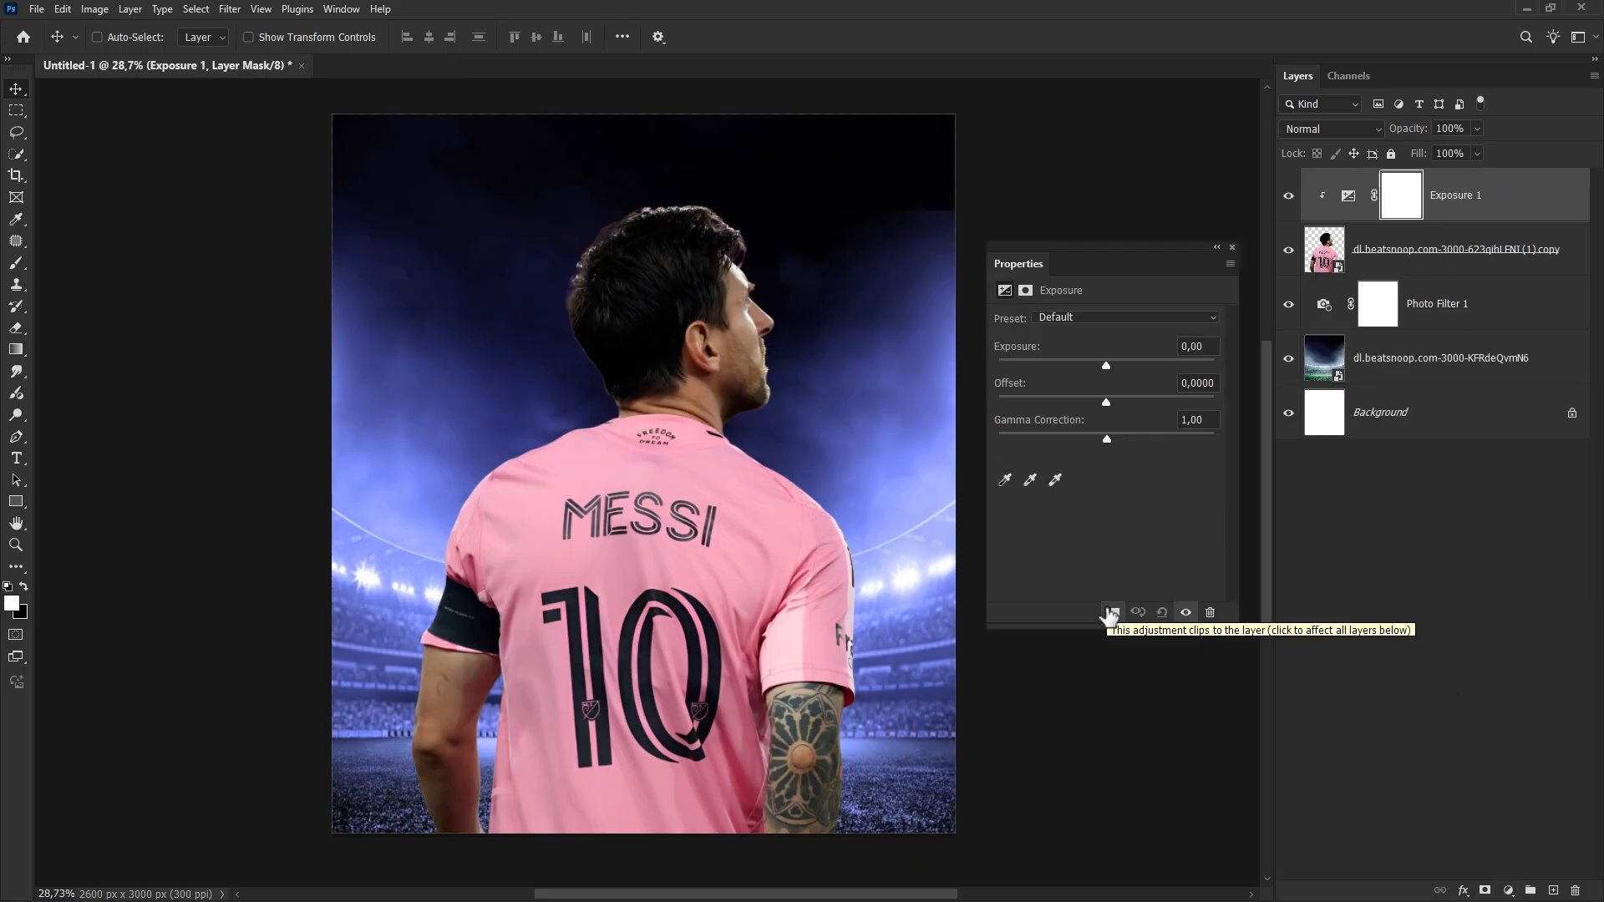
left_click_drag(1109, 364, 1055, 364)
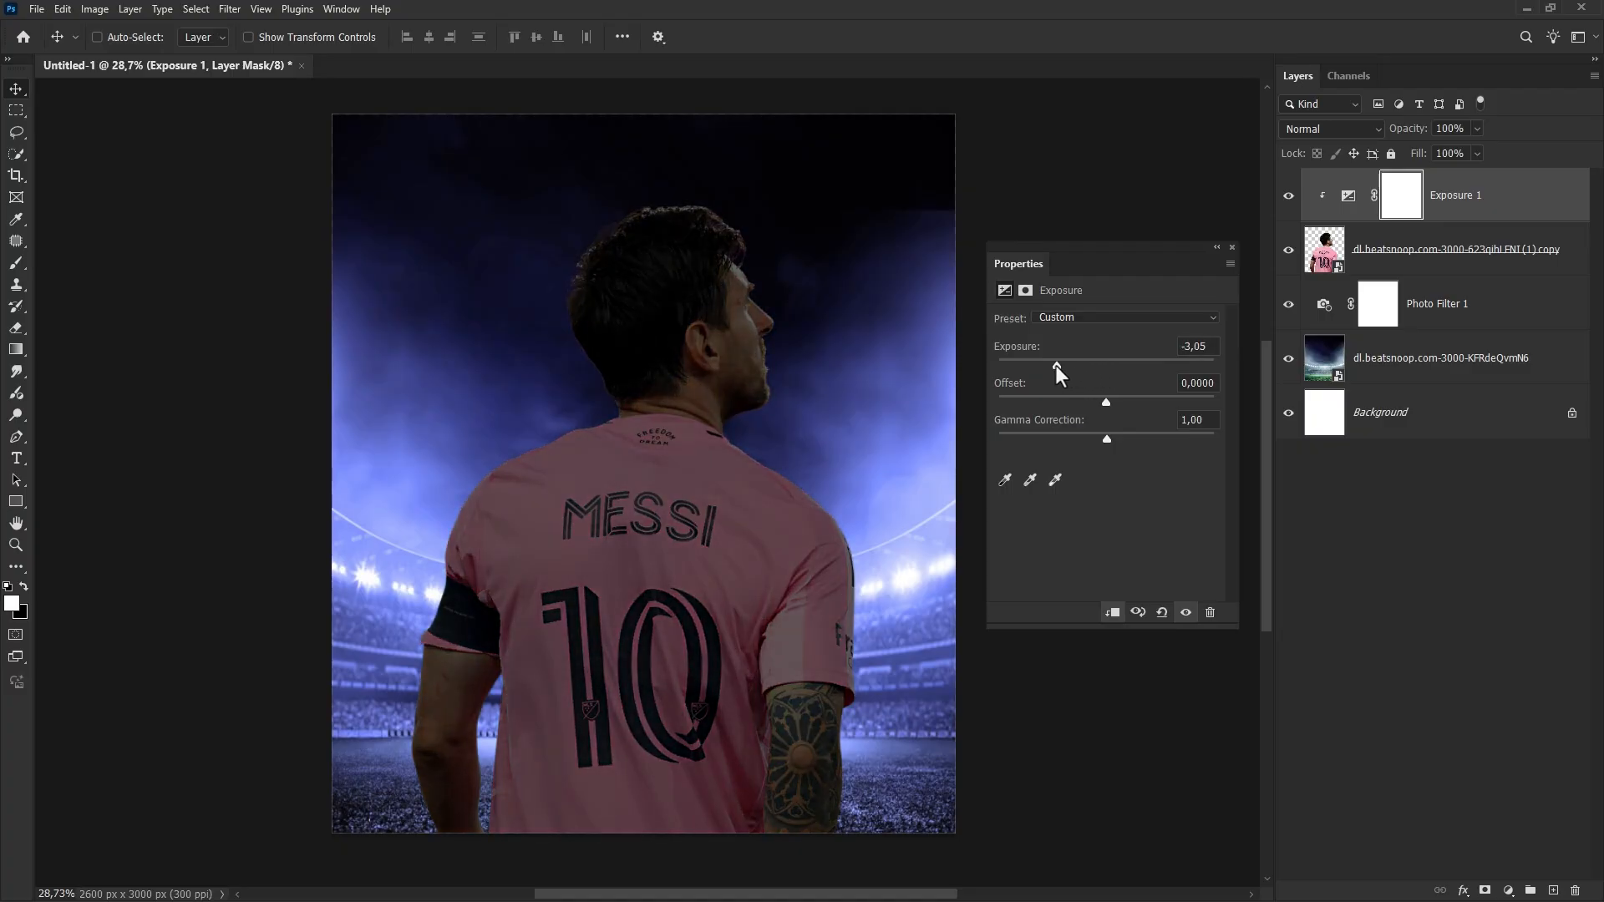
left_click(1232, 247)
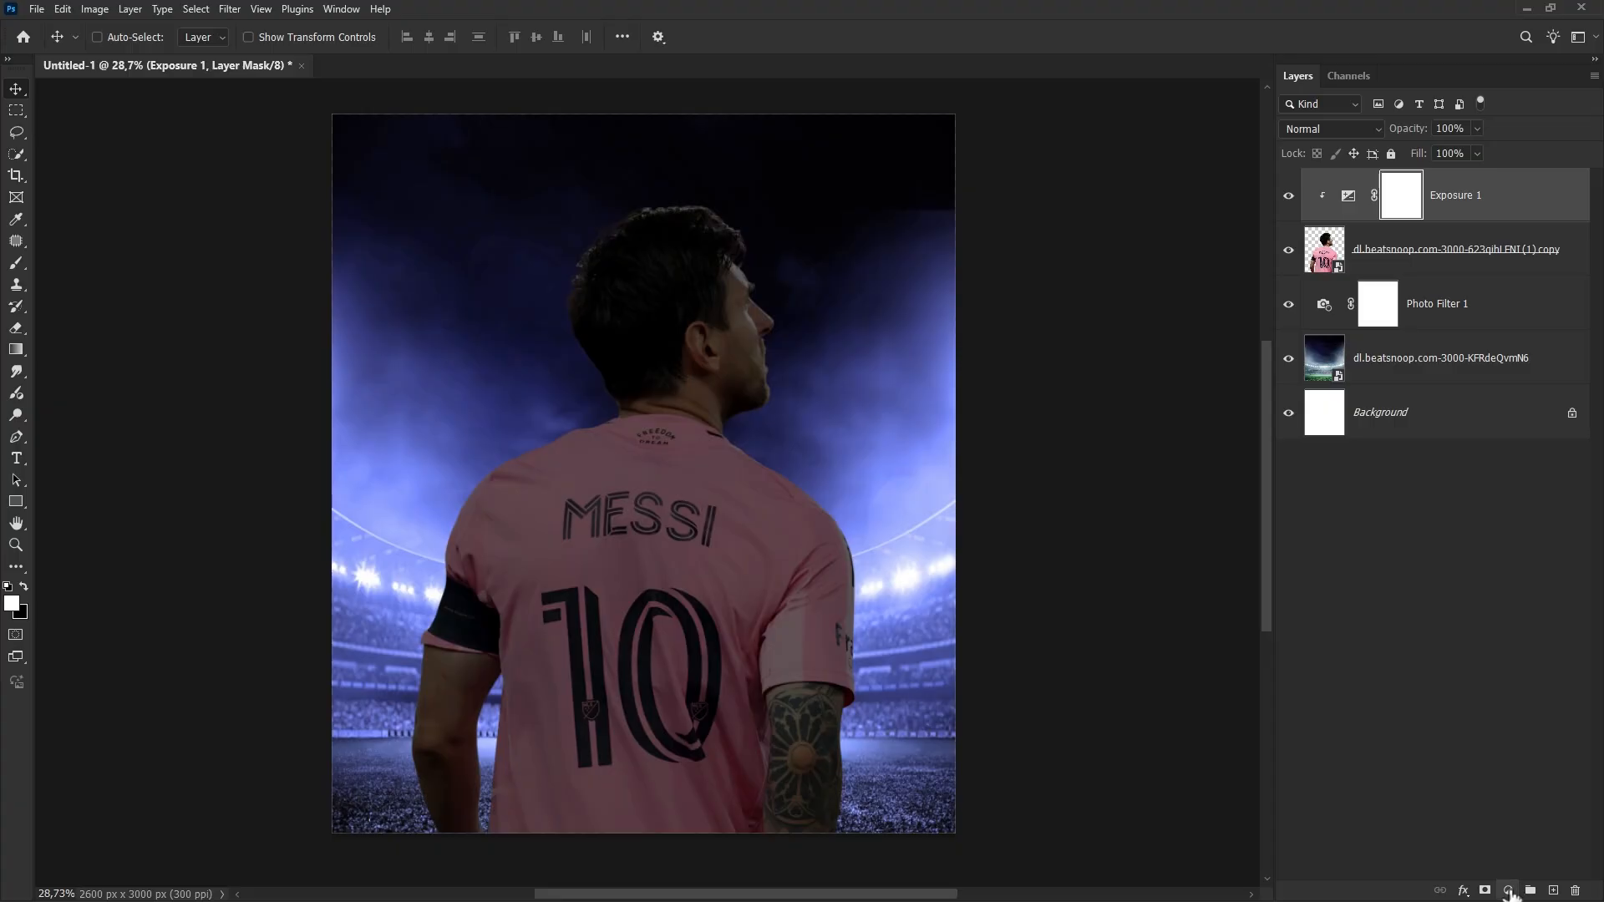
Add a clipped Selective Color adjustment for the player's Neutrals with Black +20% and Yellow -9%, and compare its effect.
left_click(1509, 892)
left_click(1512, 888)
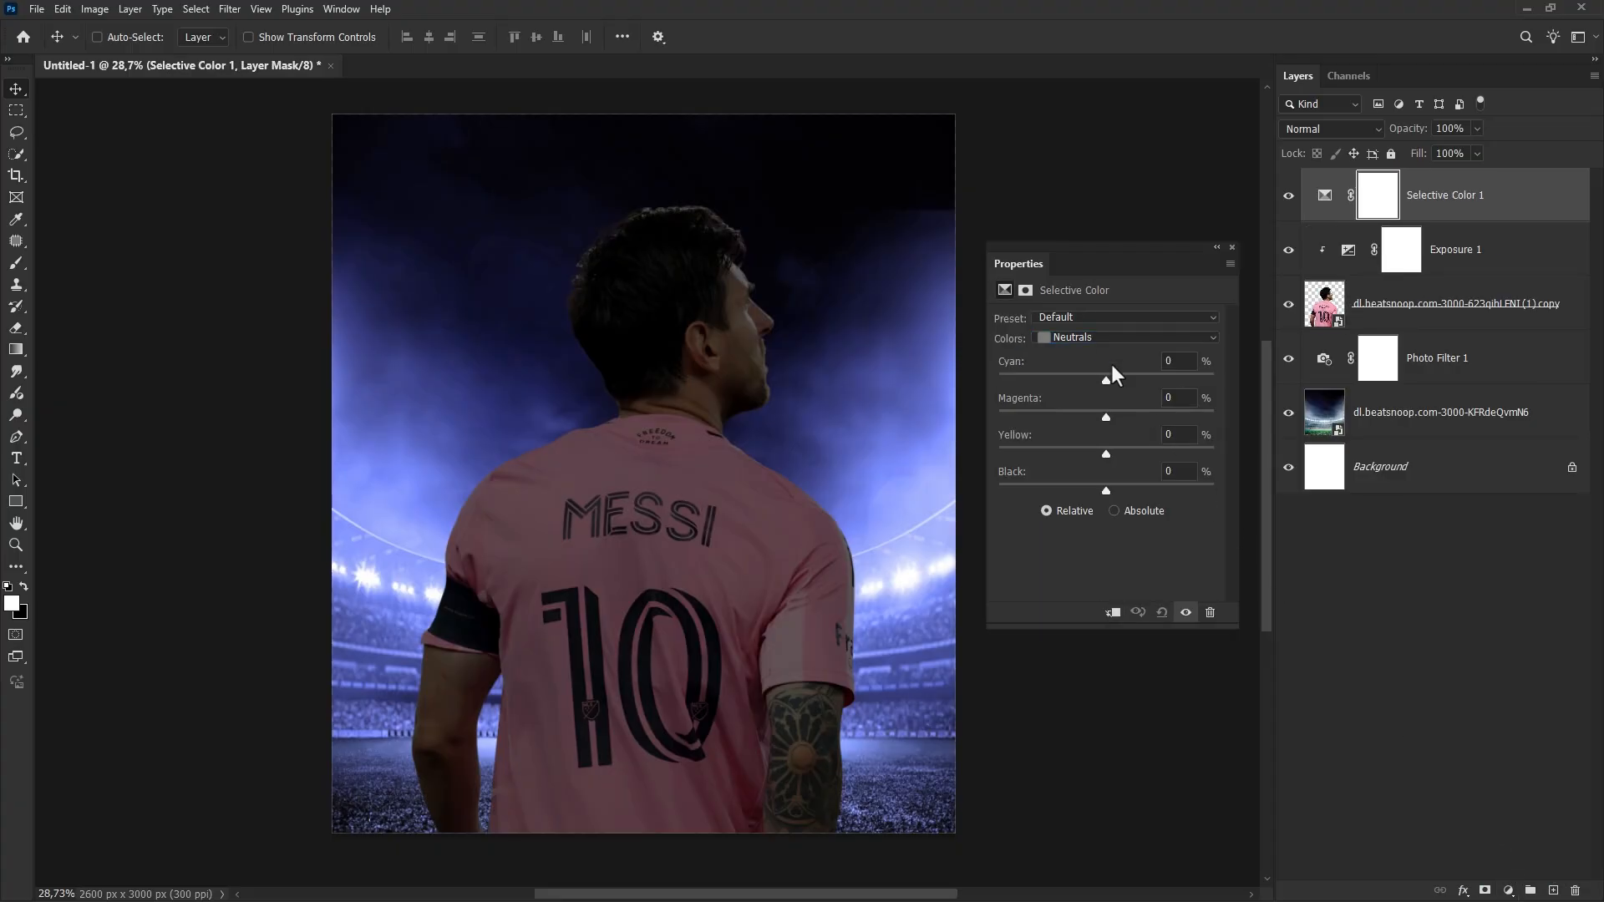
left_click(1081, 335)
left_click(1075, 463)
left_click(1114, 614)
left_click_drag(1106, 491, 1096, 452)
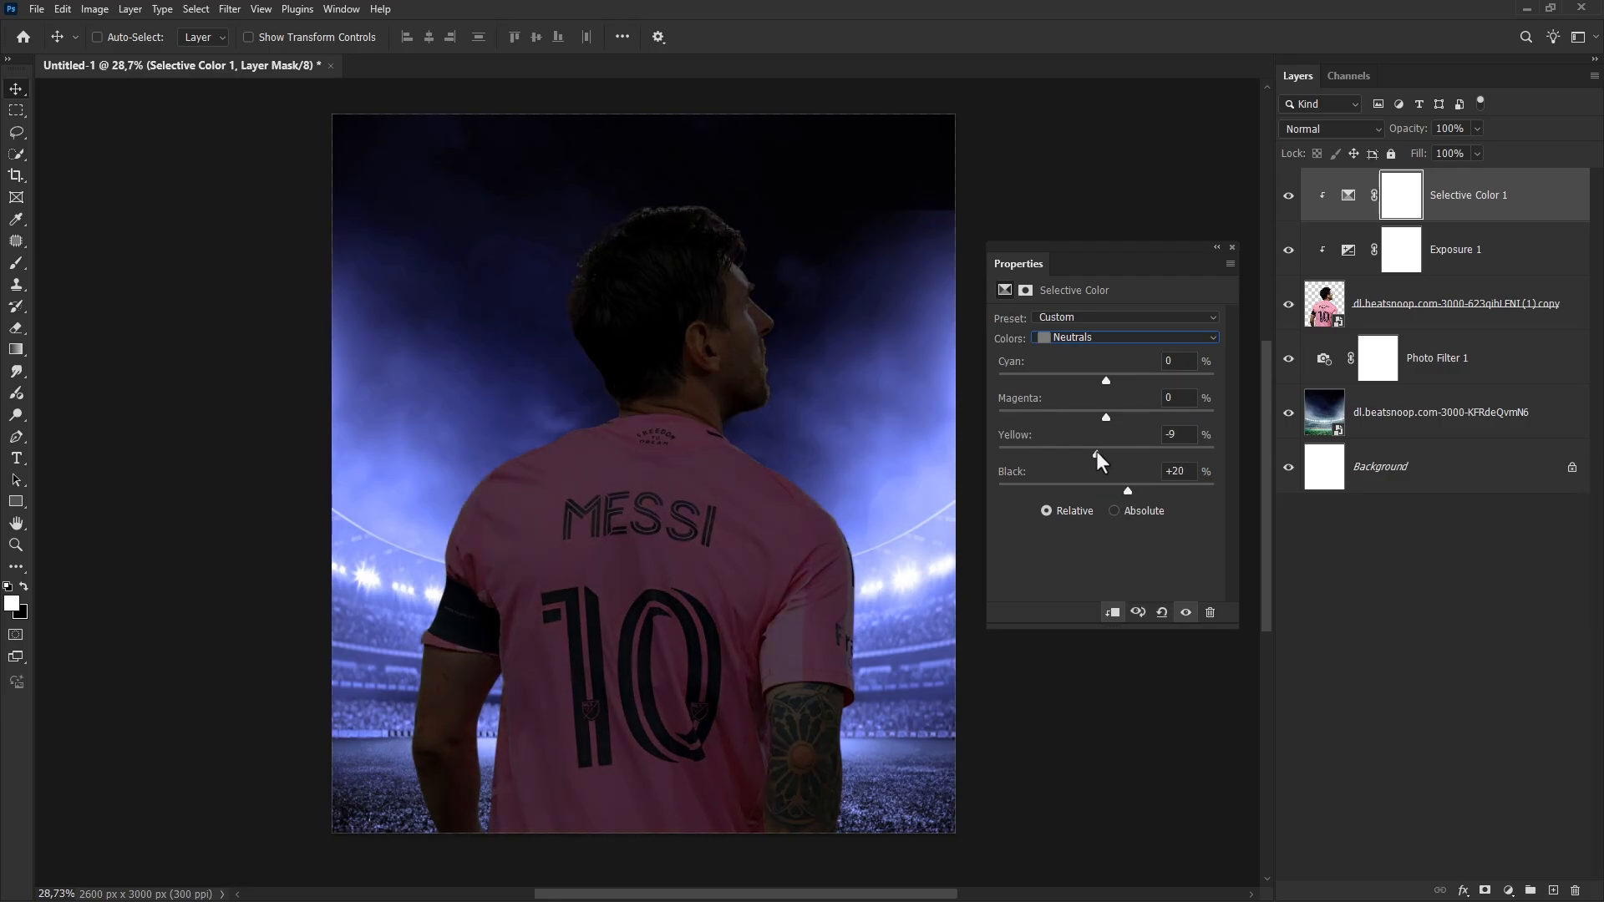
left_click(1231, 247)
left_click(1288, 195)
left_click(1288, 195)
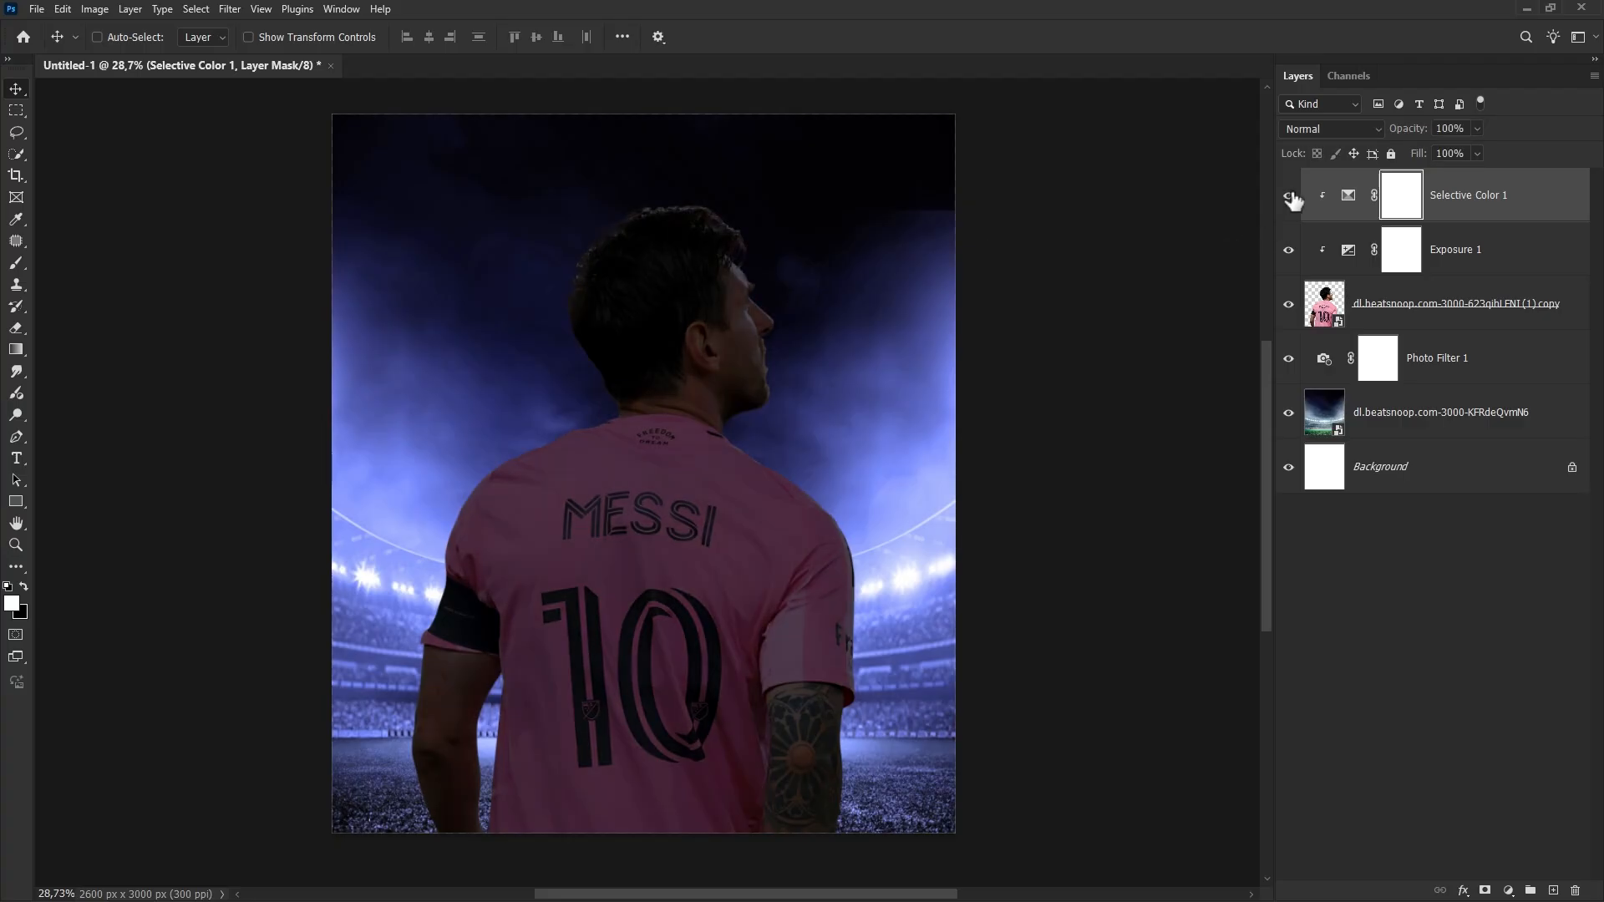
left_click(1458, 203)
Duplicate the player layer and move the lower of the two player layers above all the adjustment layers.
left_click(1402, 318)
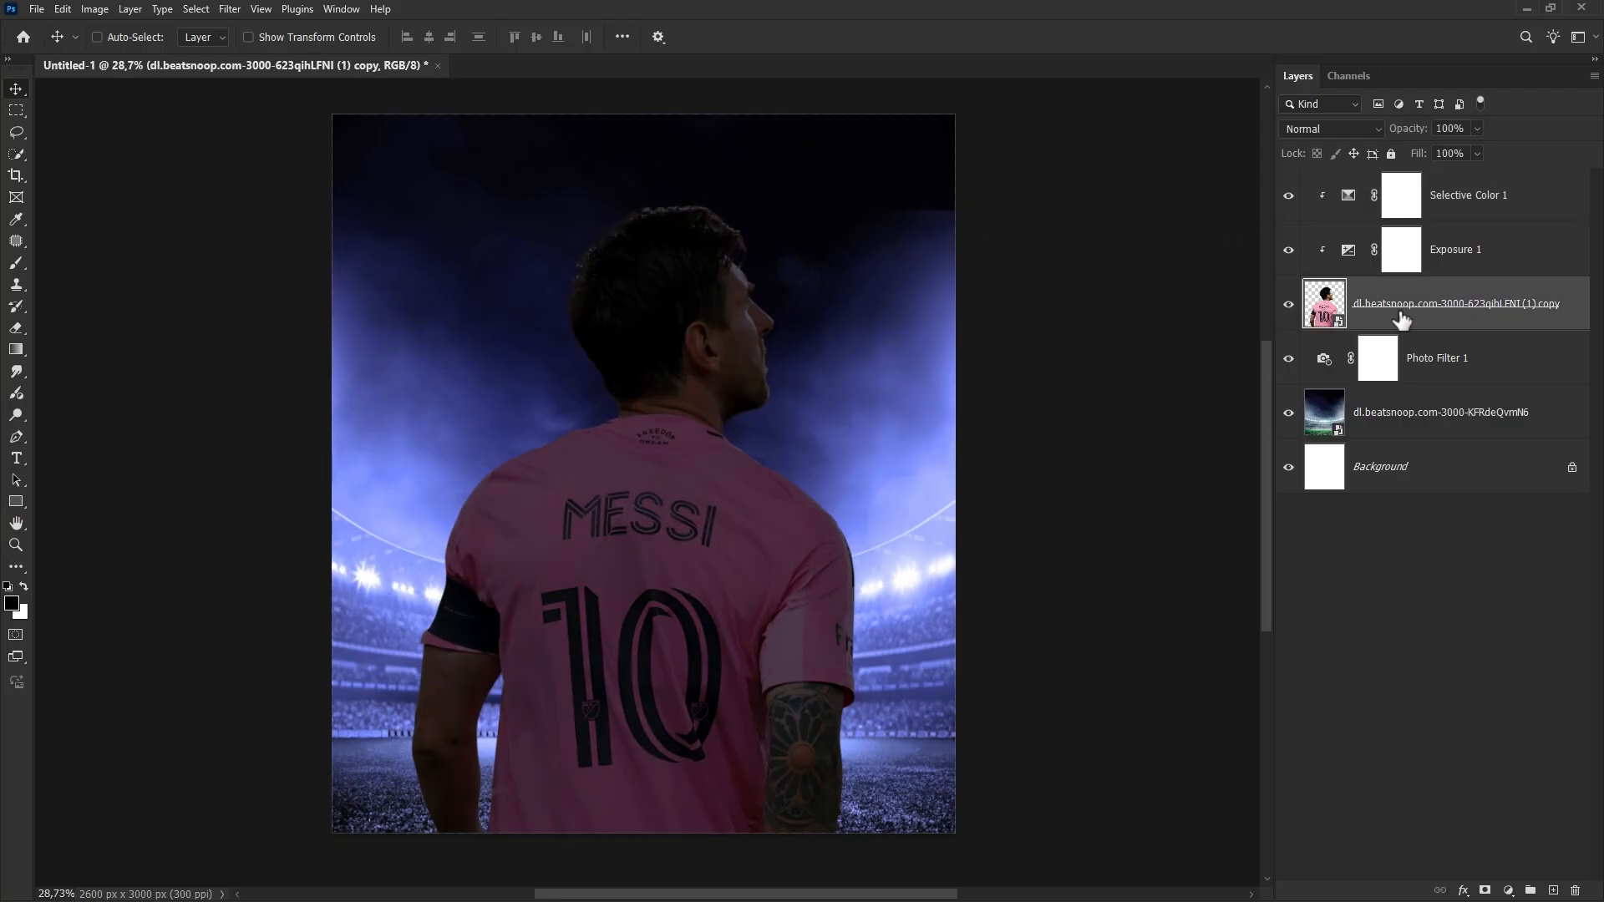
key("ctrl+j")
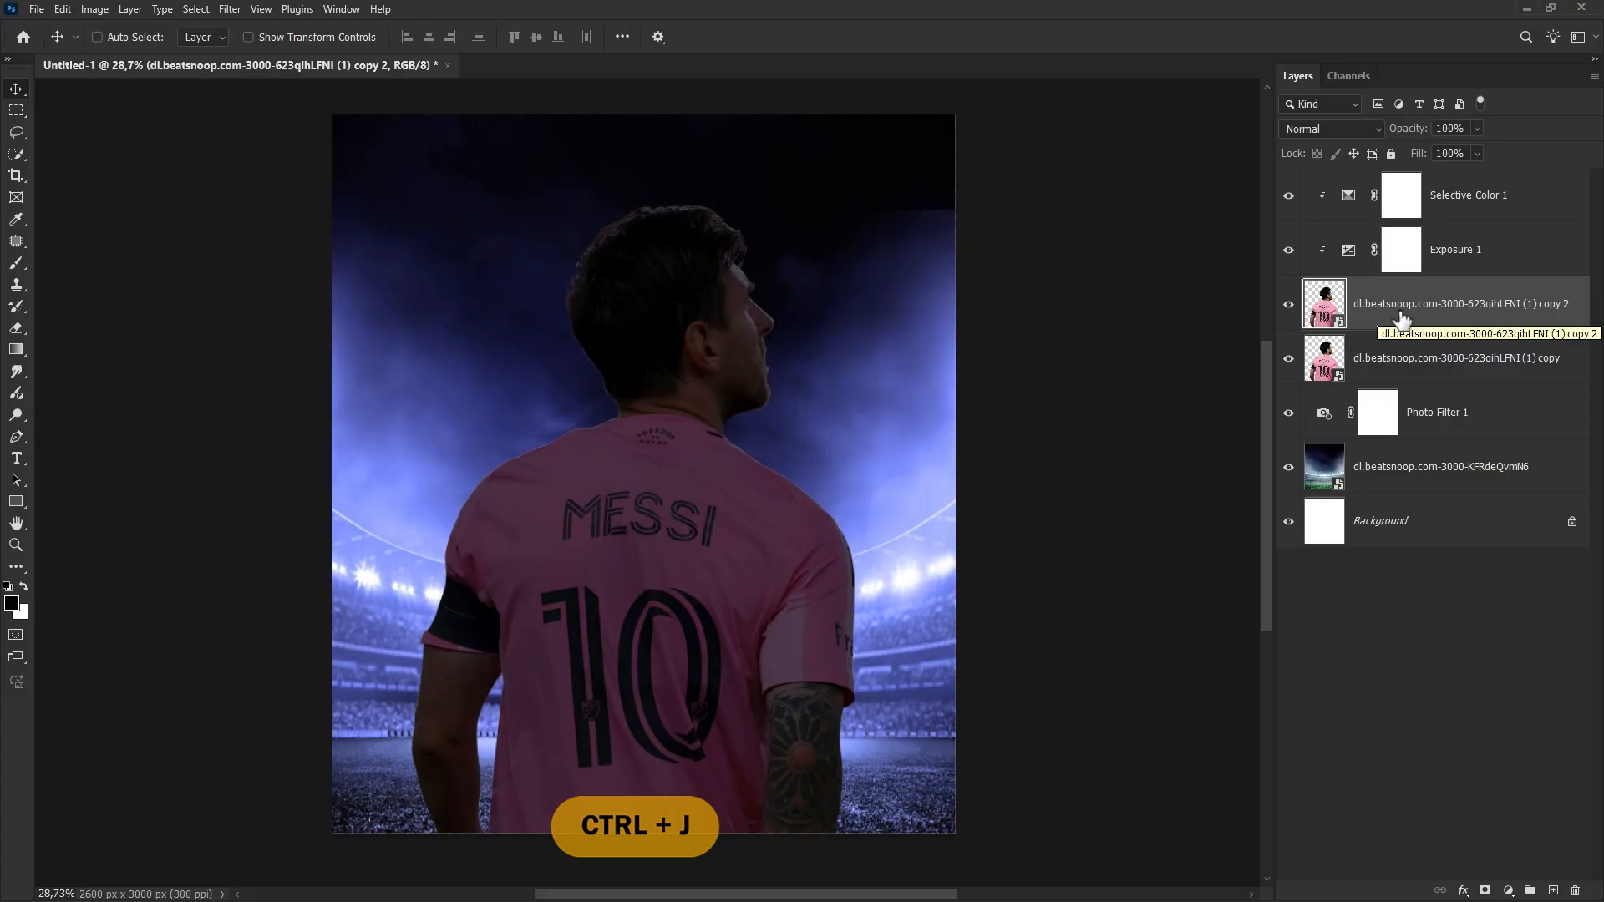
left_click(1397, 359)
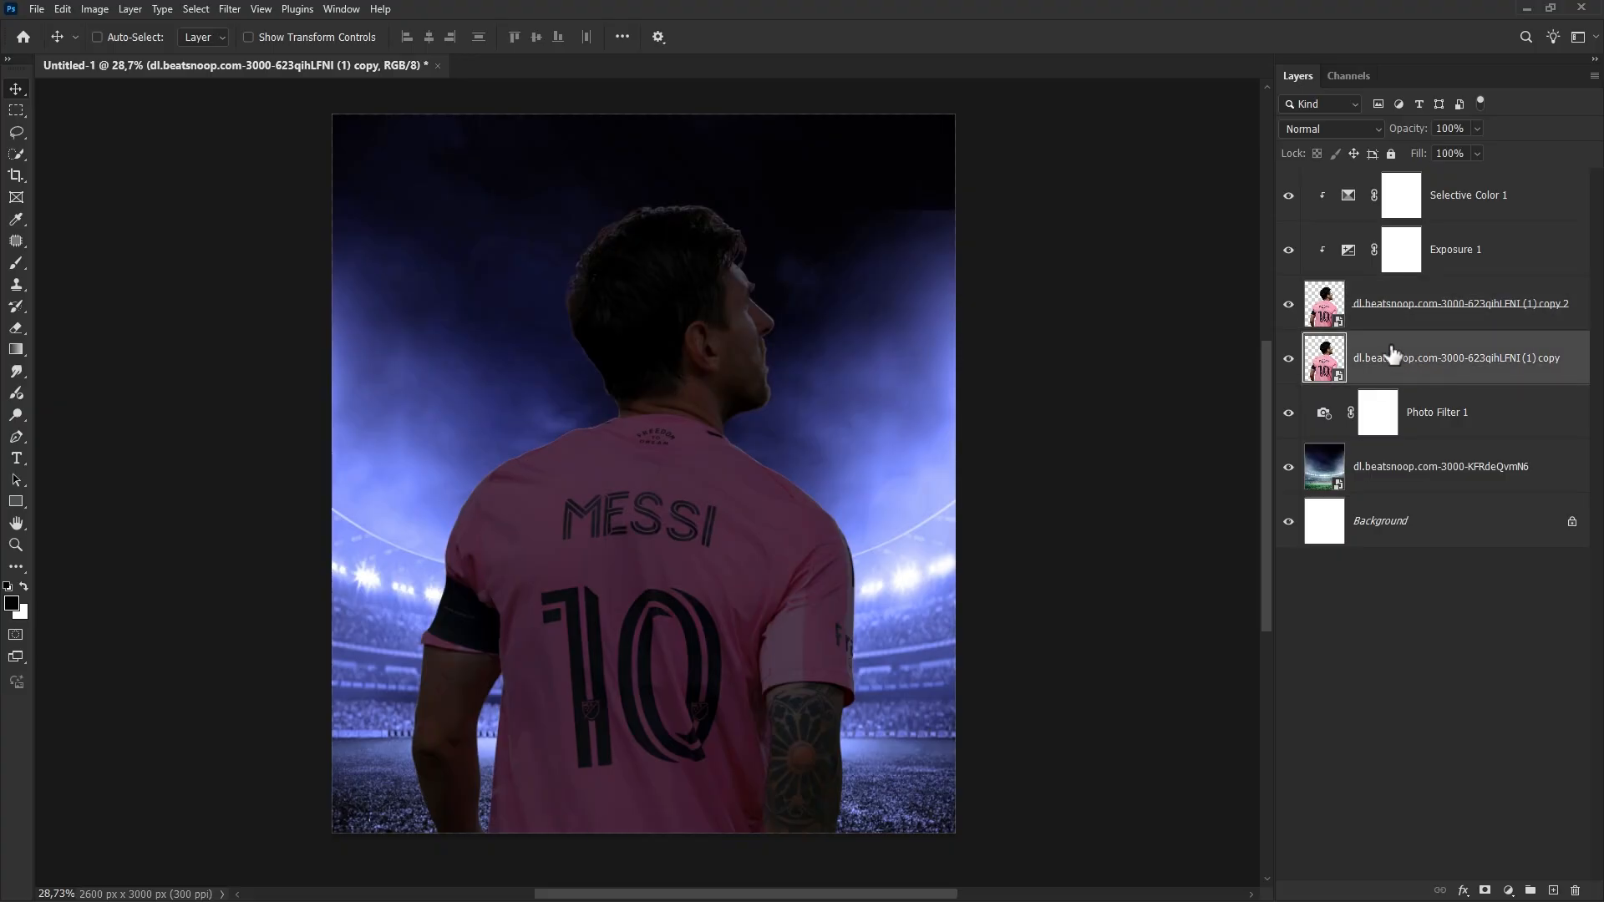
left_click_drag(1390, 352, 1380, 192)
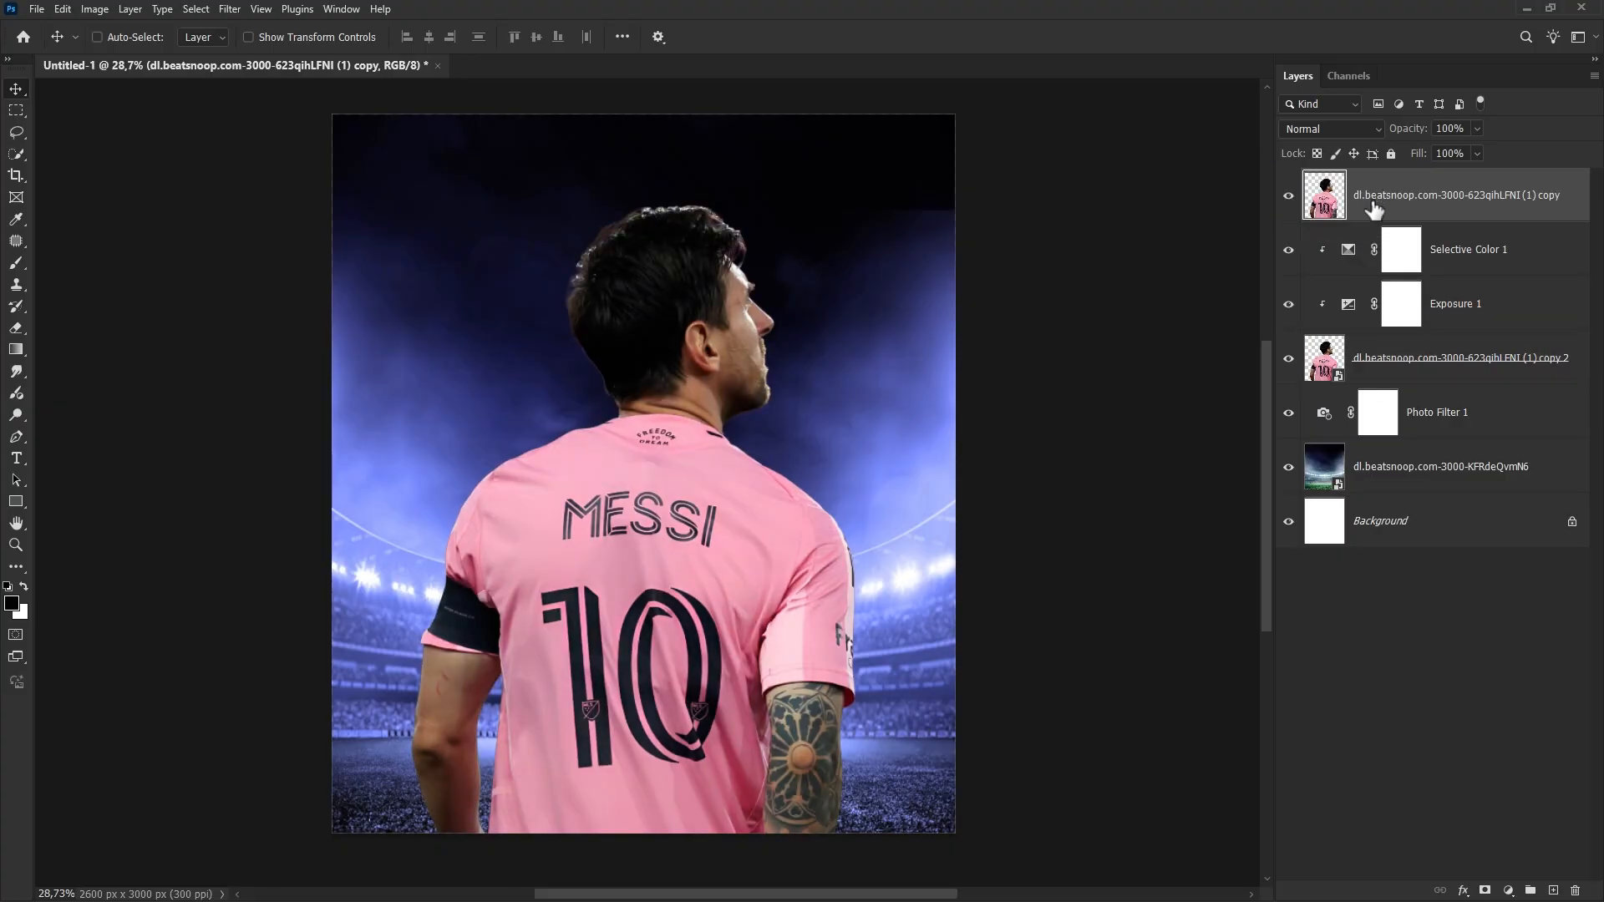
Isolate the name and number on the top player layer with a loose Lasso selection, then mask the layer and apply the mask.
left_click(14, 131)
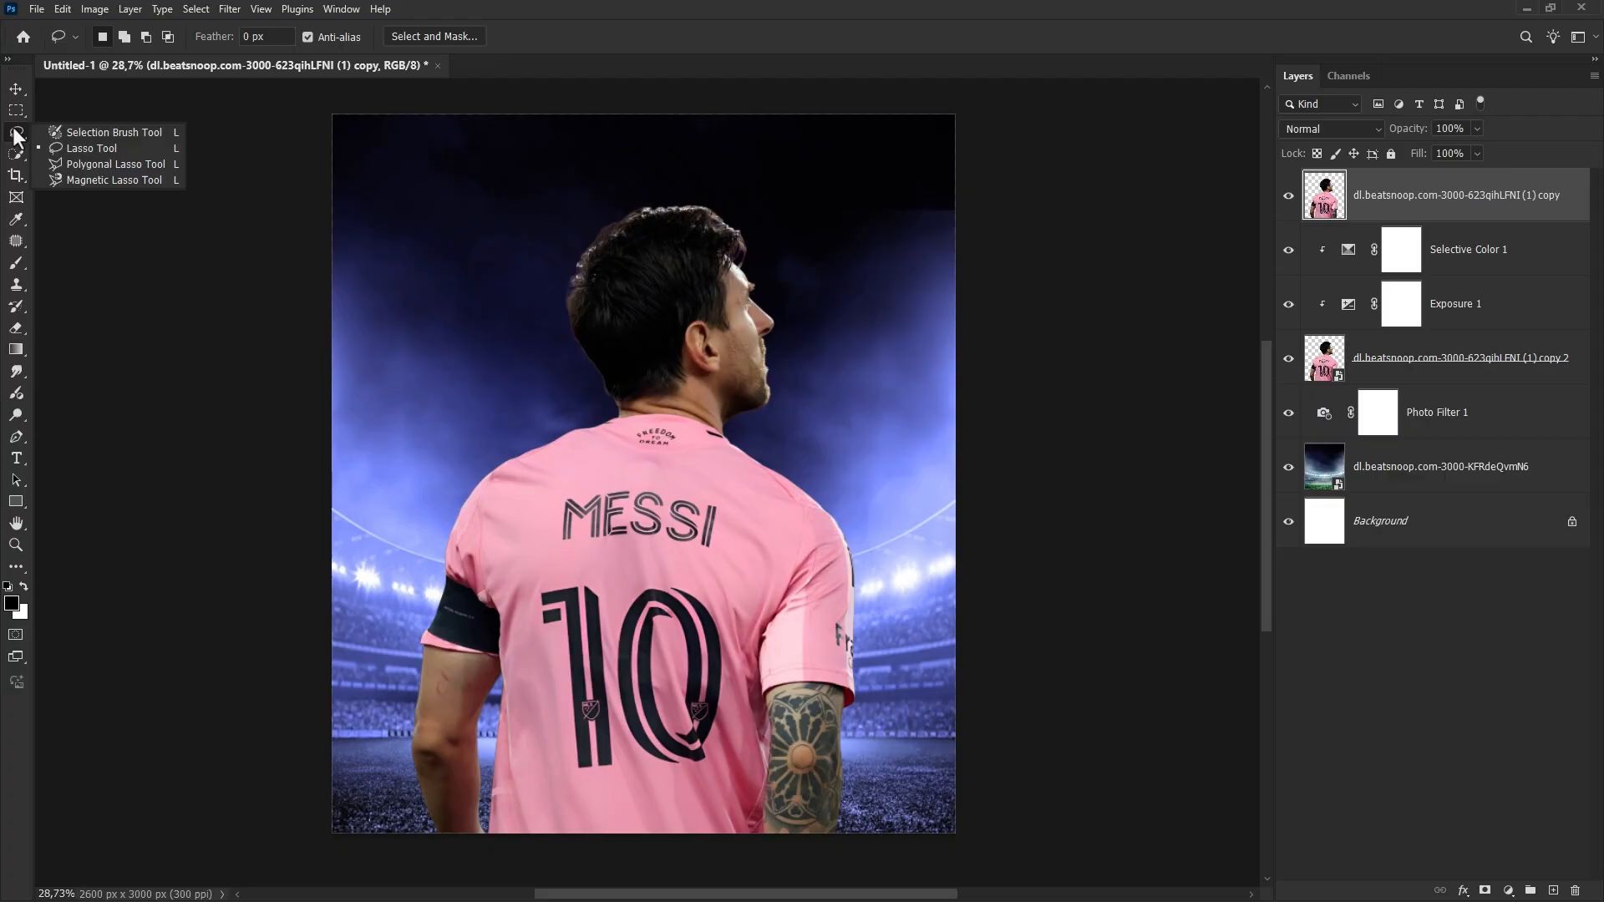
left_click(67, 147)
mouse_move(634, 471)
left_mouse_down()
mouse_move(725, 490)
mouse_move(743, 526)
mouse_move(741, 647)
mouse_move(704, 784)
mouse_move(595, 798)
mouse_move(566, 788)
mouse_move(553, 667)
mouse_move(527, 612)
mouse_move(540, 526)
mouse_move(589, 467)
left_mouse_up()
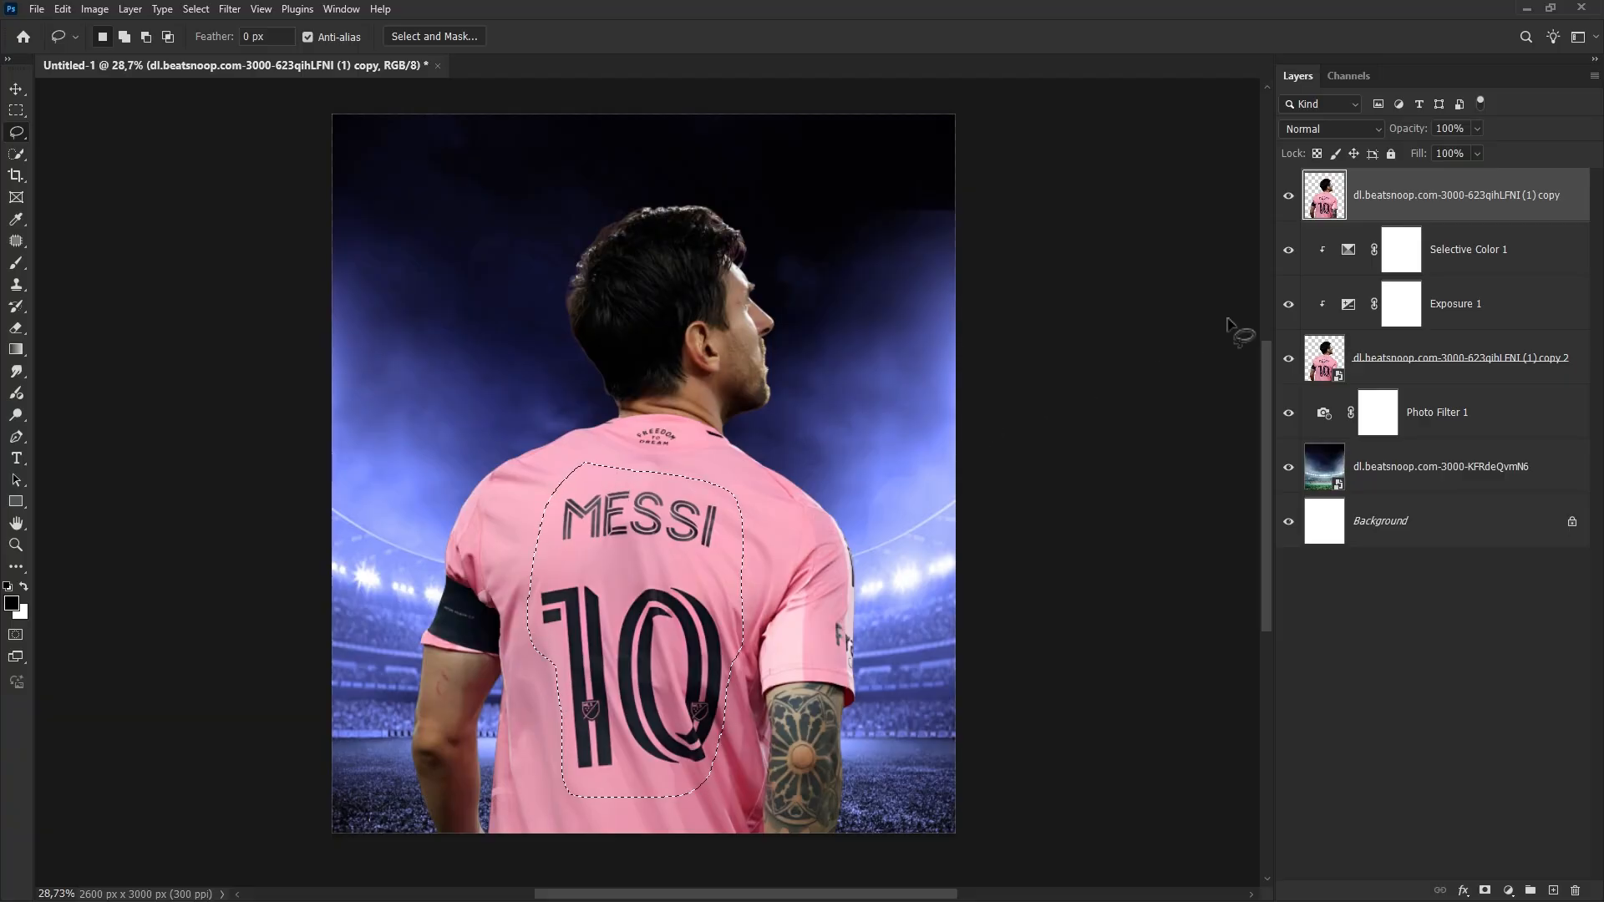
left_click(1484, 890)
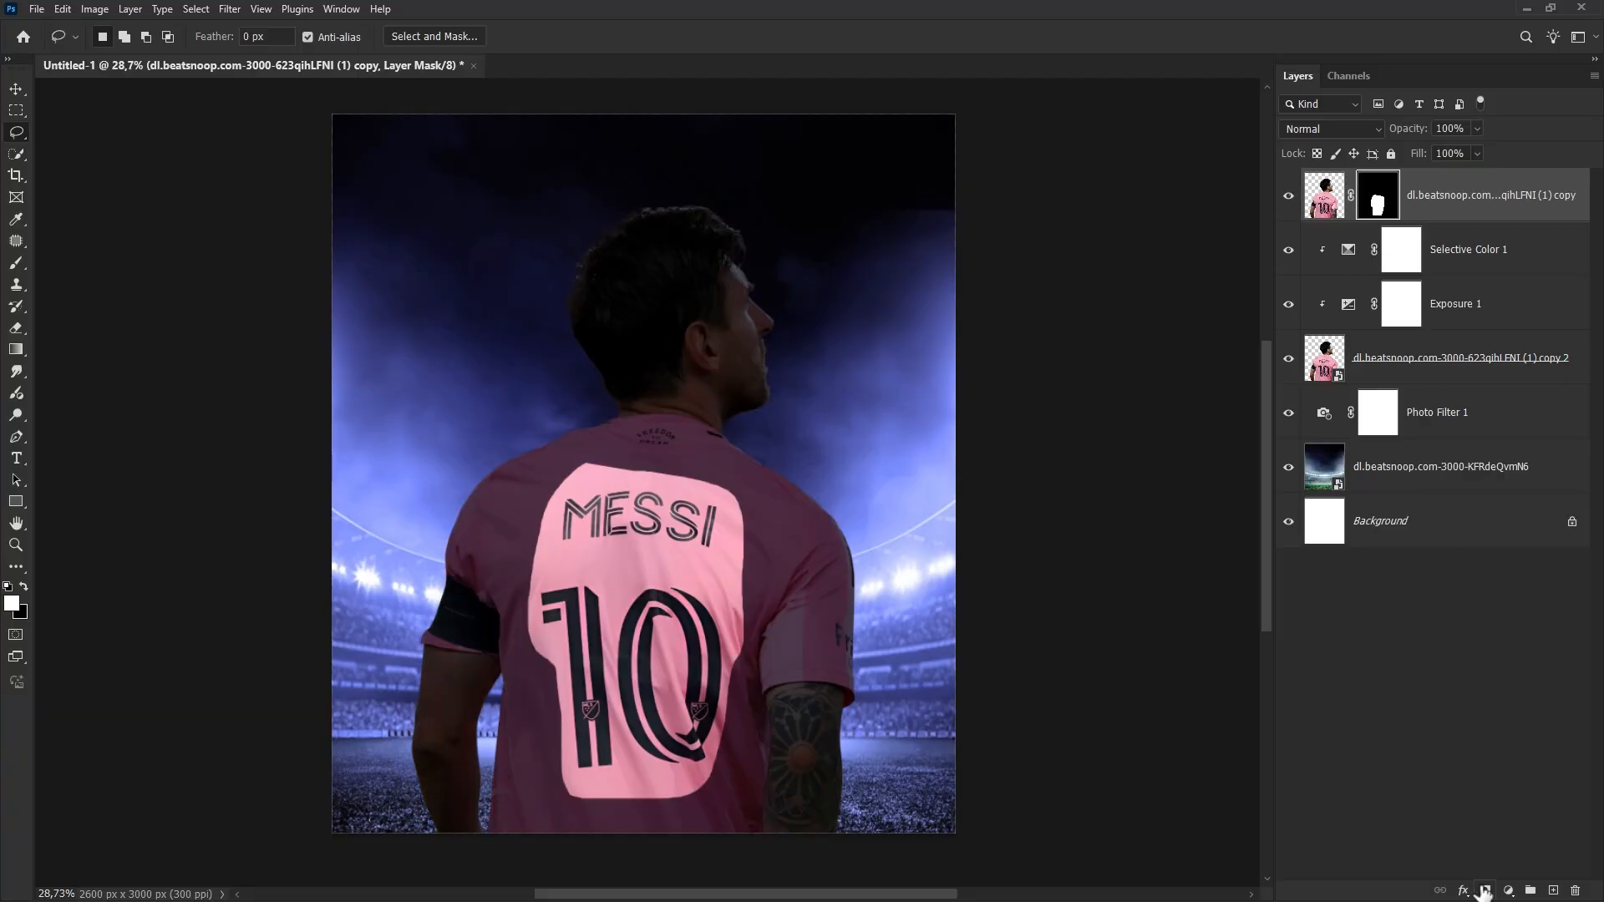
right_click(1377, 205)
left_click(1399, 248)
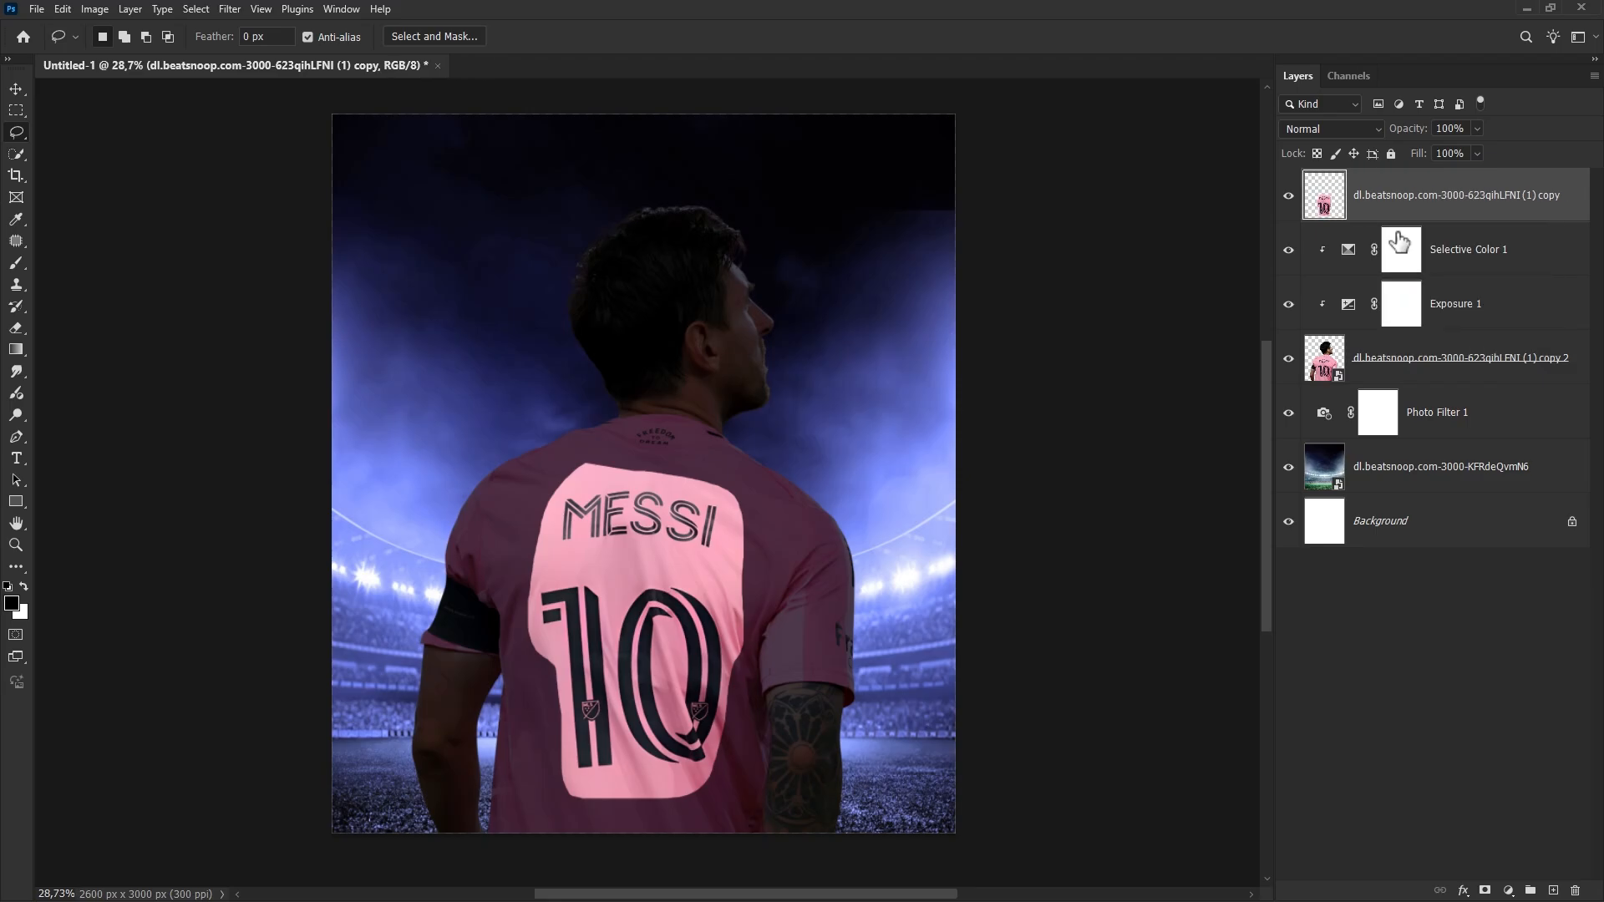
Compare the Red, Green and Blue channels, duplicate the Red channel as Red copy, and show only the copy.
left_click(1350, 79)
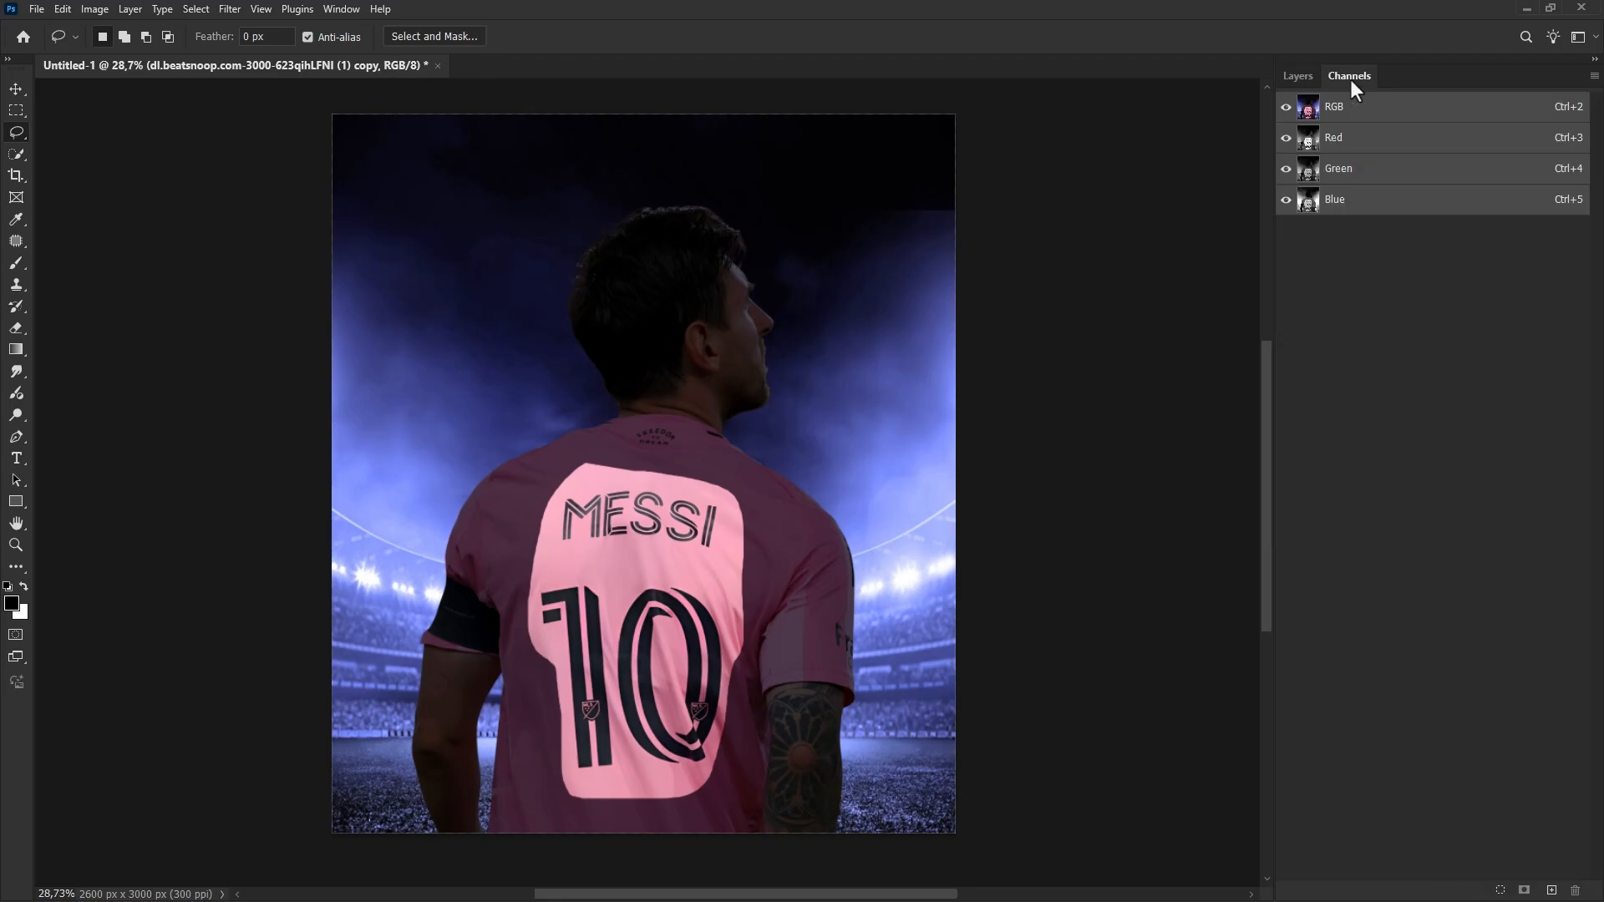
left_click(1361, 147)
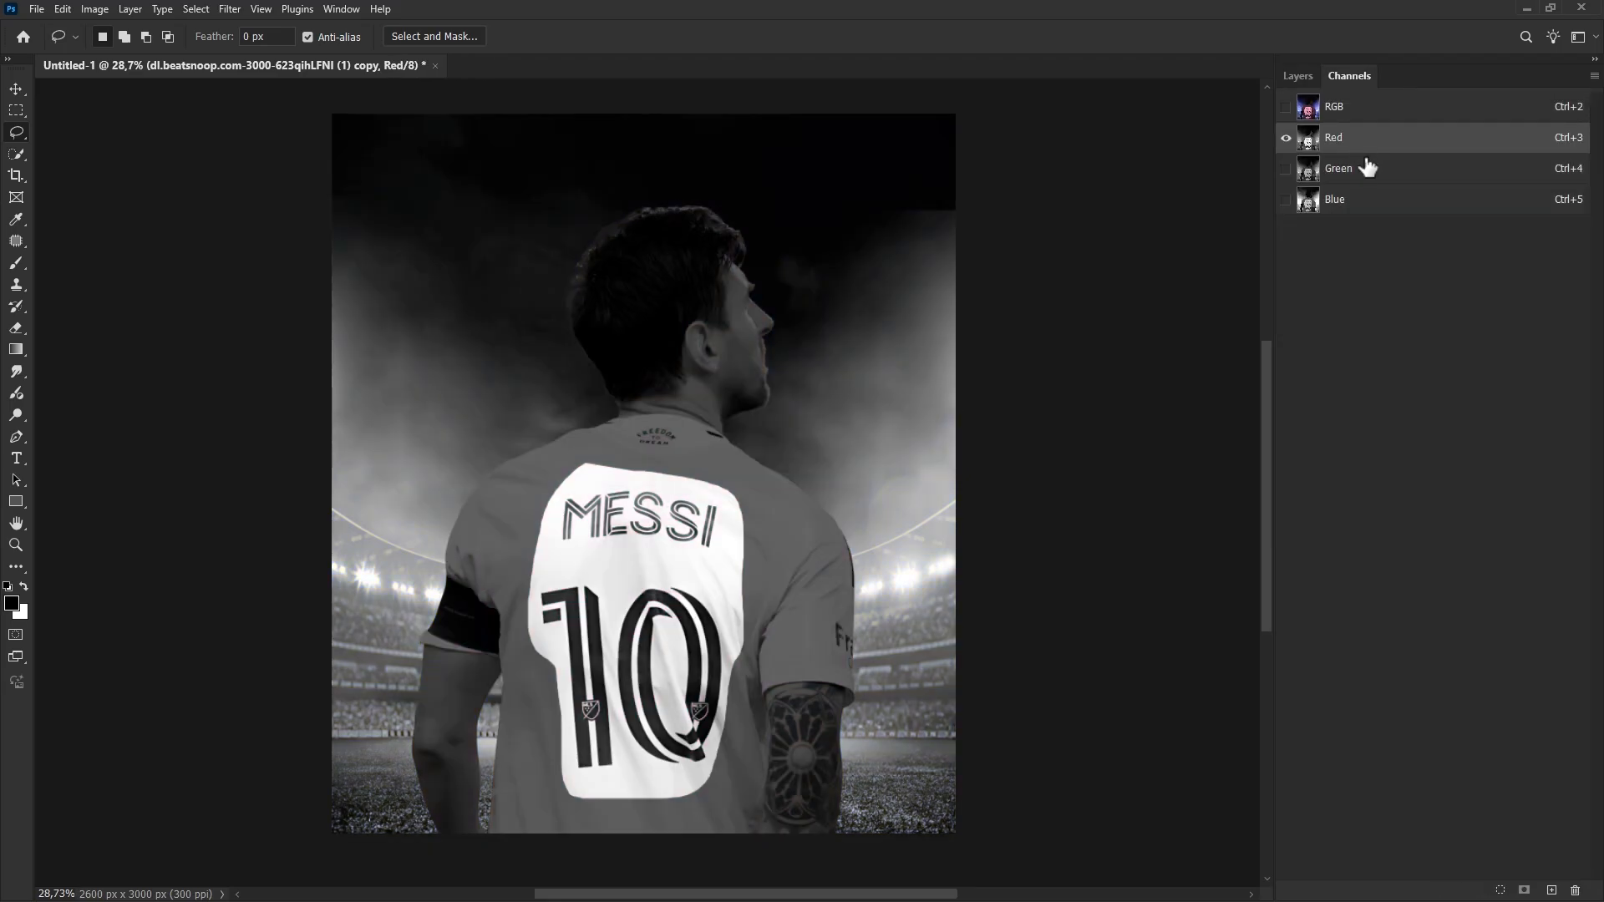
left_click(1369, 171)
left_click(1371, 205)
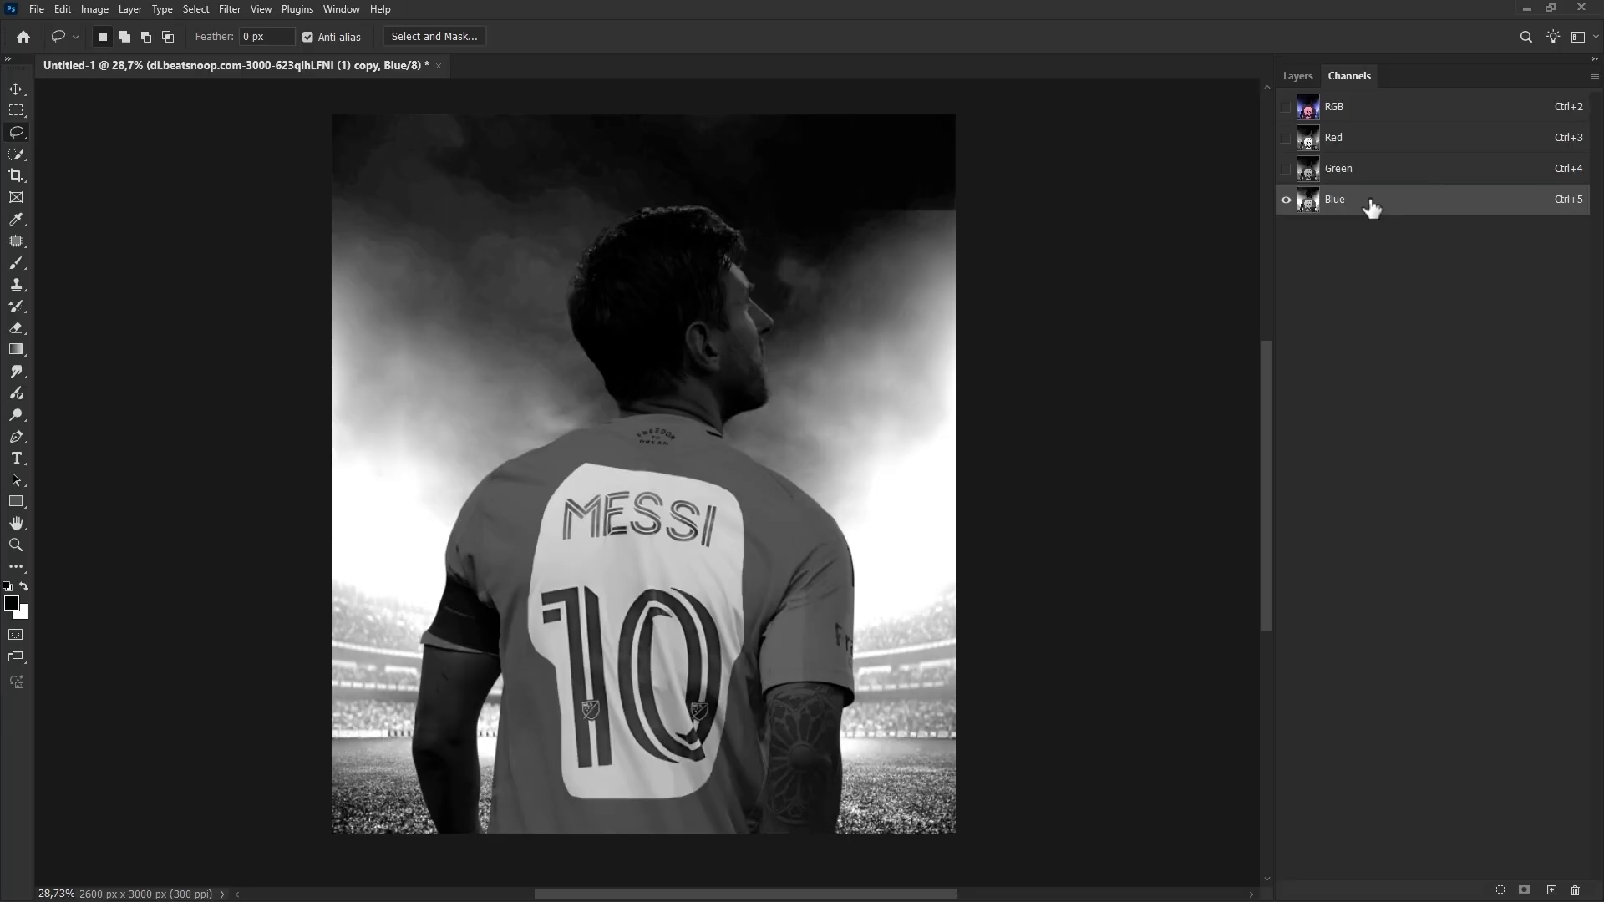
left_click(1372, 150)
right_click(1367, 144)
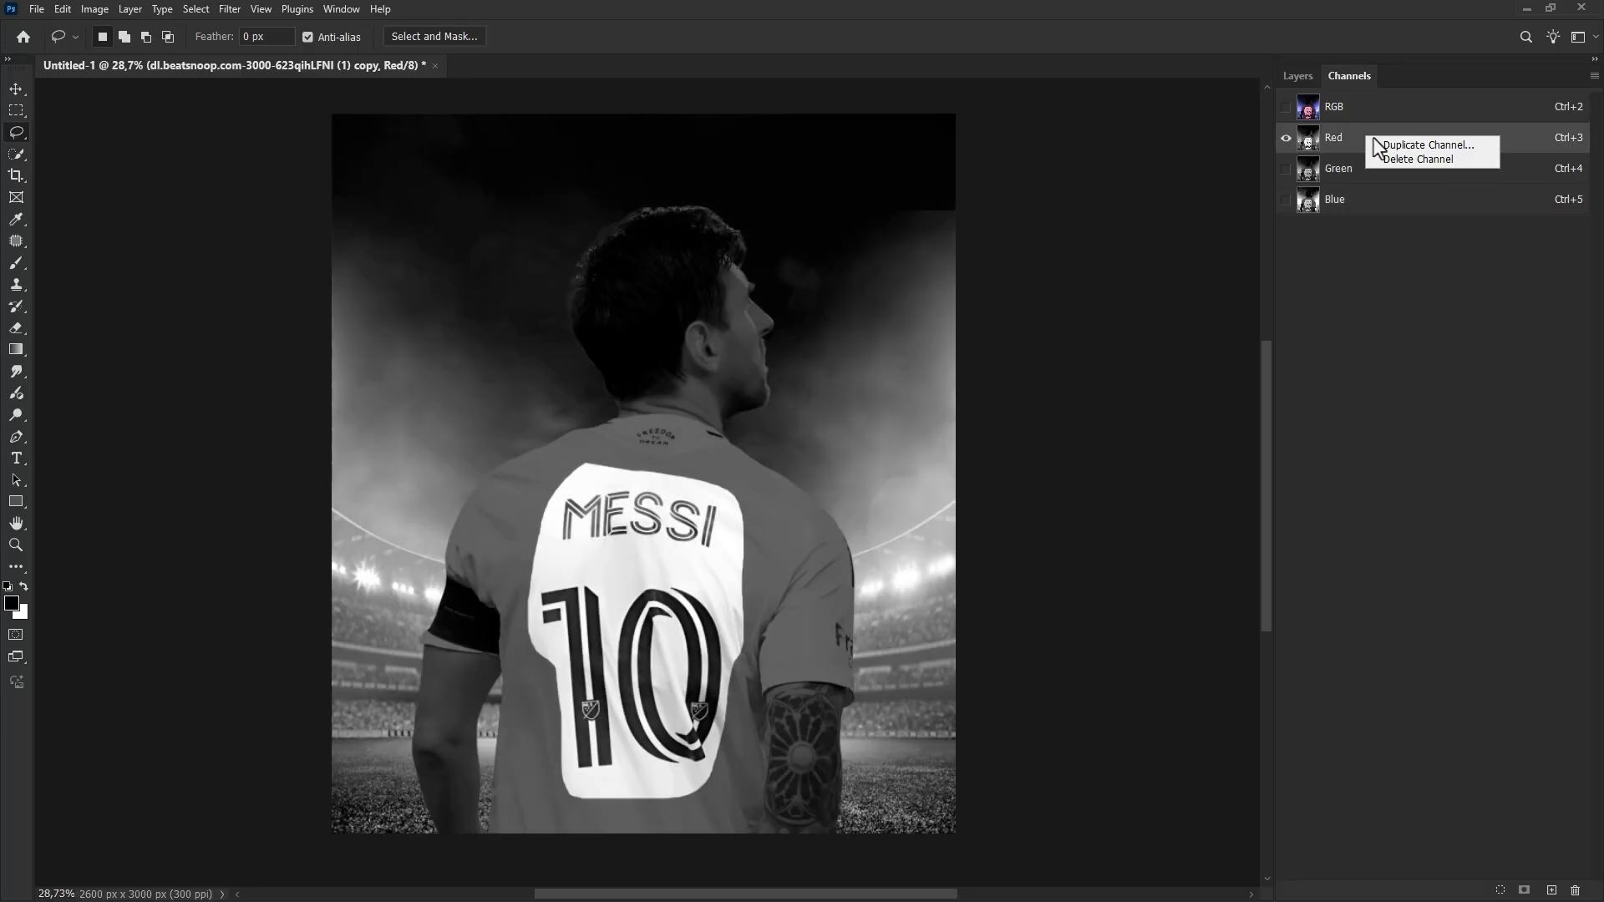
left_click(1383, 146)
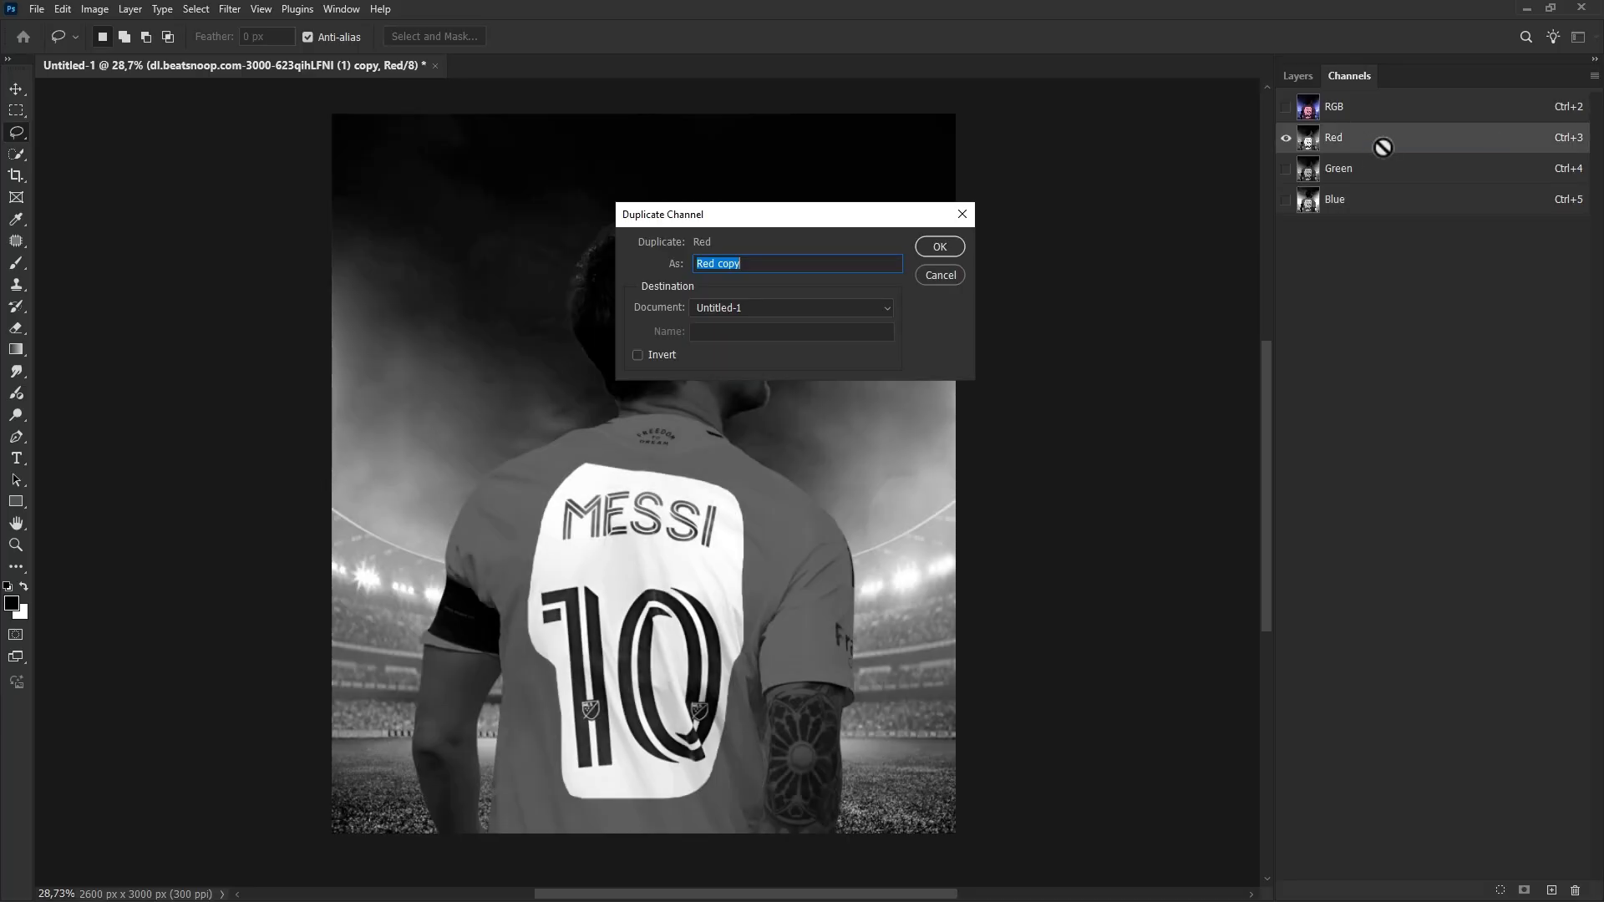
left_click(942, 246)
left_click(1285, 231)
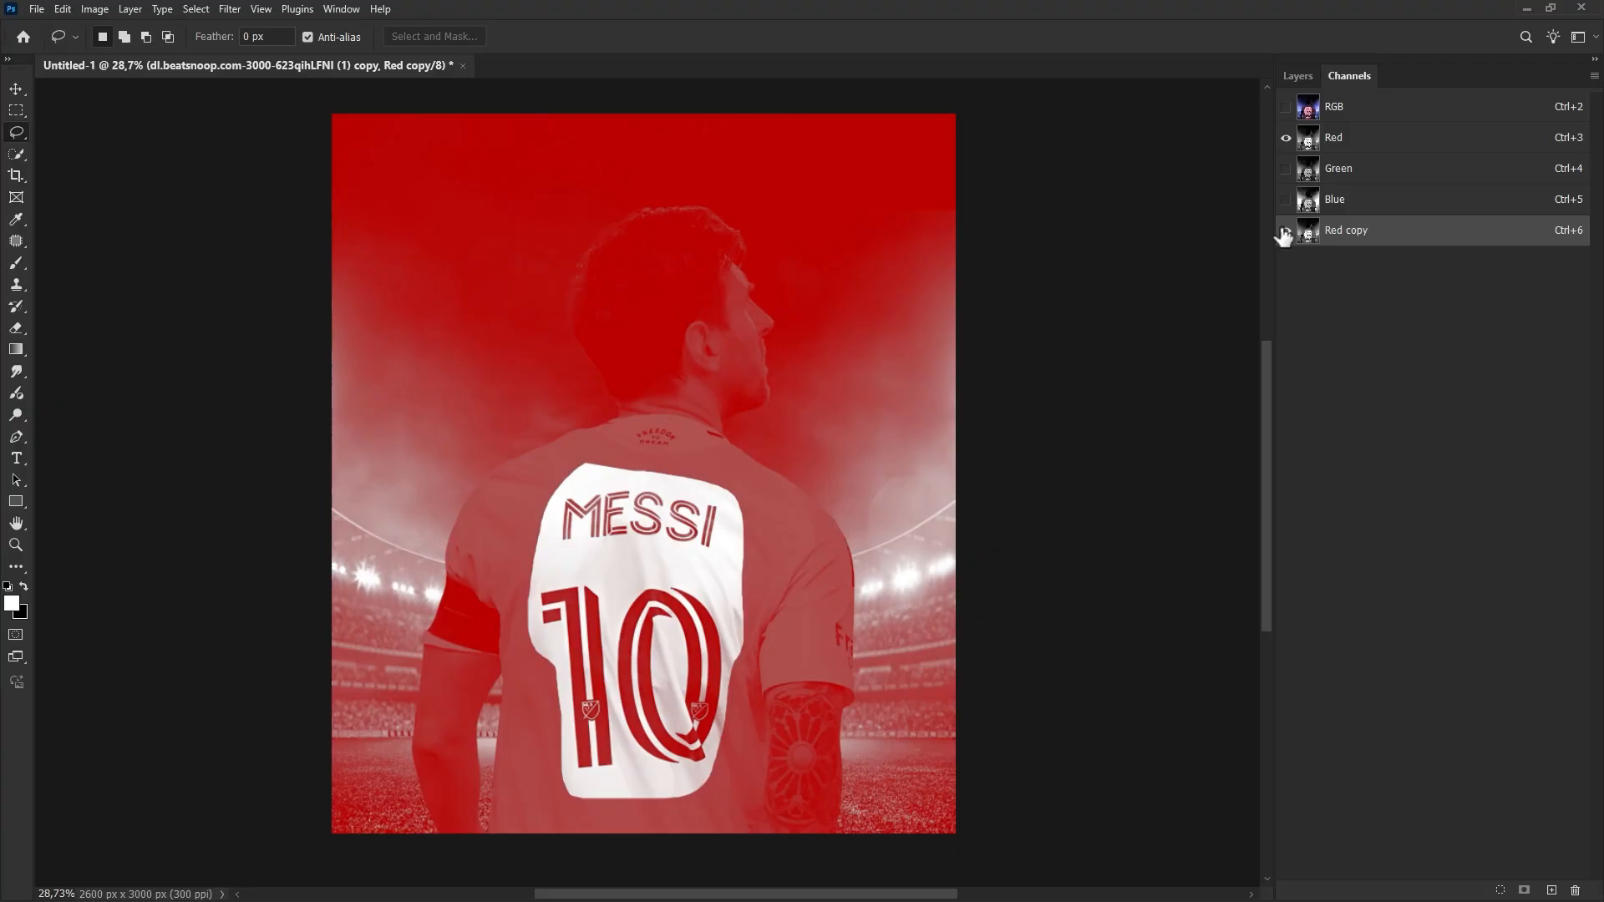
left_click(1285, 138)
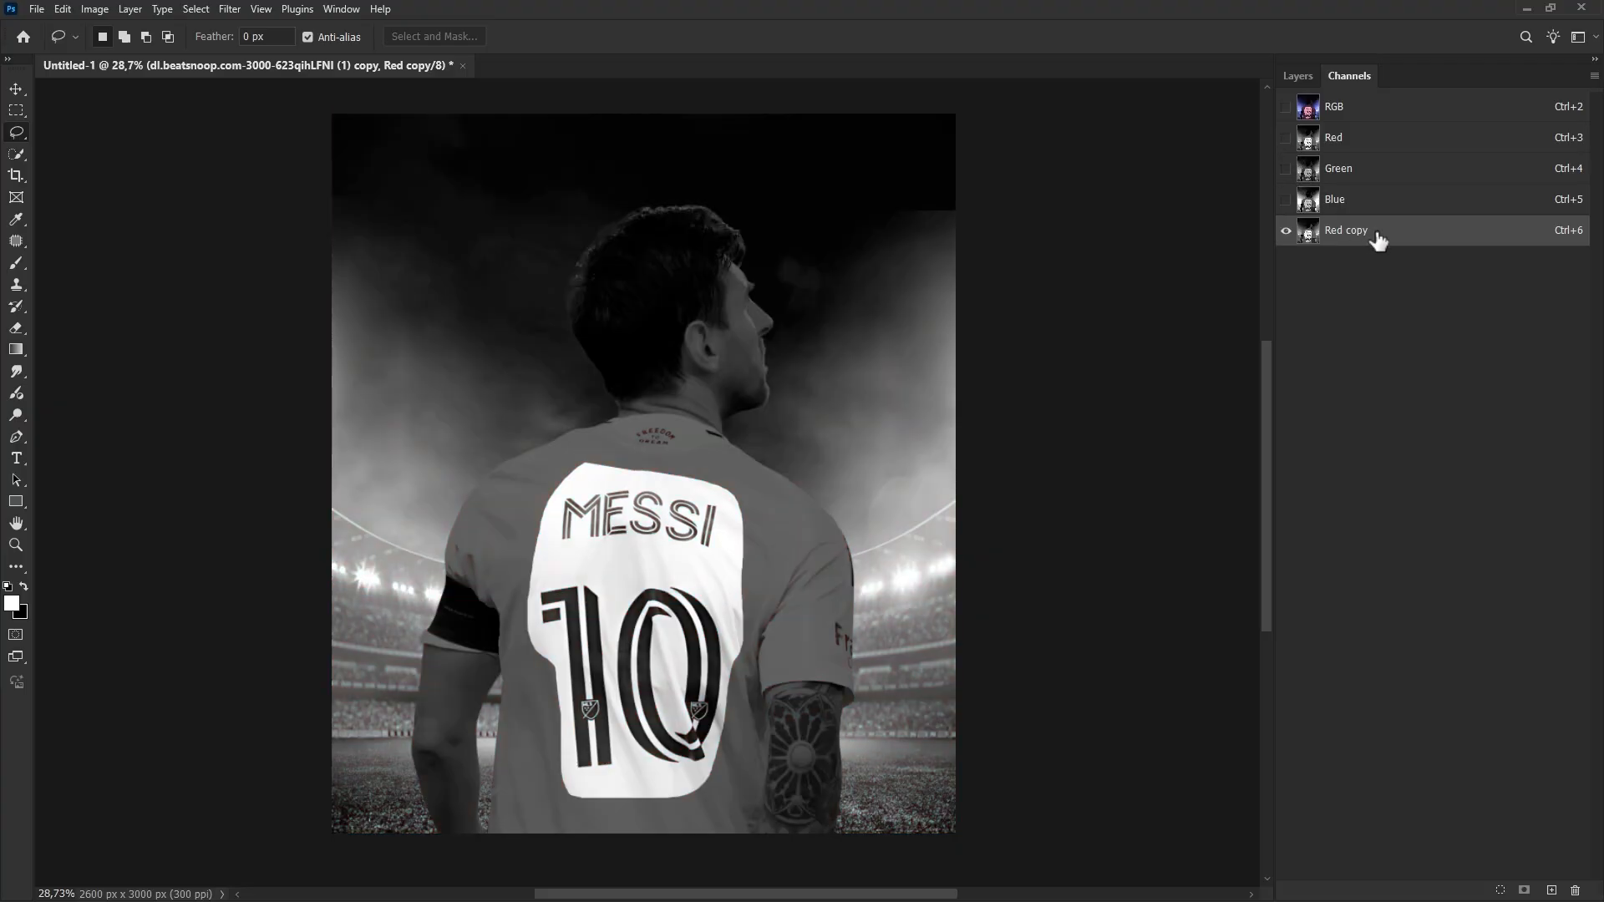
Increase the Red copy channel's contrast with Levels, setting the input black point to 92 and the white point to 175.
key("ctrl+l")
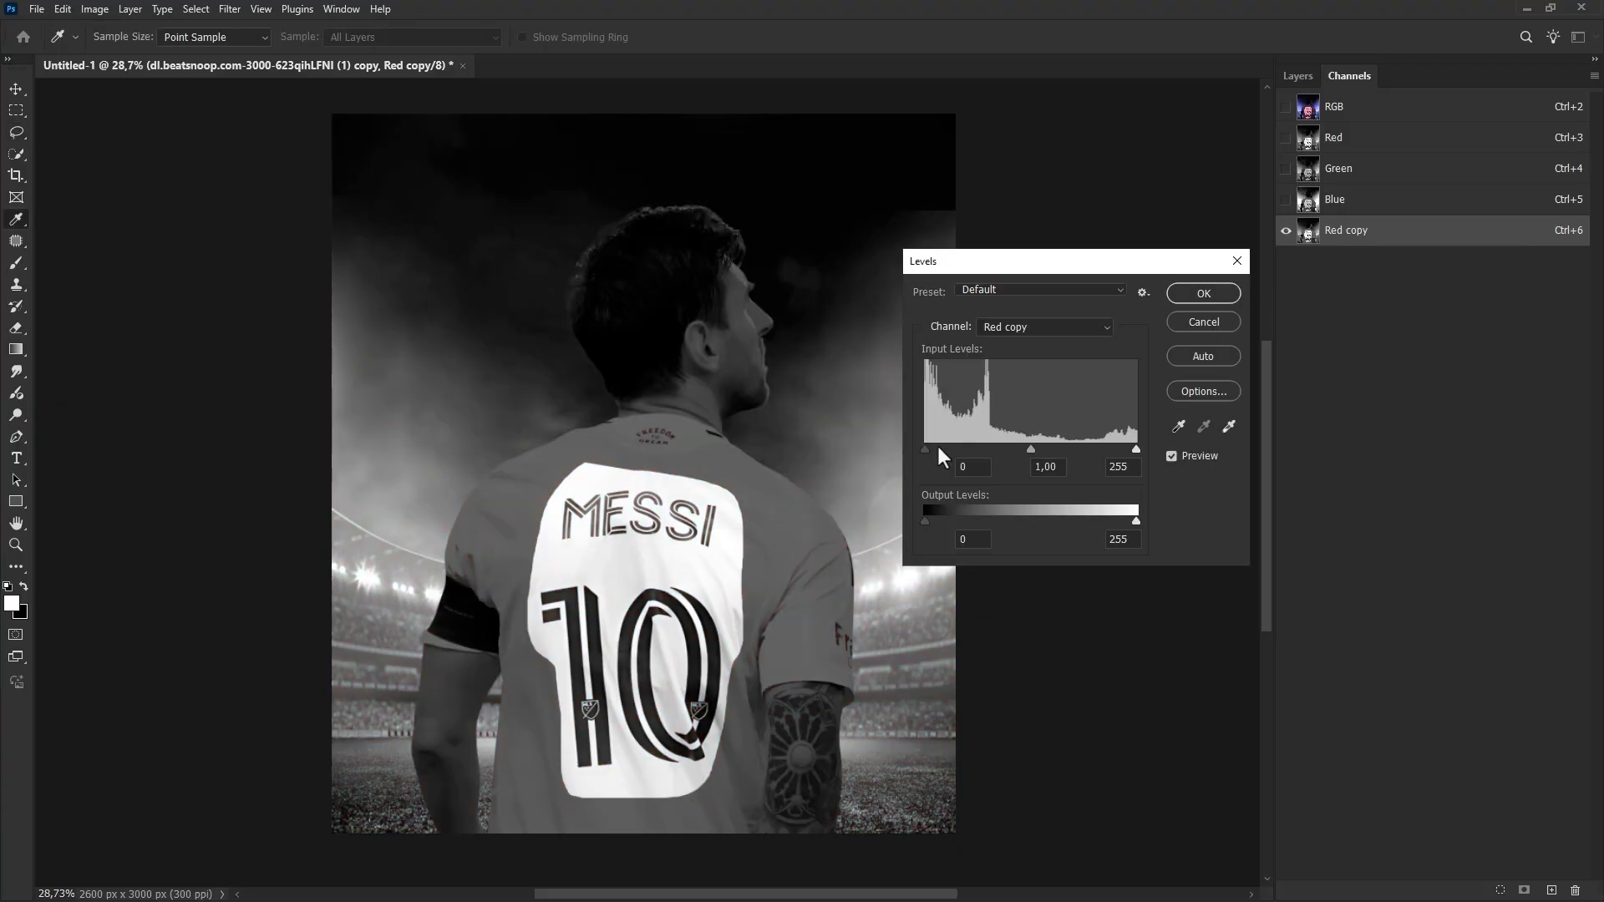
left_click_drag(925, 449, 1000, 453)
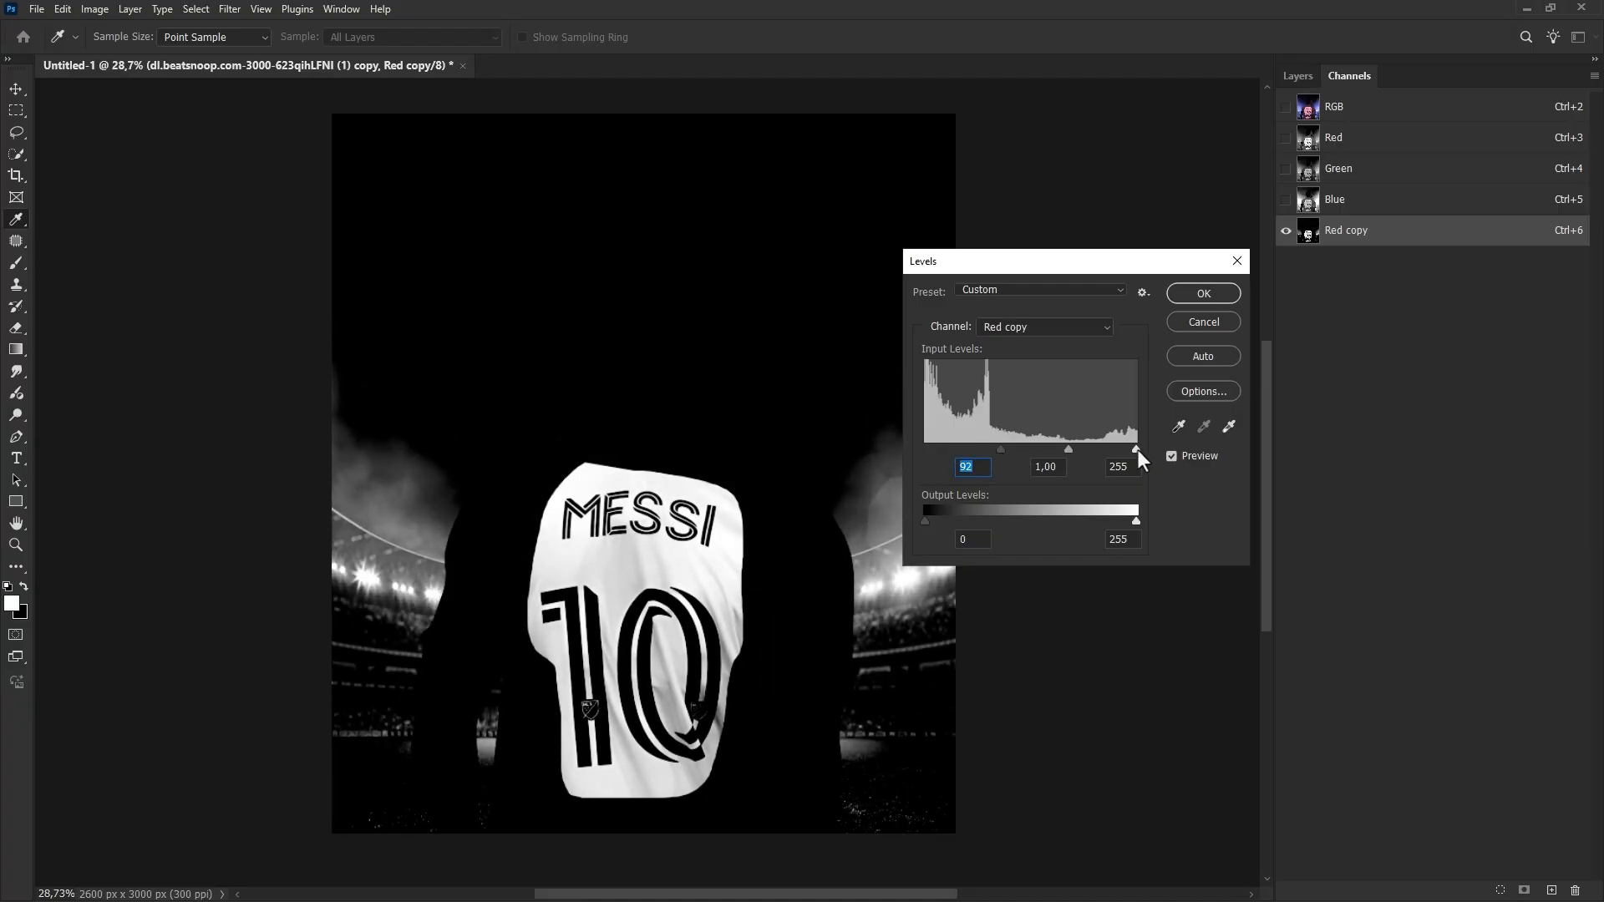
left_click_drag(1136, 450, 1069, 444)
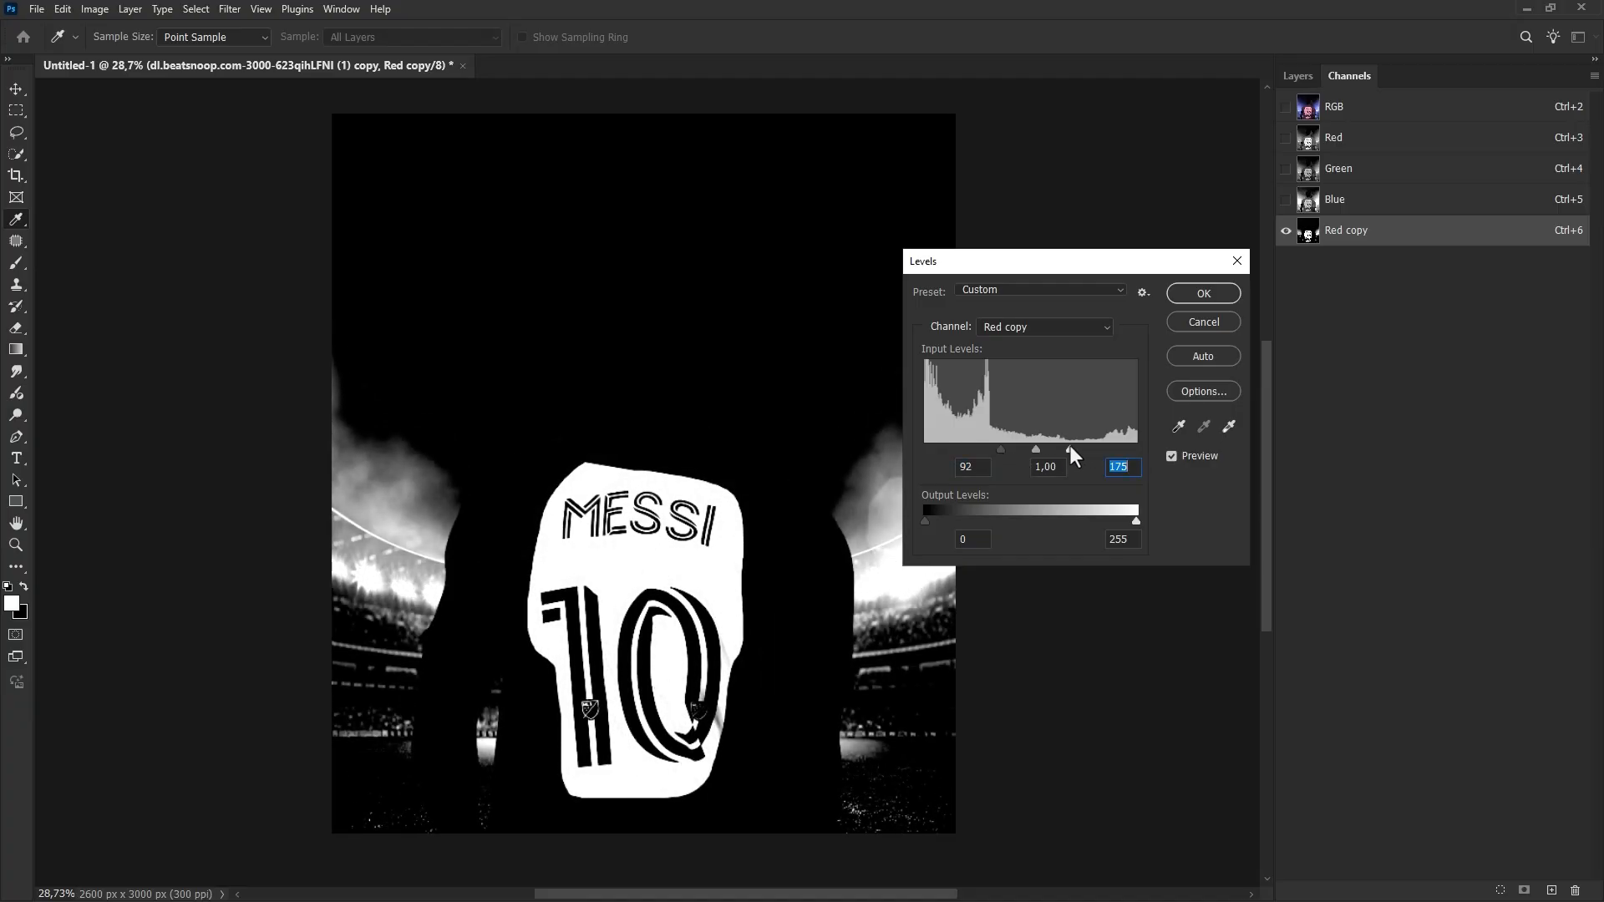
left_click(1187, 288)
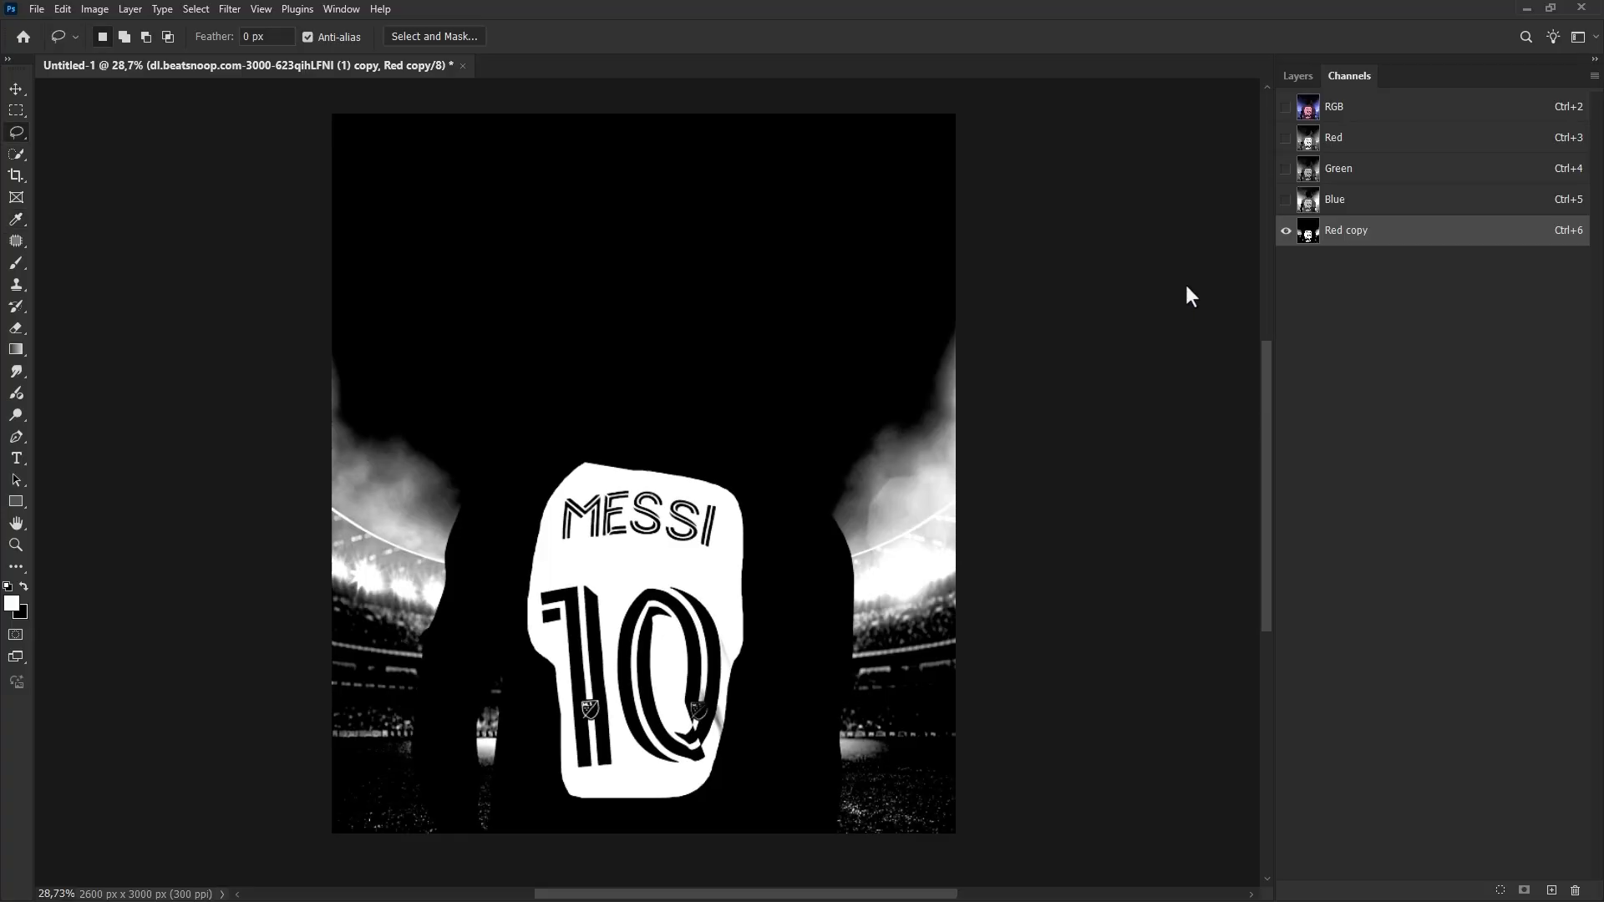
Paint the grey creases around and inside the 0 white with a hard round brush at 100% hardness and 100% flow.
scroll(691, 739, "up", 5)
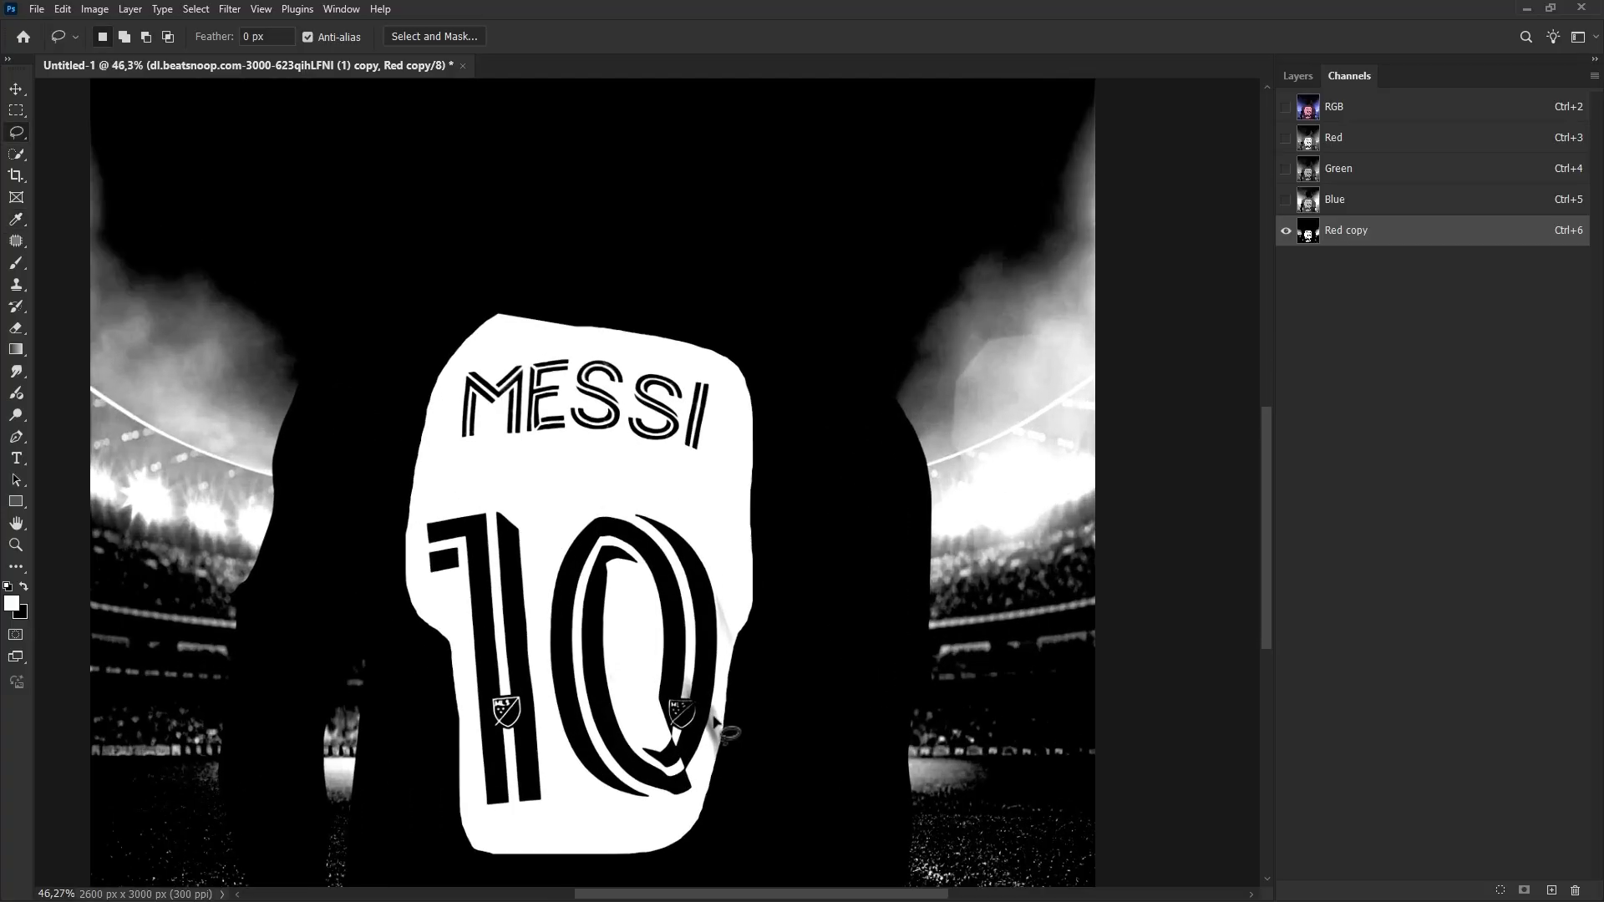
scroll(692, 739, "up", 3)
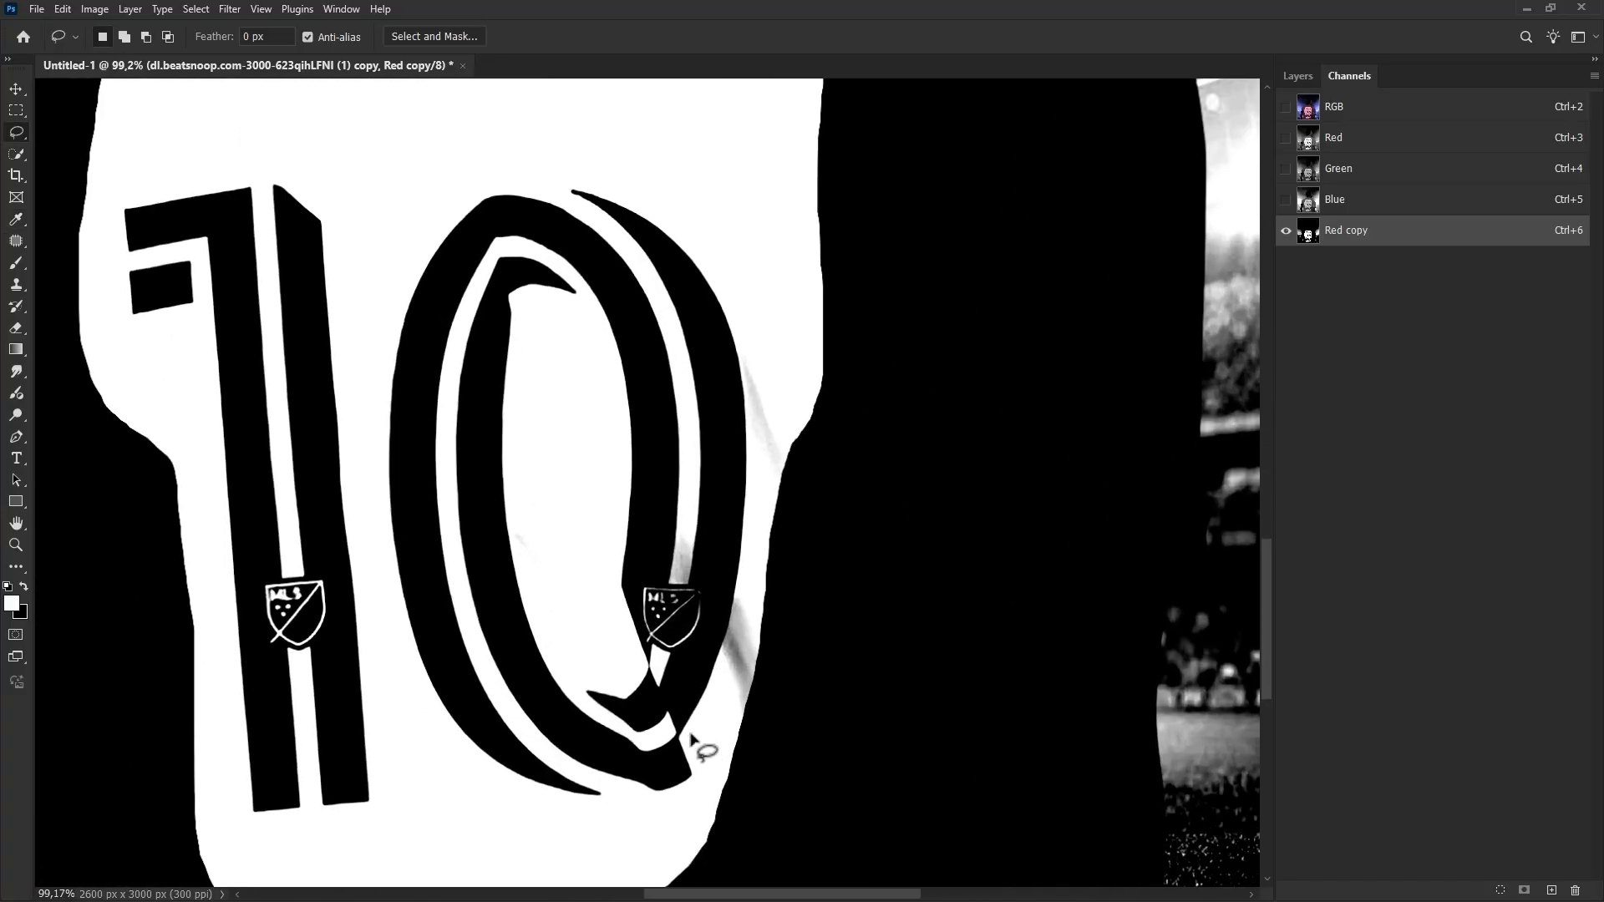
right_click(16, 262)
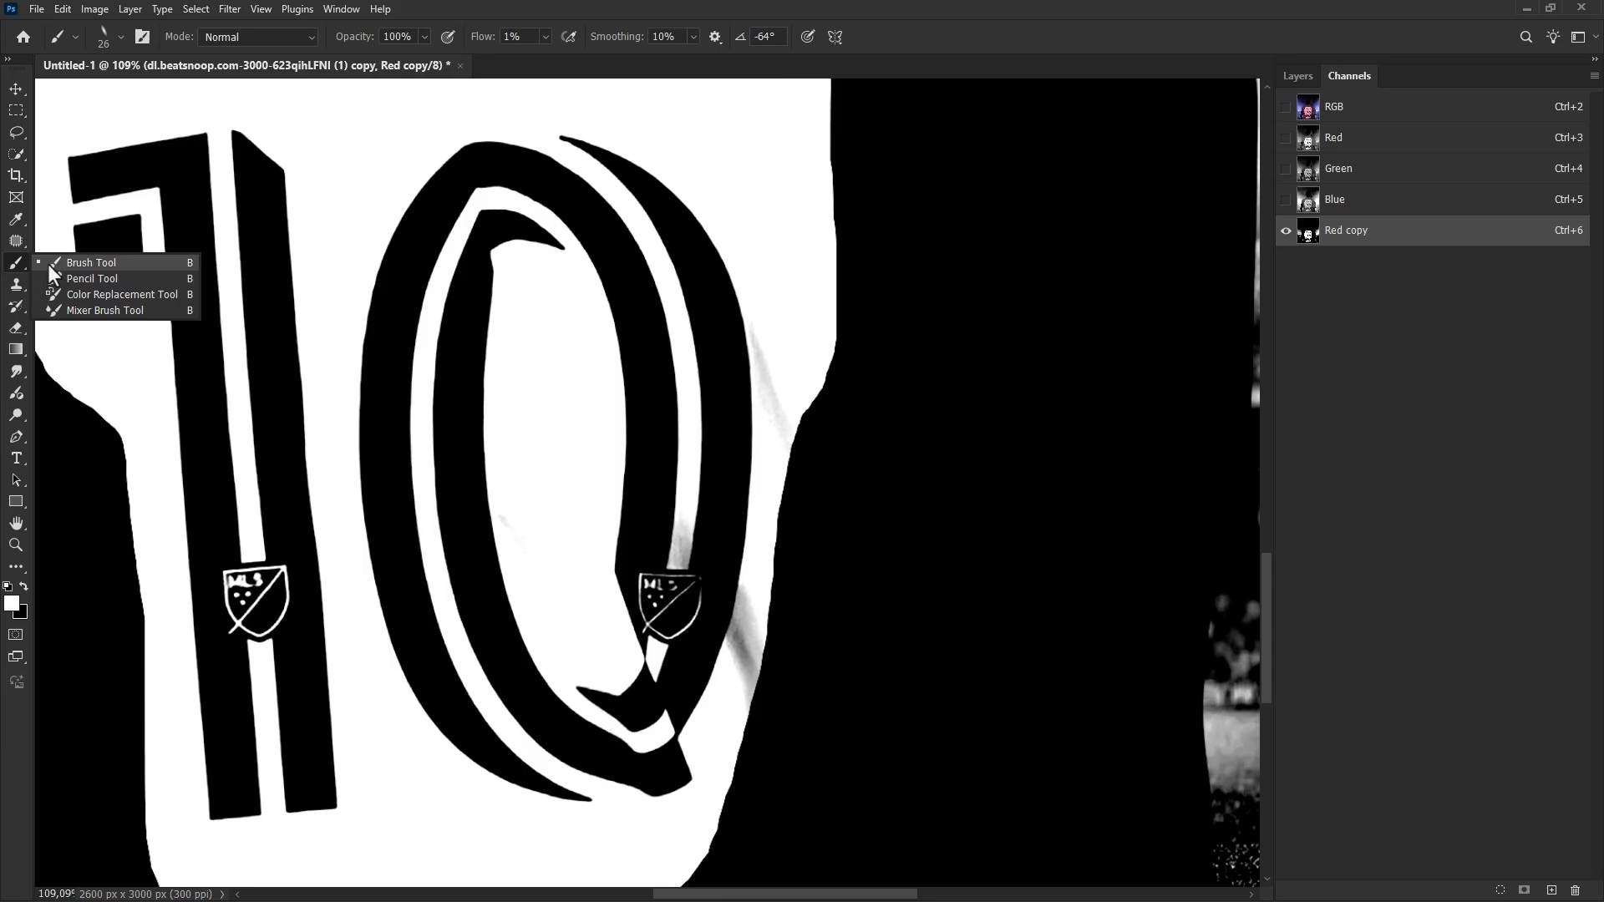
left_click(93, 259)
right_click(215, 283)
left_click(324, 471)
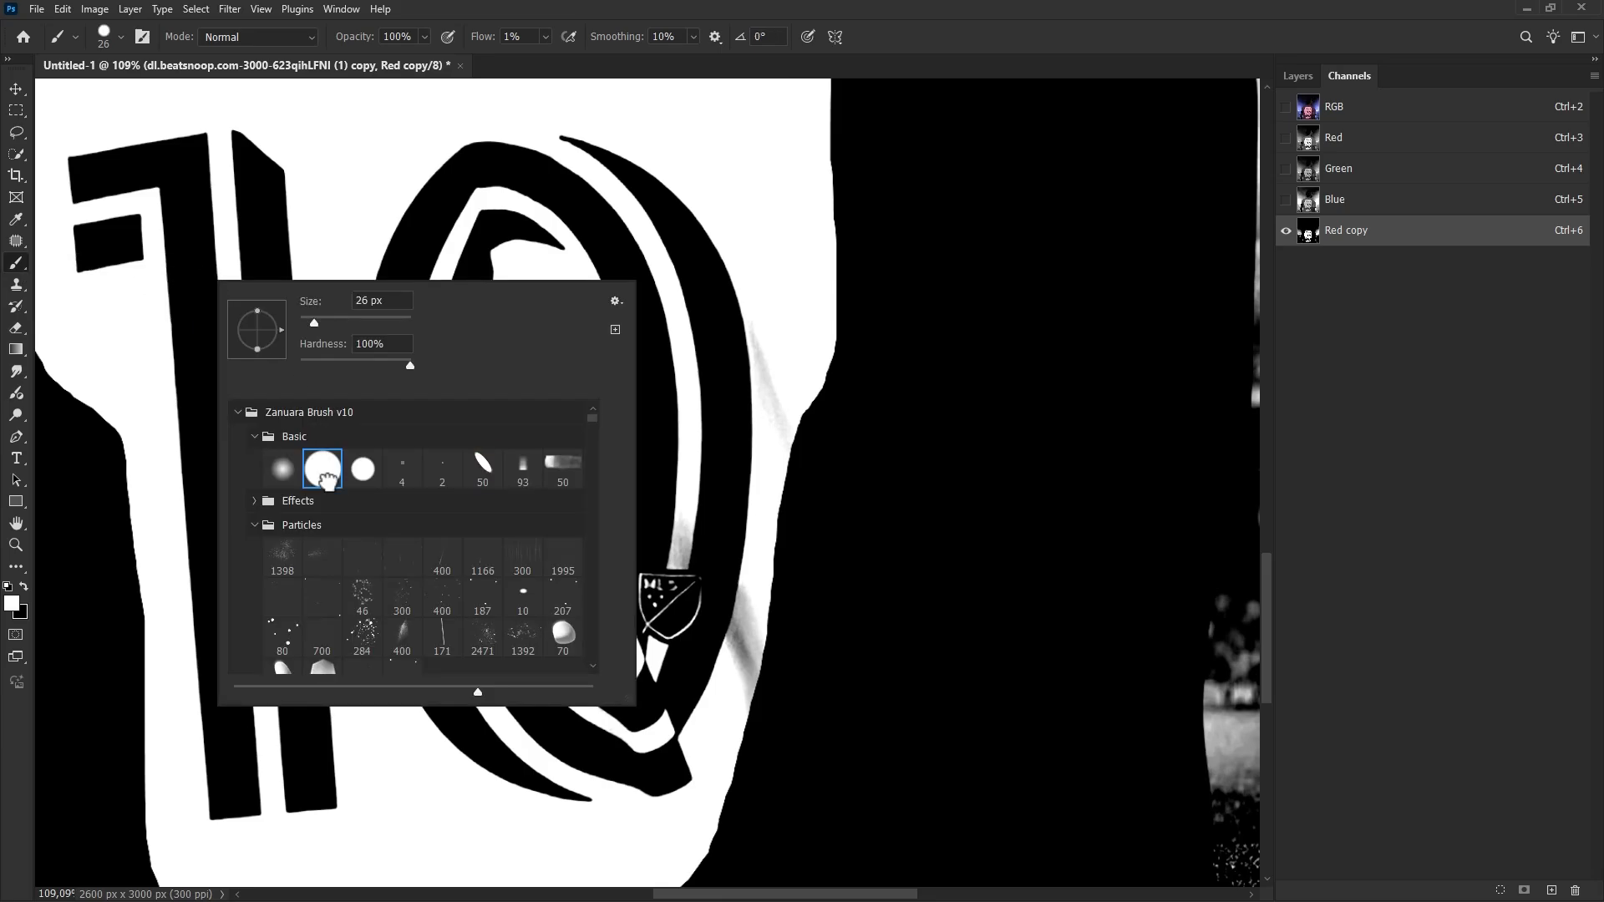
left_click(545, 36)
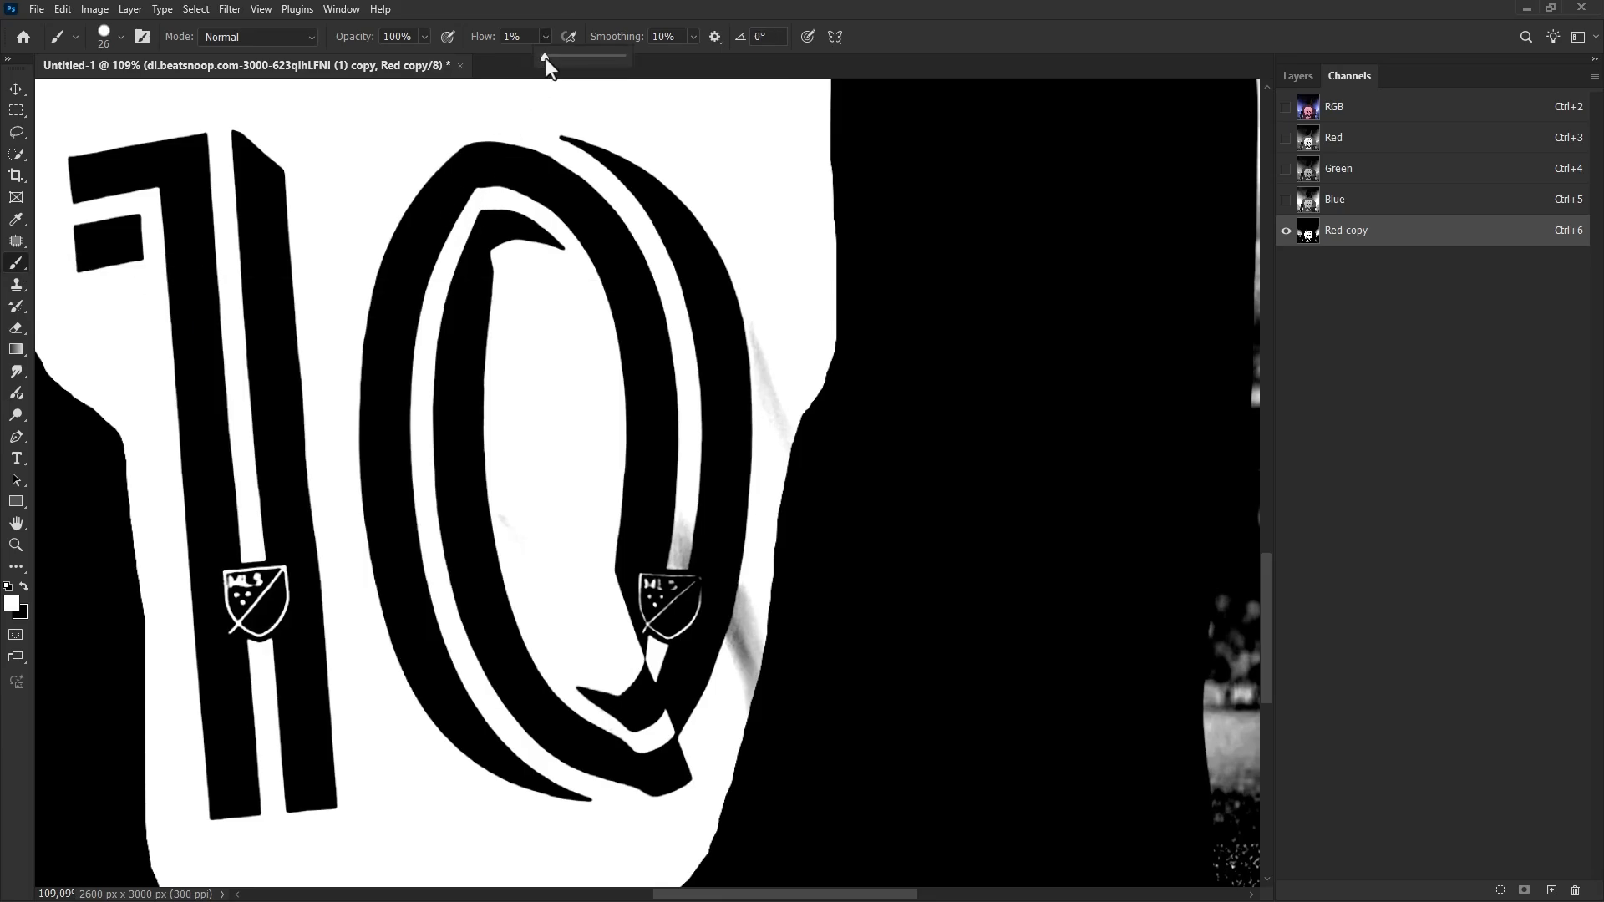
left_click_drag(544, 56, 649, 57)
scroll(767, 618, "up", 4)
mouse_move(772, 599)
left_mouse_down()
mouse_move(788, 583)
mouse_move(763, 609)
mouse_move(745, 755)
left_mouse_up()
scroll(734, 684, "up", 3)
mouse_move(749, 651)
left_mouse_down()
mouse_move(713, 674)
mouse_move(781, 430)
left_mouse_up()
left_click_drag(795, 436, 743, 800)
mouse_move(741, 777)
left_mouse_down()
mouse_move(756, 681)
mouse_move(725, 376)
left_mouse_up()
left_click_drag(551, 712, 693, 312)
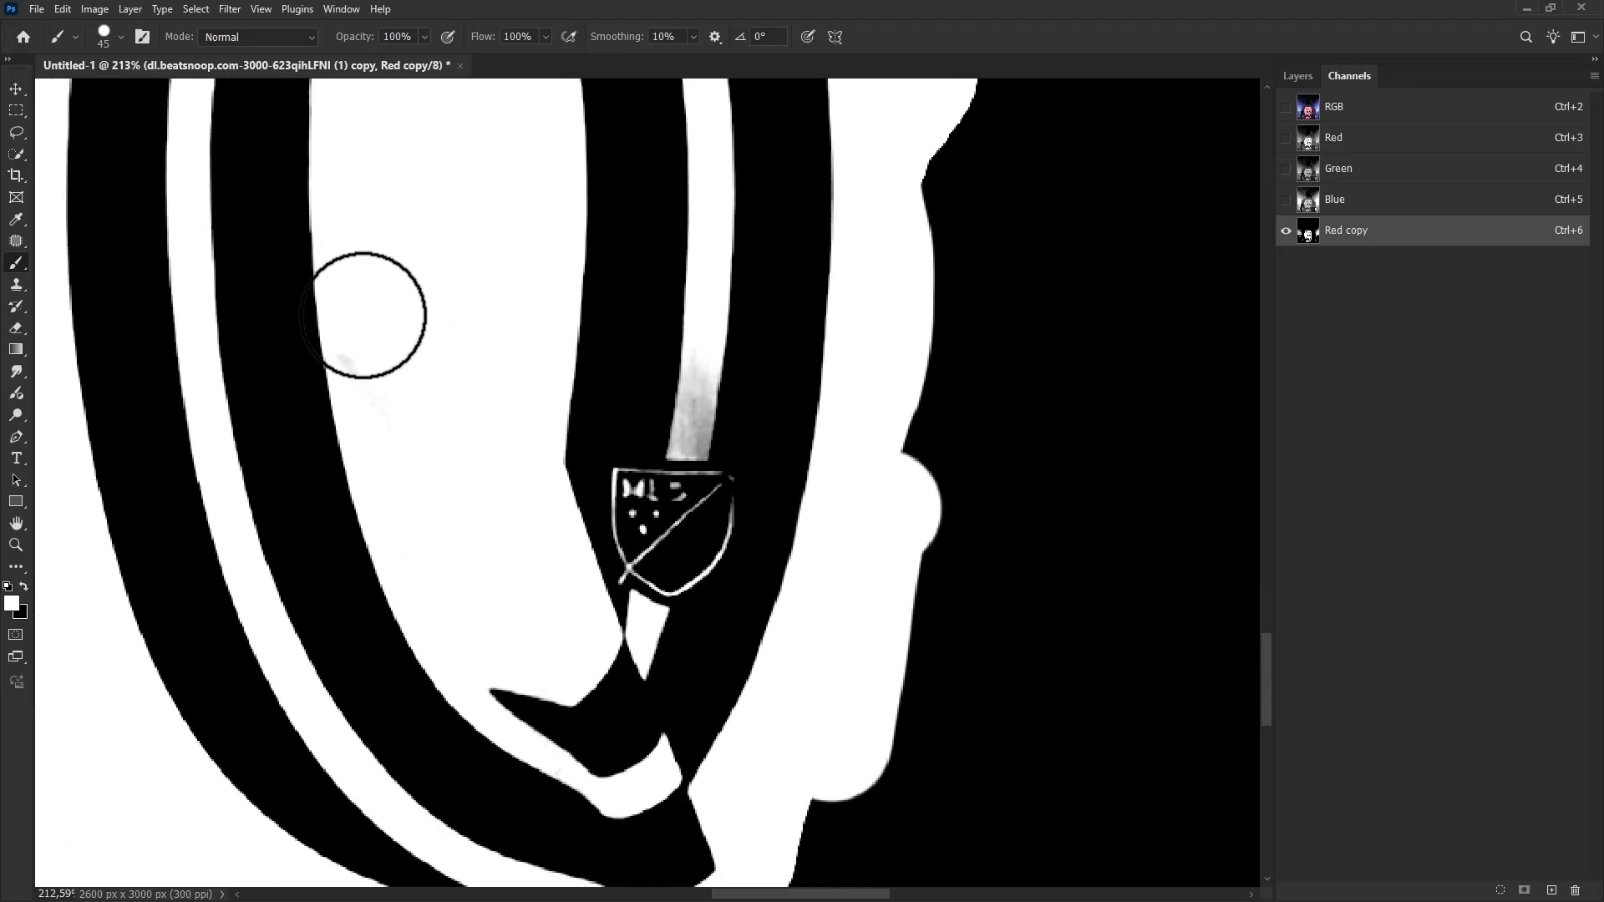
Fill the grey part of the strip above the 0's MLS badge with white, using a smaller brush.
key("bracketleft")
key("bracketleft")
key("bracketleft")
scroll(723, 370, "up", 2)
mouse_move(699, 251)
left_mouse_down()
mouse_move(674, 527)
mouse_move(653, 525)
mouse_move(680, 222)
left_mouse_up()
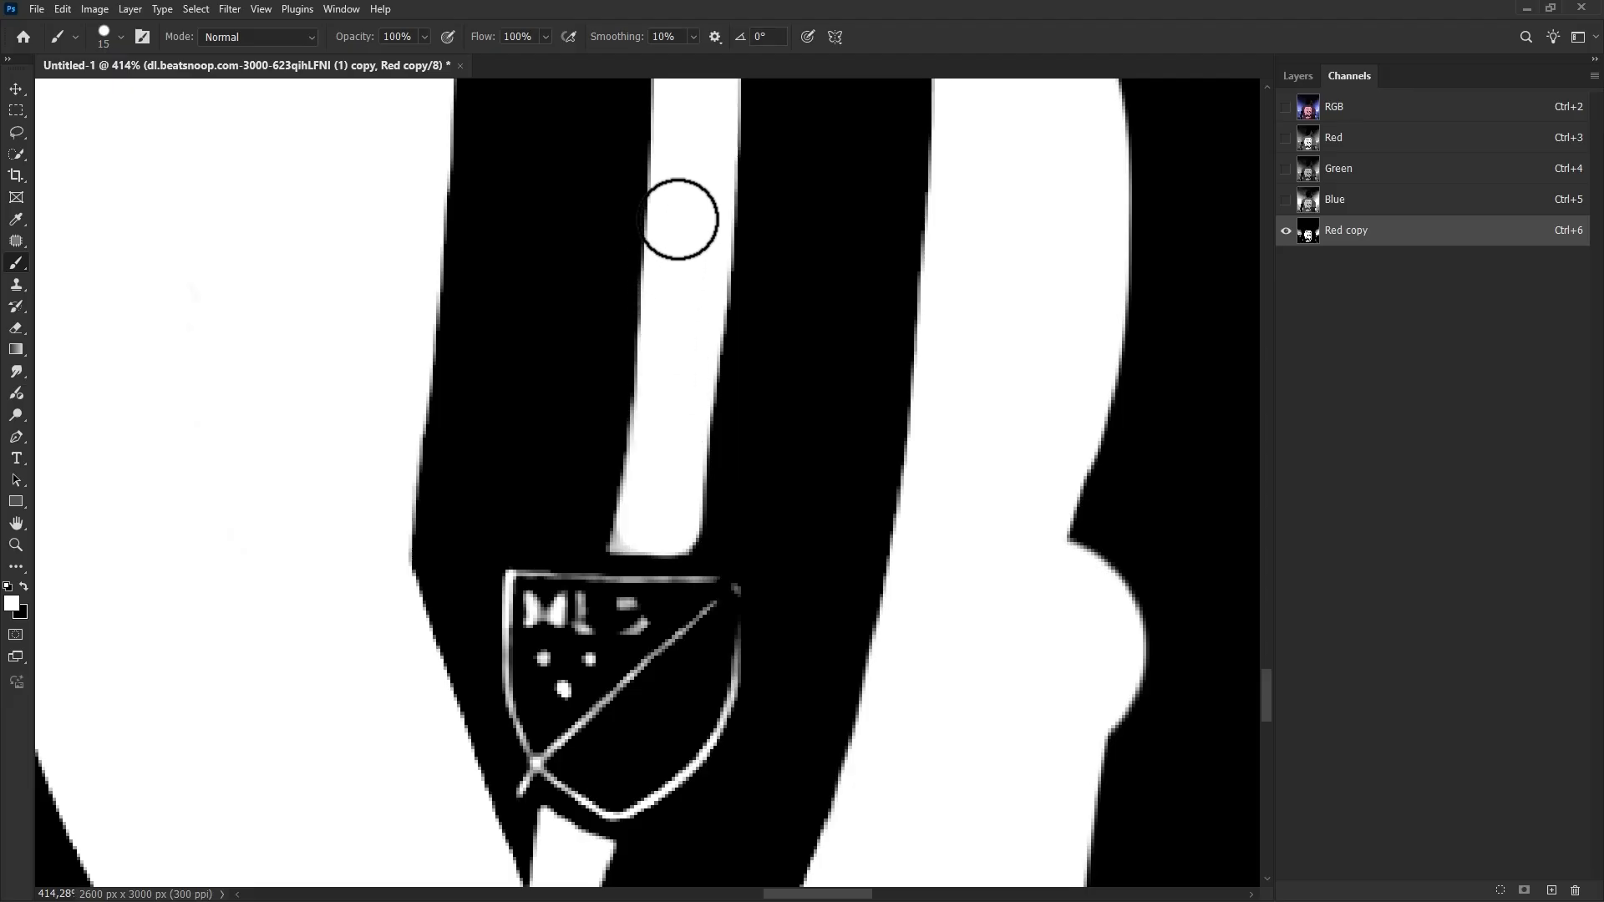
key("bracketleft")
key("bracketleft")
mouse_move(687, 534)
left_mouse_down()
mouse_move(643, 538)
mouse_move(714, 563)
mouse_move(536, 552)
left_mouse_up()
Clean up the edges of the strip above the 0's MLS badge in black with a brush of about 7 px.
key("x")
scroll(715, 559, "up", 2)
key("bracketleft")
key("bracketleft")
scroll(537, 552, "down", 3)
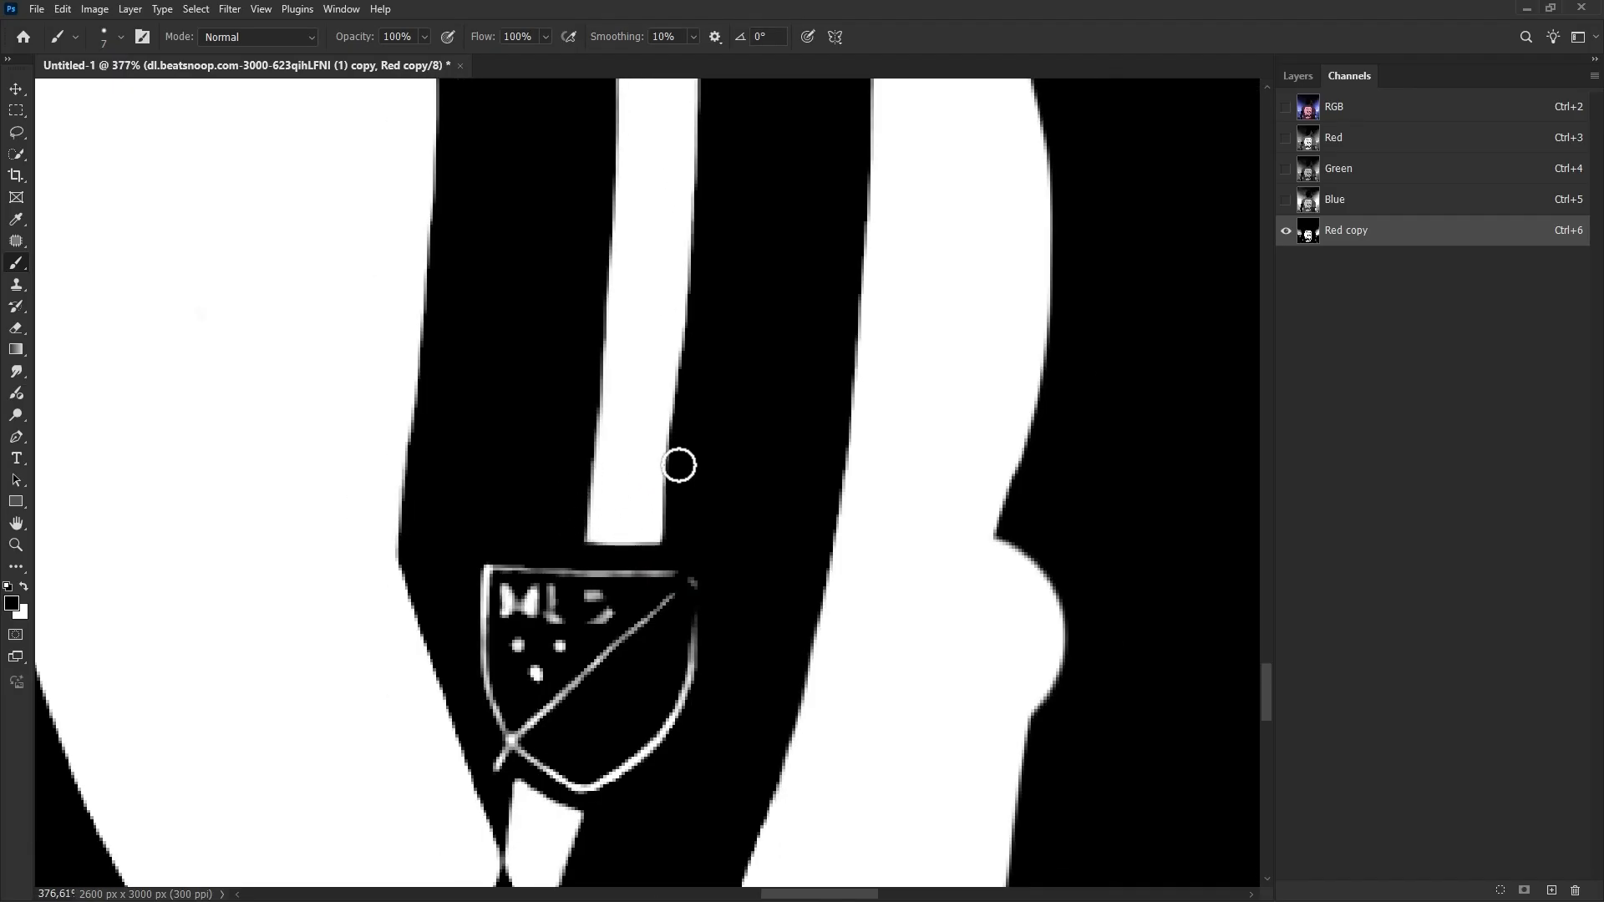
Paint a wide white area around the name and number on Red copy with a white brush enlarged to about 348 px.
scroll(698, 525, "down", 4)
scroll(693, 533, "down", 4)
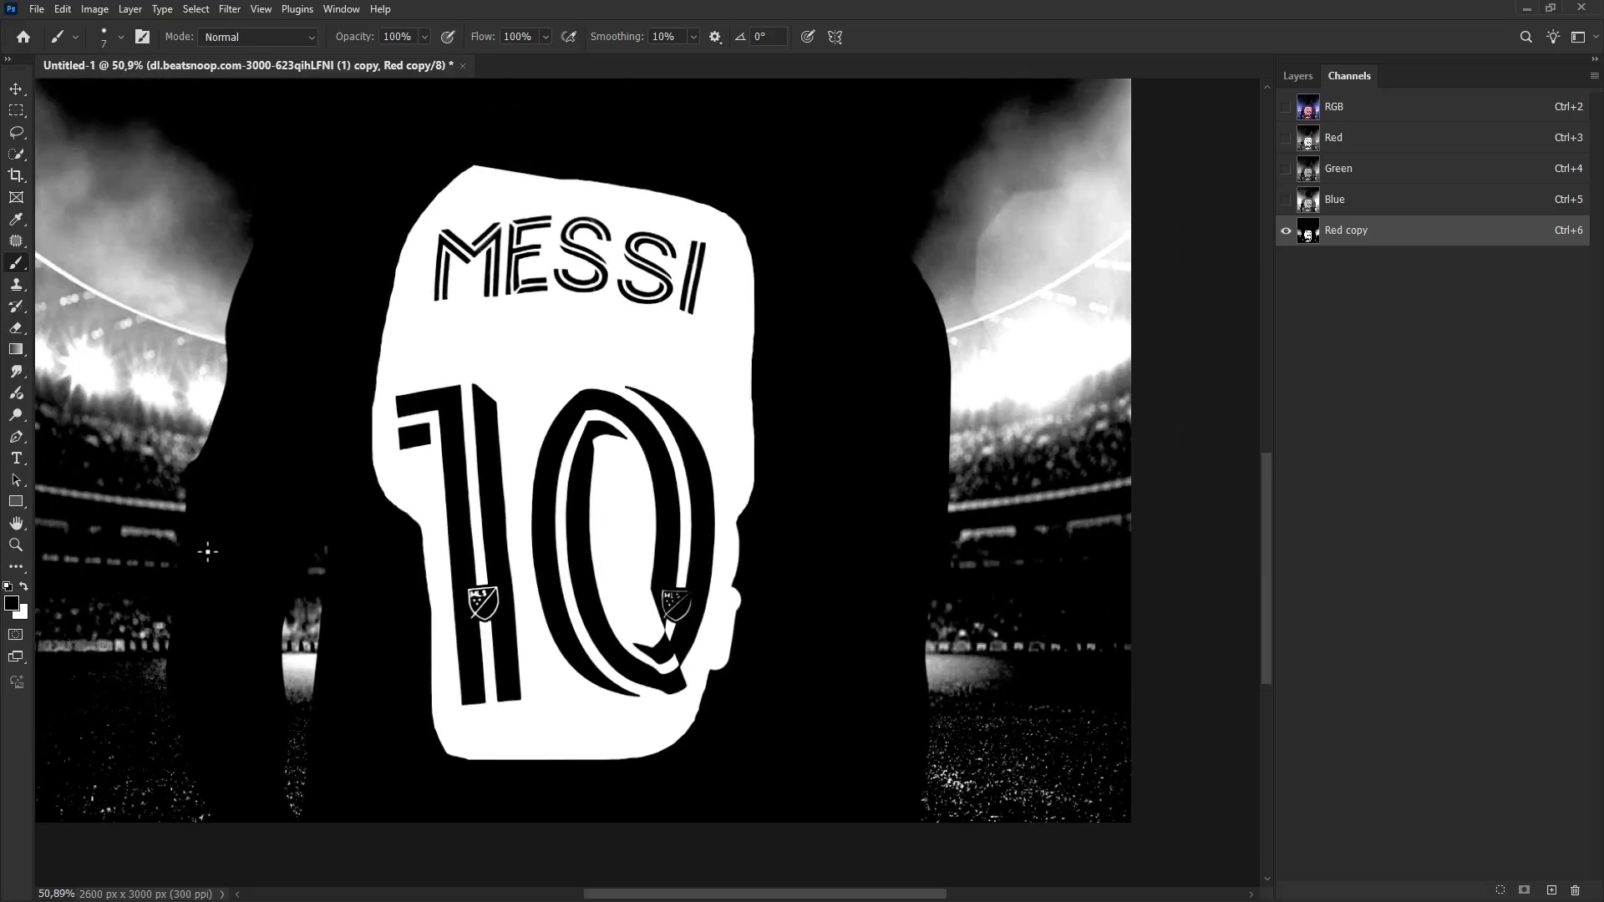
left_click(24, 586)
left_click_drag(509, 455, 614, 456)
scroll(441, 507, "down", 1)
left_click(359, 552)
left_click_drag(369, 558, 344, 558)
mouse_move(394, 611)
left_mouse_down()
mouse_move(394, 637)
mouse_move(605, 759)
mouse_move(712, 696)
mouse_move(731, 367)
mouse_move(681, 219)
mouse_move(386, 168)
mouse_move(340, 358)
mouse_move(499, 469)
left_mouse_up()
scroll(465, 401, "down", 2)
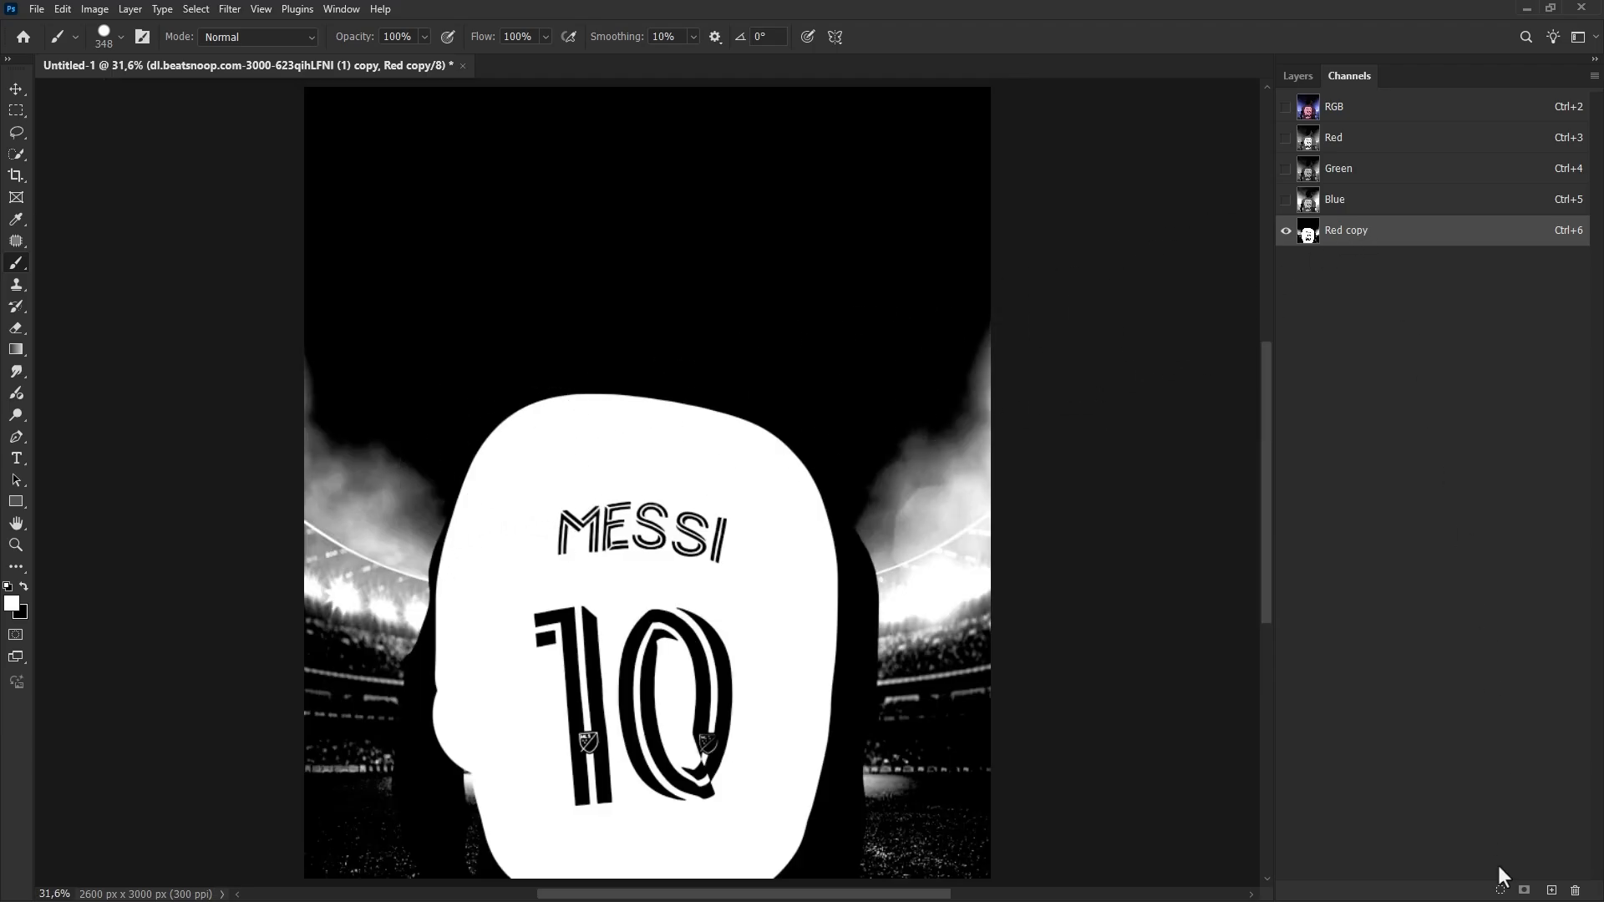
Load the Red copy channel as a selection and return to the full-colour RGB view with the top player layer active.
left_click(1499, 892)
key("v")
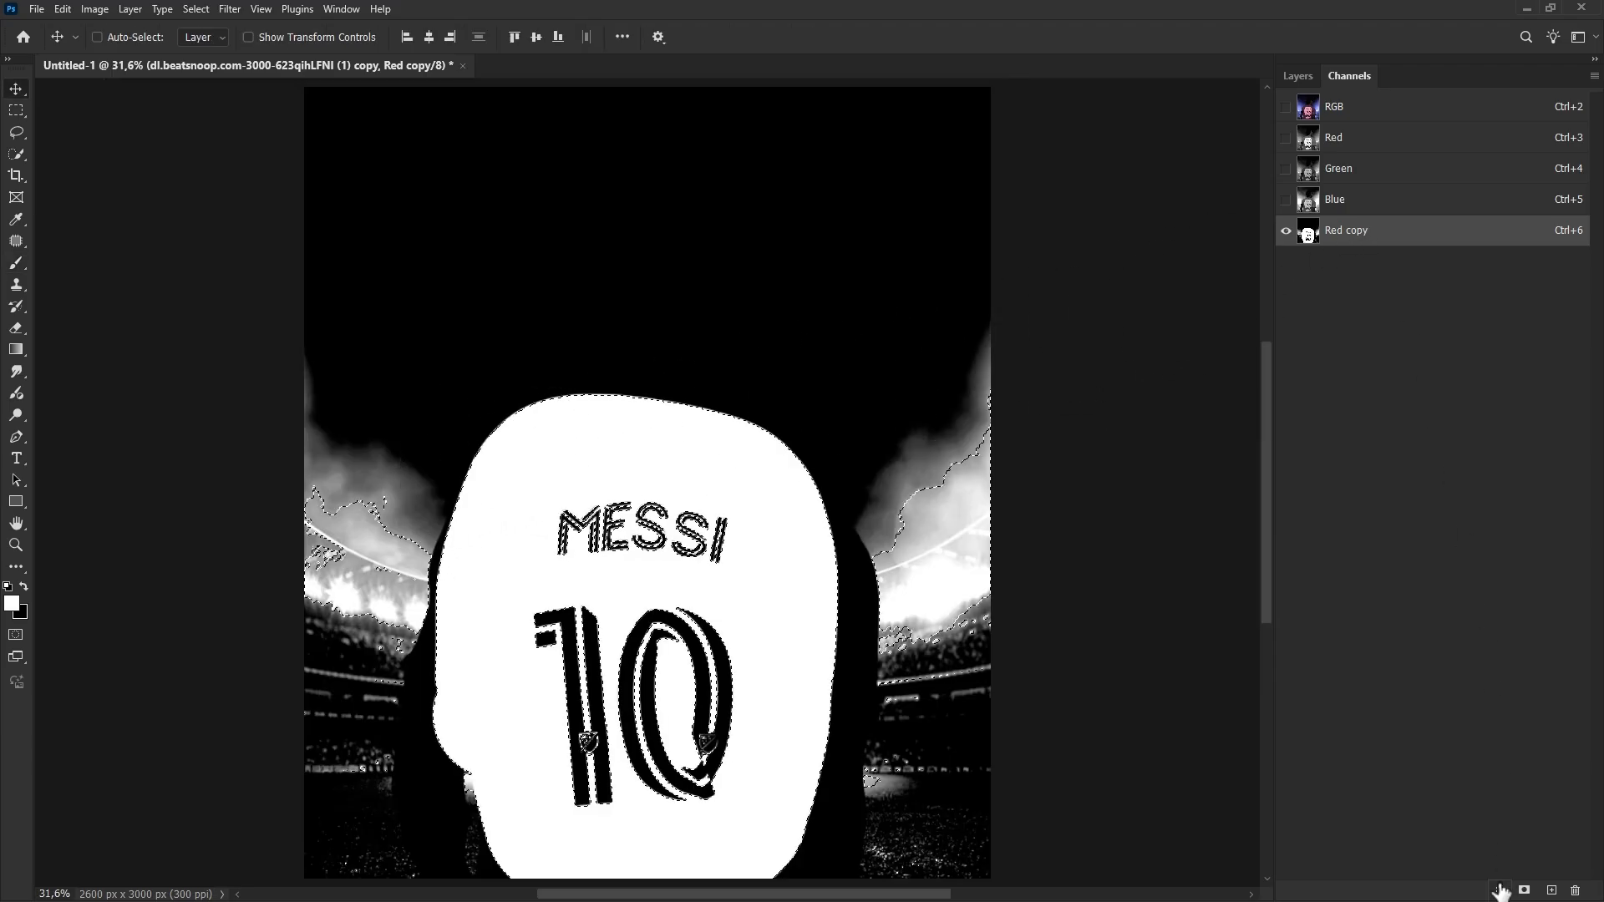
left_click(1421, 109)
left_click(1296, 77)
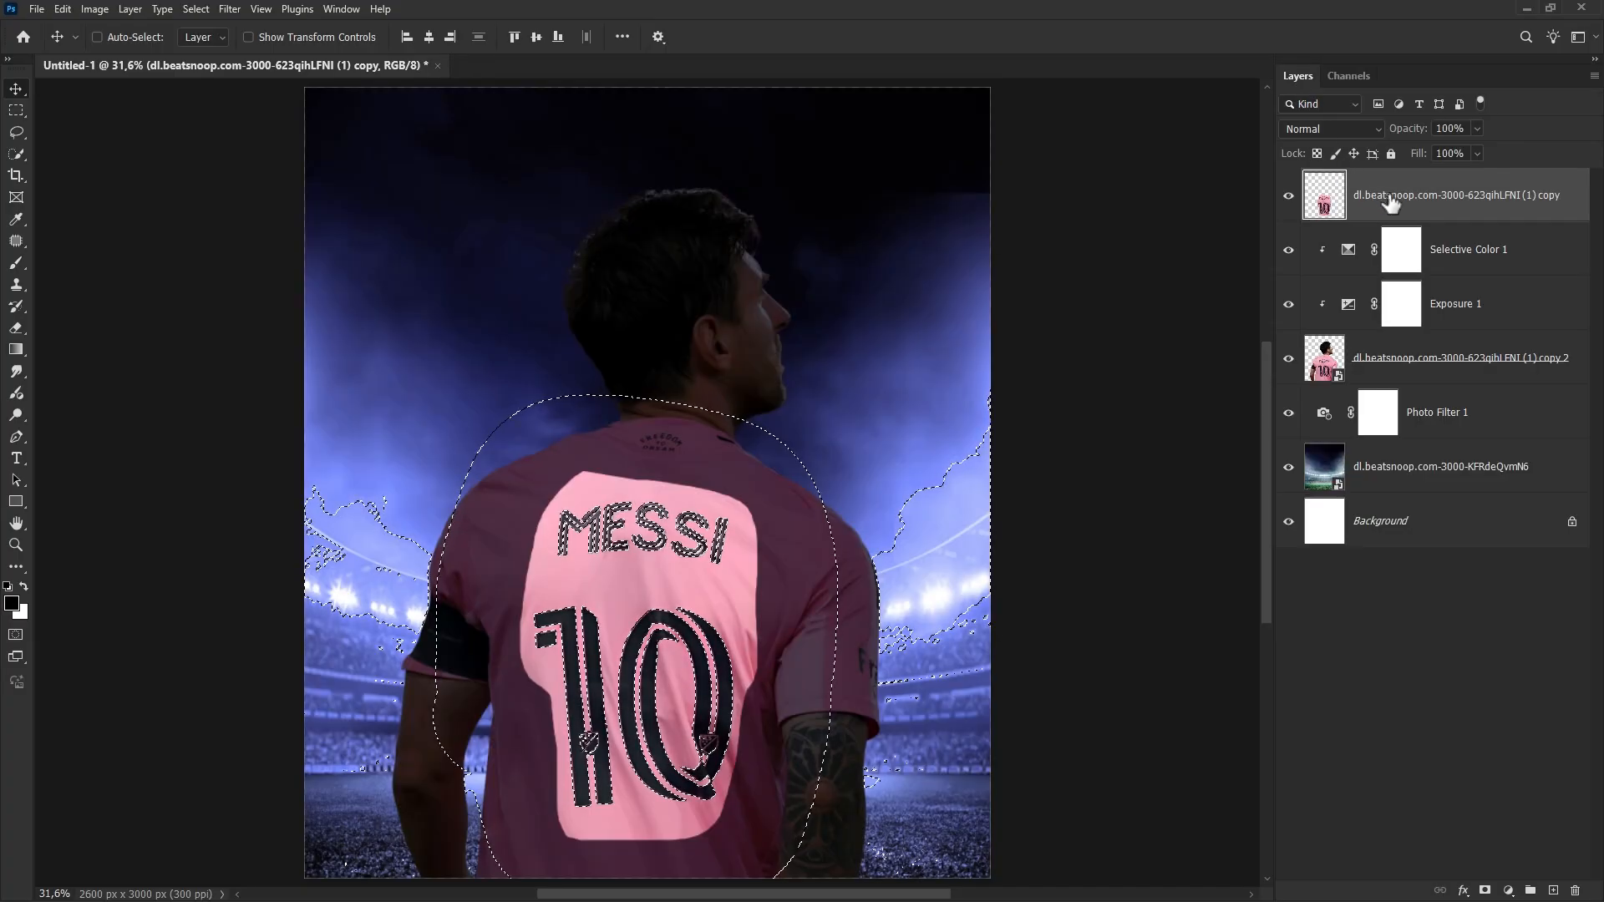
Mask the top player layer with the selection, invert the mask to keep only the lettering, and apply it.
left_click(1484, 891)
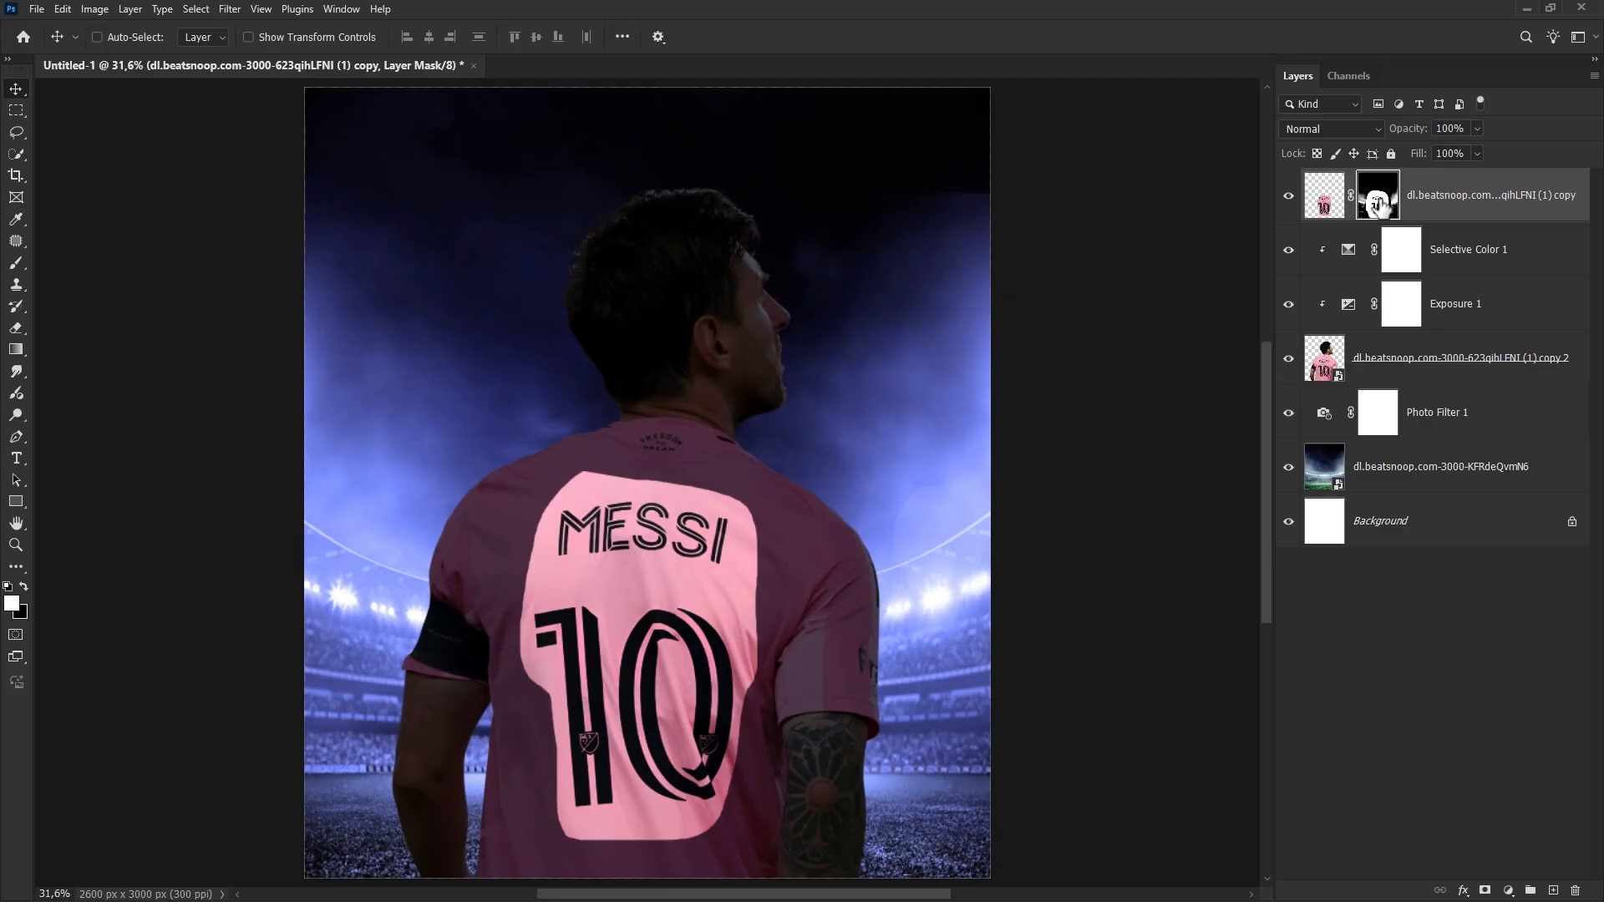
key("ctrl+i")
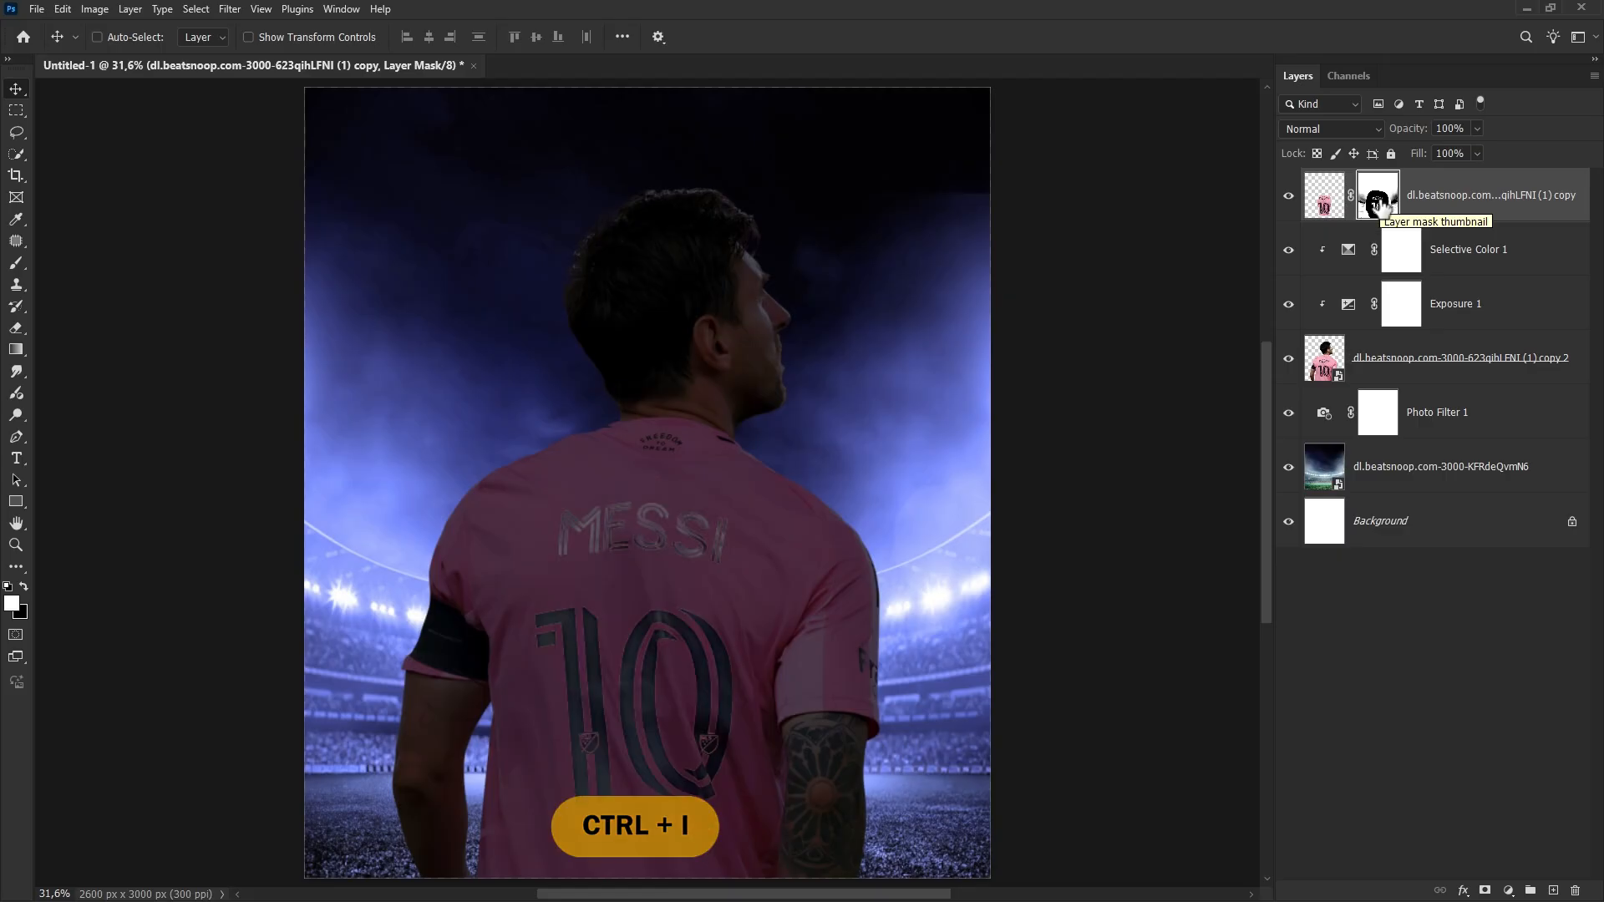
right_click(1379, 202)
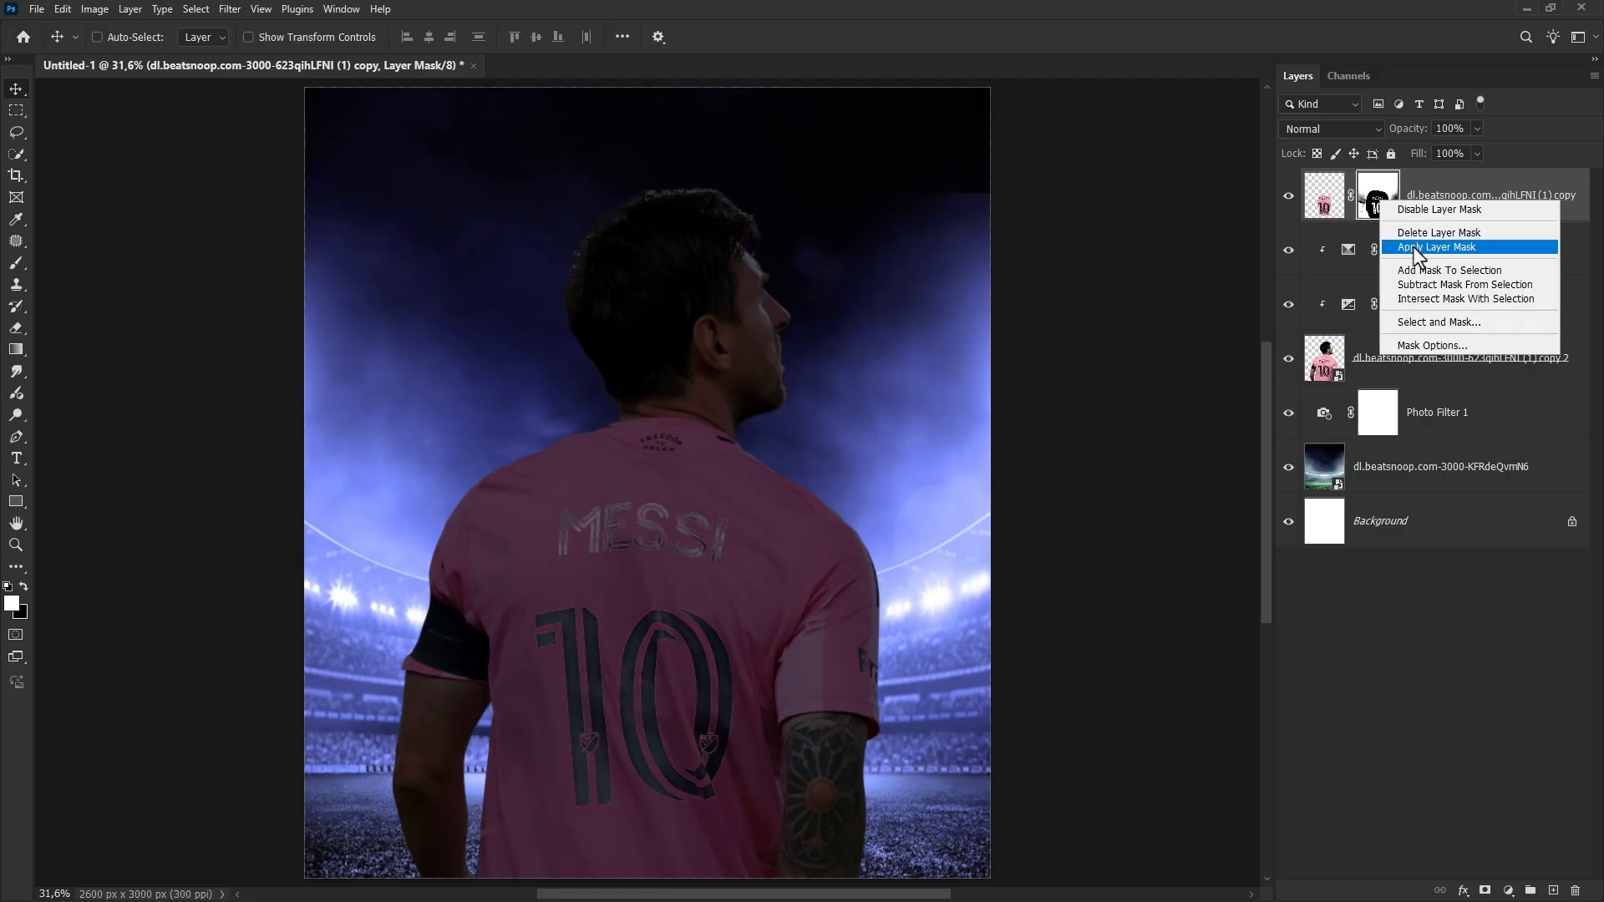
left_click(1418, 247)
Add a Color Overlay to the extracted name-and-number layer in pale yellow #fffac4.
right_click(1387, 203)
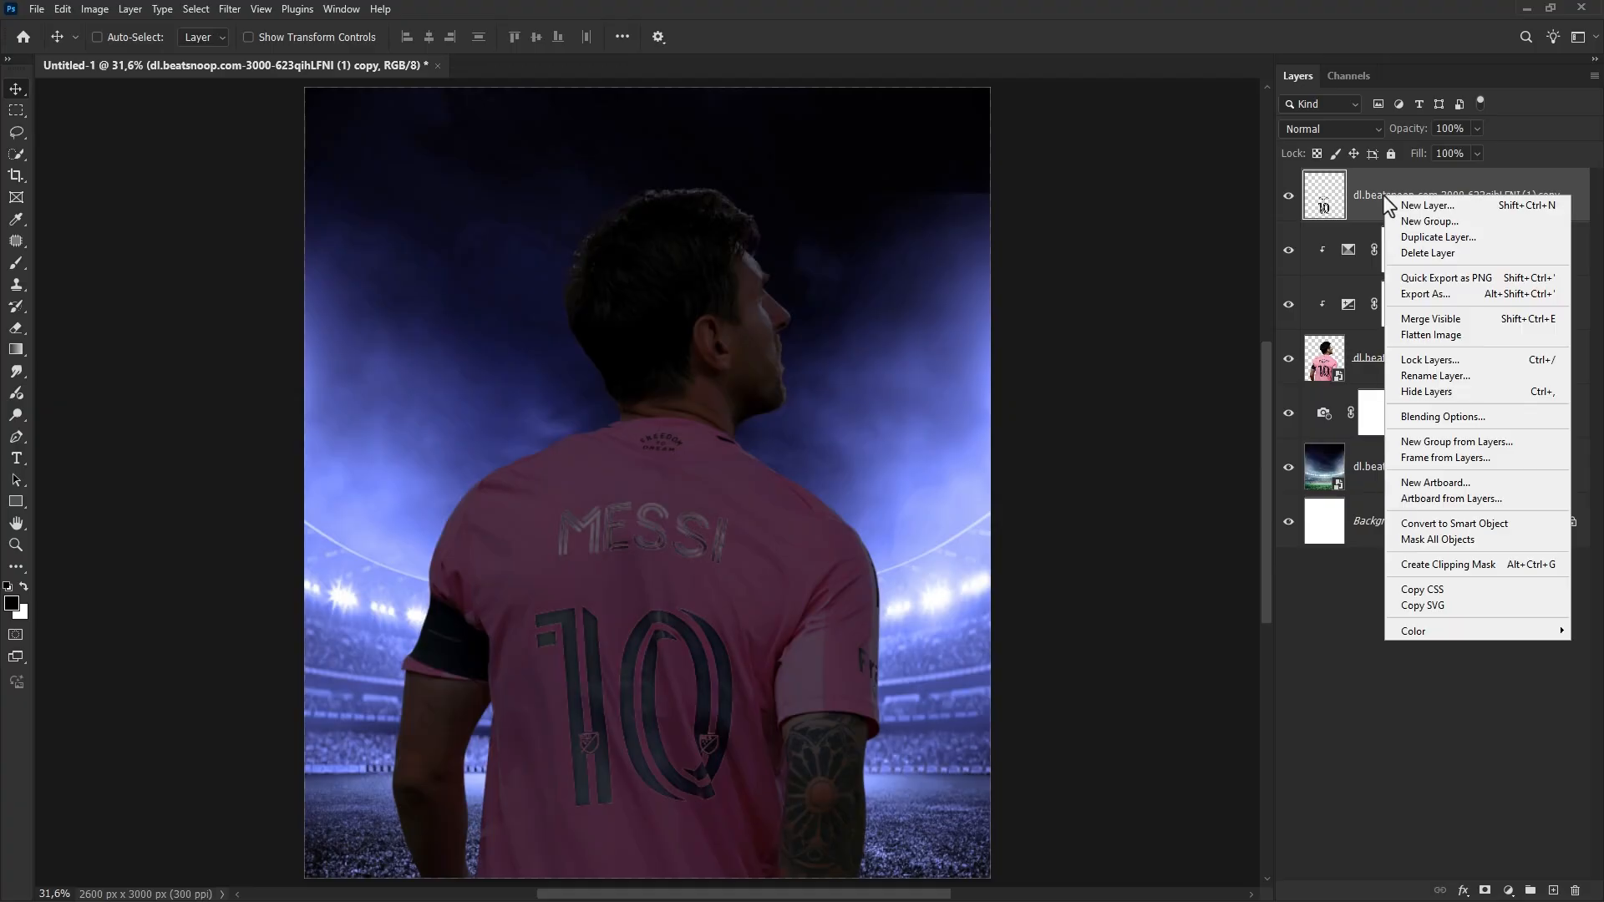
left_click(1427, 415)
key("space")
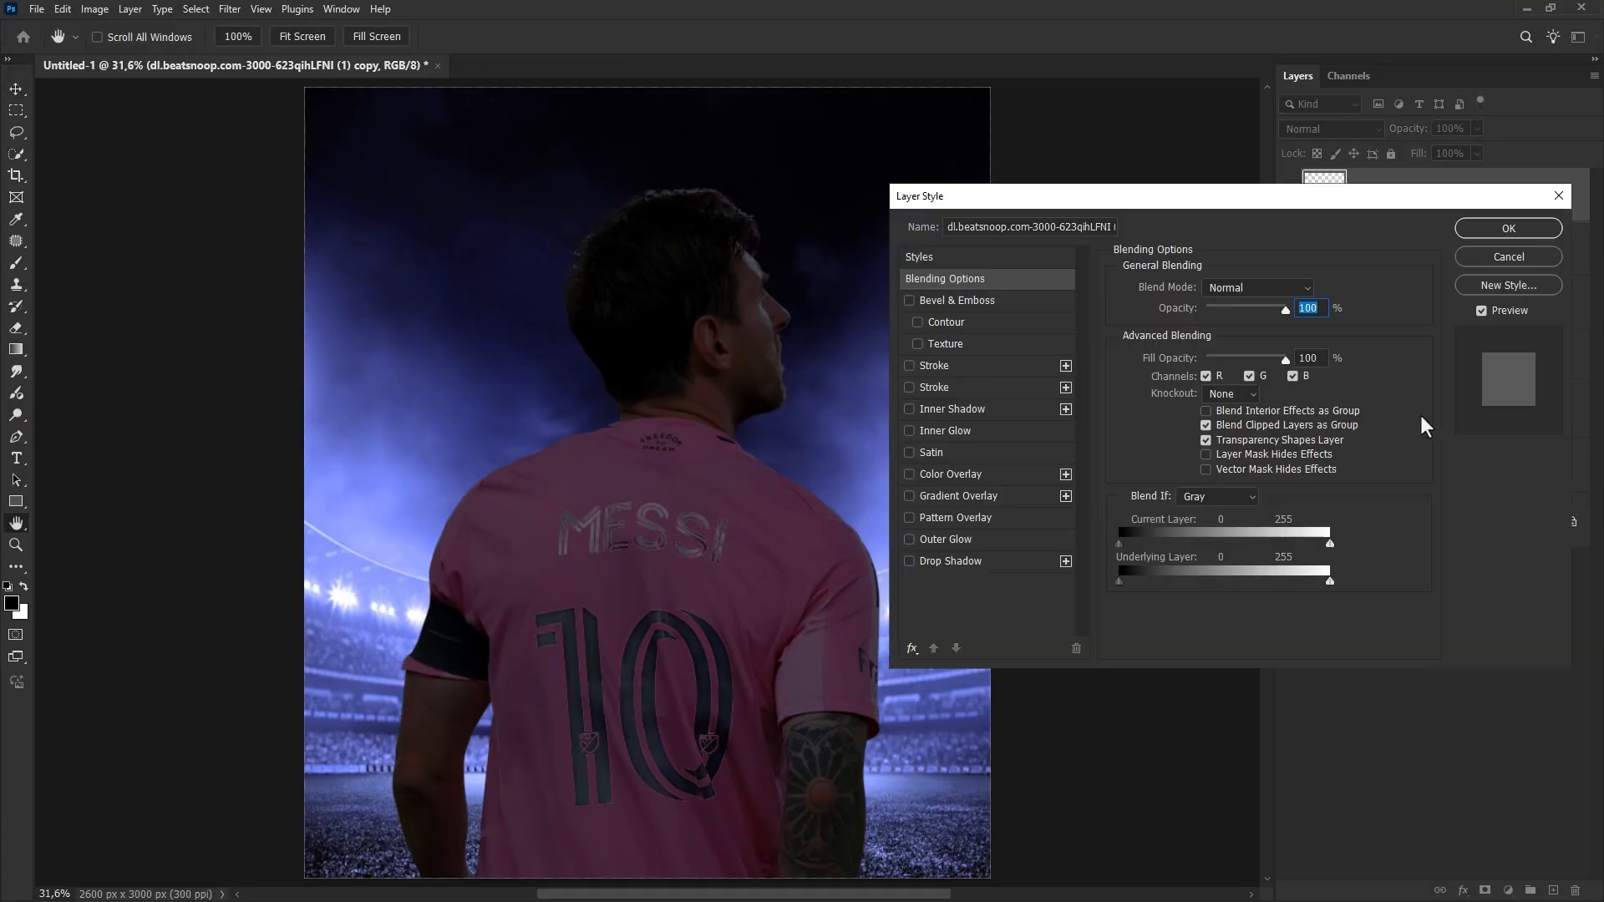
left_click(935, 475)
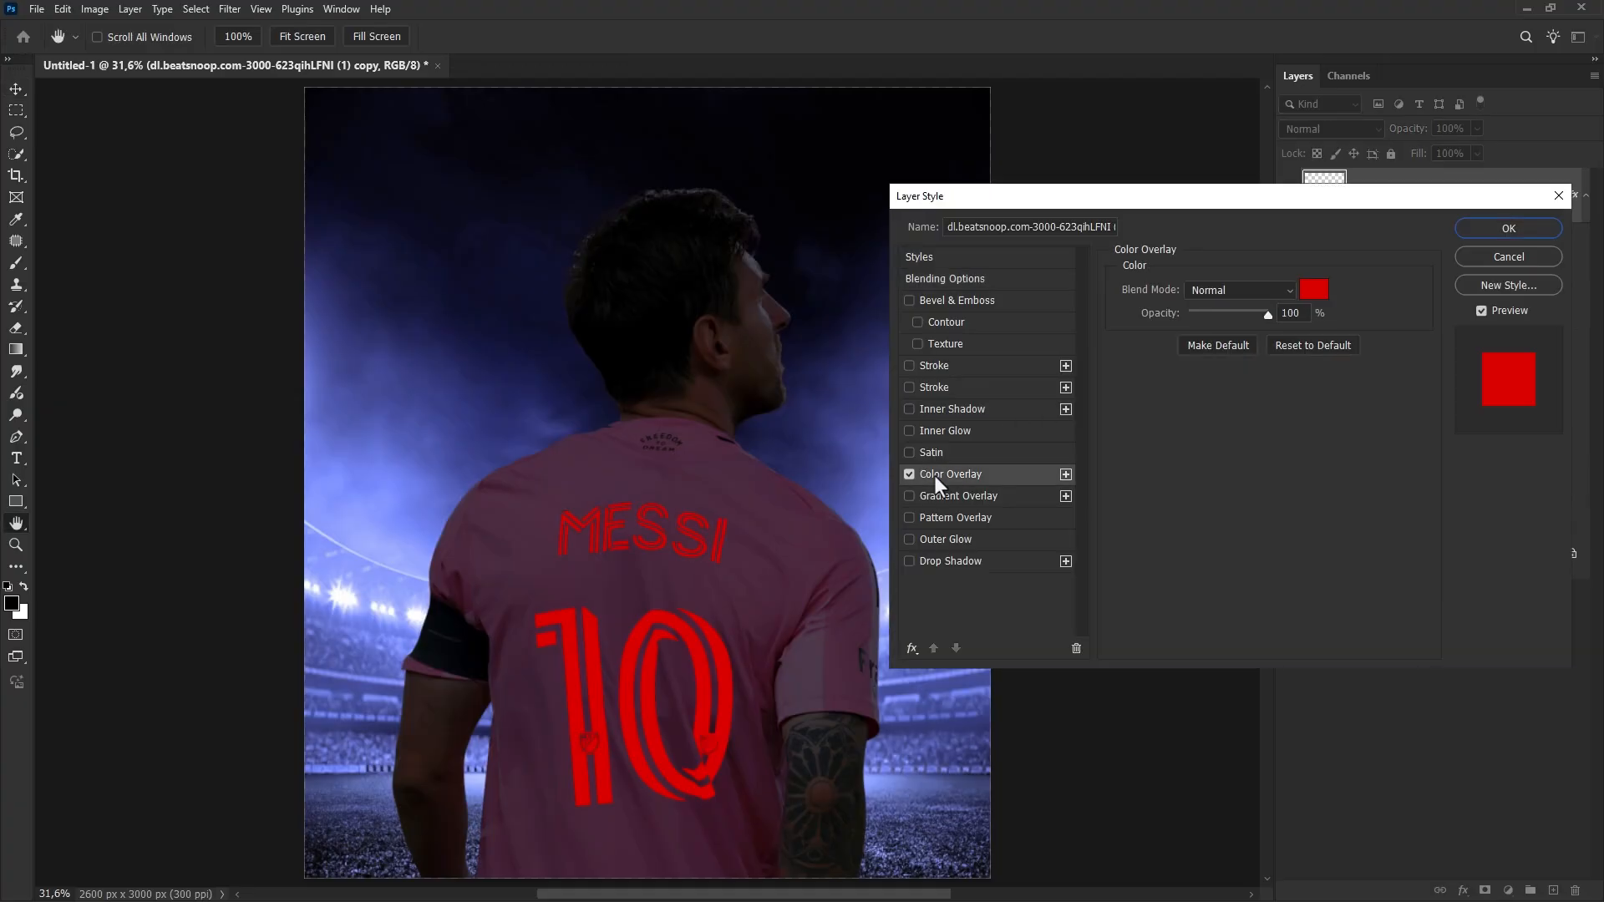
left_click_drag(1062, 194, 1034, 194)
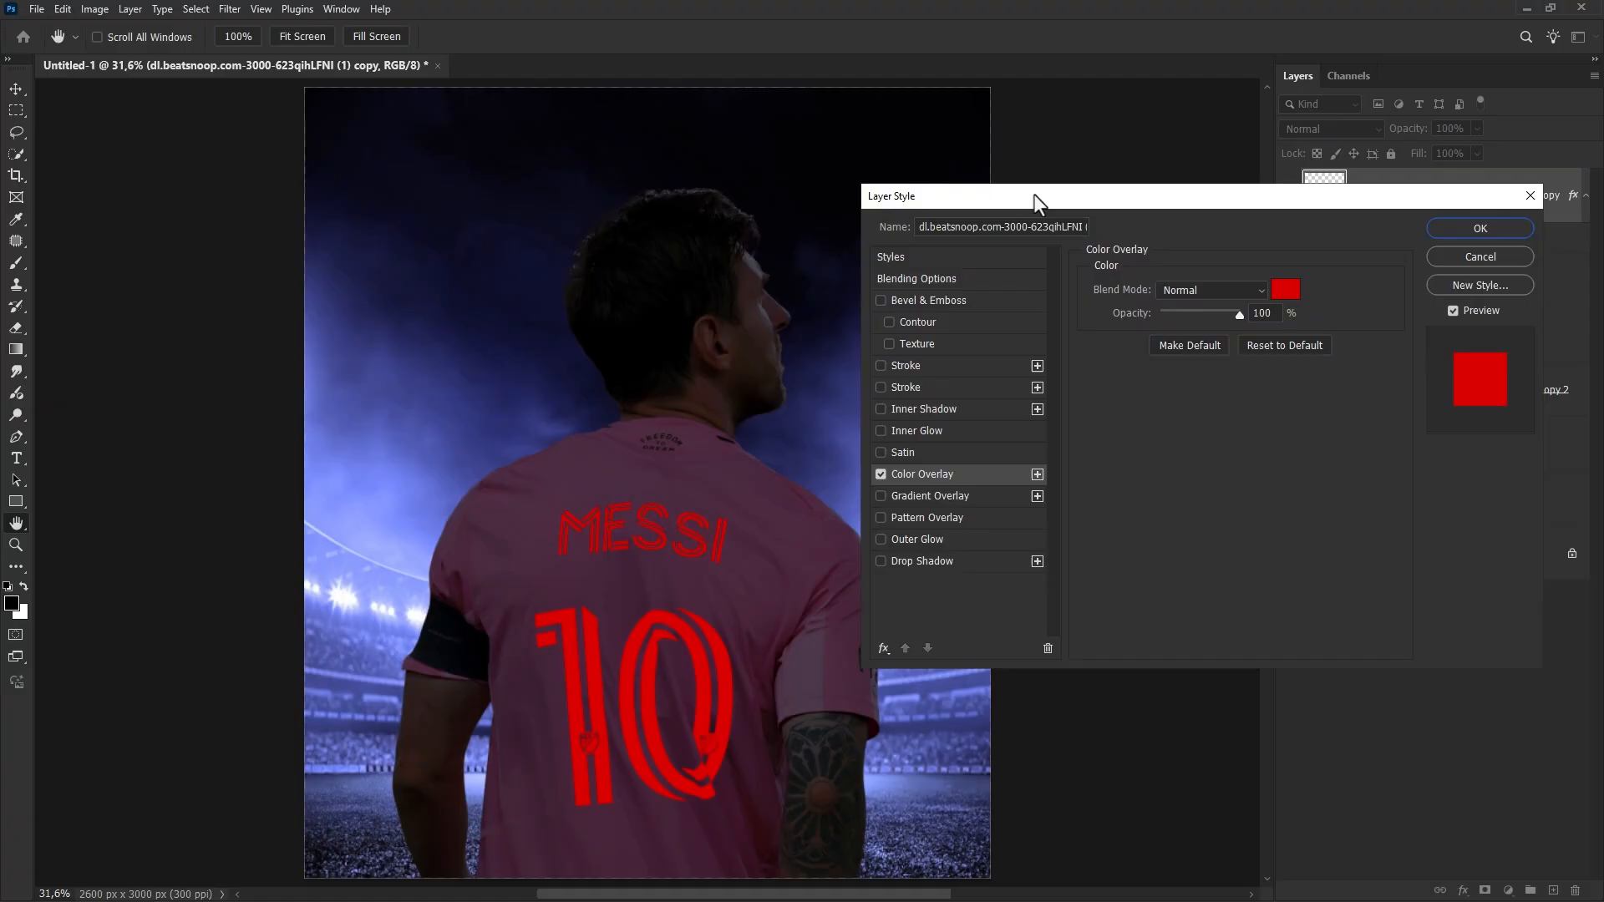
left_click(1284, 291)
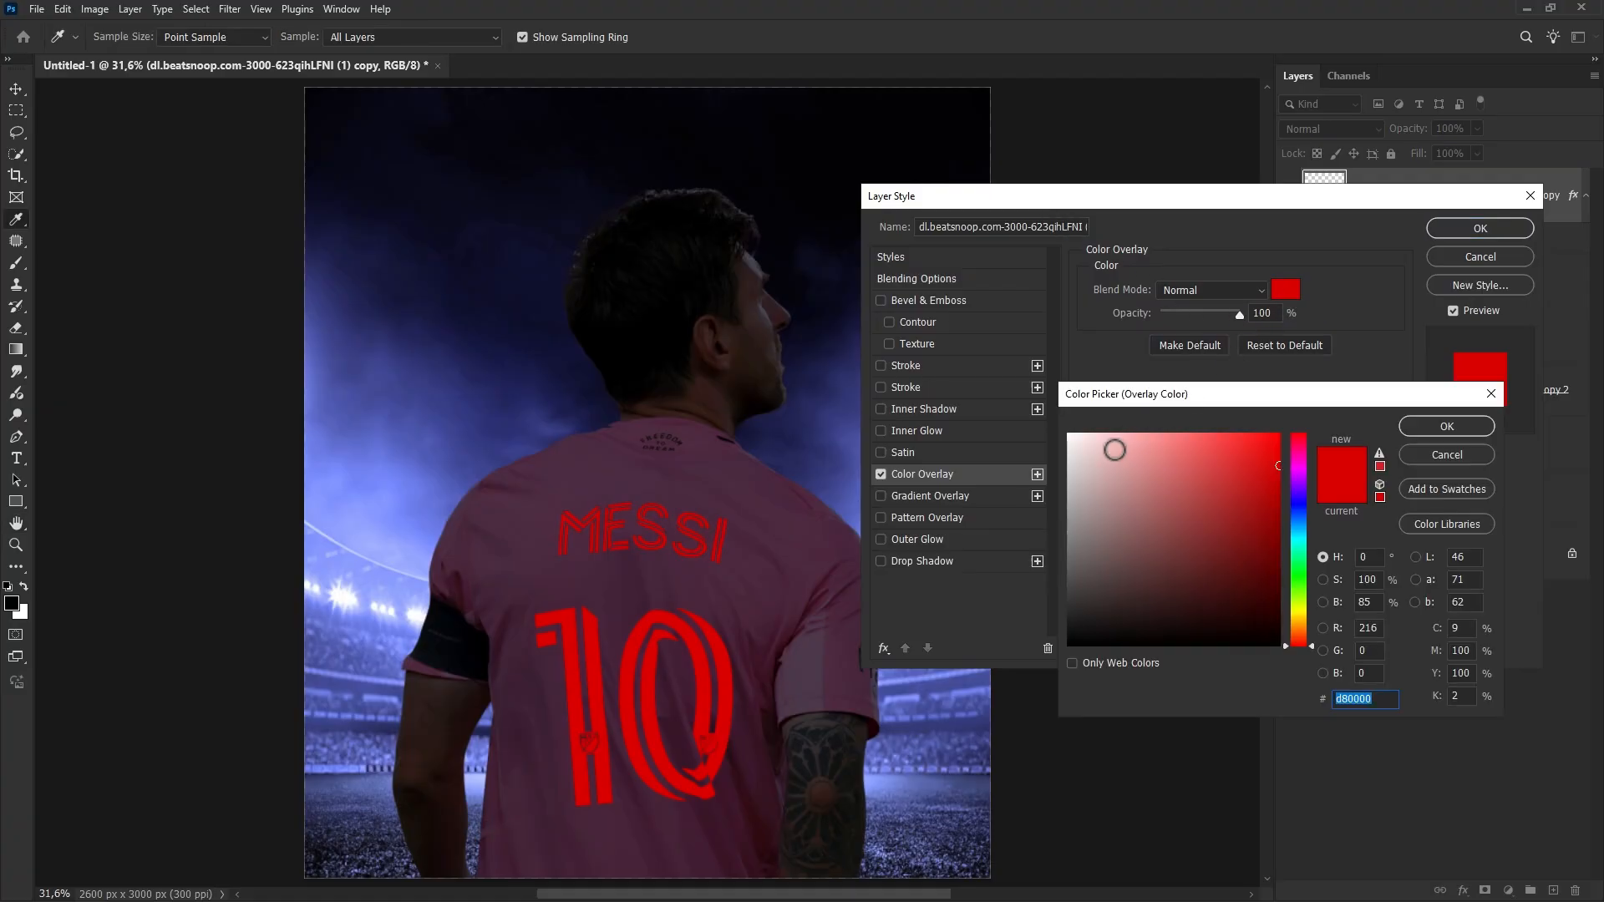
left_click_drag(1115, 450, 1117, 422)
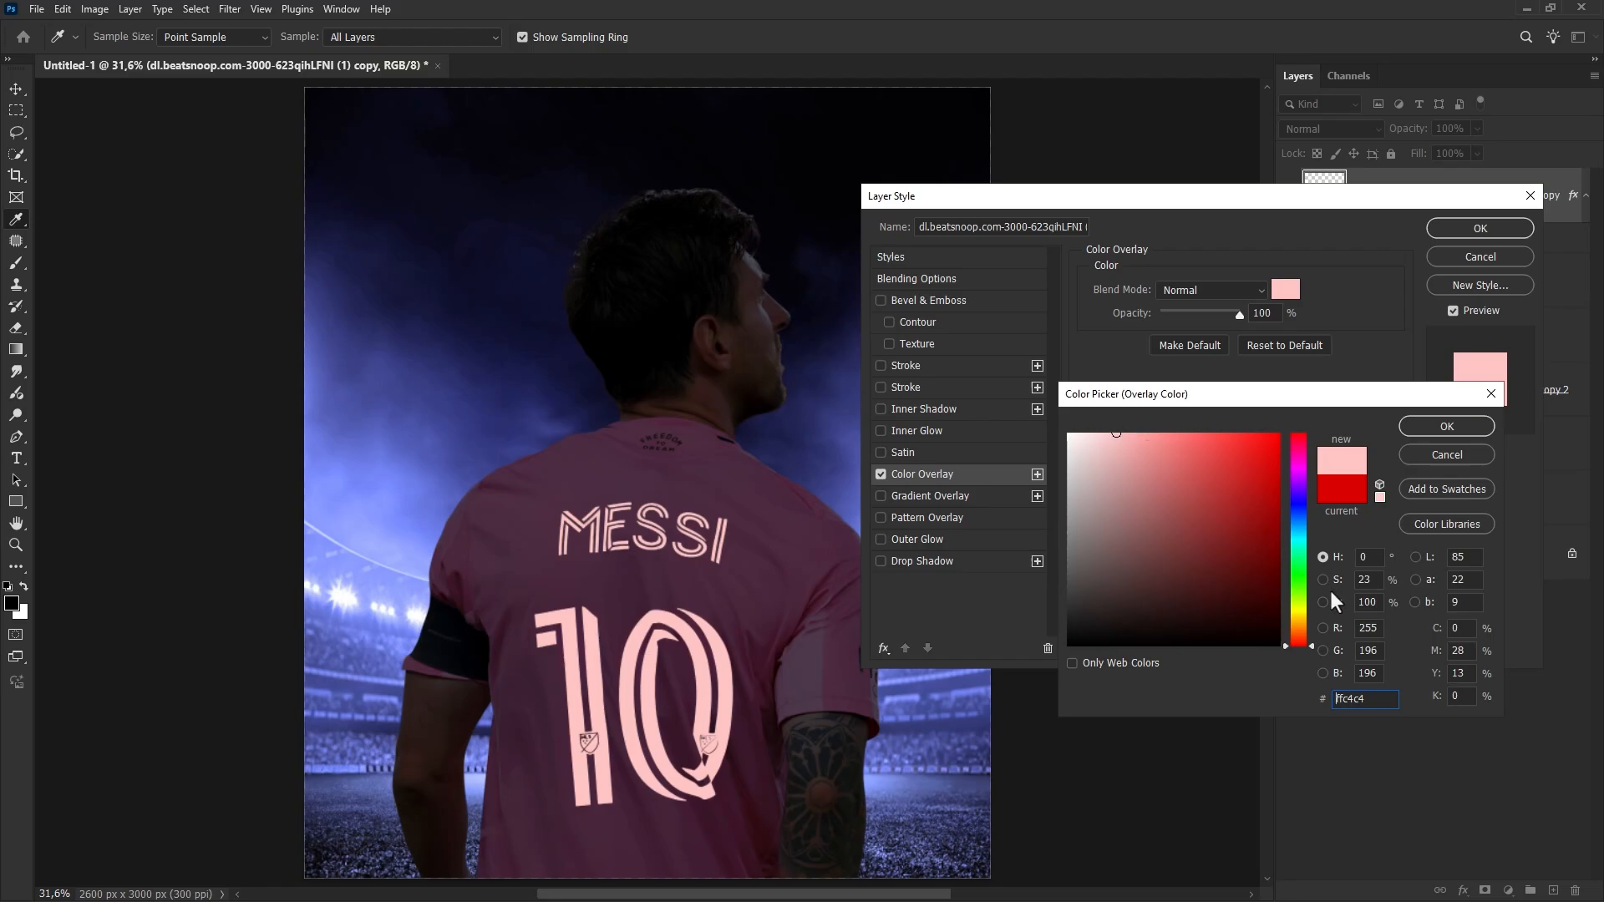
left_click(1297, 614)
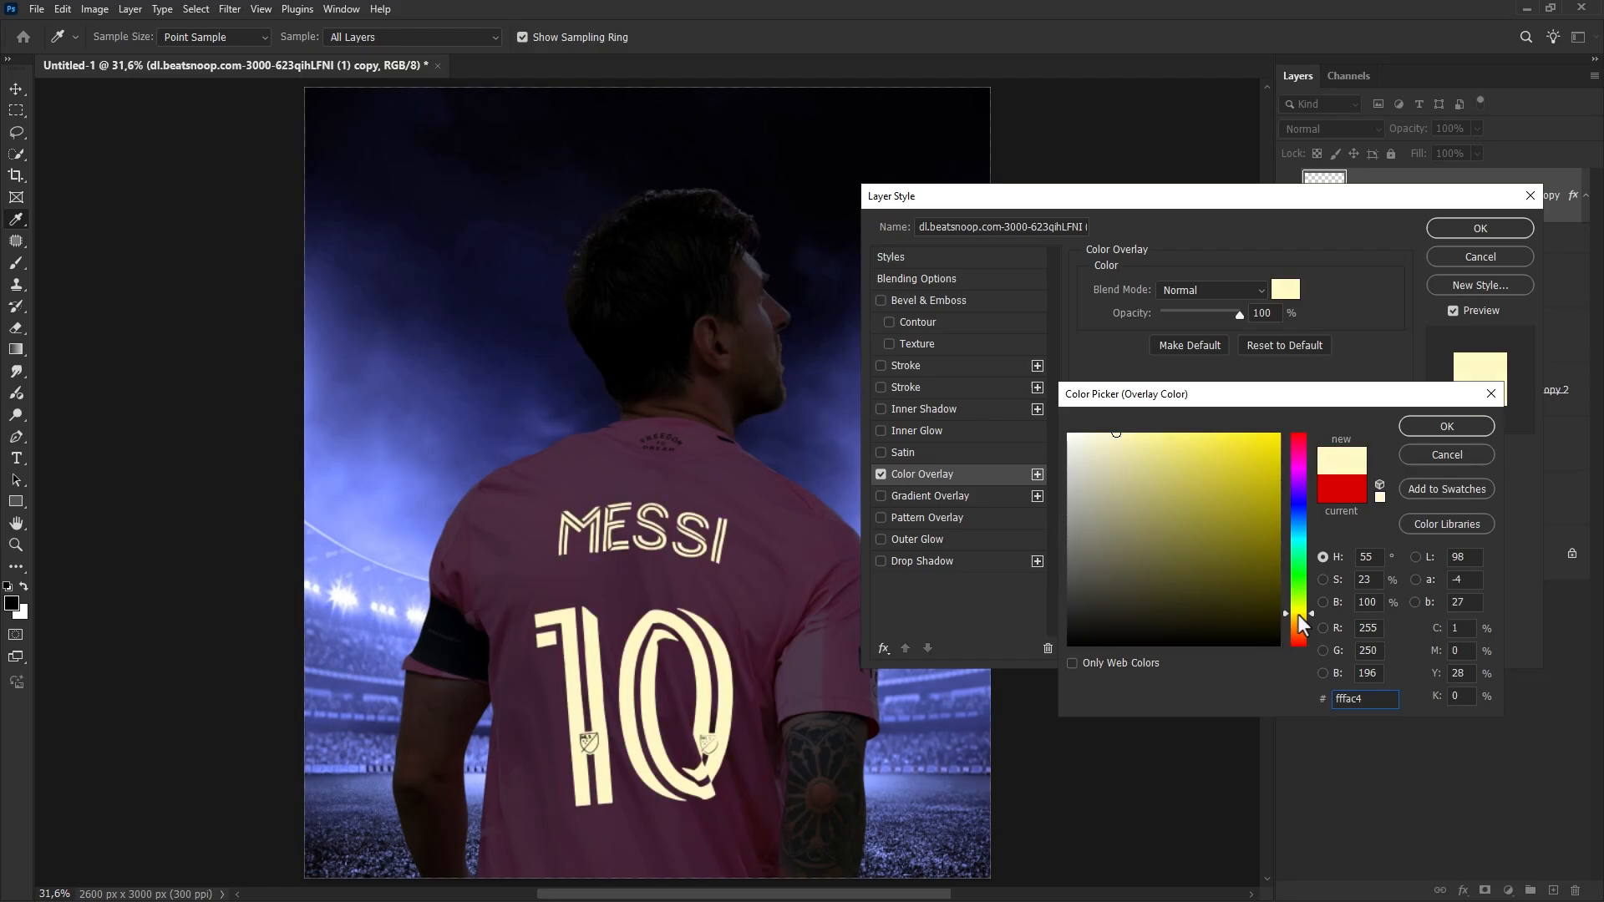
left_click(1424, 424)
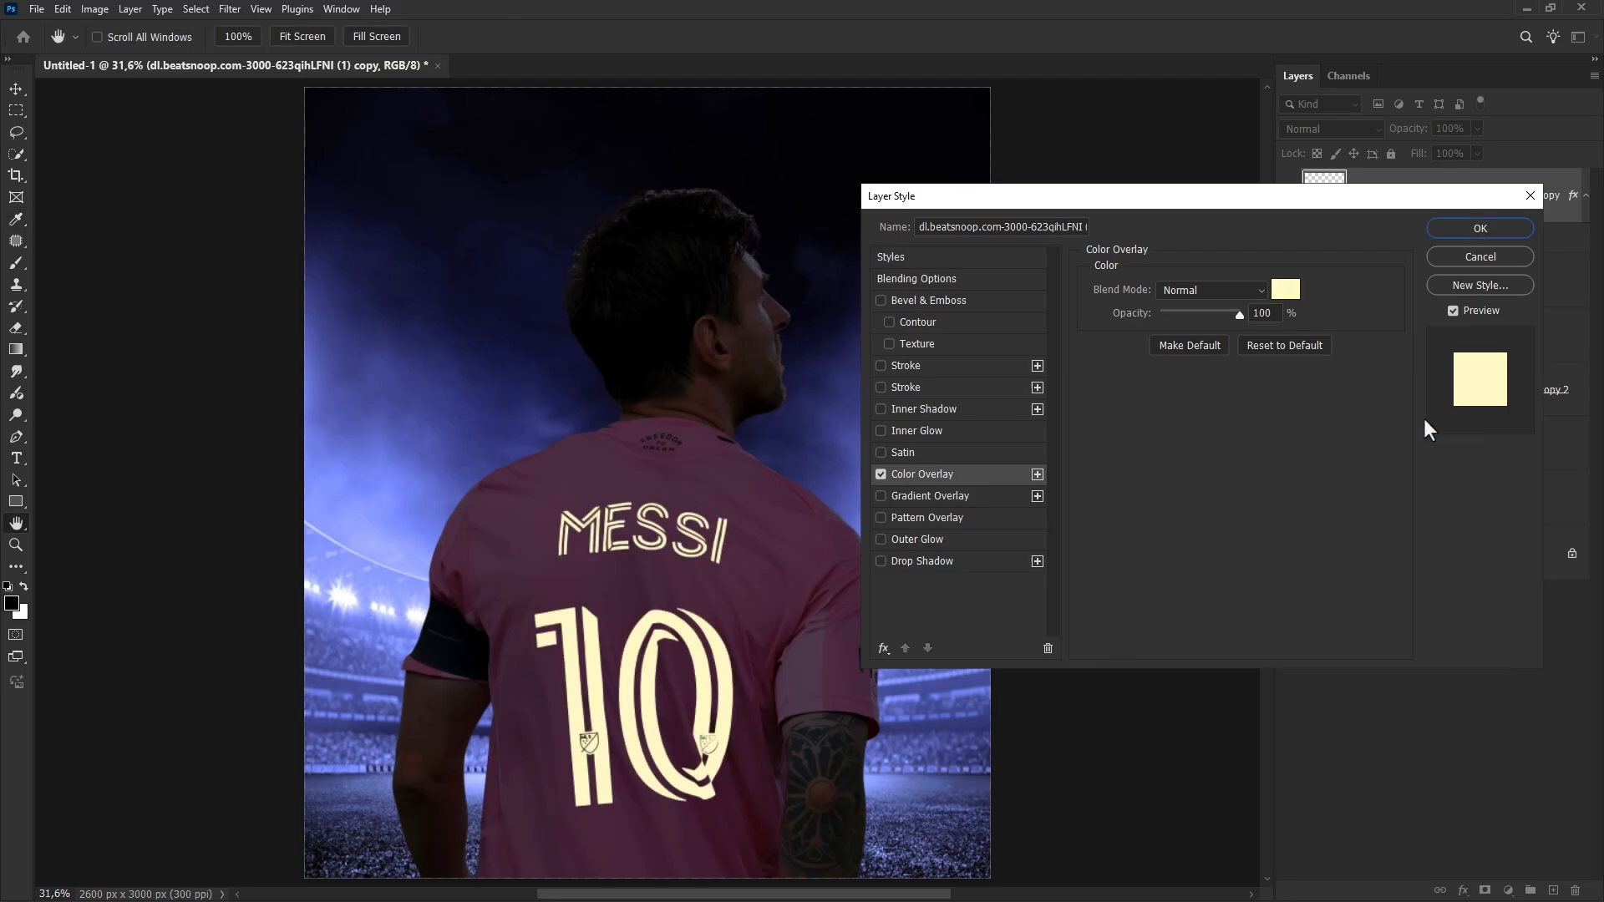
Add an Outer Glow to the lettering in Linear Dodge (Add) mode and recolour it to a saturated yellowish orange.
left_click(922, 539)
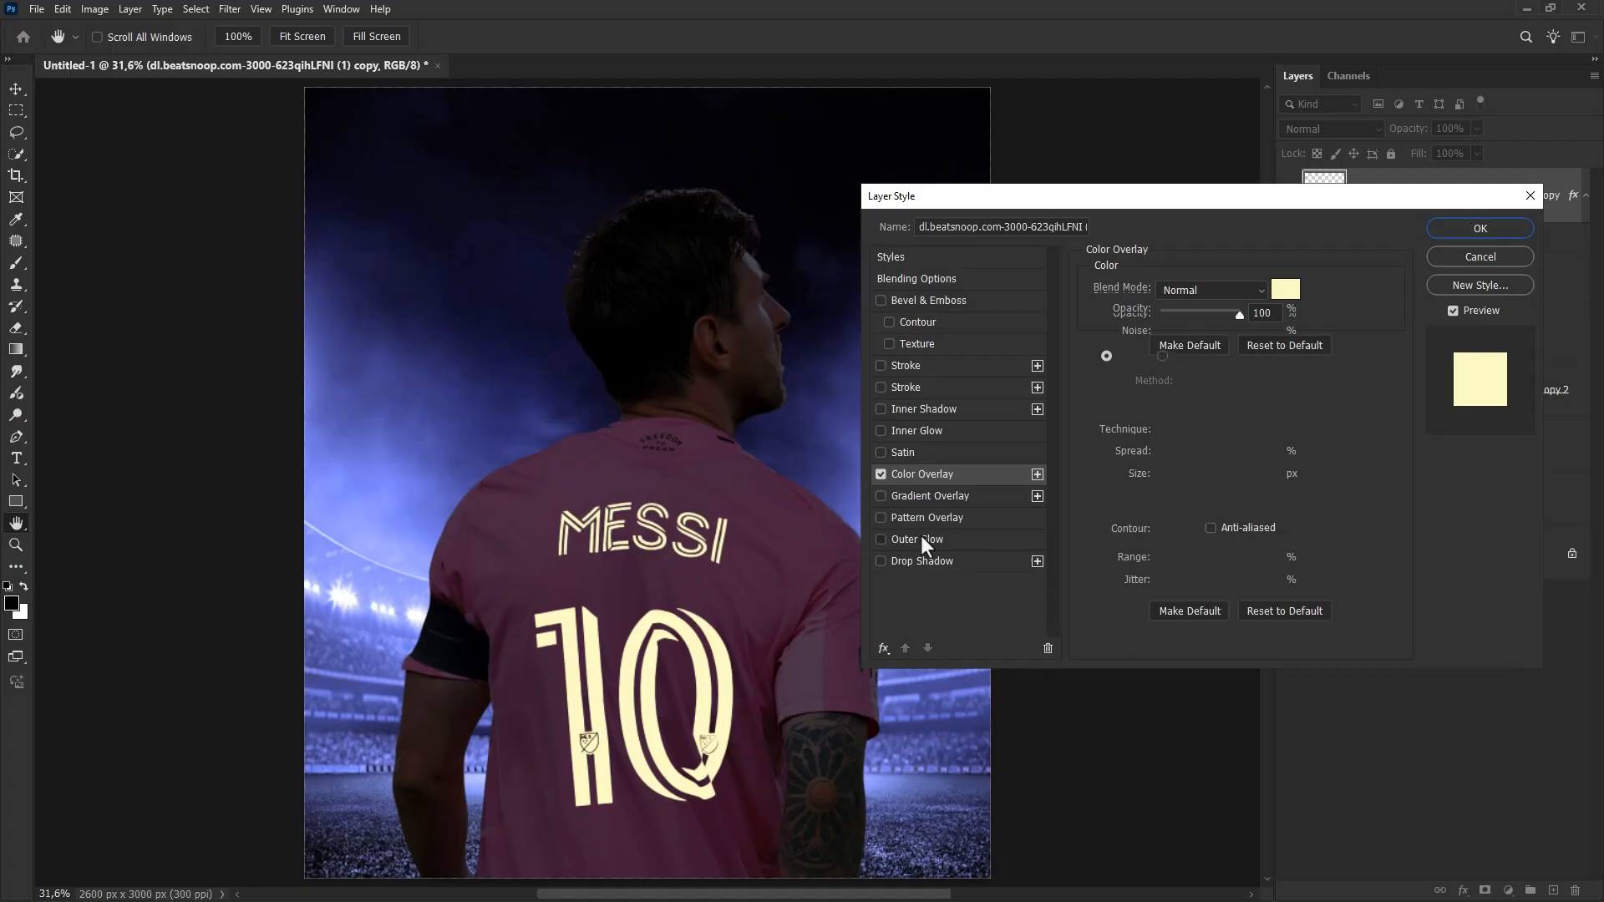
left_click(1137, 359)
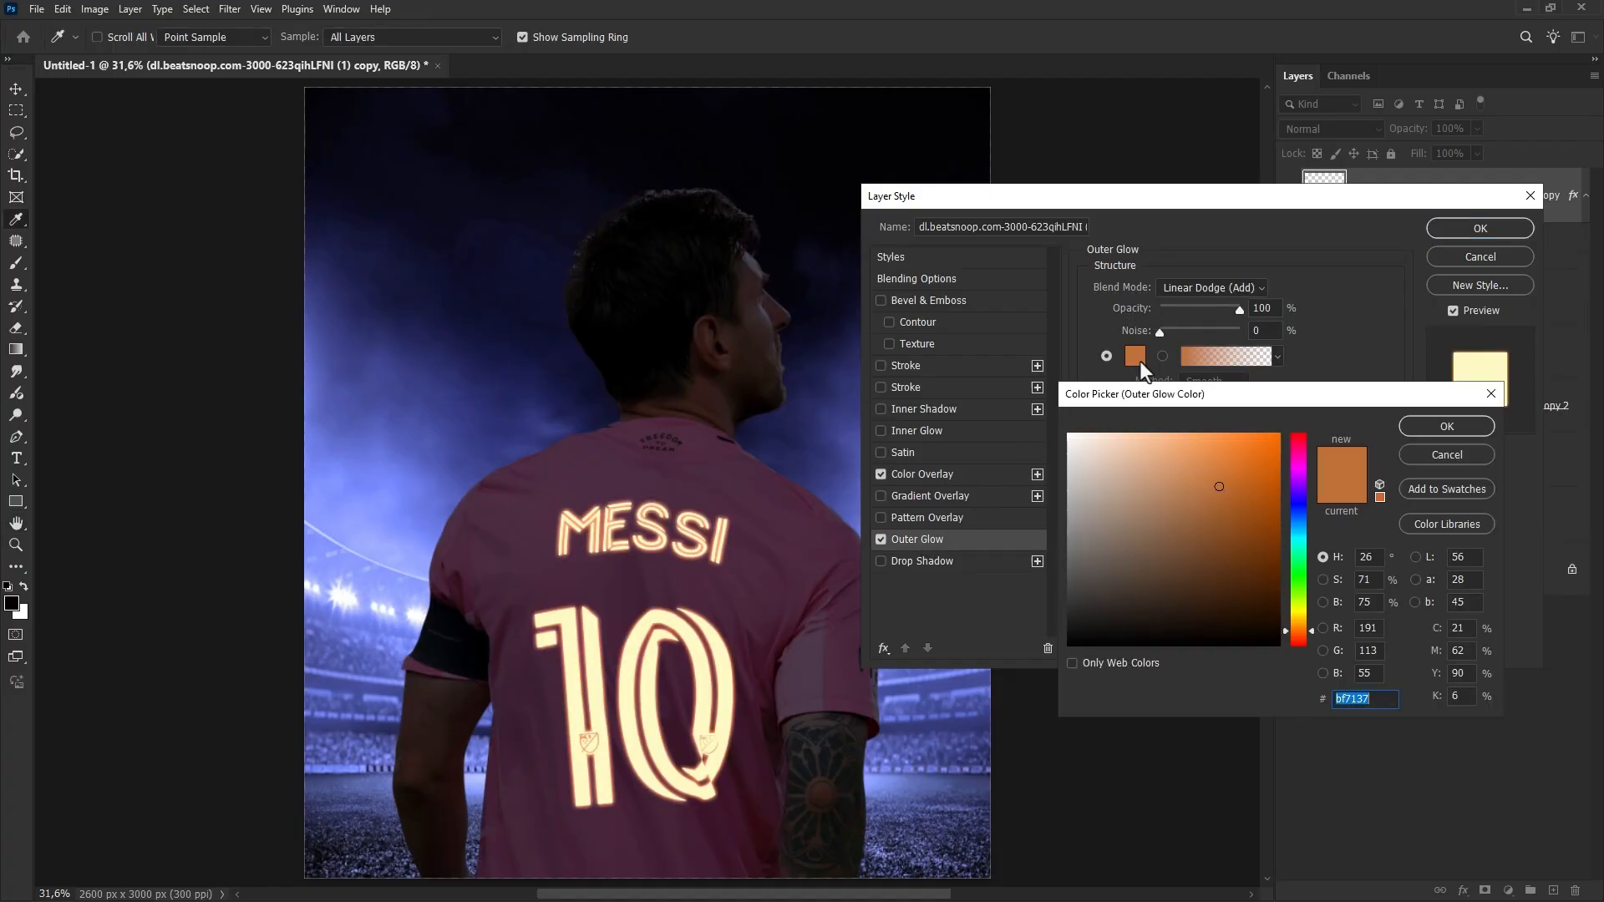
left_click_drag(1213, 446, 1279, 488)
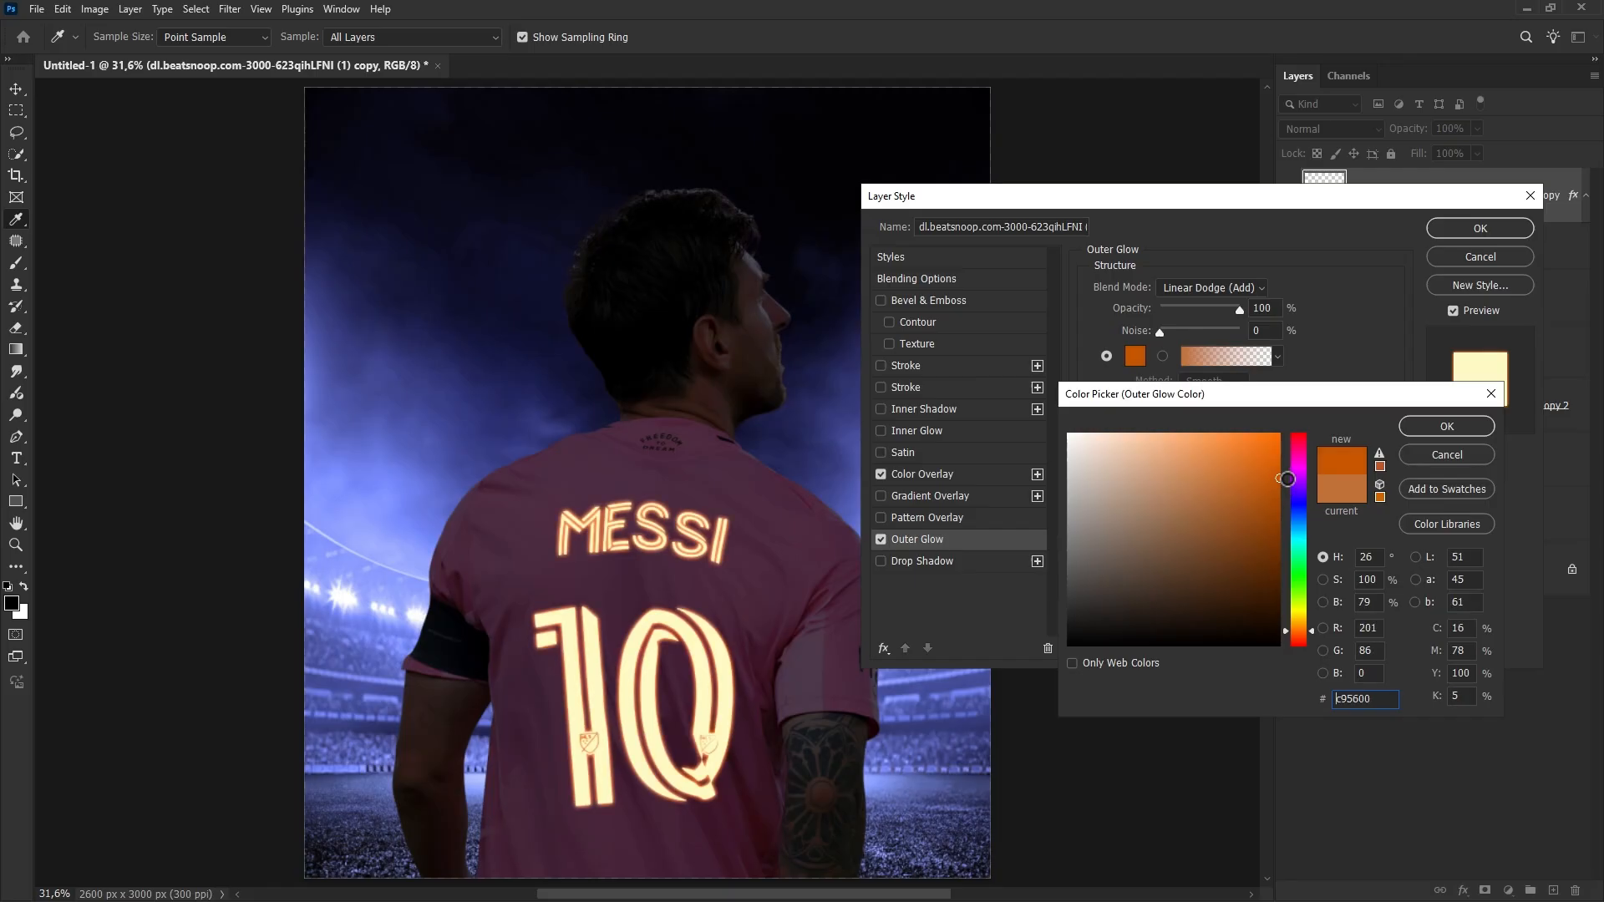
left_click(1300, 623)
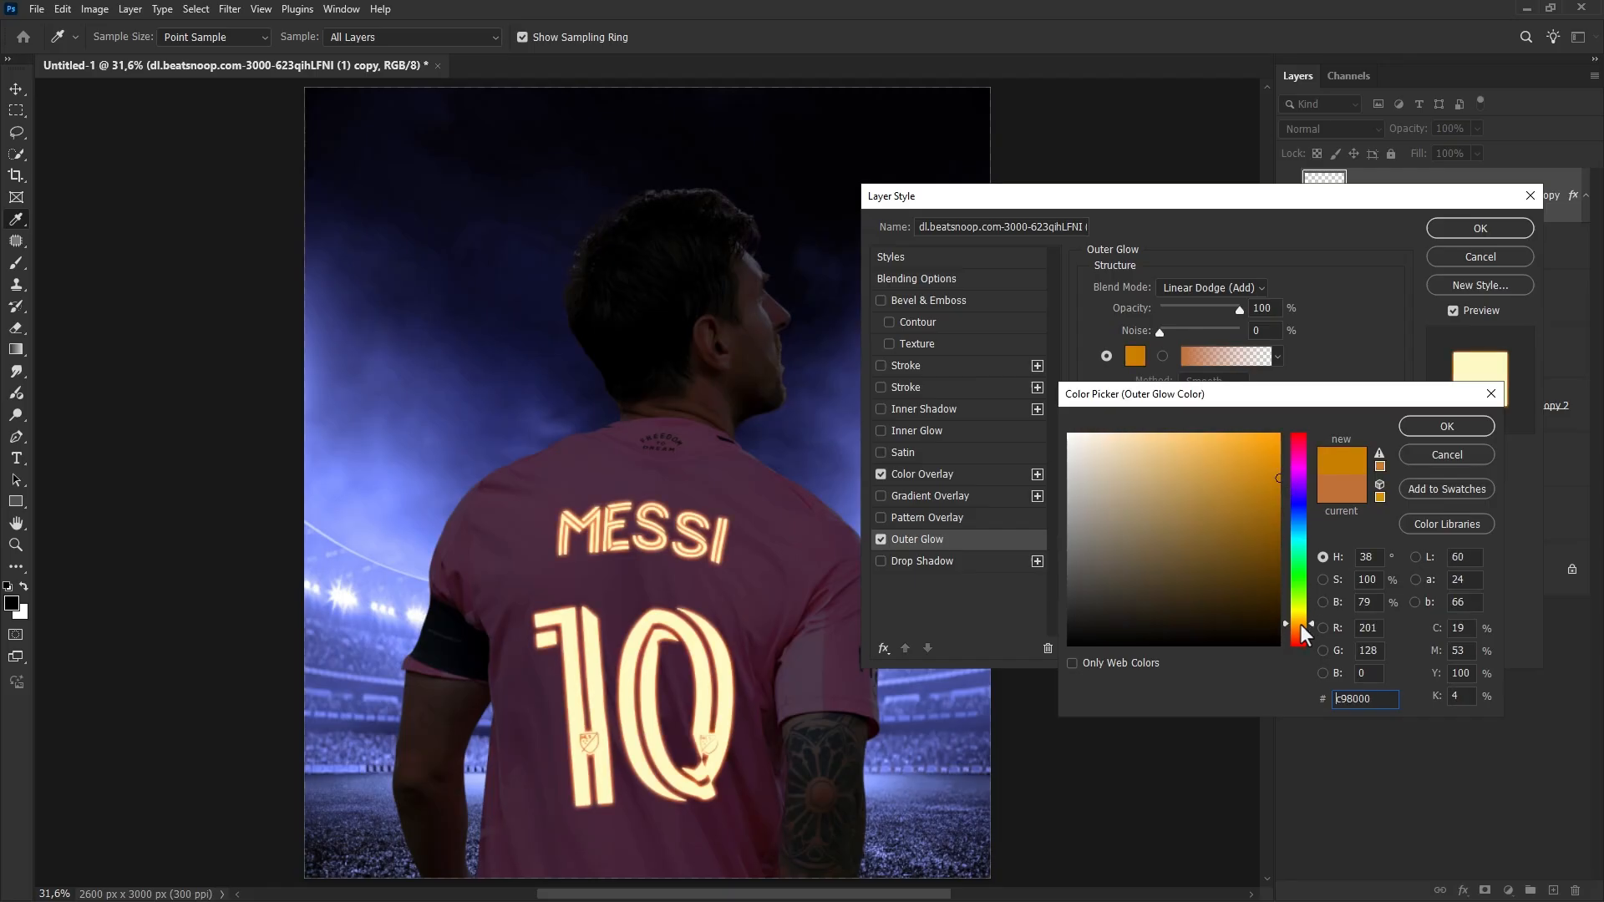
left_click(1414, 427)
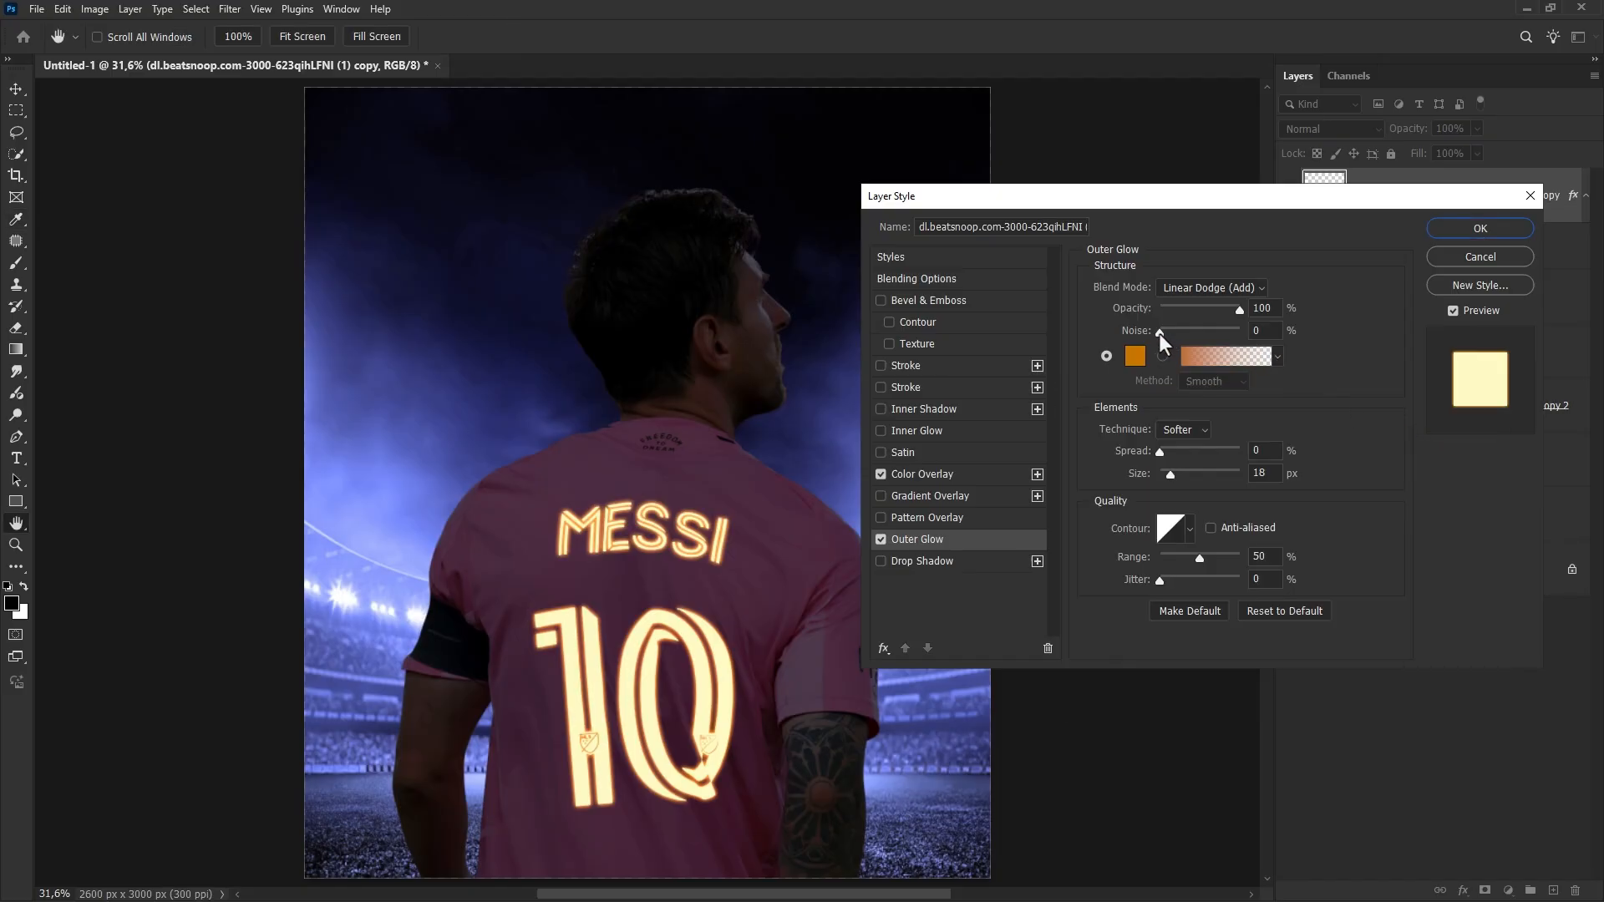
Set the lettering's Outer Glow noise to 2% and size to 27 px, apply the style and compare the layer hidden and shown.
left_click_drag(1160, 333, 1161, 334)
left_click_drag(1169, 470, 1173, 475)
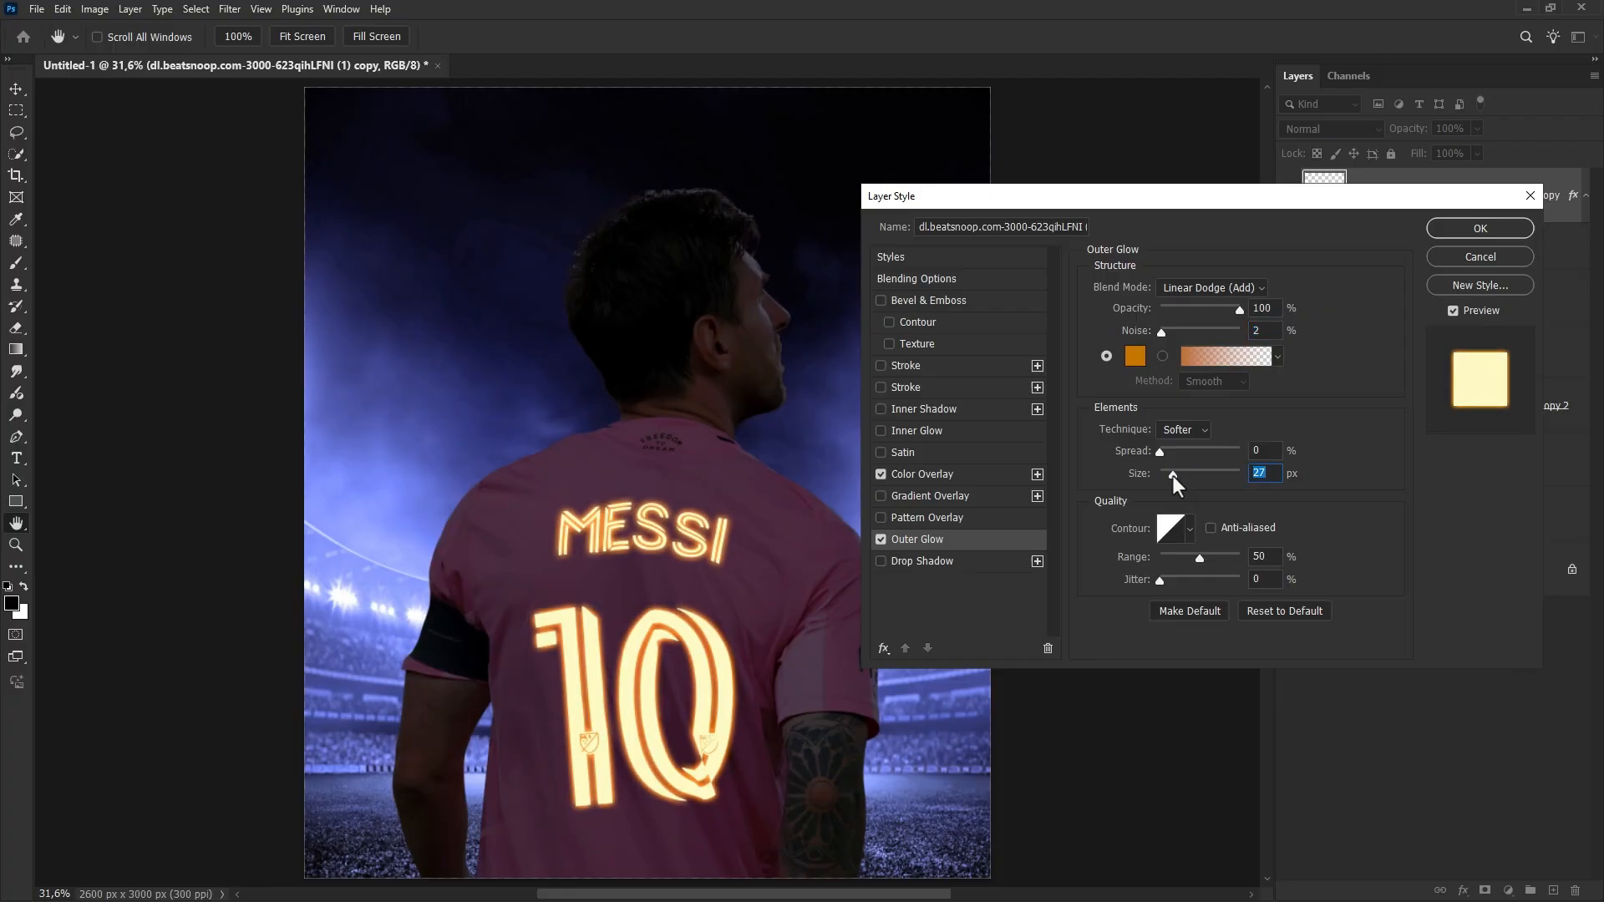
left_click(1215, 294)
left_click(1215, 294)
left_click(1444, 231)
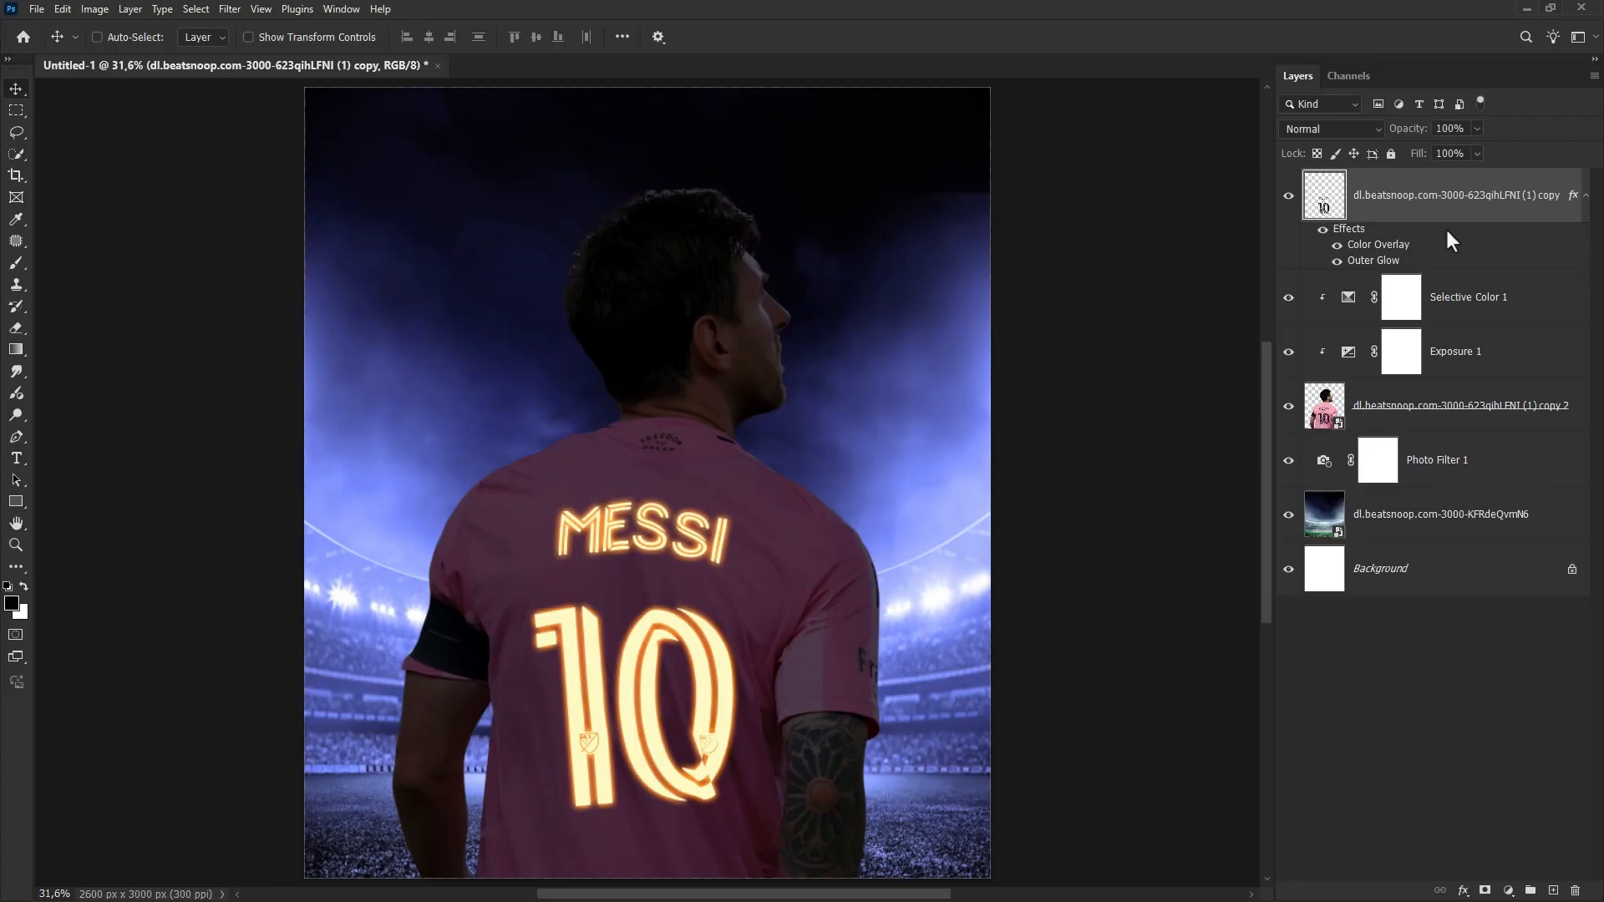
left_click(1287, 206)
left_click(1288, 204)
Add a Hue/Saturation adjustment above Selective Color 1 and clip it to the player layer.
left_click(1464, 307)
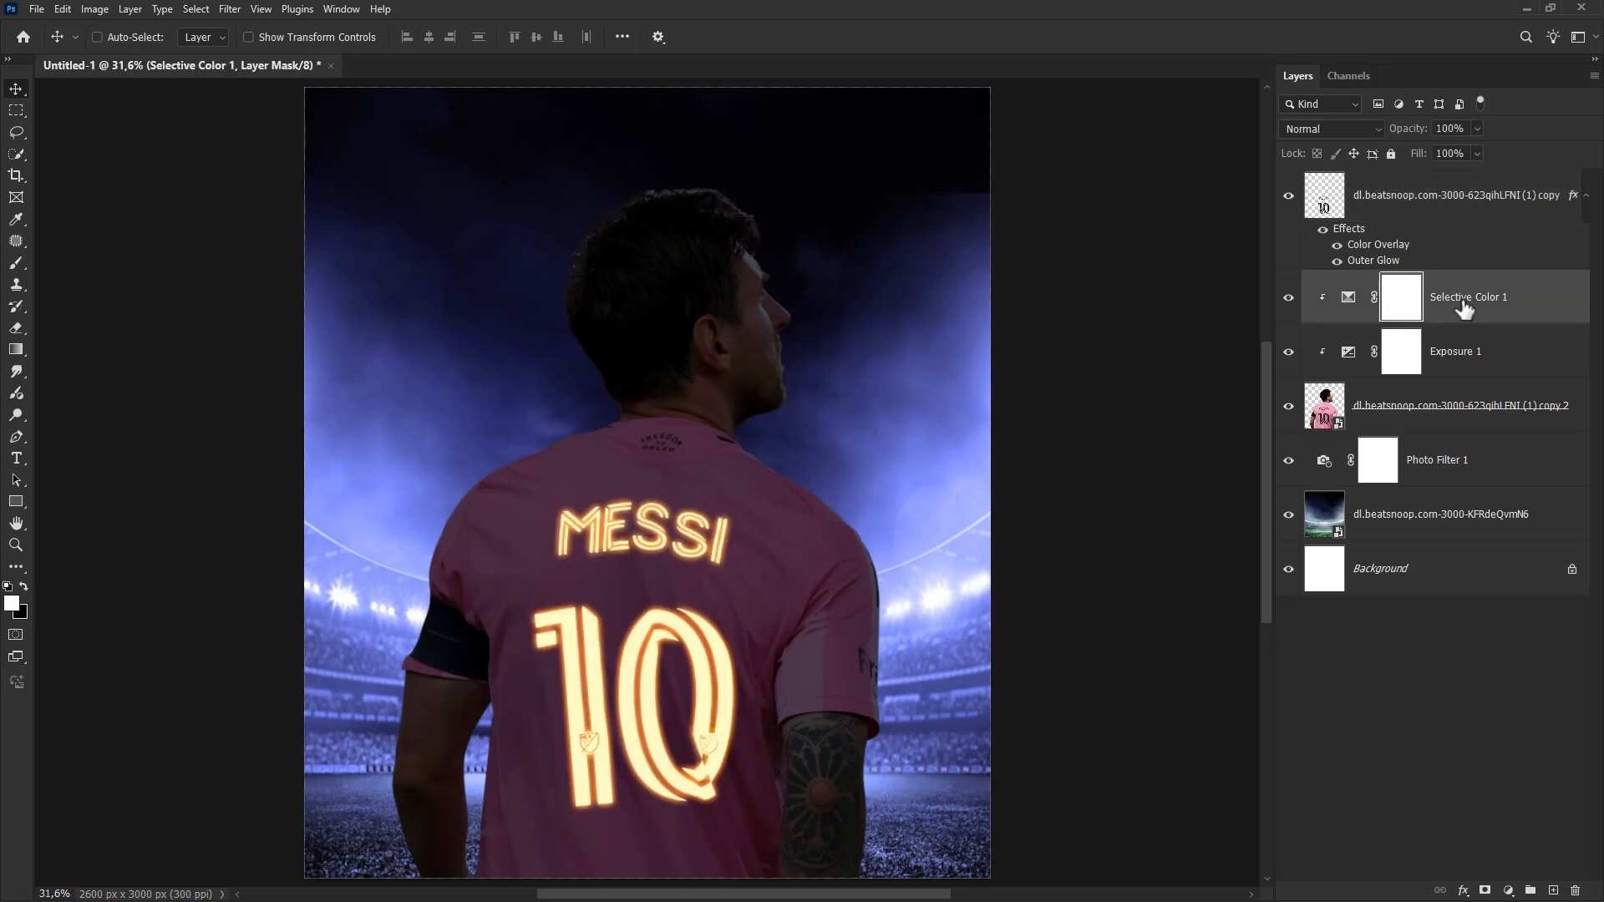
left_click(1508, 891)
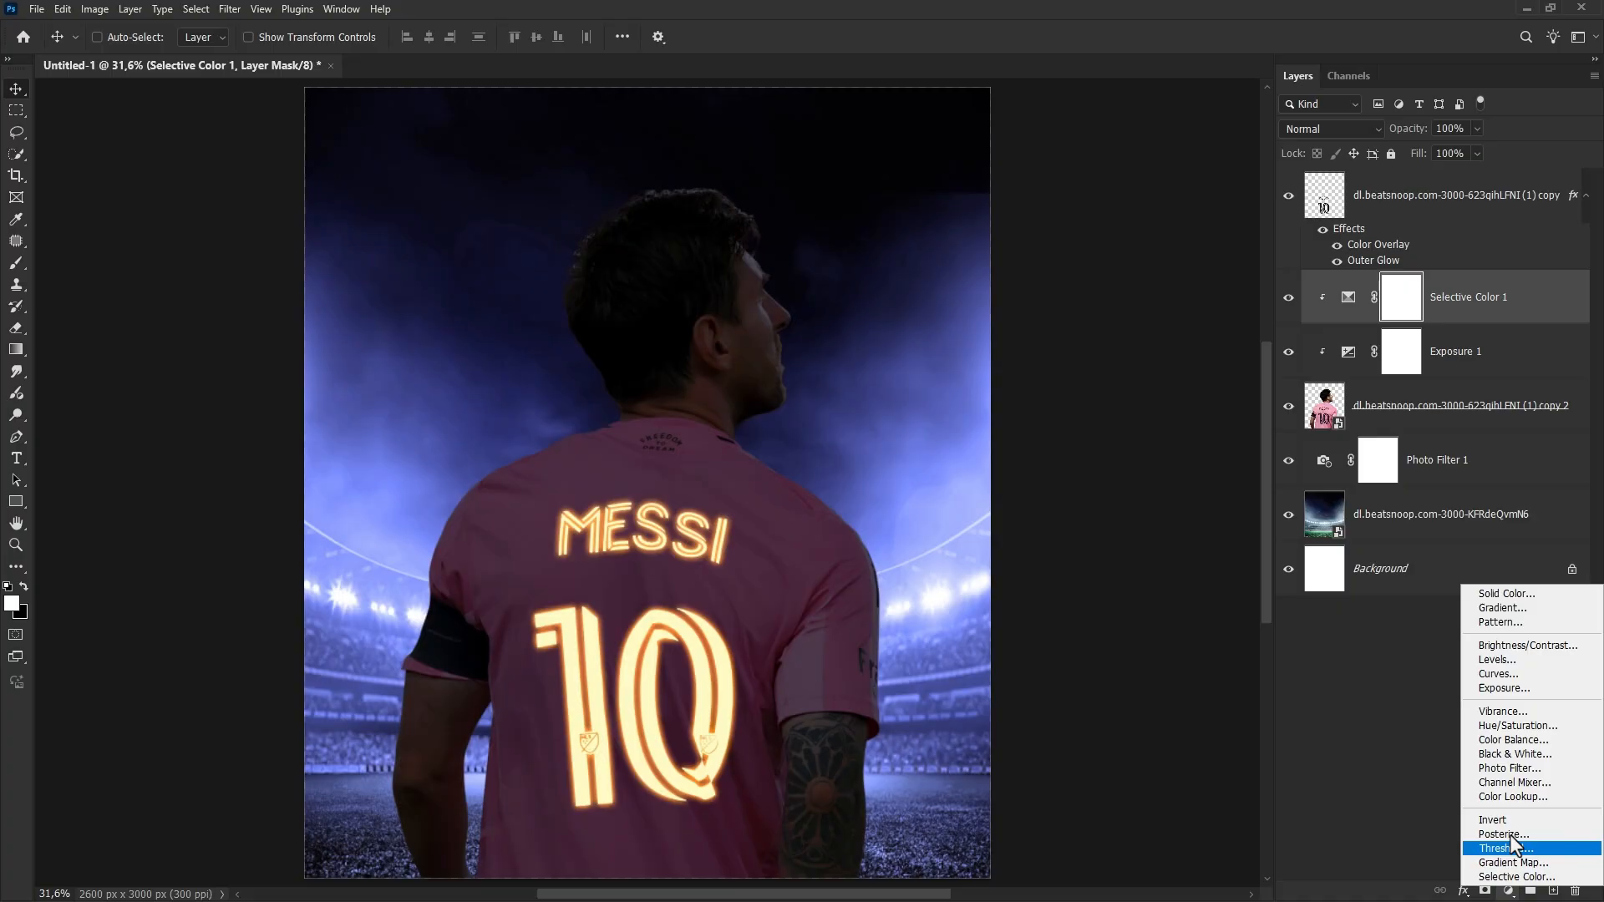
left_click(1513, 739)
left_click(1114, 614)
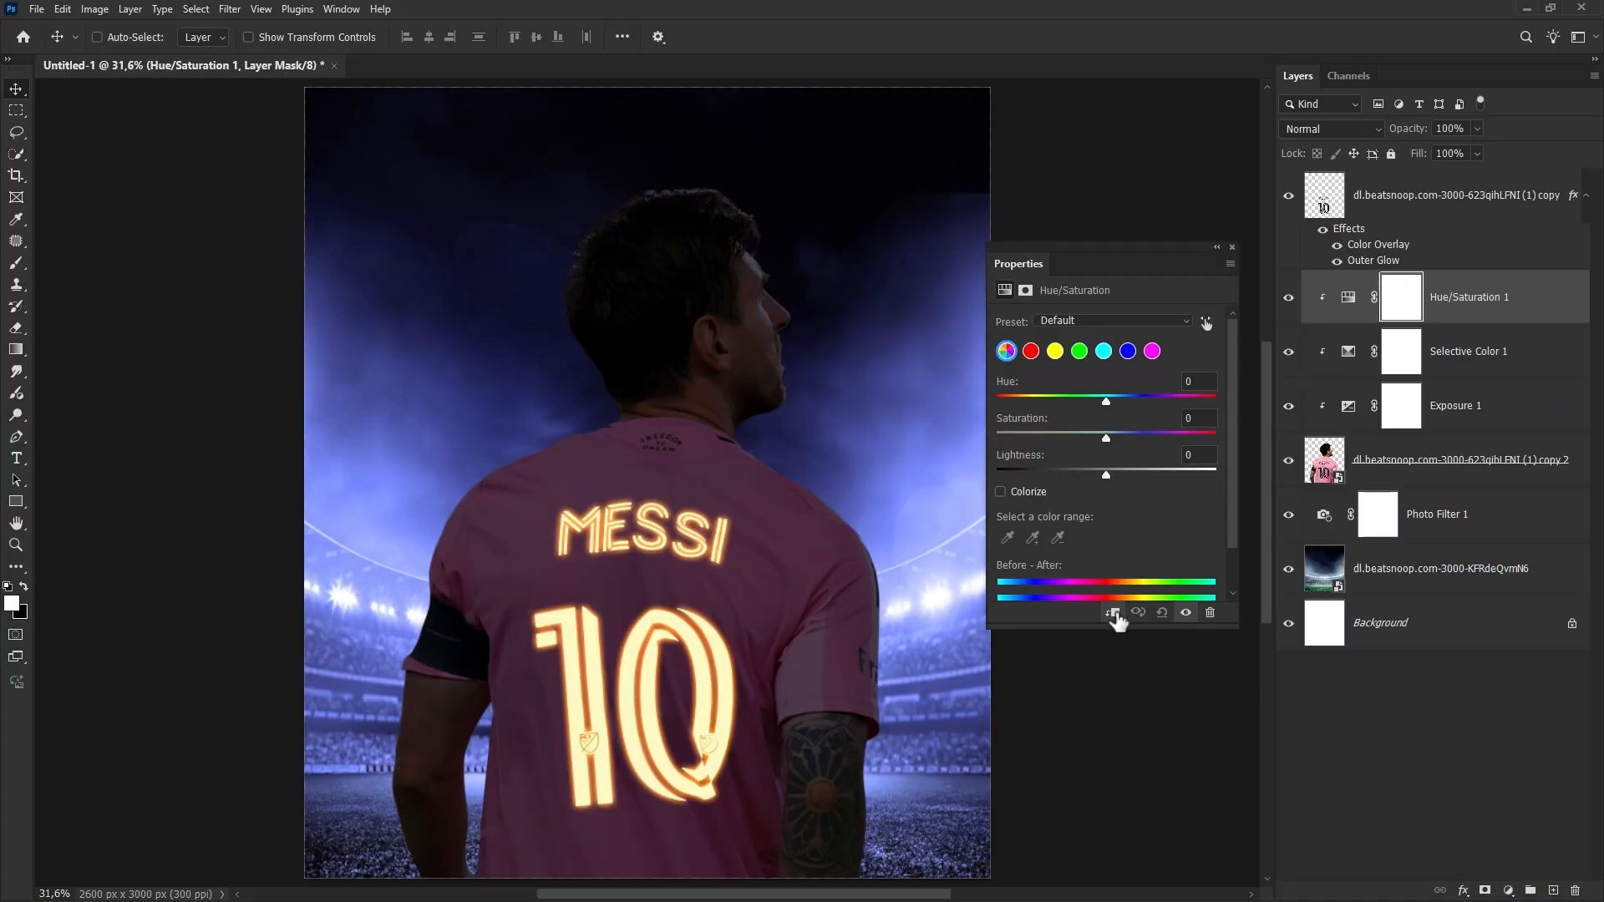
Colorize the player with hue 224, saturation 80 and lightness +56, and invert the Hue/Saturation mask to black.
left_click(1000, 492)
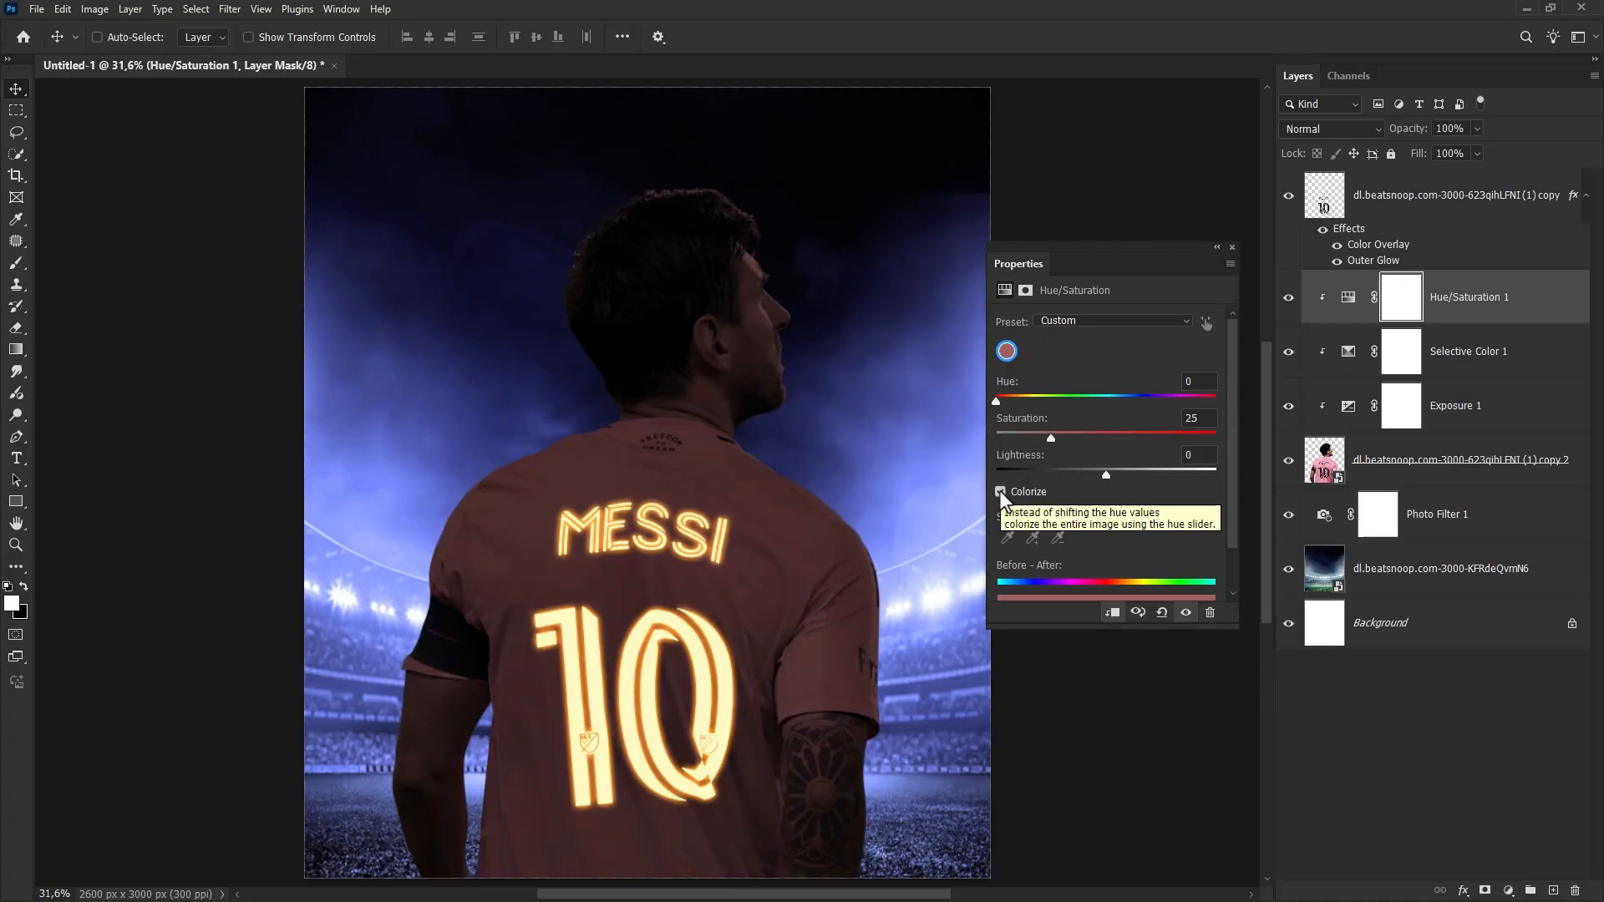
left_click(1130, 398)
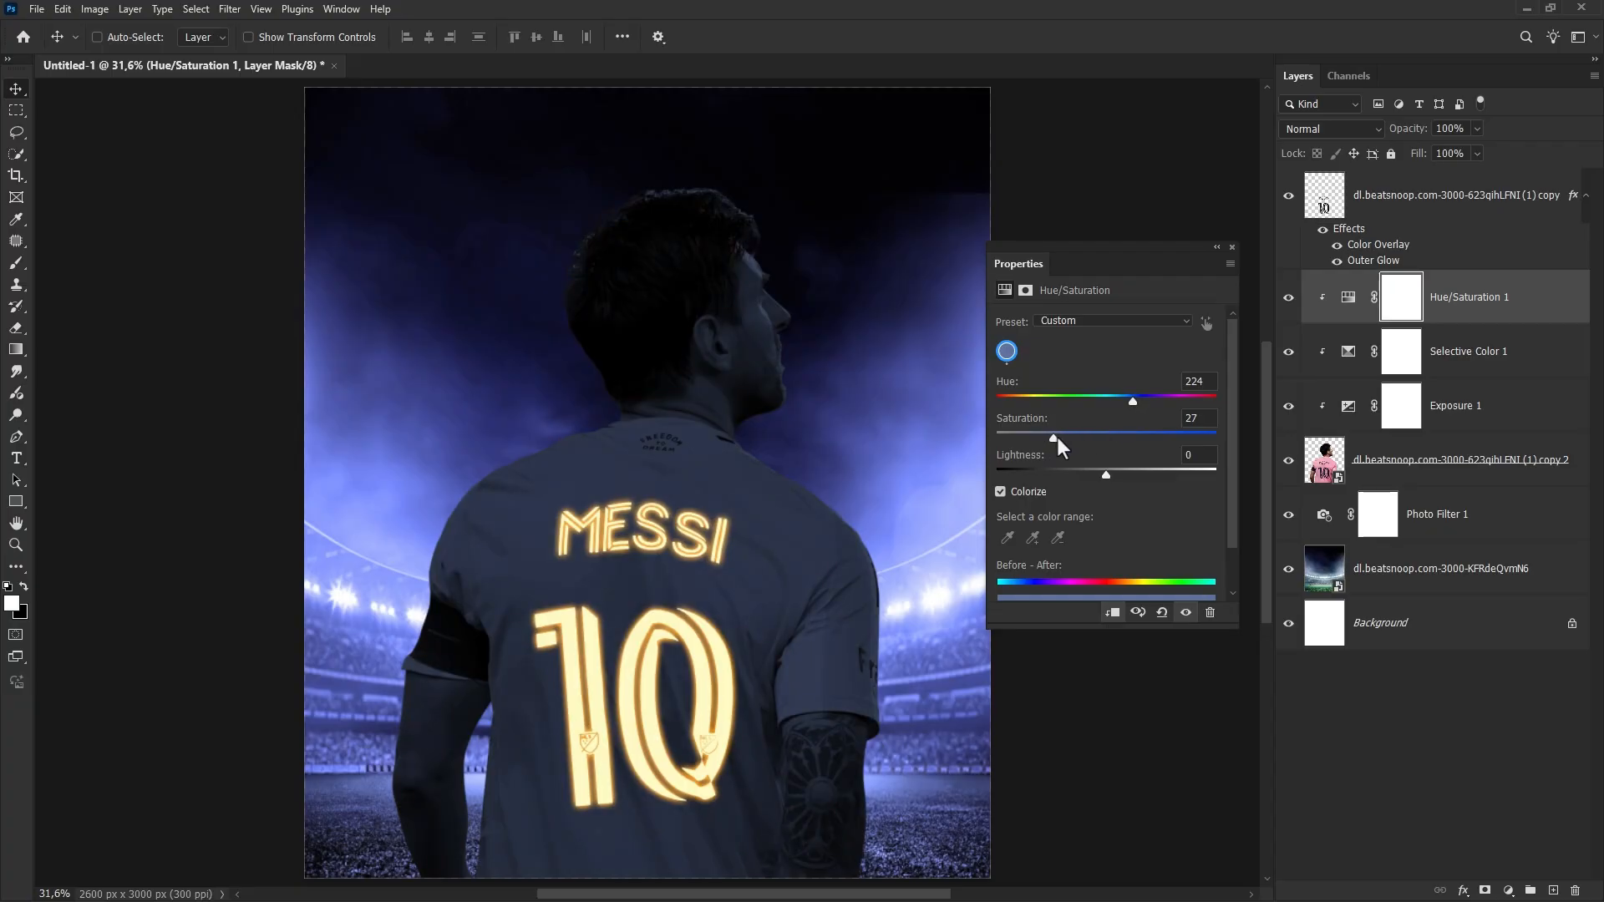
left_click_drag(1053, 438, 1114, 438)
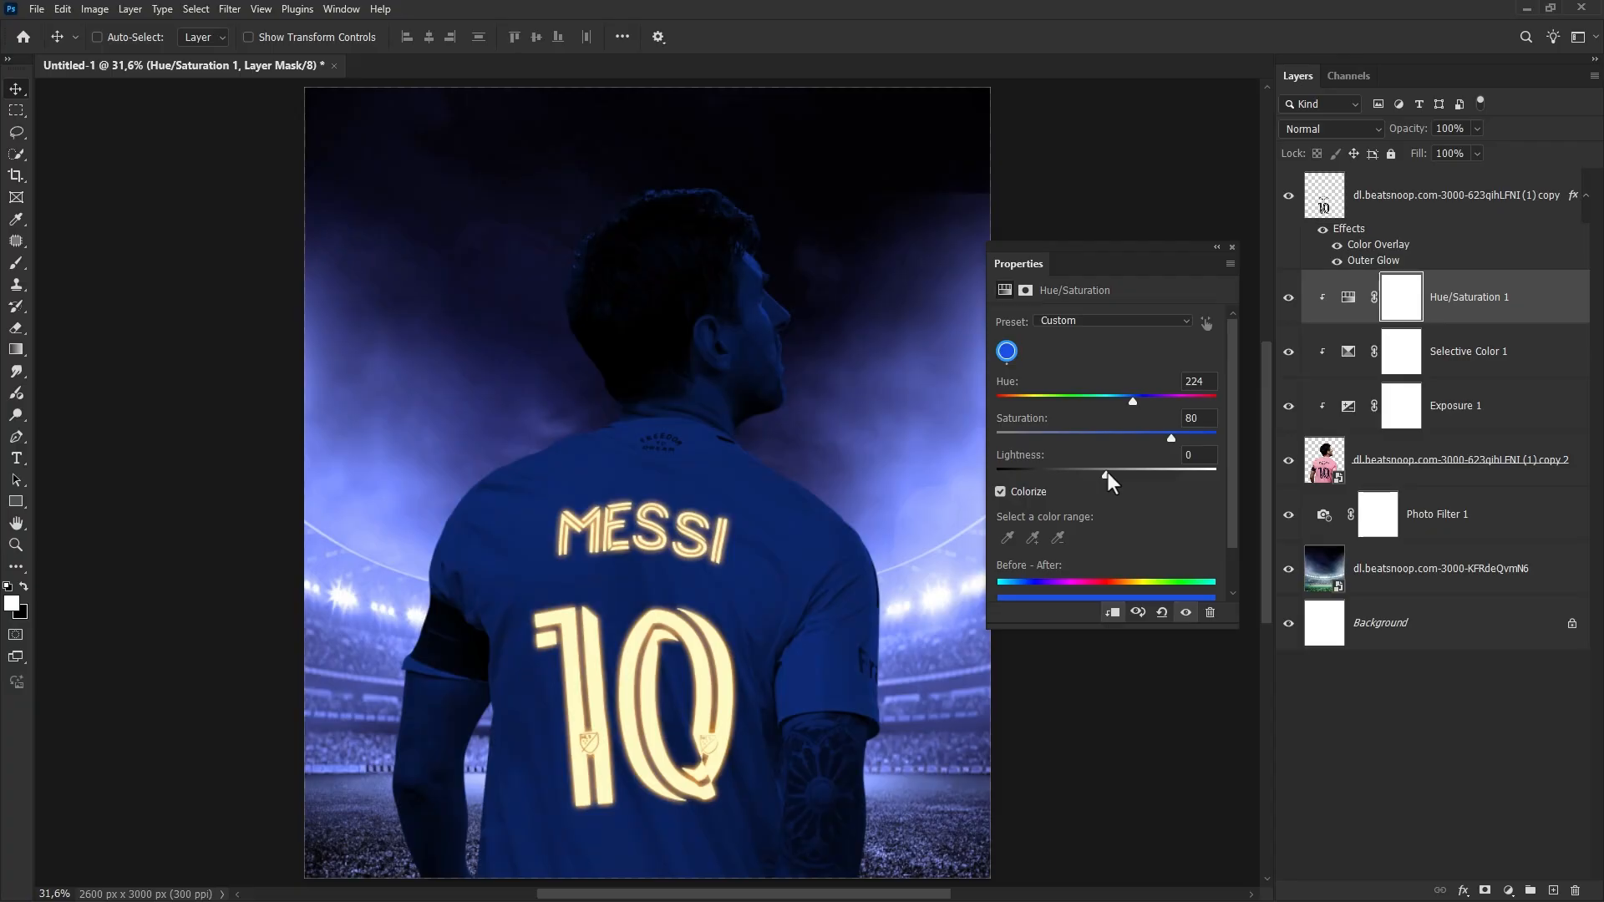
left_click_drag(1107, 472, 1166, 475)
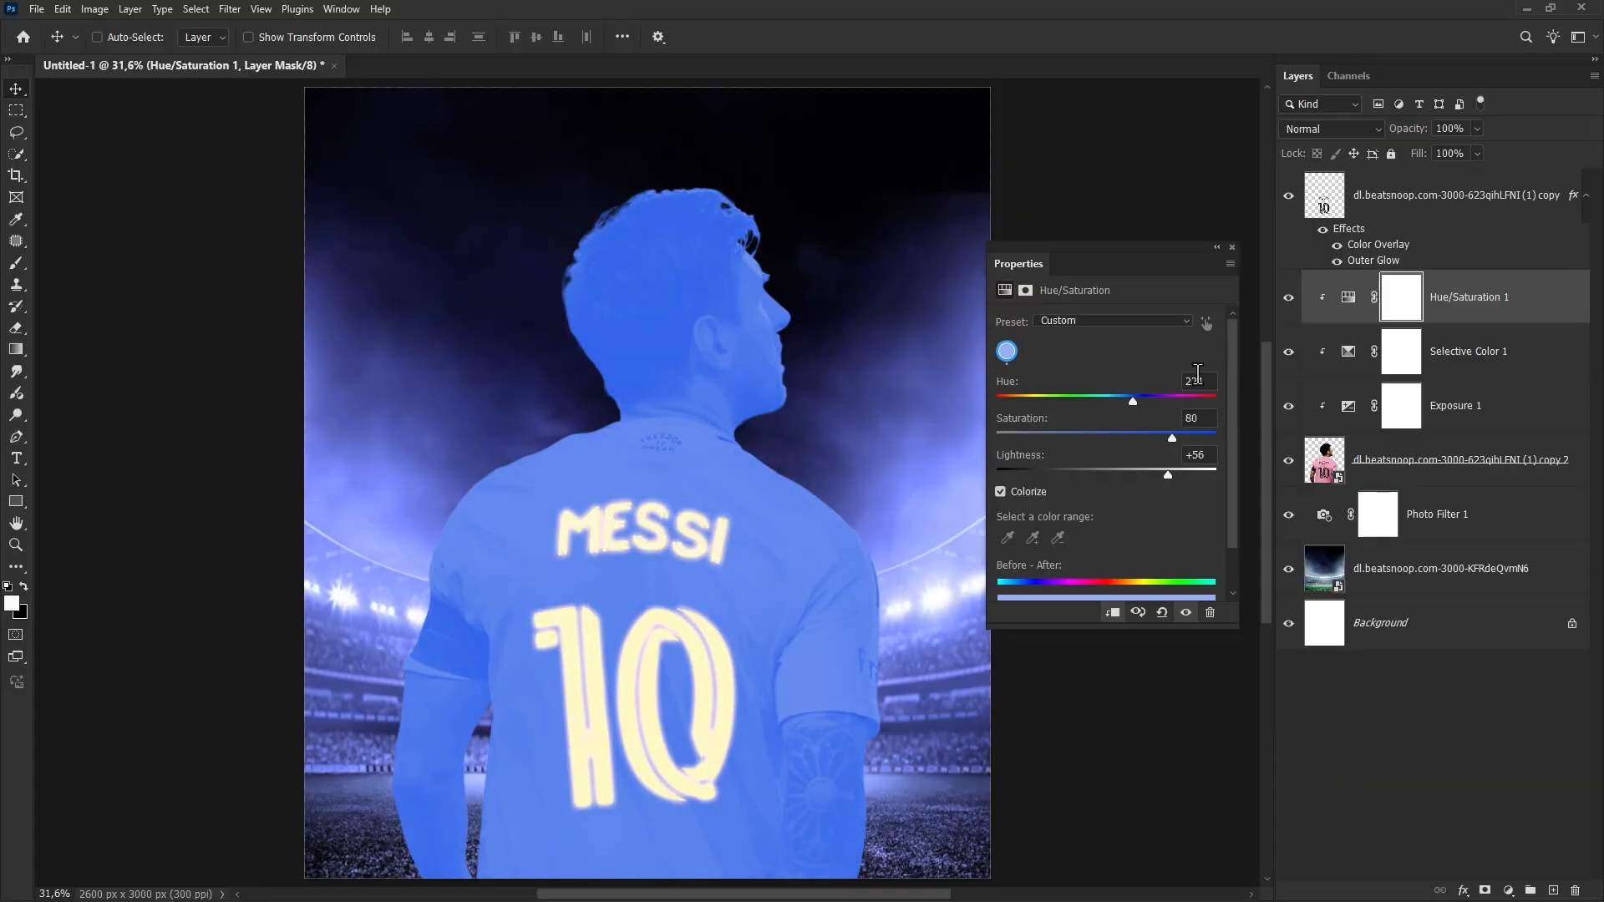
left_click(1232, 247)
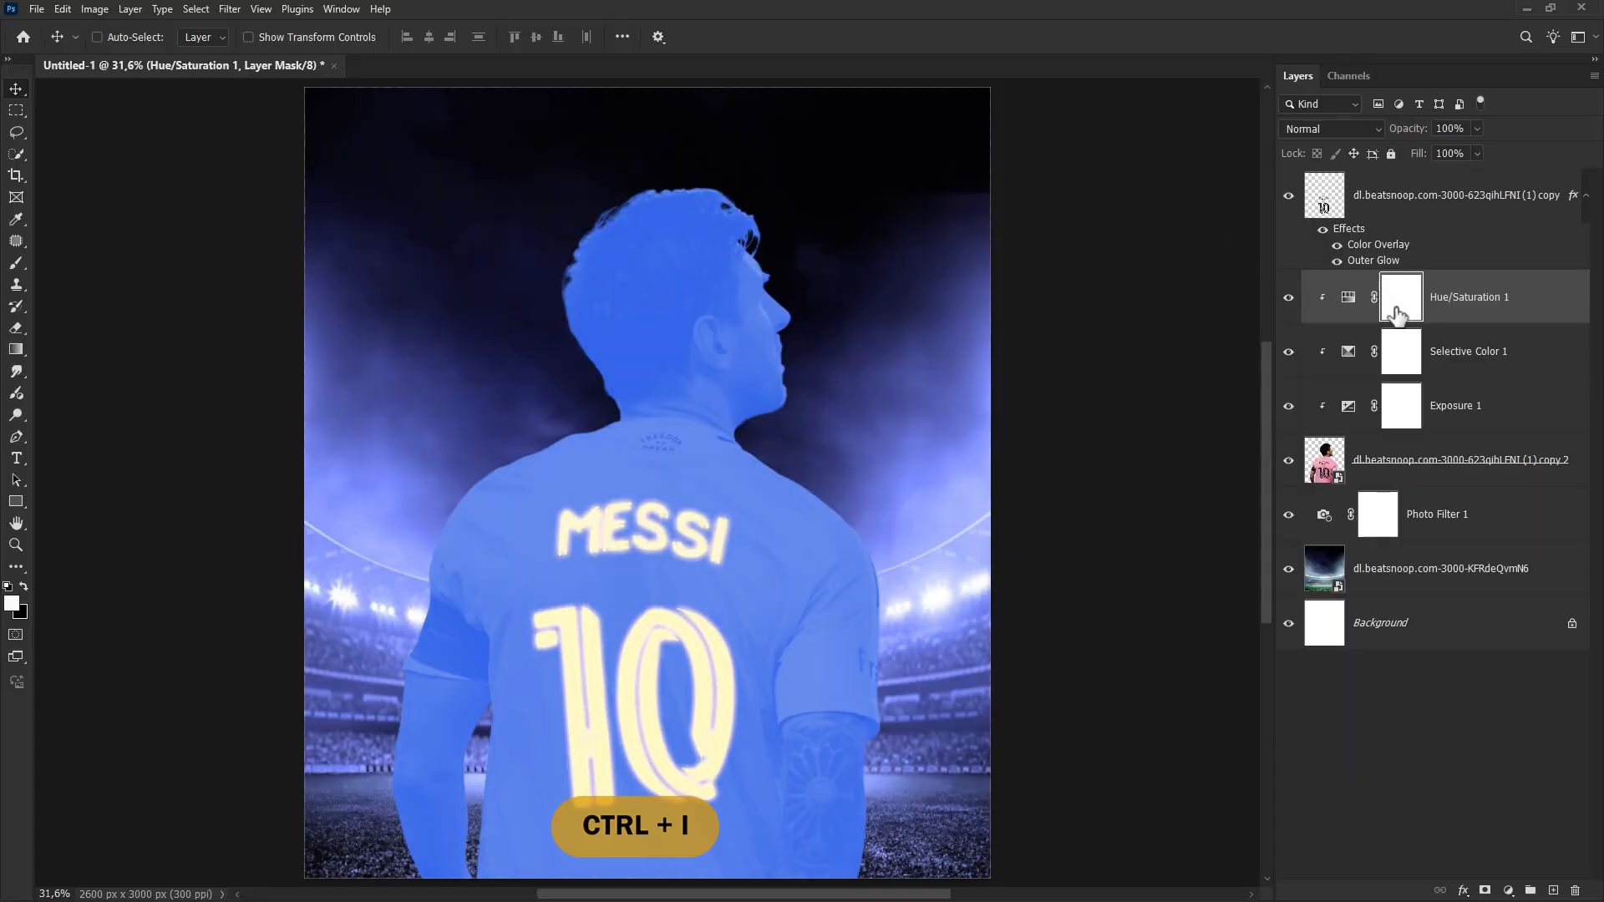
key("ctrl+i")
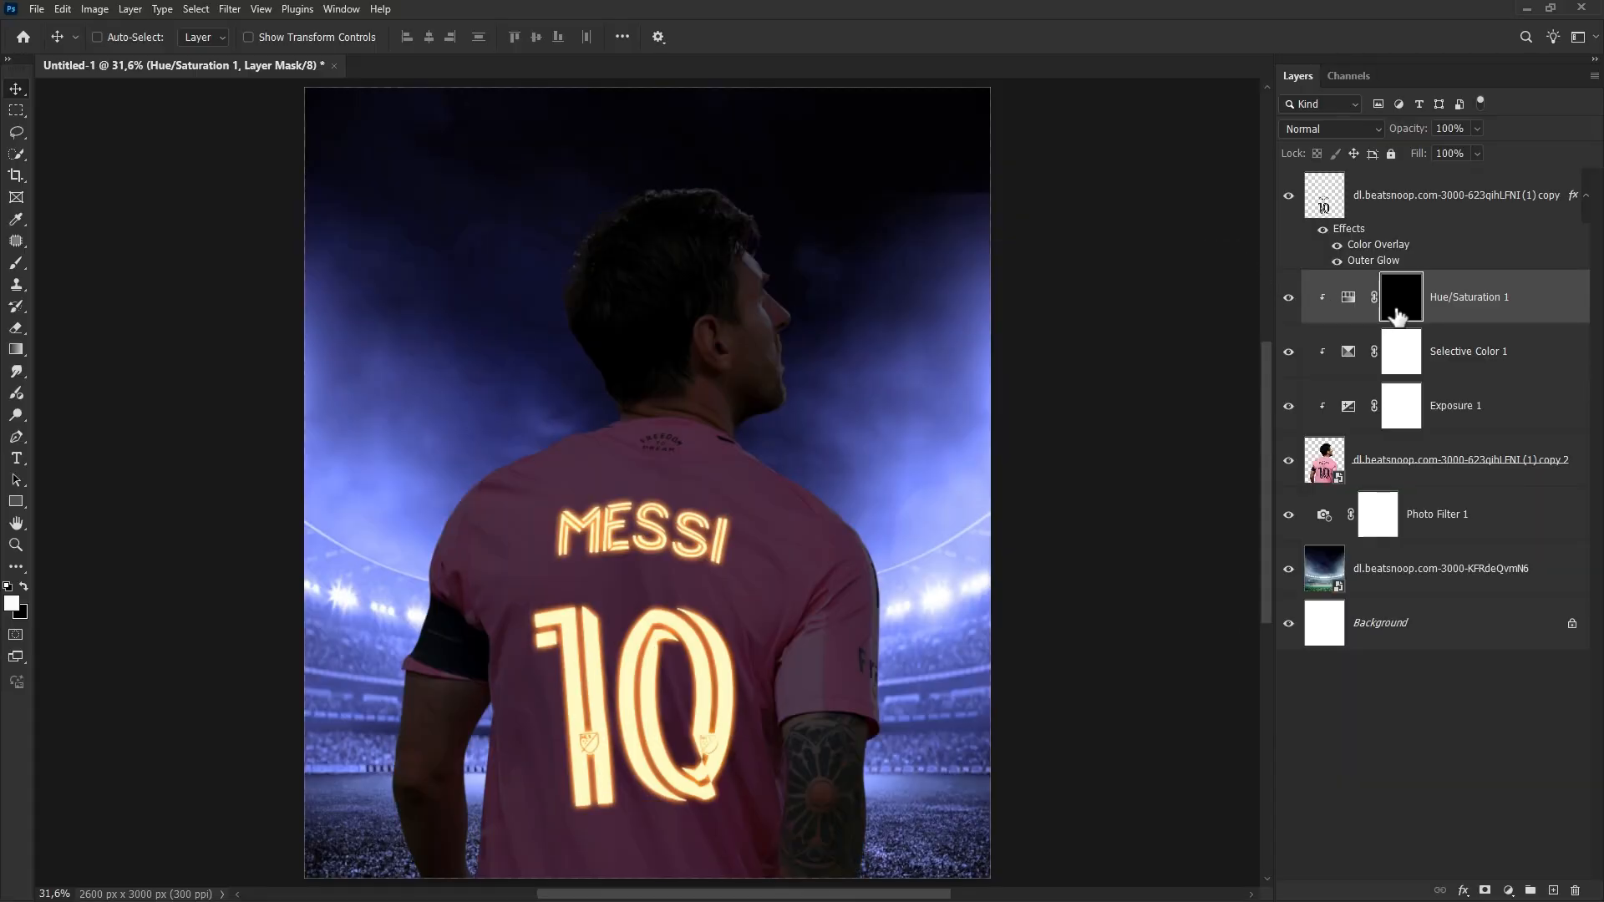
Set up the slanted elliptical 50 px Basic brush with size 25 px, hardness 0% and flow about 10%.
right_click(18, 266)
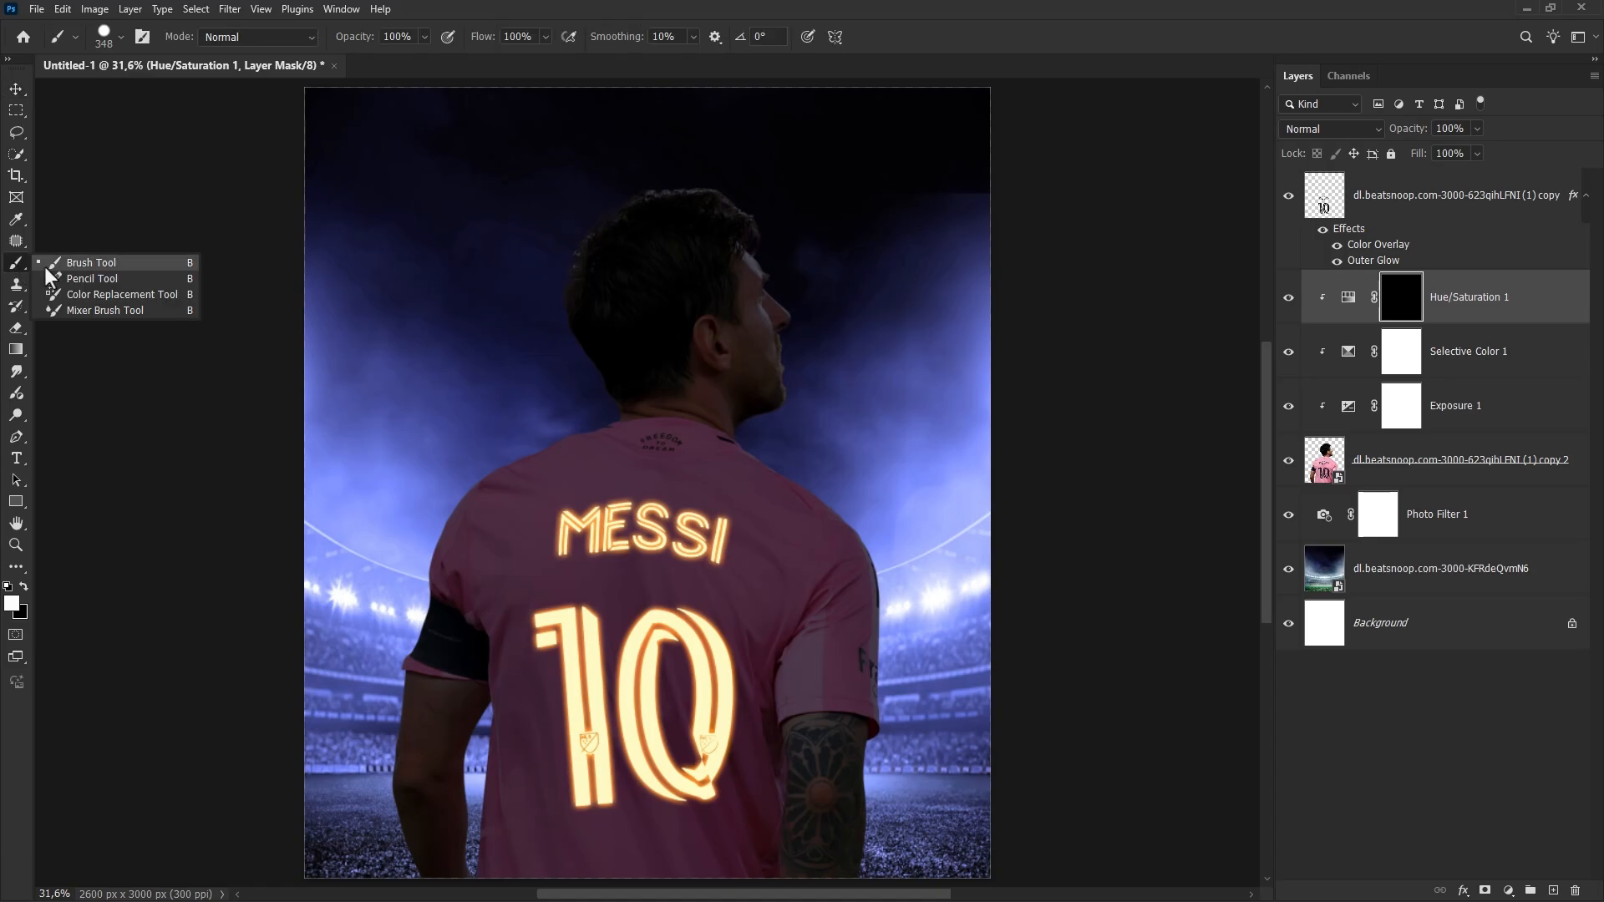
left_click(75, 265)
right_click(465, 360)
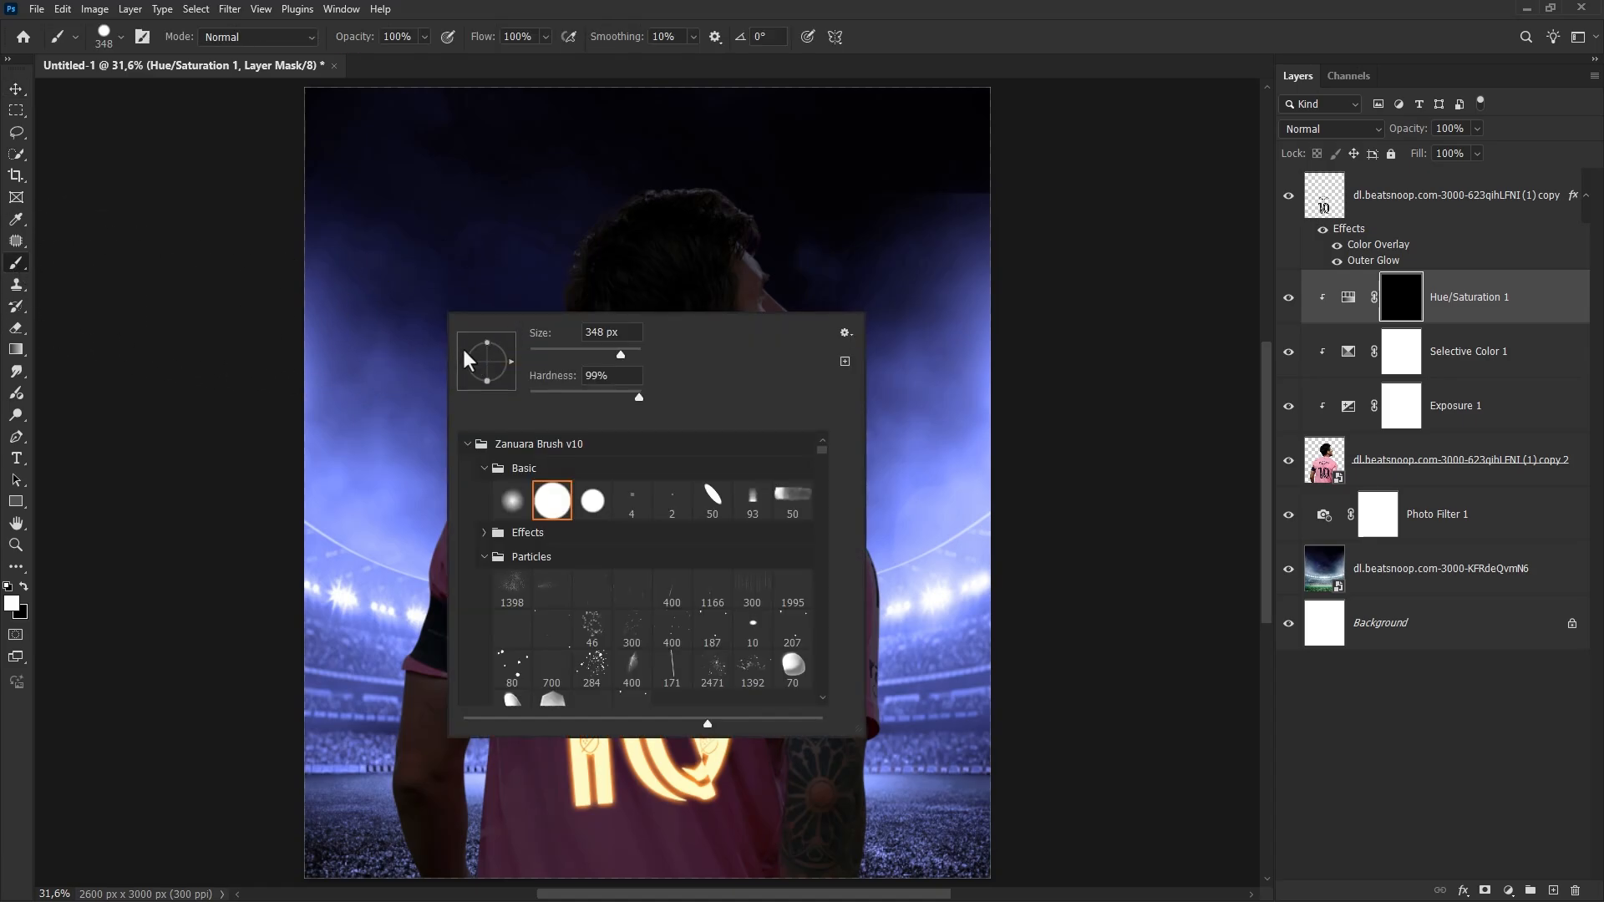
left_click(713, 504)
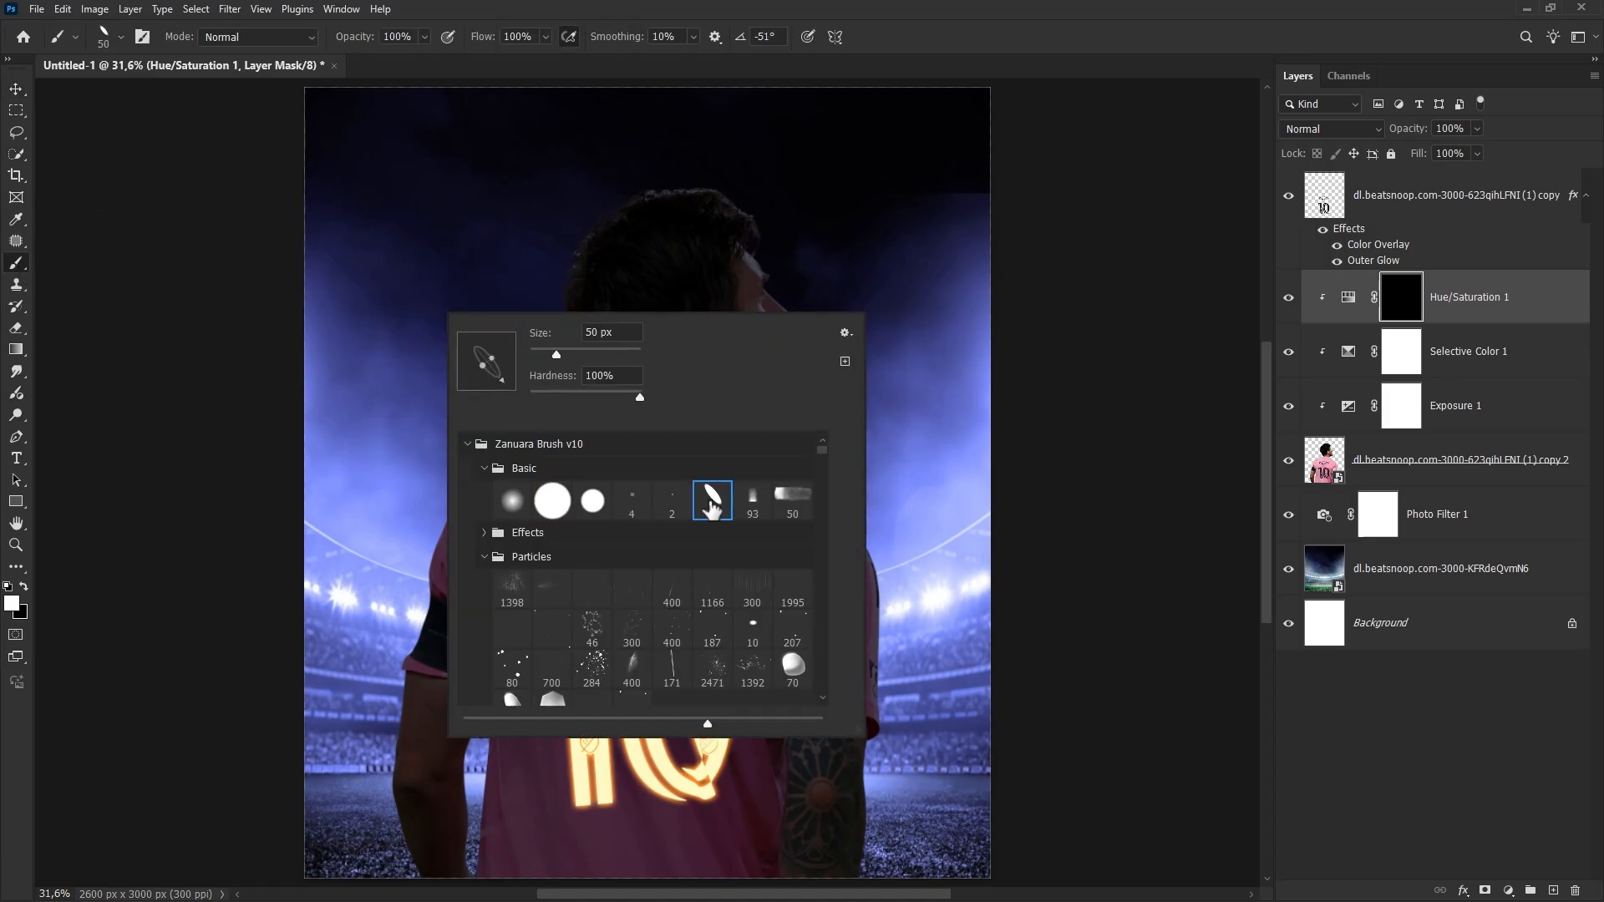
left_click_drag(790, 245, 783, 244)
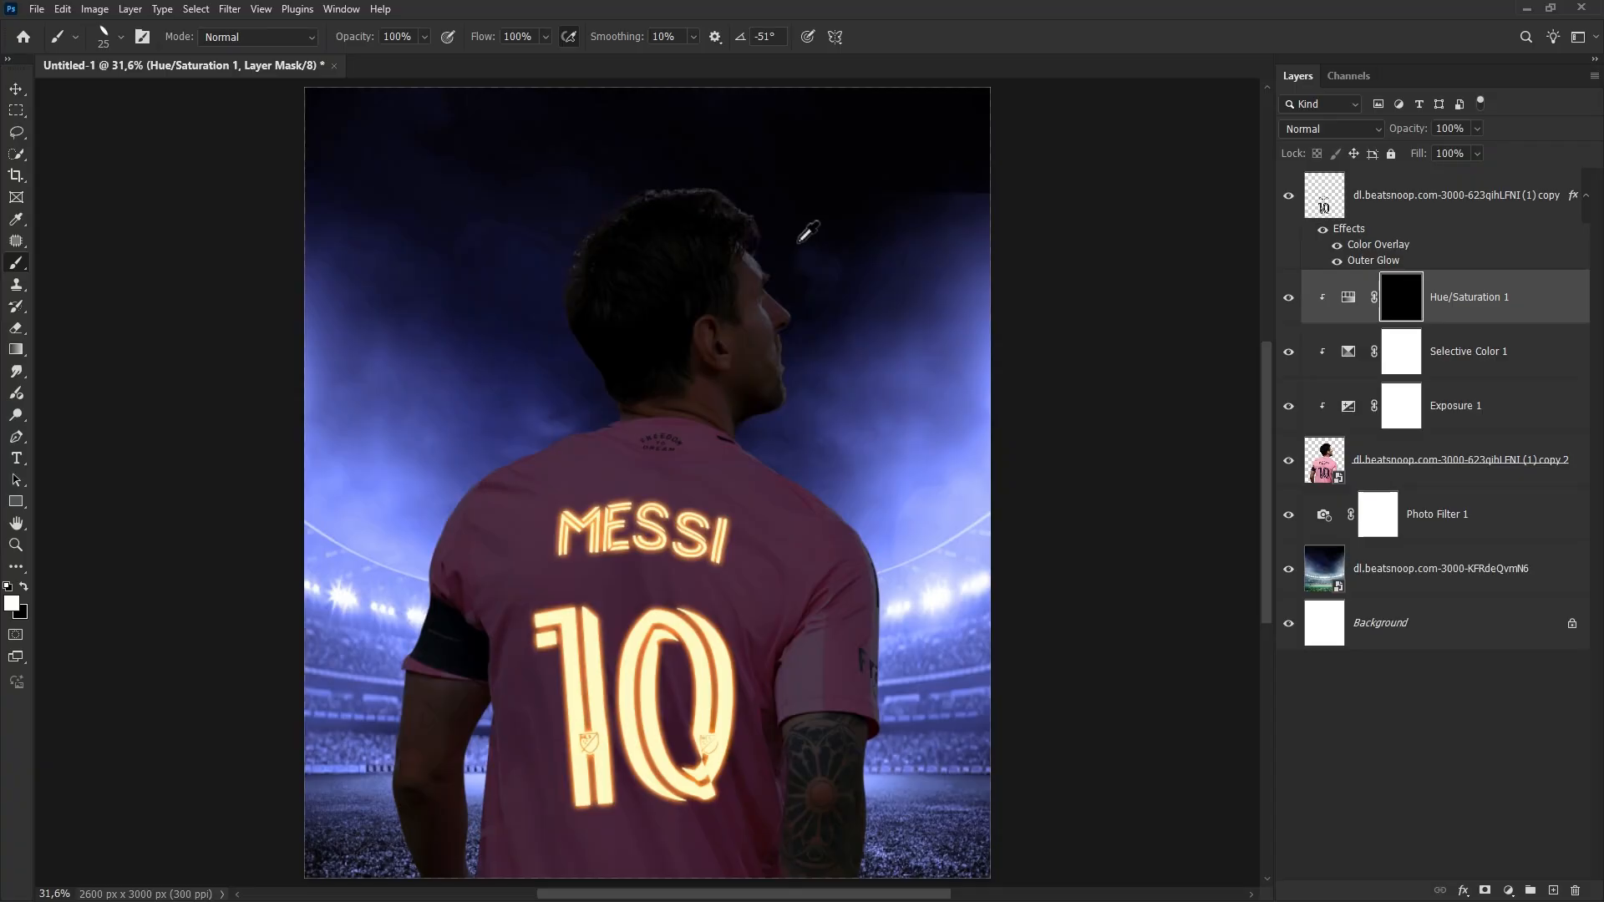
scroll(806, 232, "up", 6)
right_click(702, 369)
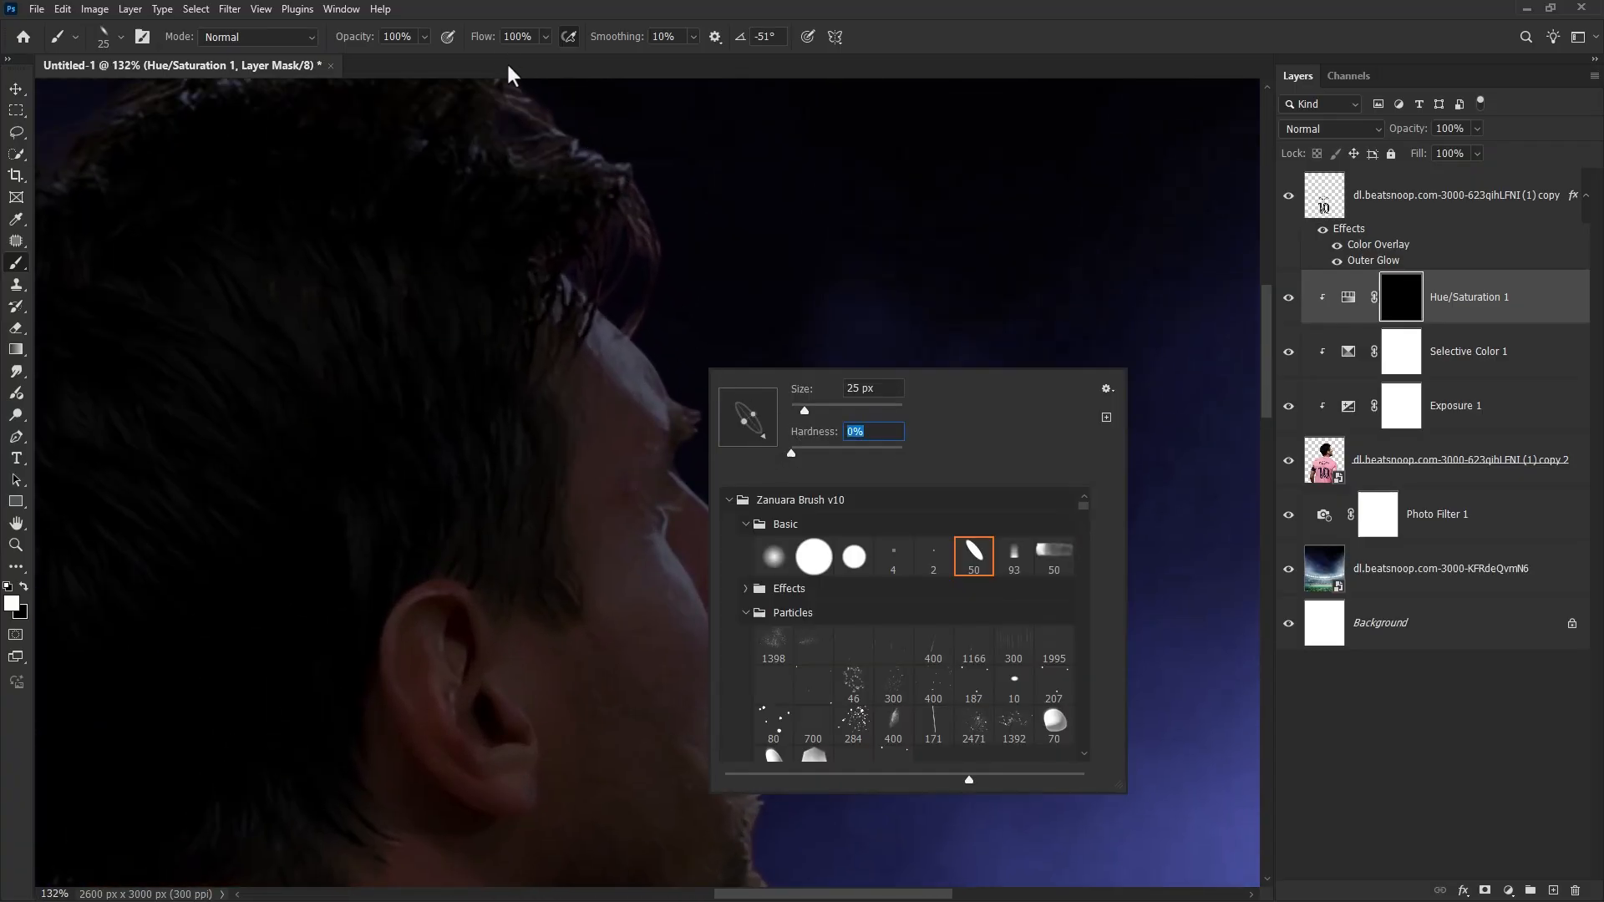
left_click_drag(484, 37, 449, 44)
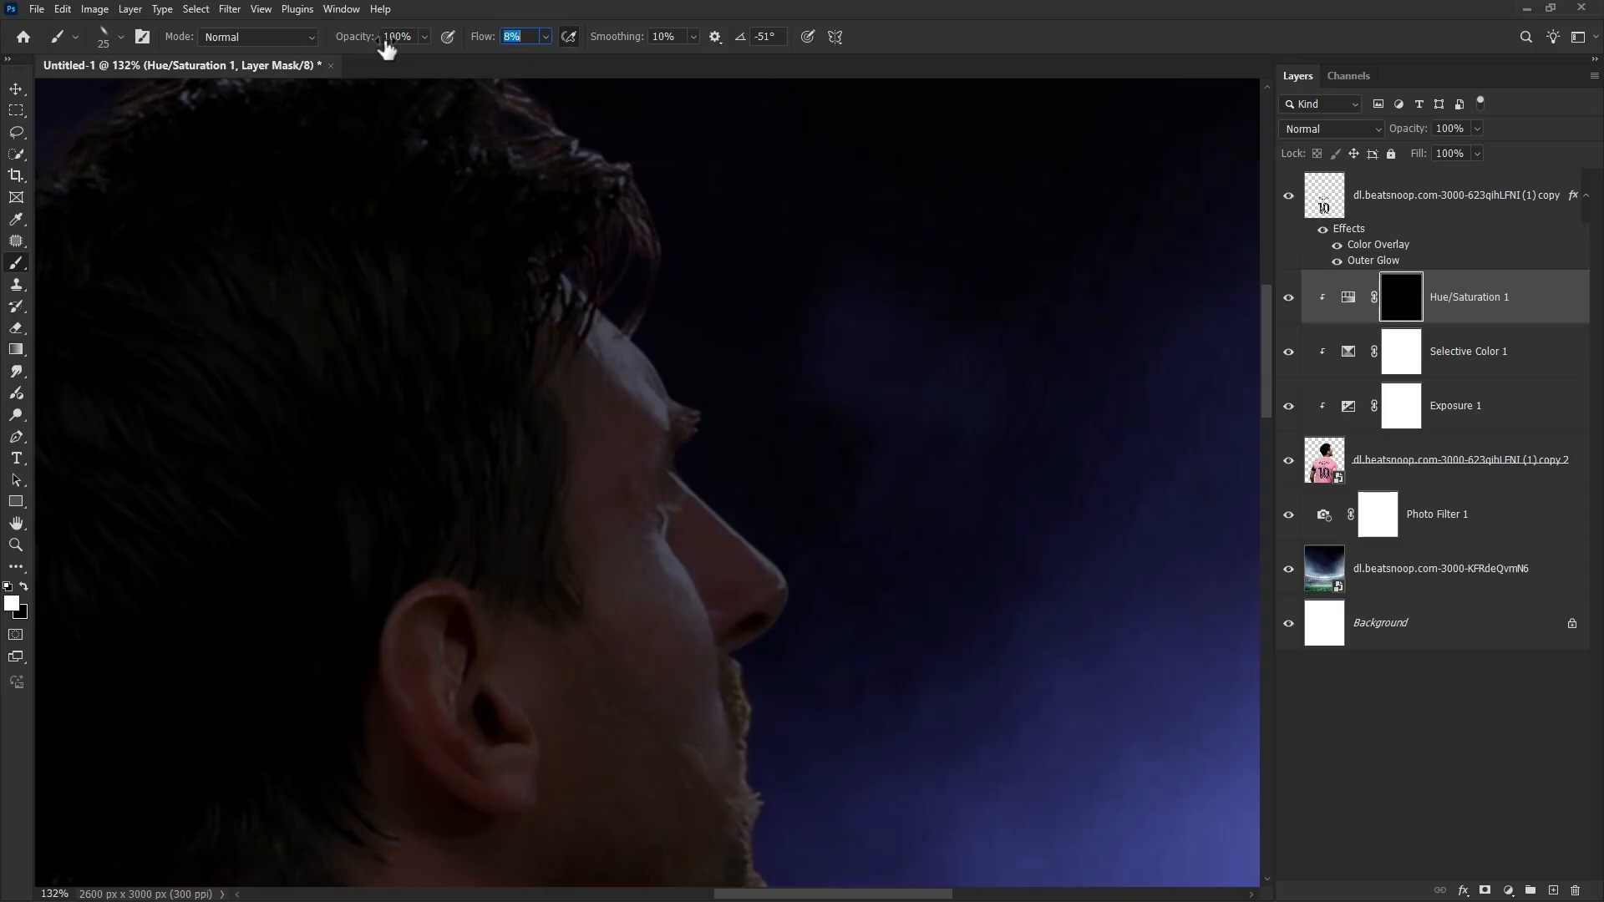
Paint white on the Hue/Saturation mask along the forehead, brow and nose with a brush of about 40 px for a blue rim light.
scroll(646, 355, "up", 4)
mouse_move(604, 319)
left_mouse_down()
mouse_move(625, 328)
mouse_move(586, 314)
mouse_move(710, 388)
left_mouse_up()
left_click_drag(690, 363, 588, 245)
left_click_drag(579, 262, 542, 239)
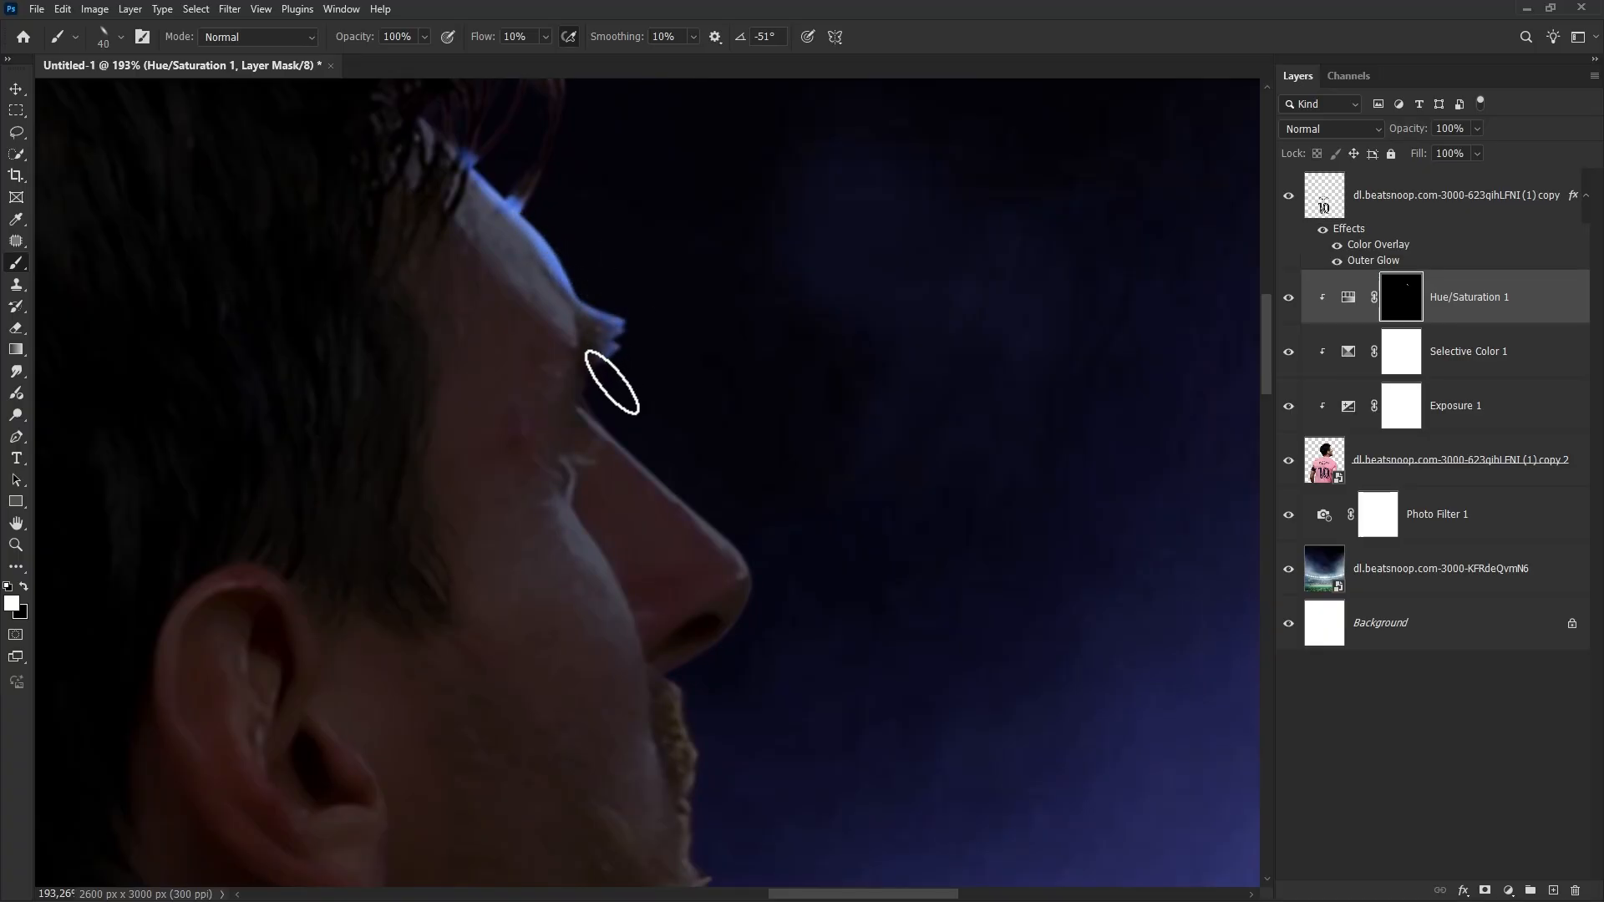
left_click_drag(609, 432, 793, 603)
left_click_drag(794, 603, 680, 311)
key("ctrl+z")
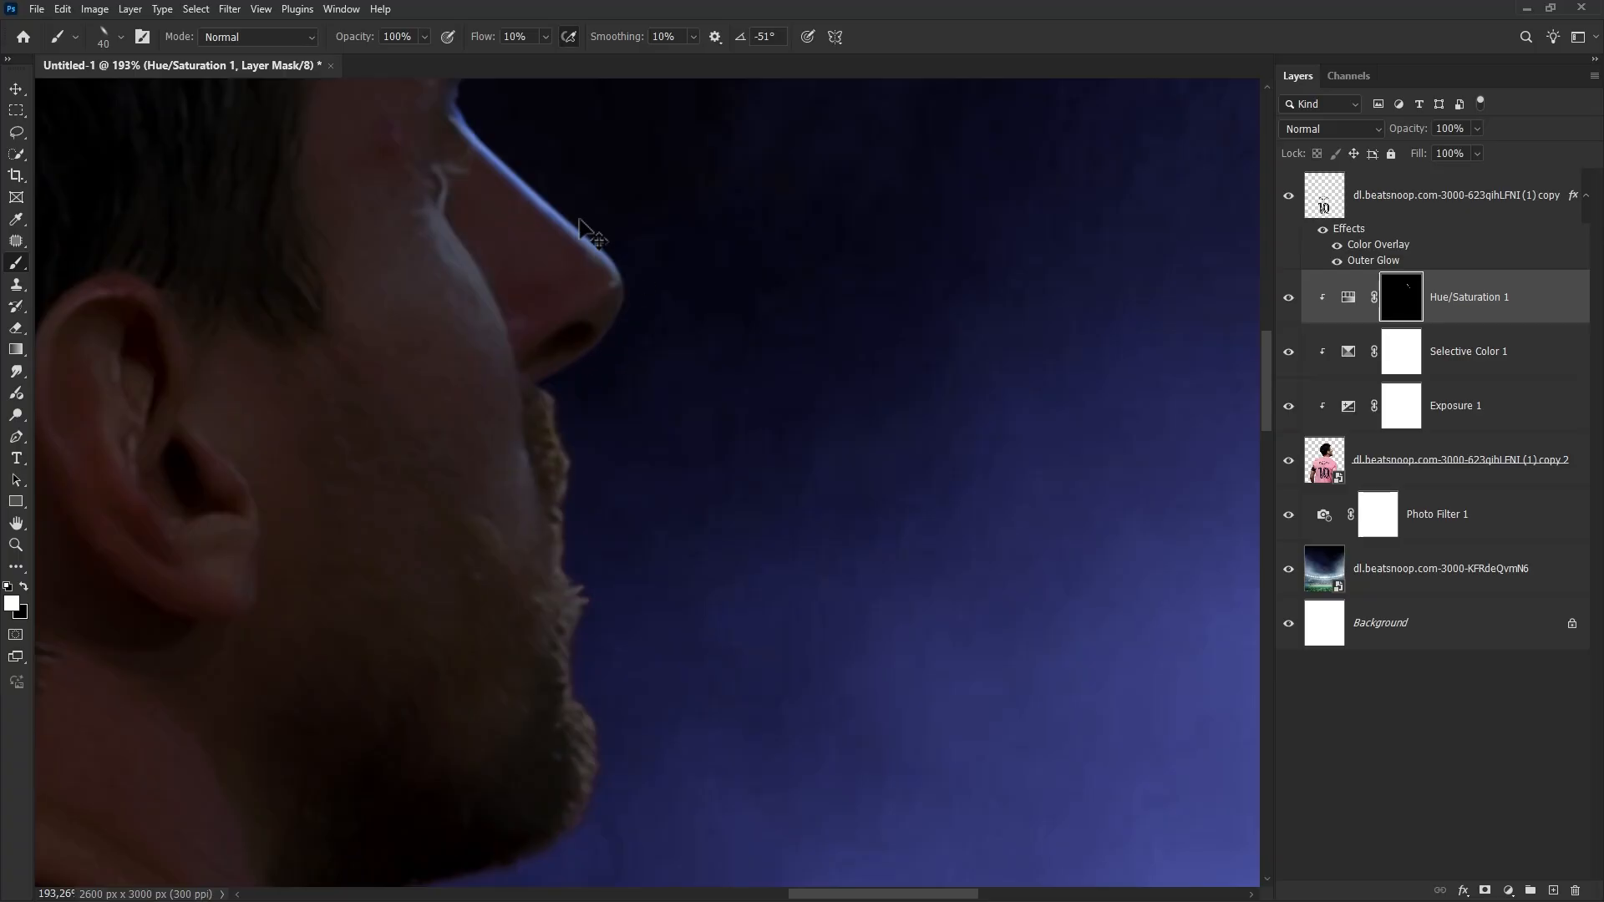
Continue the blue rim light on the mask along the lips, beard, chin and front of the neck.
left_click_drag(570, 472, 572, 302)
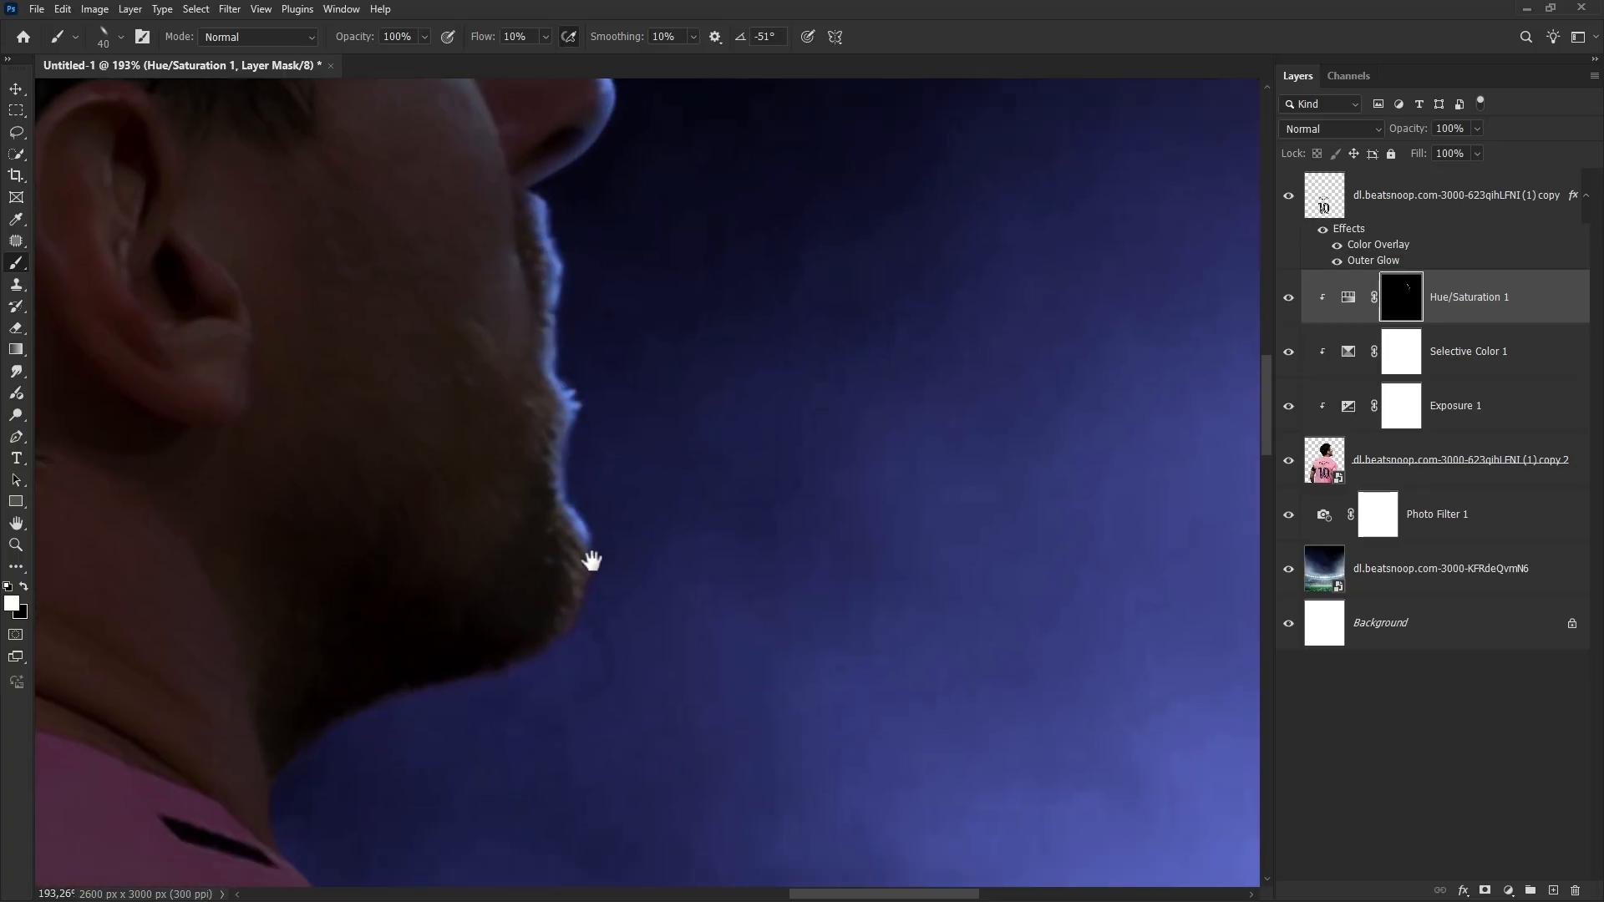
left_click_drag(591, 561, 533, 673)
left_click_drag(290, 792, 461, 292)
scroll(673, 501, "down", 3)
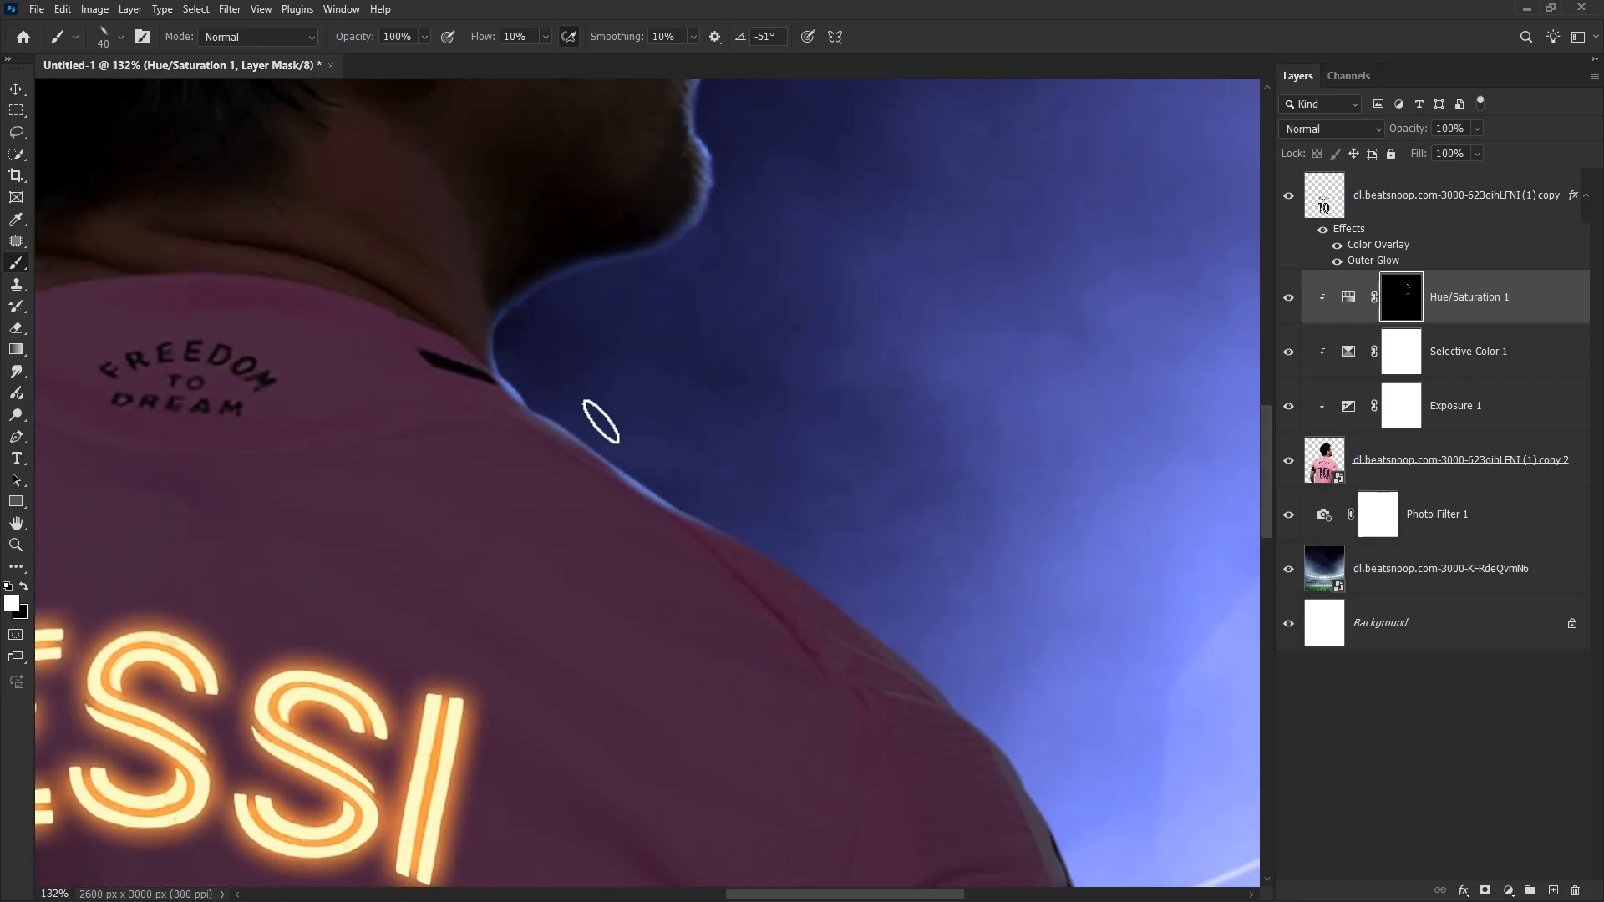
Paint the blue rim light on the mask along the right-hand shoulder and down the sleeve and arm.
scroll(393, 309, "up", 3)
mouse_move(602, 418)
left_mouse_down()
mouse_move(424, 329)
mouse_move(413, 346)
mouse_move(925, 697)
left_mouse_up()
left_click_drag(920, 674, 386, 105)
scroll(448, 150, "down", 2)
left_click_drag(443, 148, 616, 330)
mouse_move(521, 245)
left_mouse_down()
mouse_move(558, 312)
mouse_move(687, 441)
mouse_move(745, 565)
mouse_move(785, 756)
mouse_move(688, 236)
mouse_move(668, 672)
left_mouse_up()
mouse_move(669, 693)
left_mouse_down()
mouse_move(644, 388)
mouse_move(660, 706)
left_mouse_up()
mouse_move(660, 706)
left_mouse_down()
mouse_move(664, 252)
mouse_move(624, 359)
mouse_move(630, 685)
mouse_move(664, 301)
left_mouse_up()
left_click_drag(658, 238, 624, 543)
Complete the blue rim light on the mask along the lower part of the player's right-hand sleeve and forearm.
scroll(628, 584, "down", 13)
left_click_drag(560, 399, 727, 687)
left_click_drag(560, 180, 685, 578)
Paint the blue rim light on the mask down the back of the head, the nape and onto the left-hand shoulder.
scroll(599, 227, "up", 10)
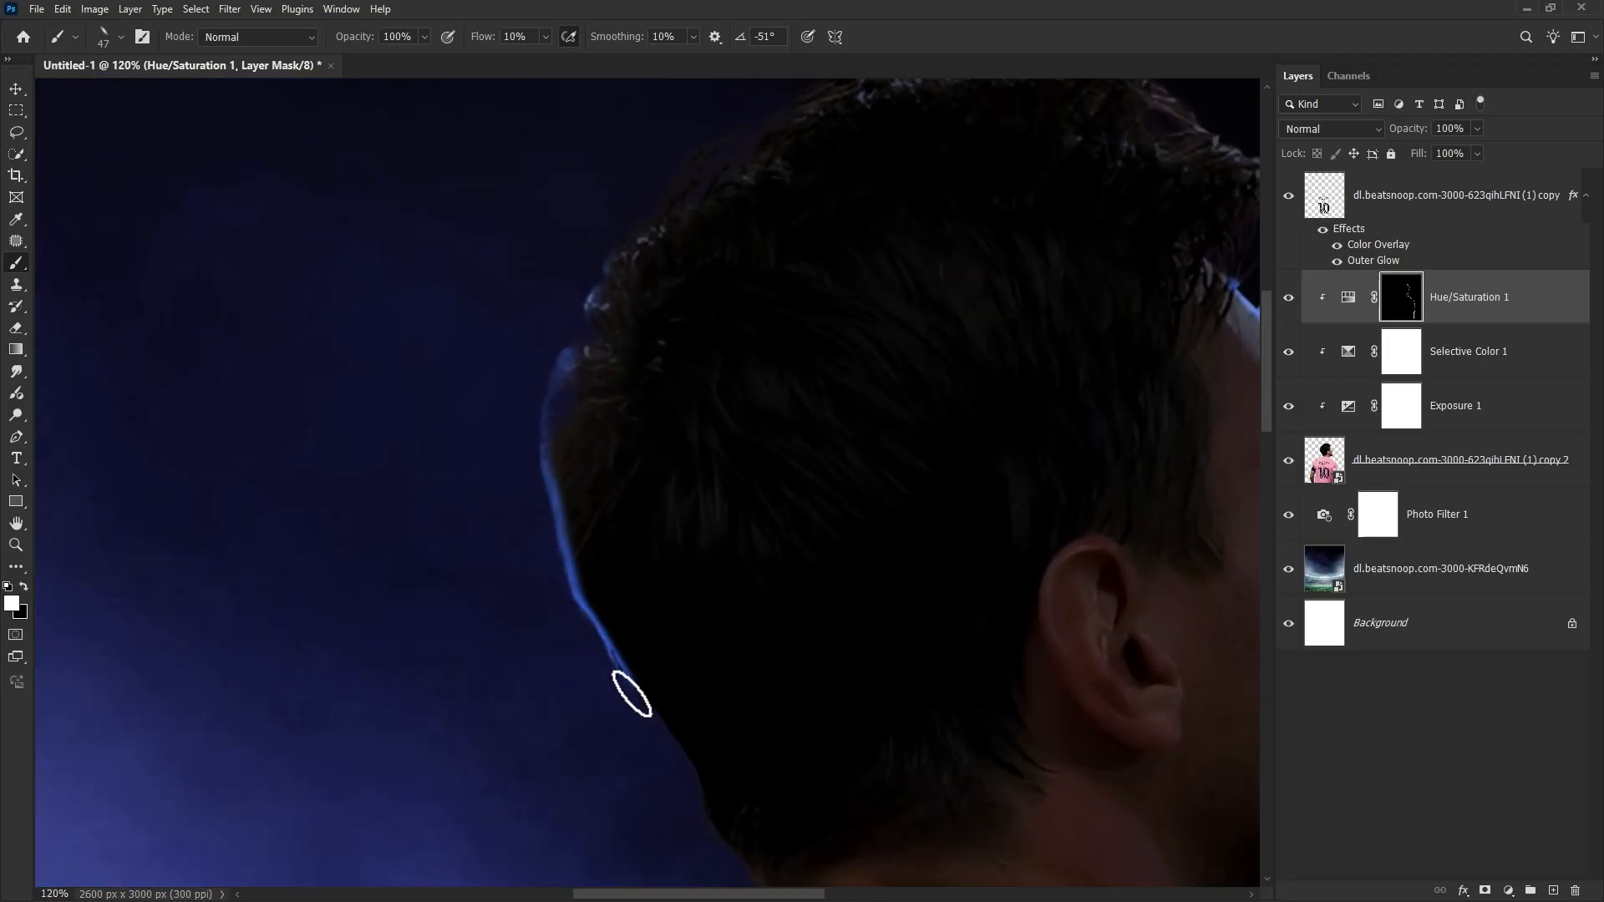
left_click_drag(632, 694, 531, 475)
left_click_drag(462, 387, 535, 469)
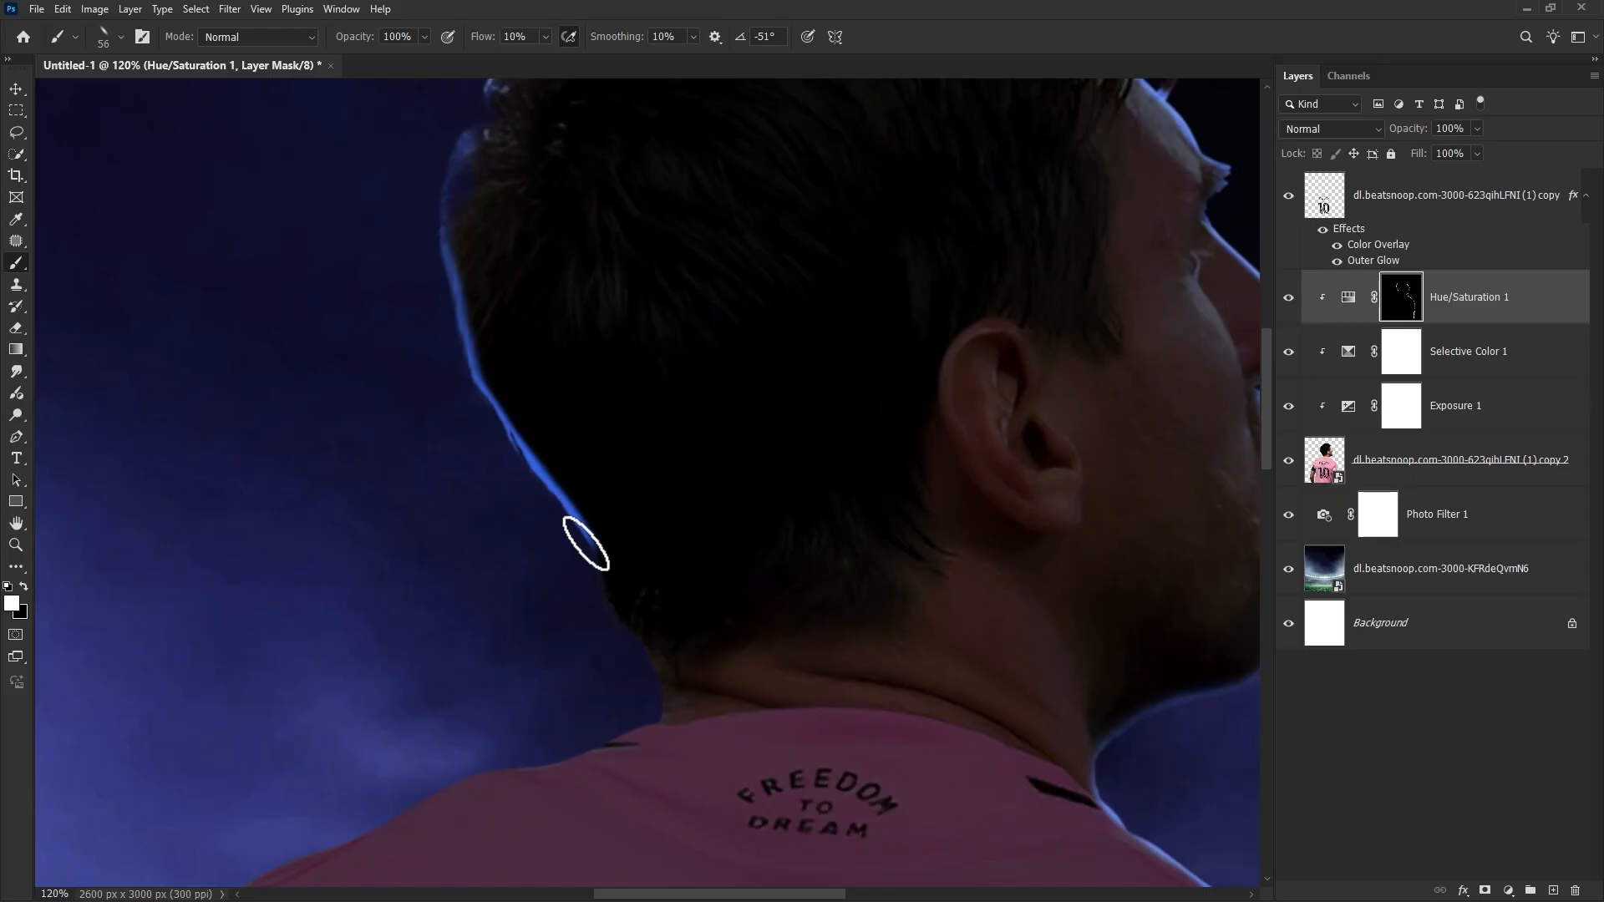
mouse_move(558, 698)
left_mouse_down()
mouse_move(558, 420)
mouse_move(621, 459)
mouse_move(593, 484)
mouse_move(571, 449)
mouse_move(630, 421)
mouse_move(257, 578)
left_mouse_up()
Rotate the brush to -132° and paint the rim light along the outer edge of the left-hand arm with a 67 px brush.
right_click(562, 407)
key("Escape")
scroll(633, 426, "up", 2)
scroll(256, 576, "down", 2)
mouse_move(307, 510)
left_mouse_down()
mouse_move(612, 347)
mouse_move(333, 523)
mouse_move(236, 651)
mouse_move(573, 101)
mouse_move(501, 258)
mouse_move(475, 487)
mouse_move(369, 691)
mouse_move(447, 261)
mouse_move(461, 305)
mouse_move(408, 734)
mouse_move(367, 412)
left_mouse_up()
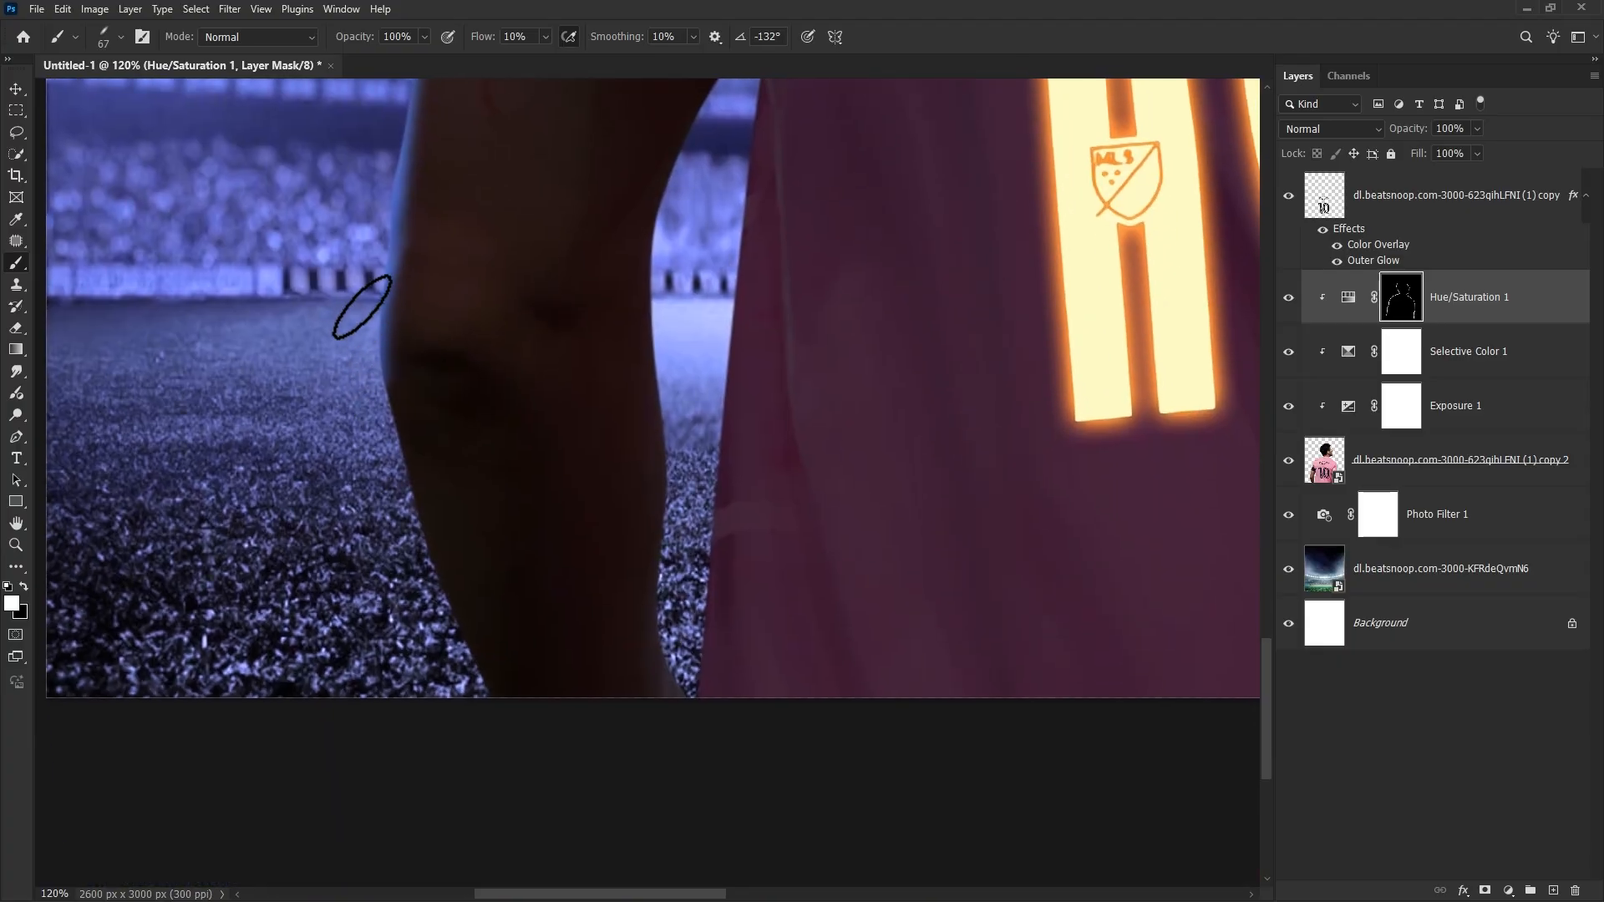
mouse_move(361, 307)
left_mouse_down()
mouse_move(407, 534)
mouse_move(467, 710)
left_mouse_up()
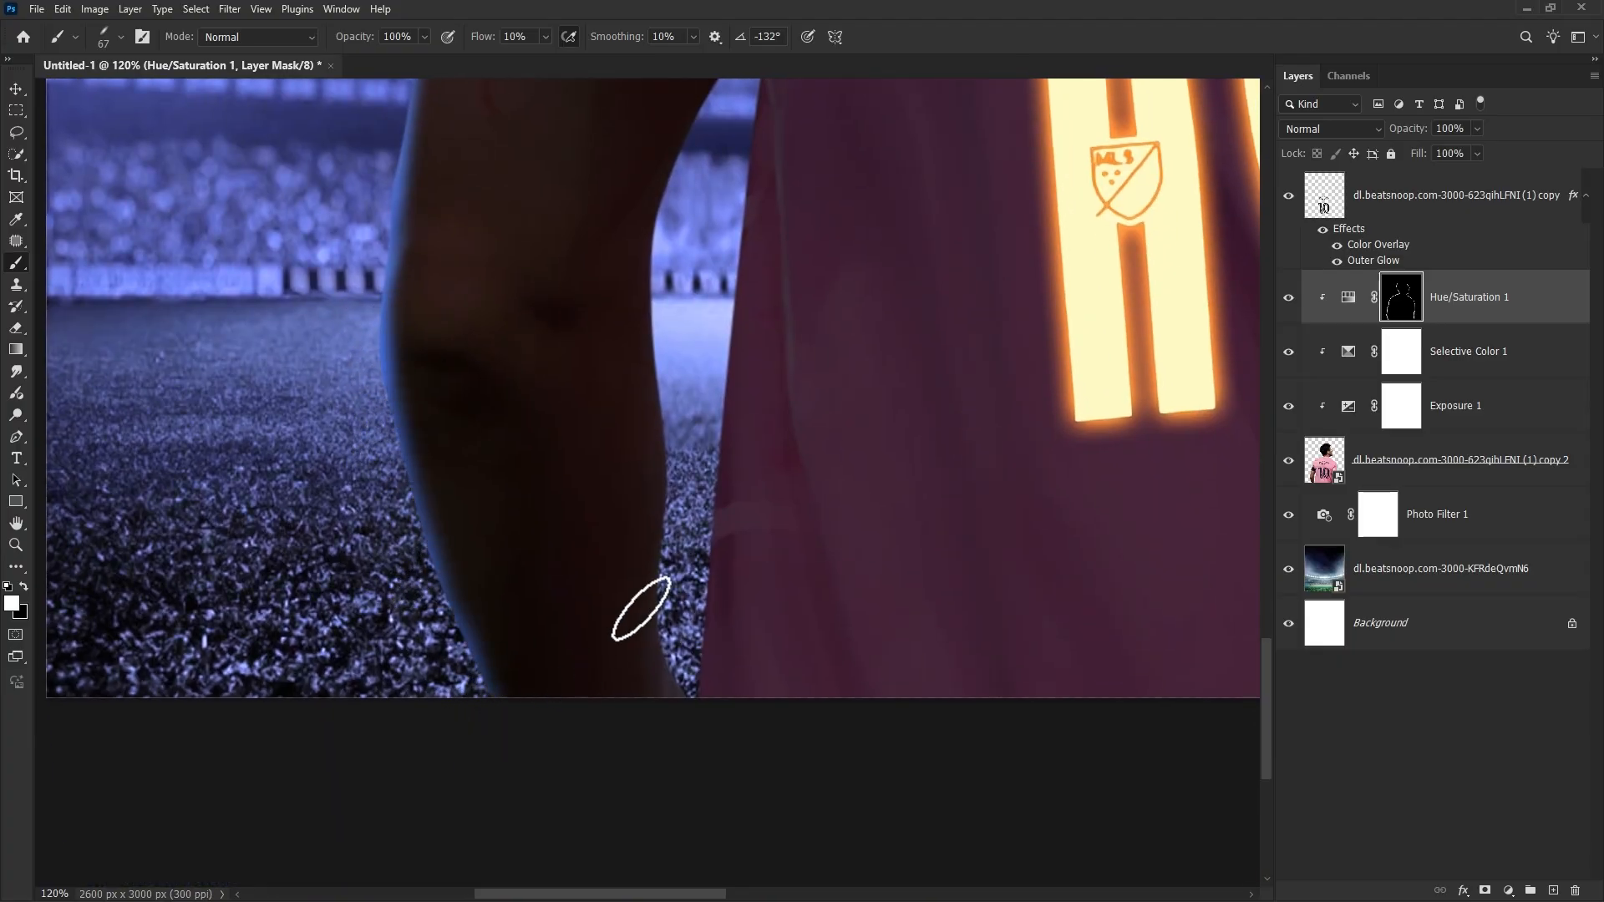
Paint the rim light along the shirt's side in the gap beside the left-hand arm, using a 51 px brush angled -118°.
left_click_drag(728, 251, 573, 520)
scroll(601, 319, "up", 4)
right_click(589, 316)
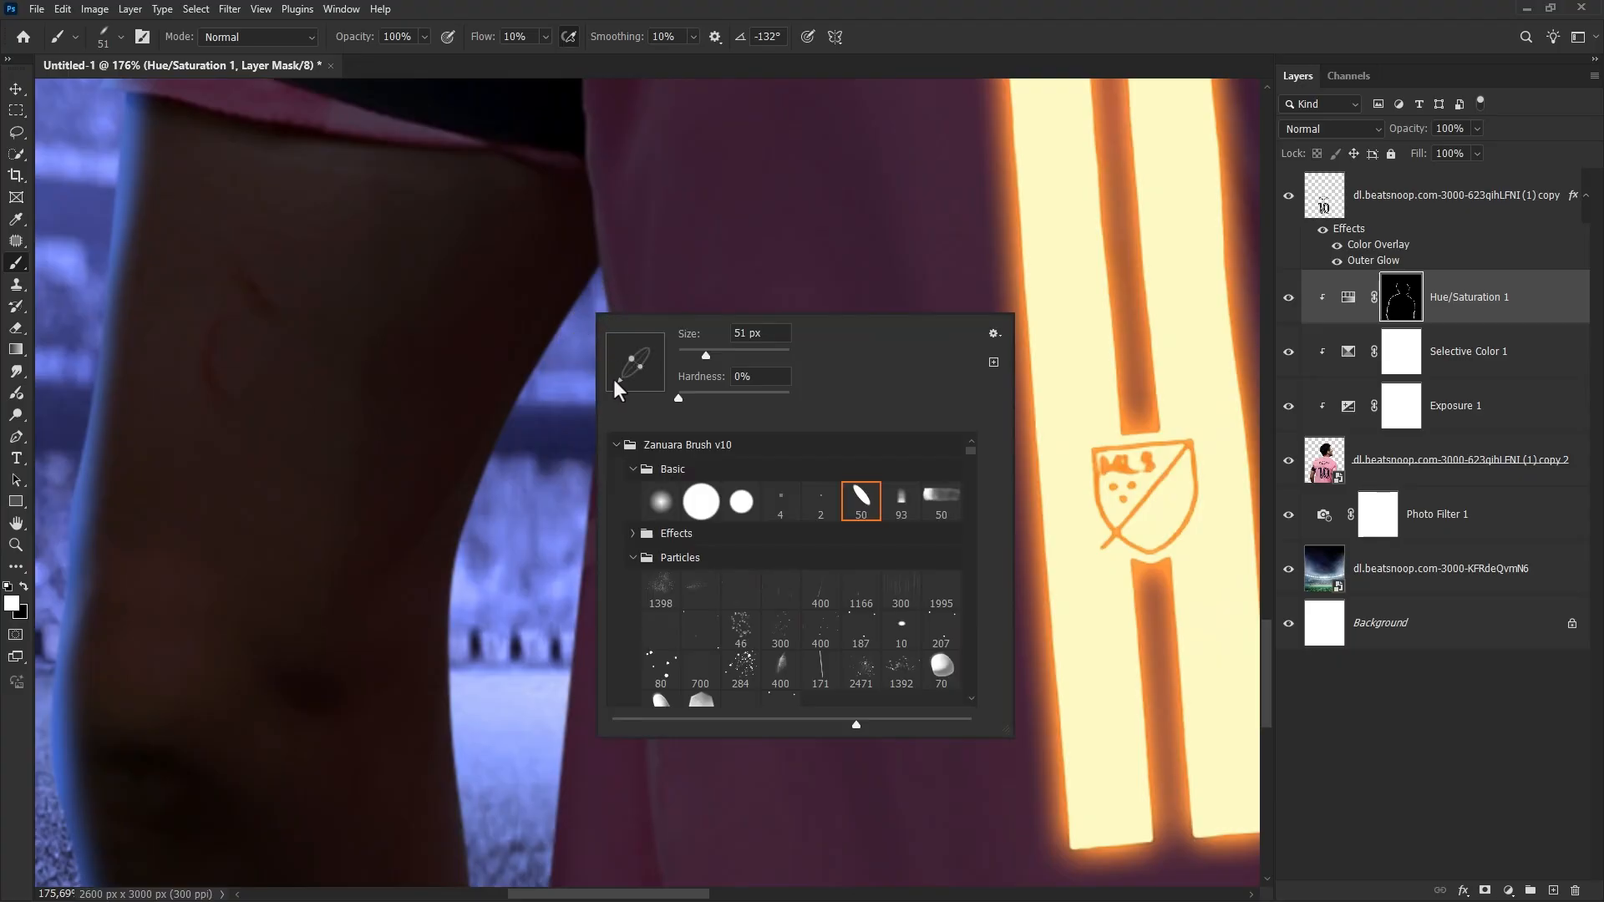
mouse_move(587, 291)
left_mouse_down()
mouse_move(600, 371)
mouse_move(566, 616)
left_mouse_up()
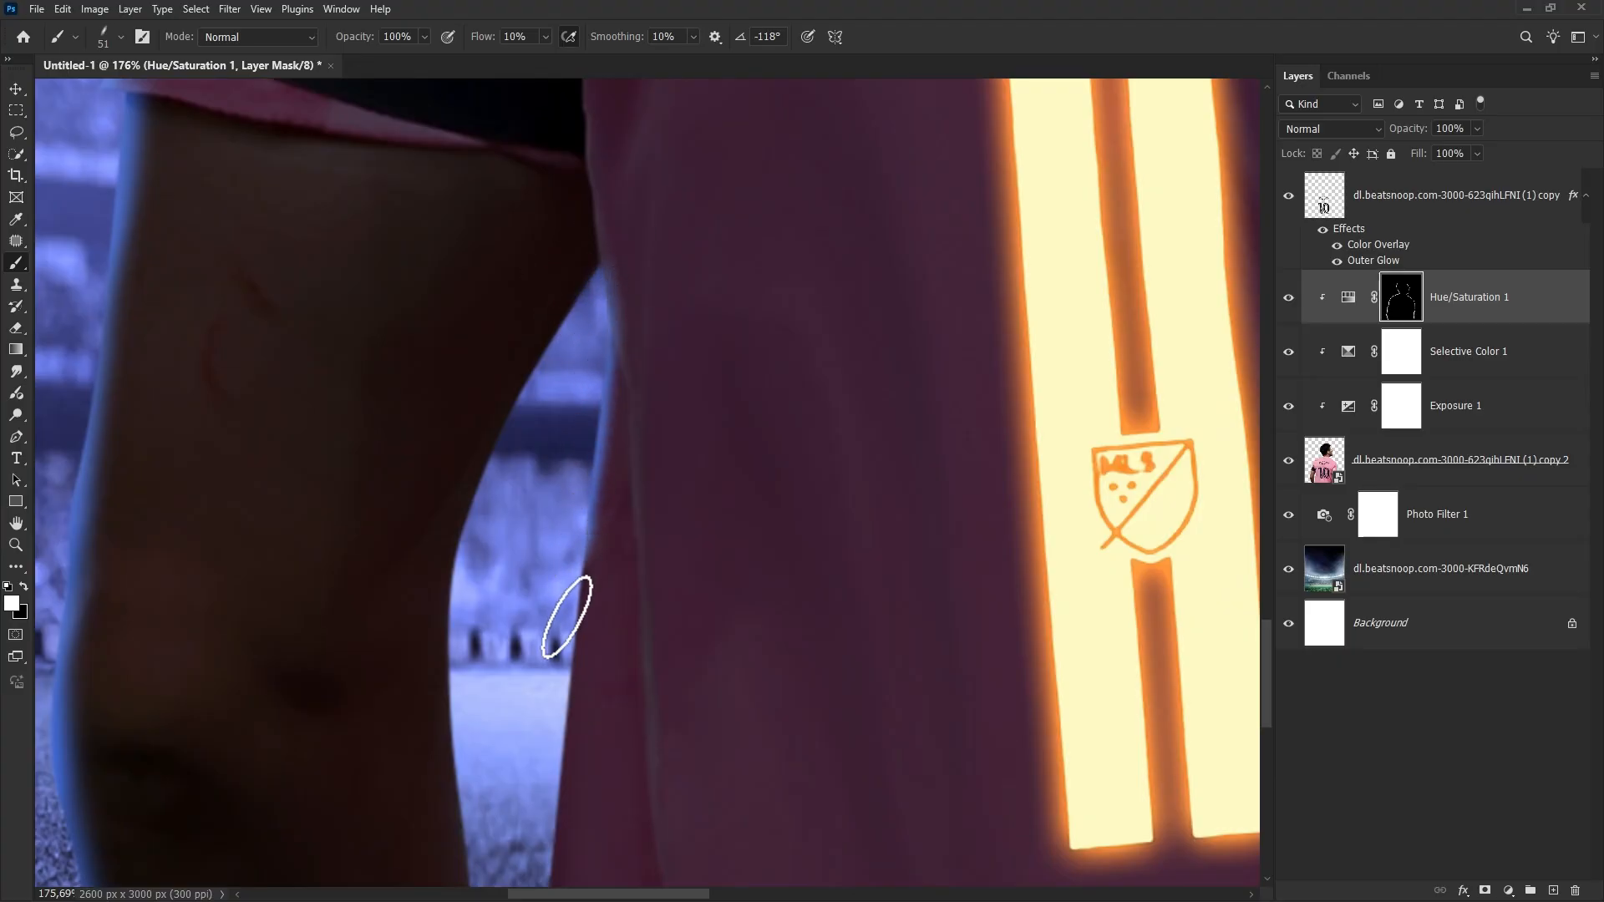
left_click_drag(567, 522, 558, 266)
scroll(566, 257, "down", 2)
mouse_move(576, 213)
left_mouse_down()
mouse_move(521, 687)
mouse_move(511, 384)
mouse_move(500, 614)
left_mouse_up()
Lower the brush flow to 1% and paint soft blue light inward from the forehead and brow on the mask.
right_click(510, 365, "alt")
scroll(499, 615, "down", 5)
scroll(591, 512, "up", 10)
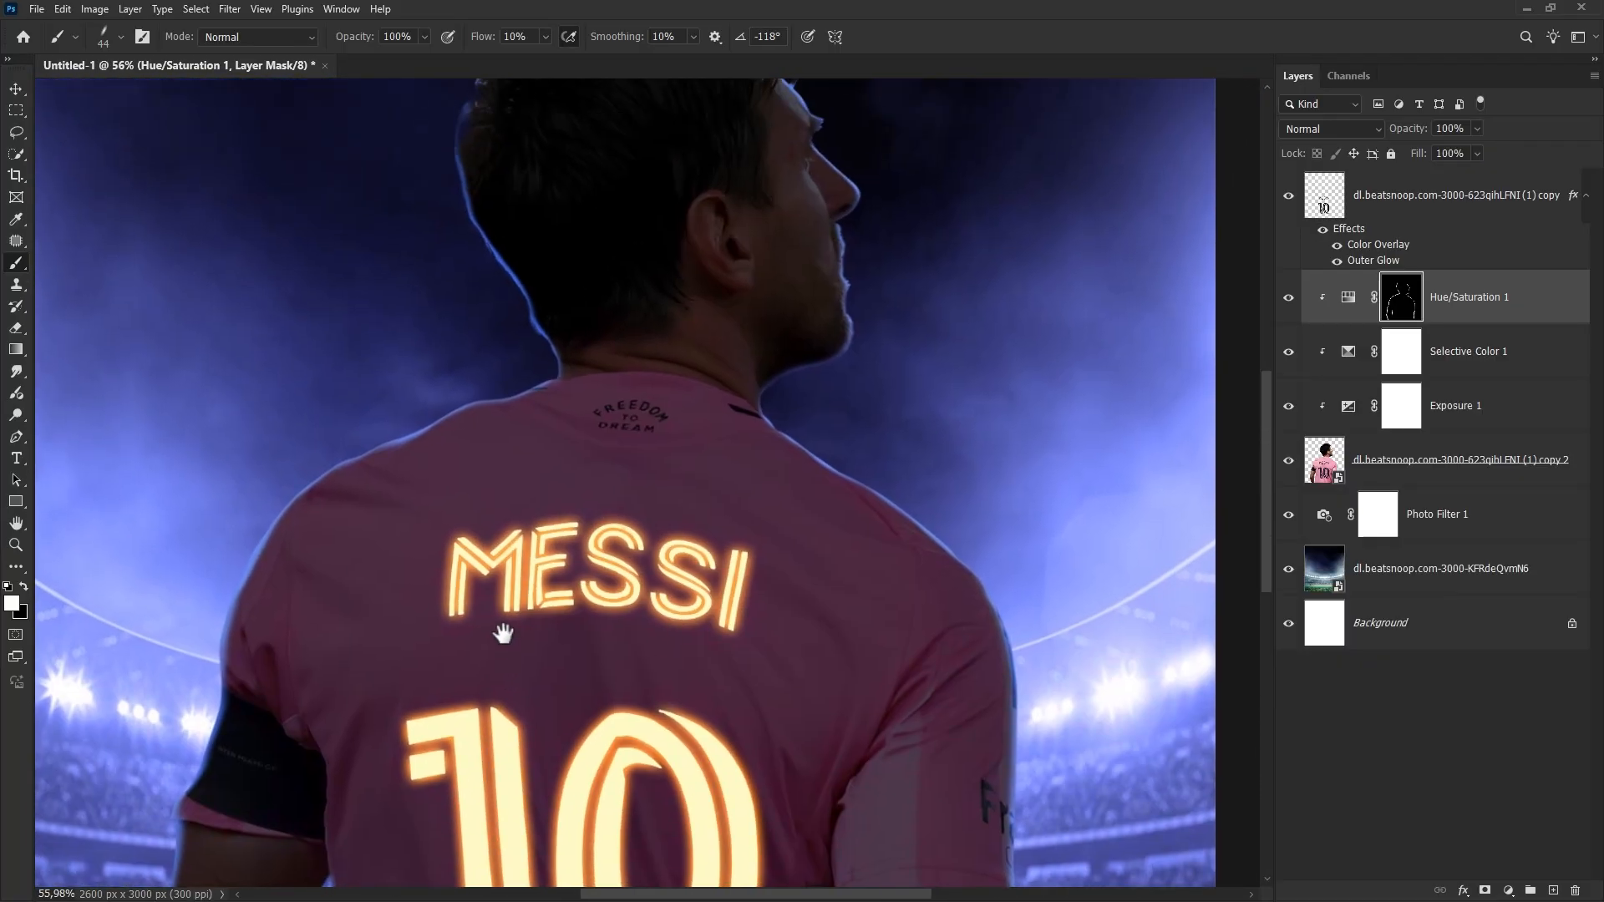
scroll(618, 420, "up", 4)
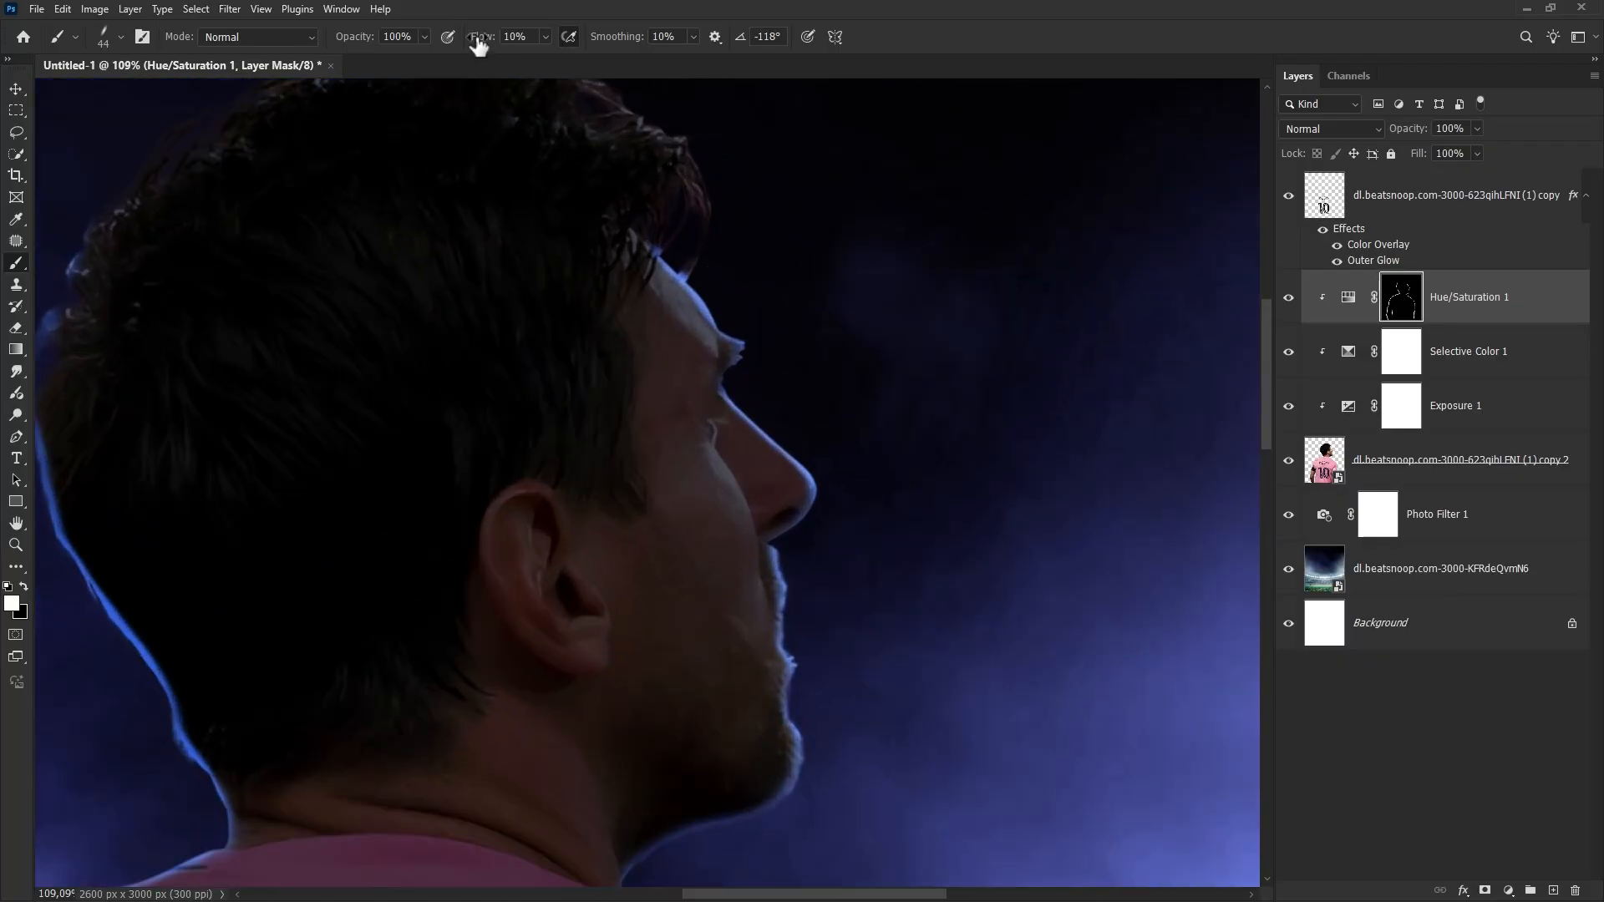
scroll(719, 284, "up", 2)
right_click(739, 265)
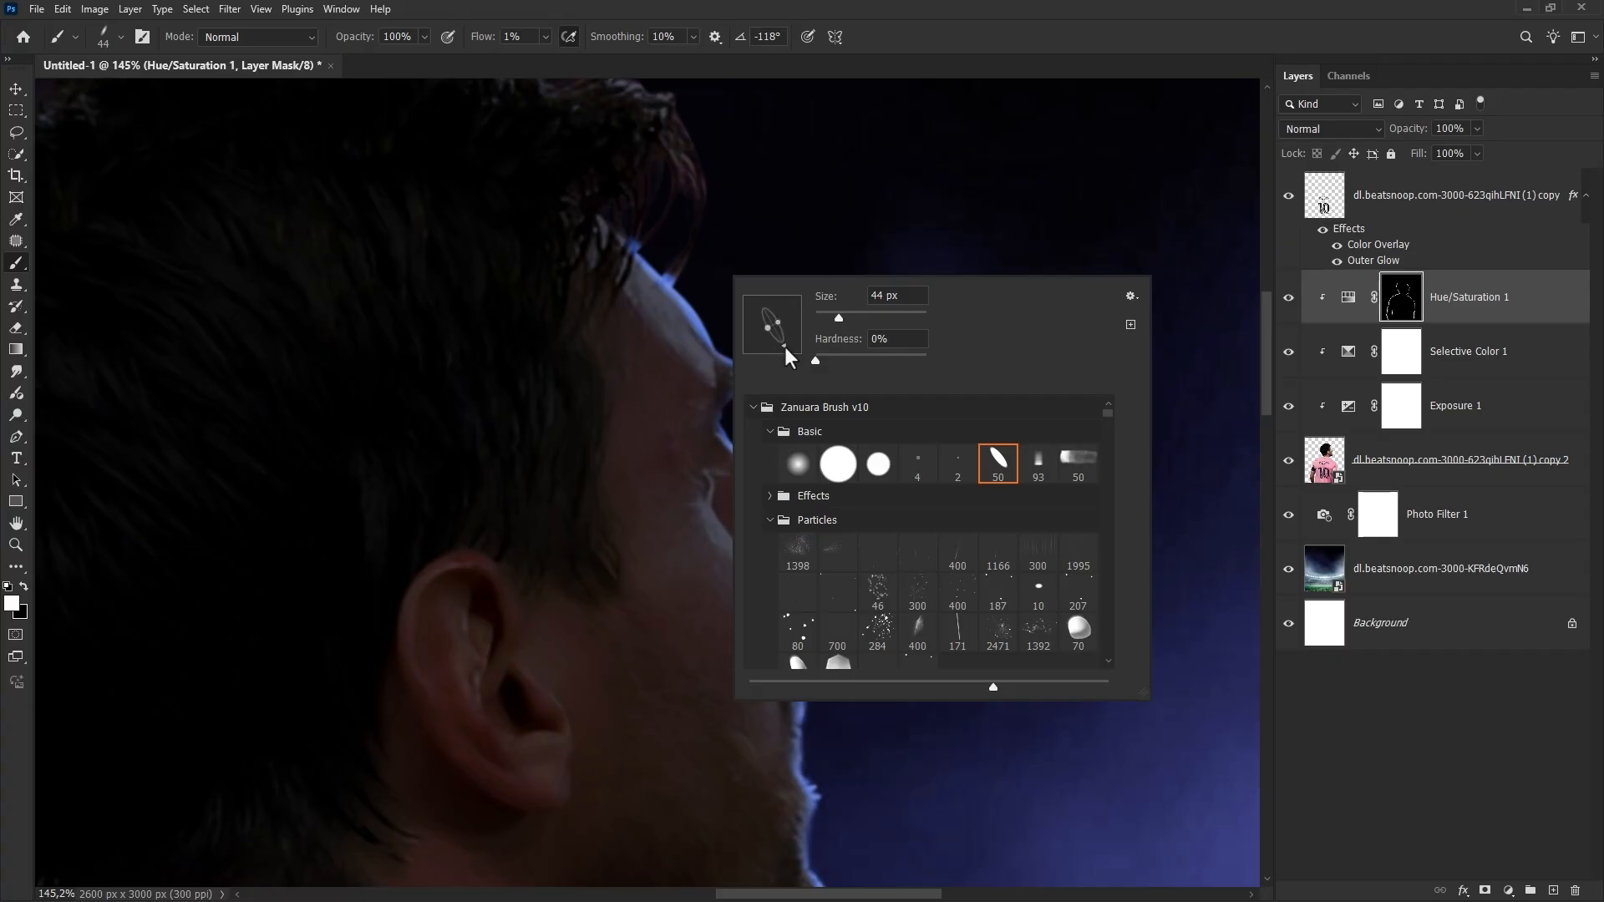
left_click_drag(784, 347, 790, 349)
mouse_move(638, 271)
left_mouse_down()
mouse_move(661, 272)
mouse_move(676, 336)
left_mouse_up()
scroll(662, 260, "up", 1)
left_click_drag(712, 281, 739, 530)
left_click_drag(739, 334, 758, 341)
Extend the soft blue light over the front hair and fringe with the brush angled -51°.
mouse_move(739, 456)
left_mouse_down()
mouse_move(740, 391)
mouse_move(683, 310)
mouse_move(506, 188)
left_mouse_up()
scroll(645, 210, "down", 5)
left_click_drag(648, 211, 665, 211)
mouse_move(684, 269)
left_mouse_down()
mouse_move(684, 365)
mouse_move(673, 351)
mouse_move(708, 320)
left_mouse_up()
scroll(678, 355, "up", 2)
mouse_move(673, 311)
left_mouse_down()
mouse_move(615, 229)
mouse_move(613, 254)
mouse_move(643, 227)
mouse_move(549, 211)
left_mouse_up()
scroll(648, 230, "down", 3)
scroll(648, 236, "up", 4)
key("x")
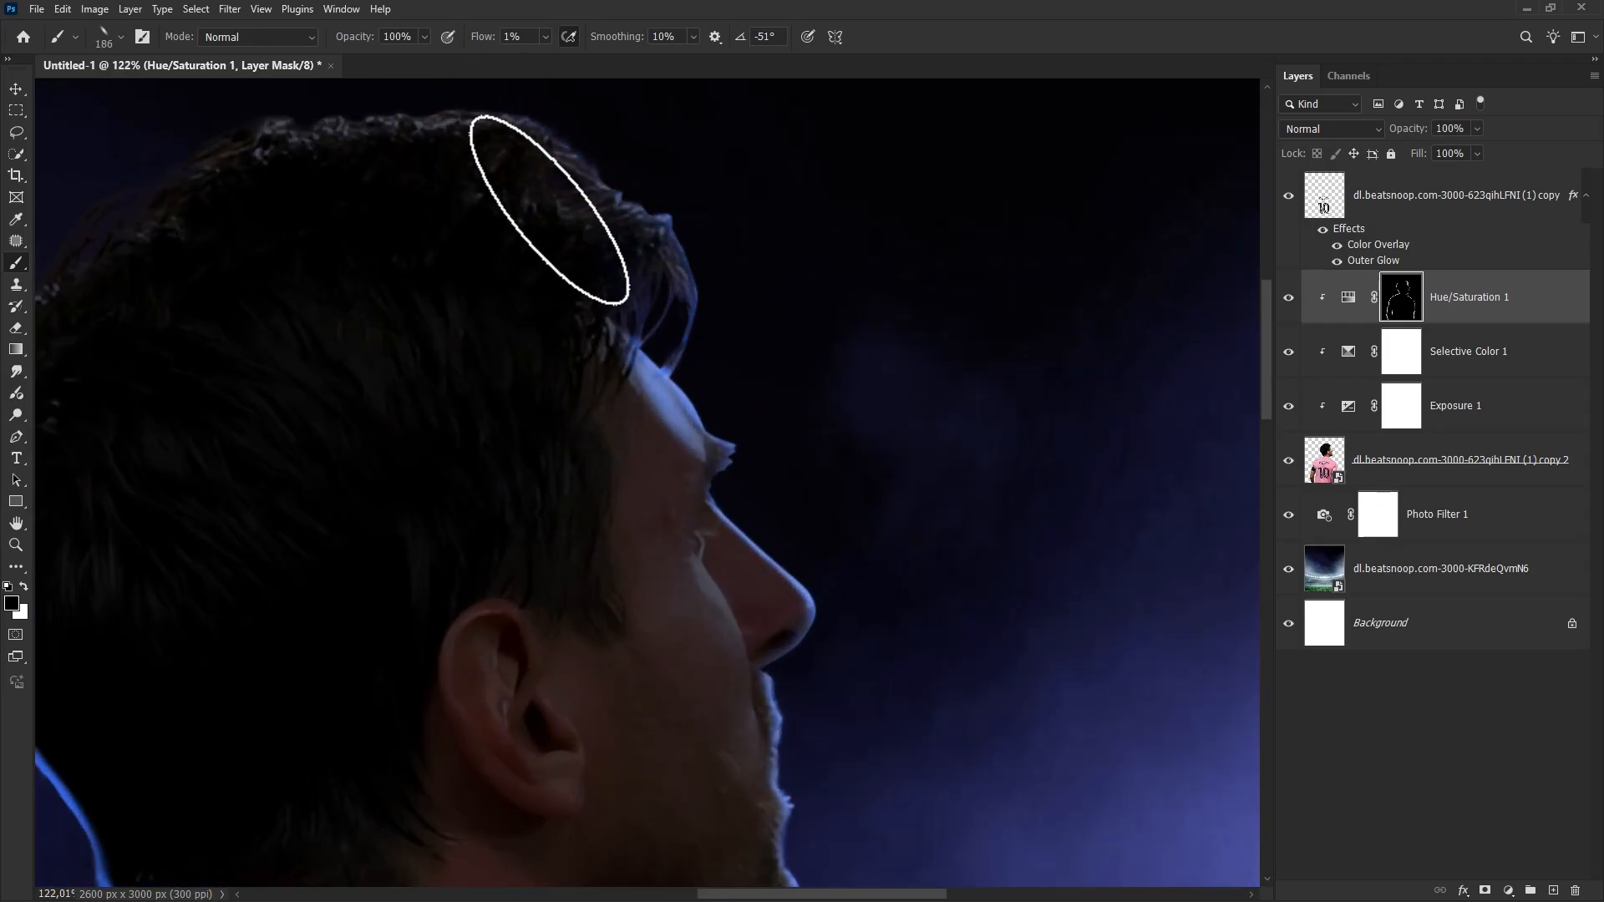
key("x")
Build up the soft blue light along the hairline, forehead and brow with white on the mask.
scroll(688, 309, "up", 2)
left_click_drag(704, 333, 688, 333)
left_click_drag(702, 430, 613, 175)
left_click_drag(643, 293, 606, 302)
Rotate the brush to -65° and paint fine blue light along the nose bridge and around the eye.
scroll(603, 335, "up", 2)
right_click(637, 318)
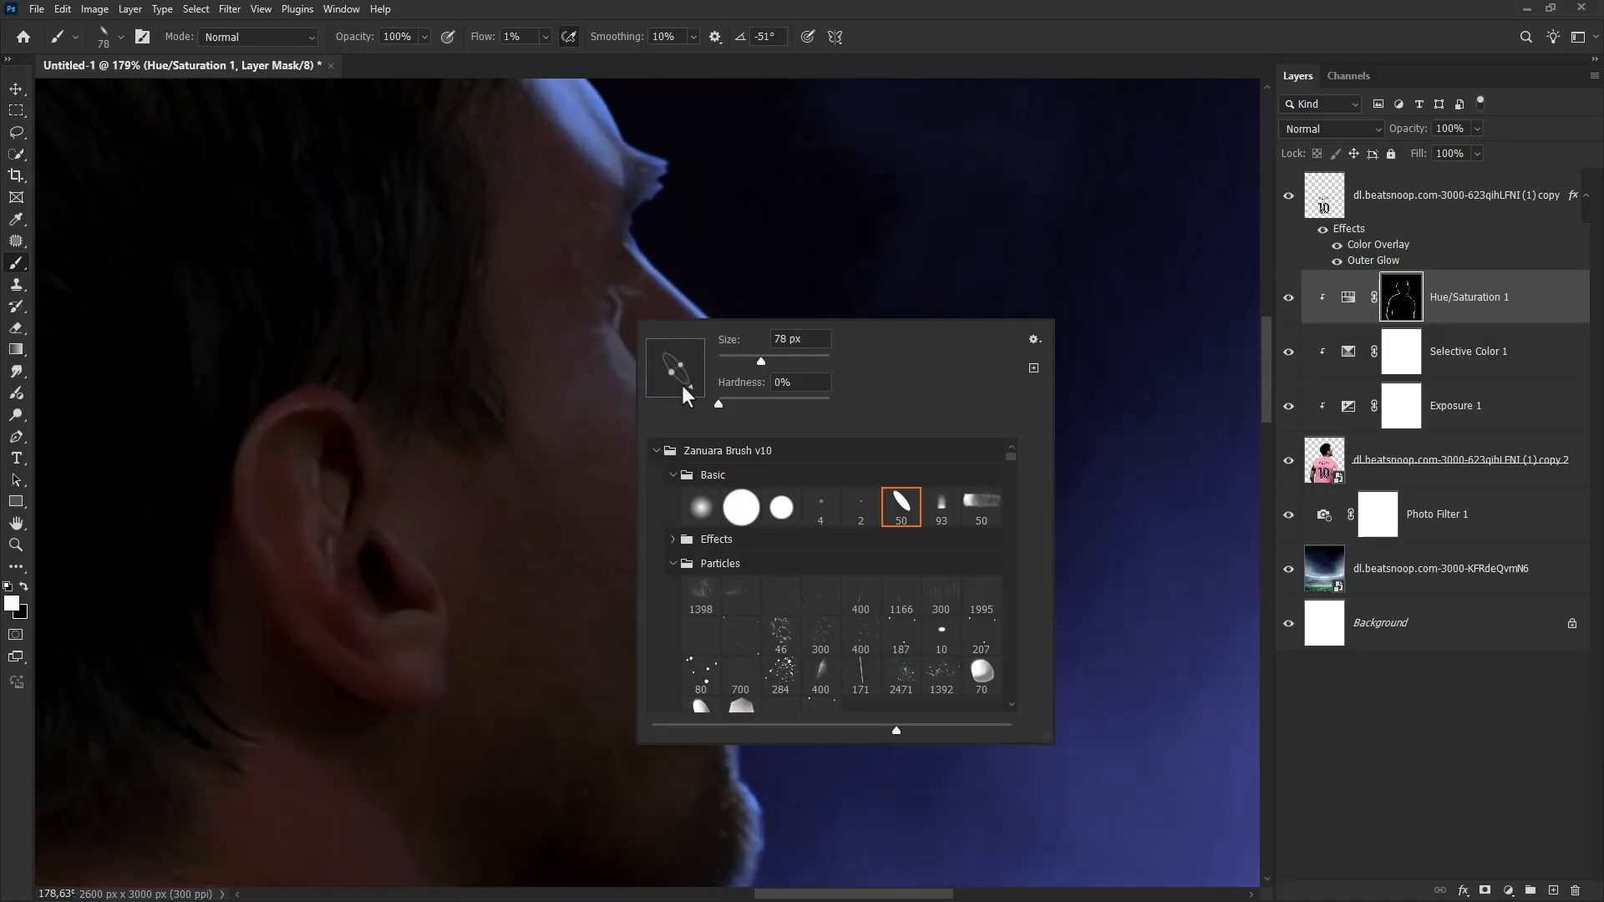
left_click_drag(683, 385, 687, 393)
left_click(596, 373)
scroll(623, 340, "up", 1)
mouse_move(623, 329)
left_mouse_down()
mouse_move(597, 324)
mouse_move(588, 273)
mouse_move(574, 281)
left_mouse_up()
scroll(622, 309, "up", 3)
scroll(639, 285, "up", 1)
scroll(602, 318, "down", 1)
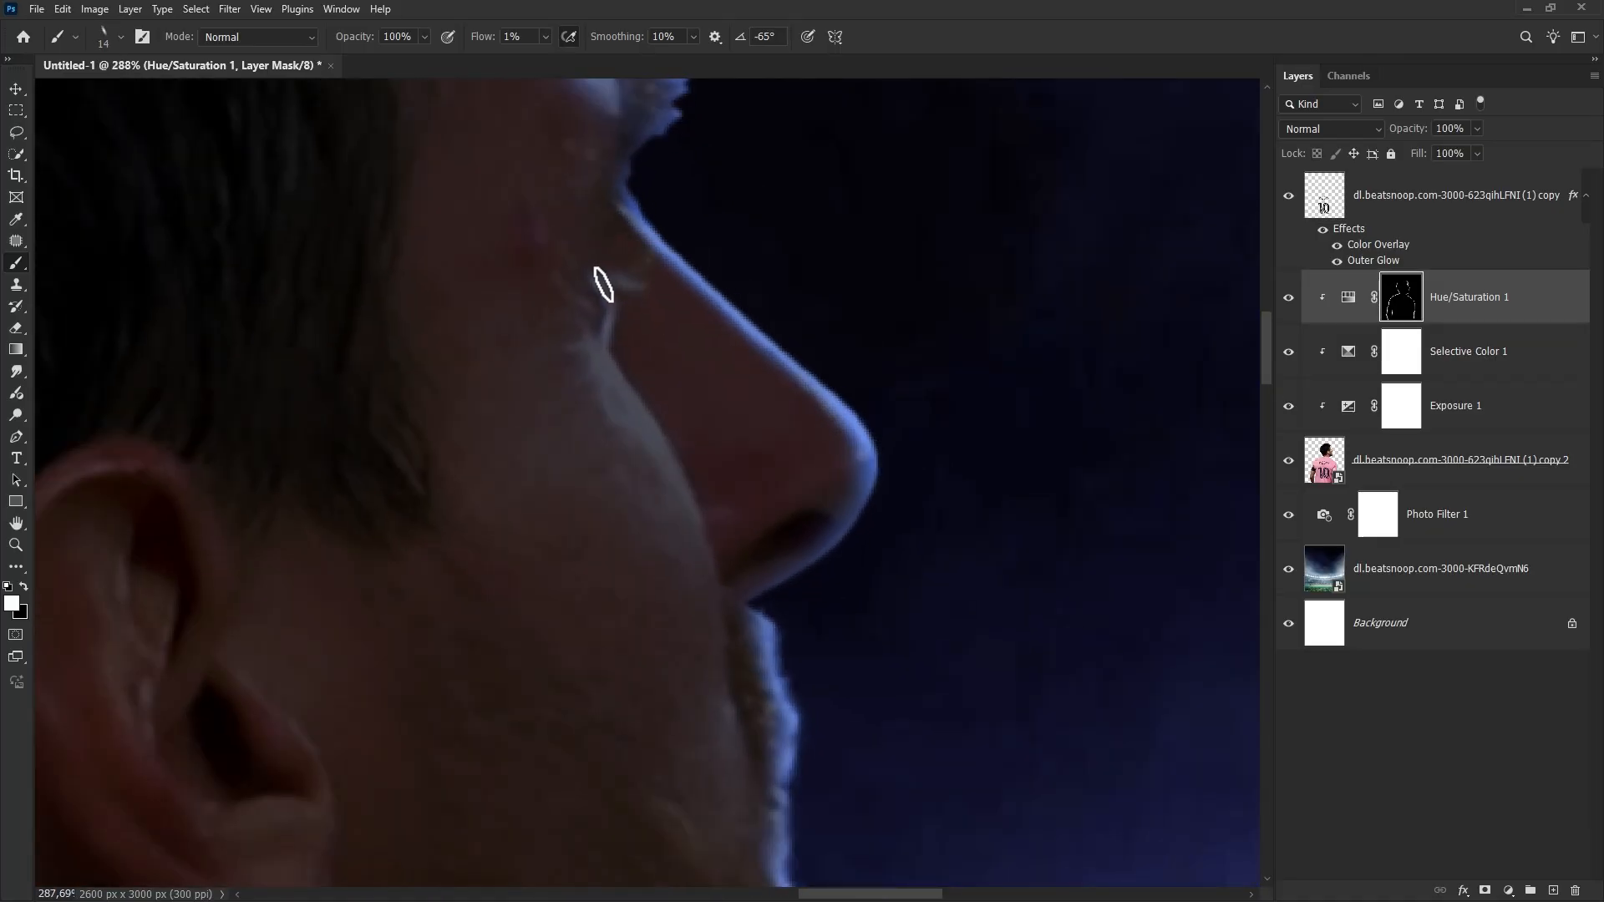
Paint soft blue light along the cheek contour with a 37 px brush, continuing over the mouth, beard and chin.
scroll(651, 359, "down", 2)
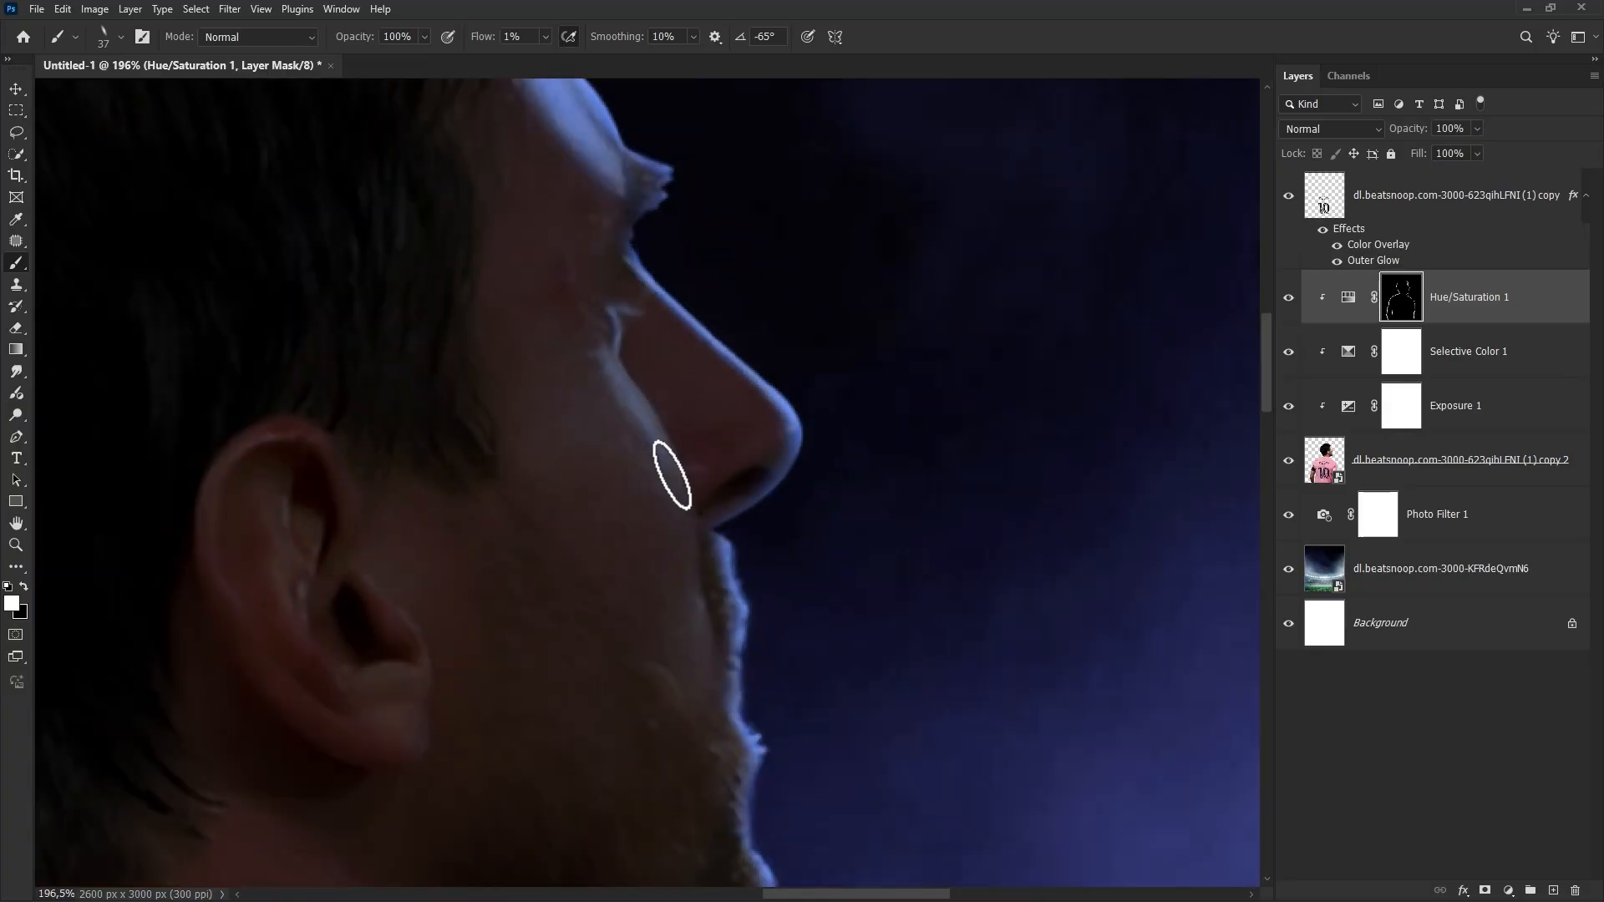
left_click_drag(674, 465, 626, 404)
left_click_drag(690, 566, 700, 662)
mouse_move(625, 405)
left_mouse_down()
mouse_move(643, 405)
mouse_move(658, 442)
mouse_move(752, 449)
left_mouse_up()
scroll(598, 326, "down", 3)
scroll(710, 710, "up", 2)
scroll(686, 316, "down", 2)
mouse_move(698, 384)
left_mouse_down()
mouse_move(700, 642)
mouse_move(683, 340)
left_mouse_up()
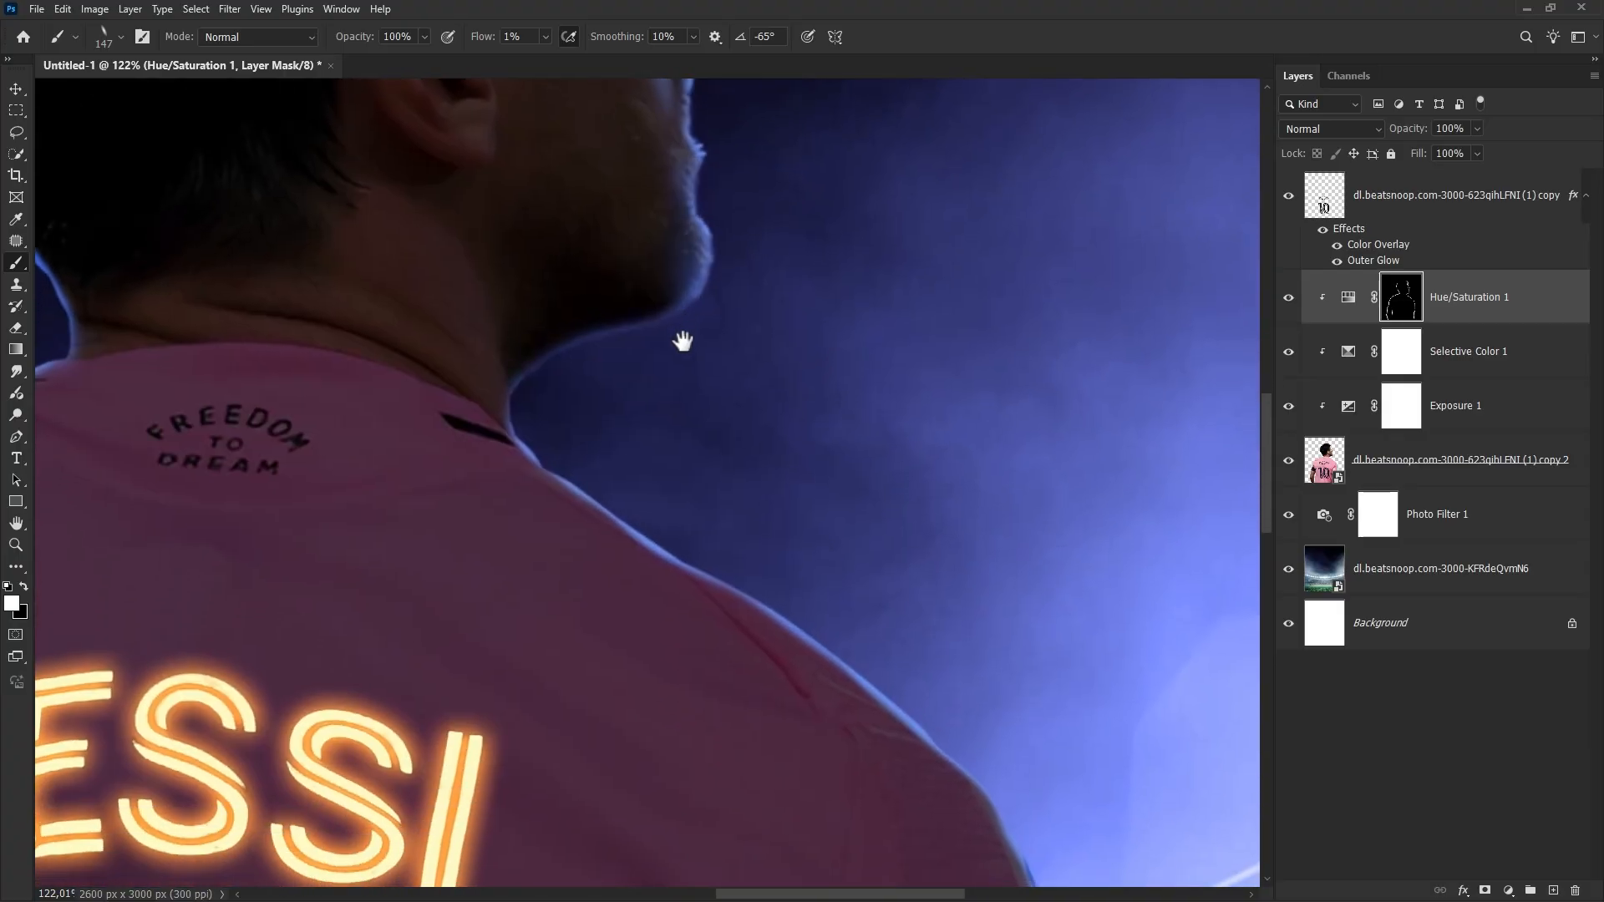
Rotate the brush to -56° and paint soft blue light down the front neck muscle with a 71 px brush.
scroll(539, 421, "up", 2)
left_click_drag(518, 404, 647, 434)
right_click(603, 376)
left_click_drag(603, 374, 538, 373)
scroll(576, 316, "up", 1)
scroll(576, 316, "up", 2)
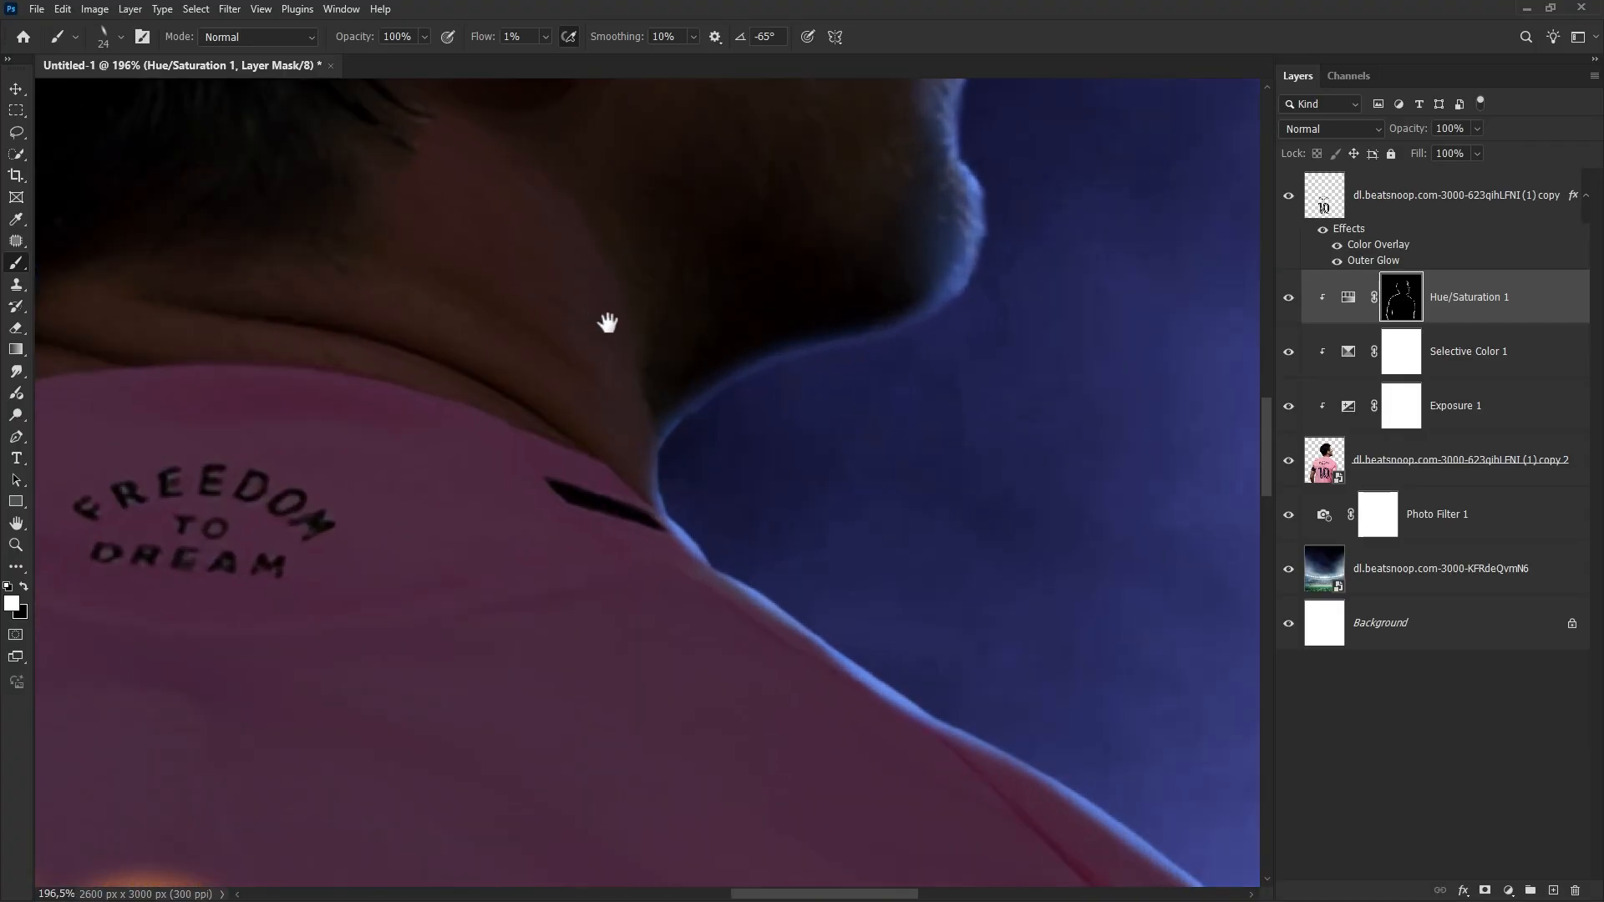
left_click_drag(605, 321, 636, 362)
right_click(633, 357)
left_click(692, 422)
mouse_move(597, 296)
left_mouse_down()
mouse_move(621, 295)
mouse_move(673, 499)
left_mouse_up()
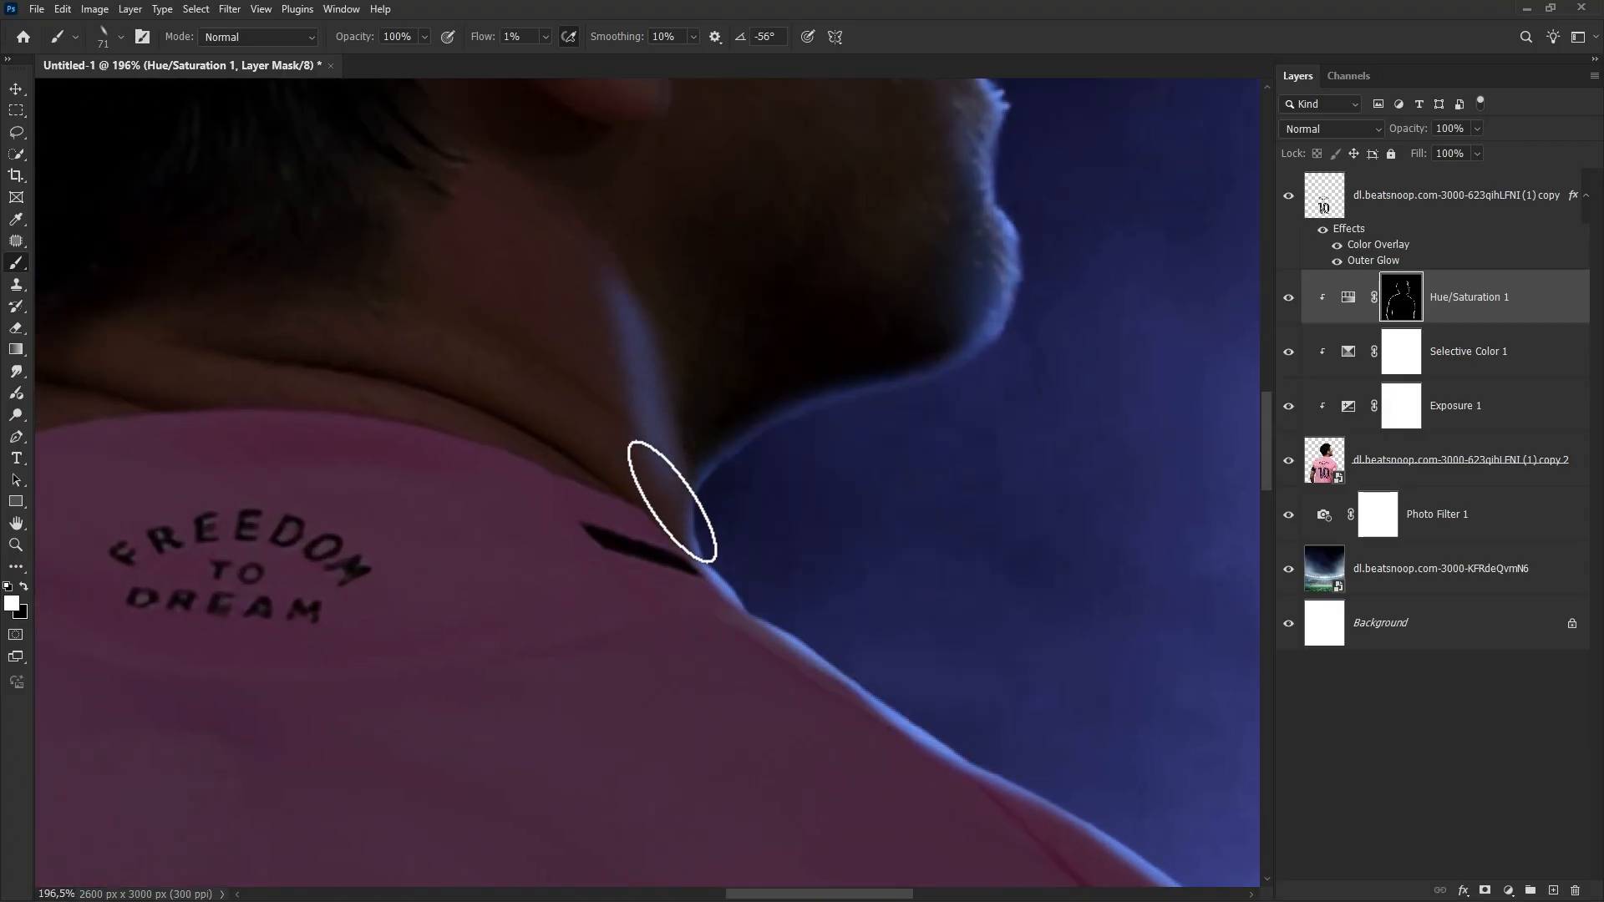
left_click_drag(617, 411, 609, 411)
Add blue light along the neck creases with the brush angled -35°, then soften the neck highlights with black.
mouse_move(464, 362)
left_mouse_down()
mouse_move(592, 437)
mouse_move(710, 548)
left_mouse_up()
mouse_move(447, 381)
left_mouse_down()
mouse_move(504, 440)
mouse_move(660, 537)
left_mouse_up()
right_click(680, 541)
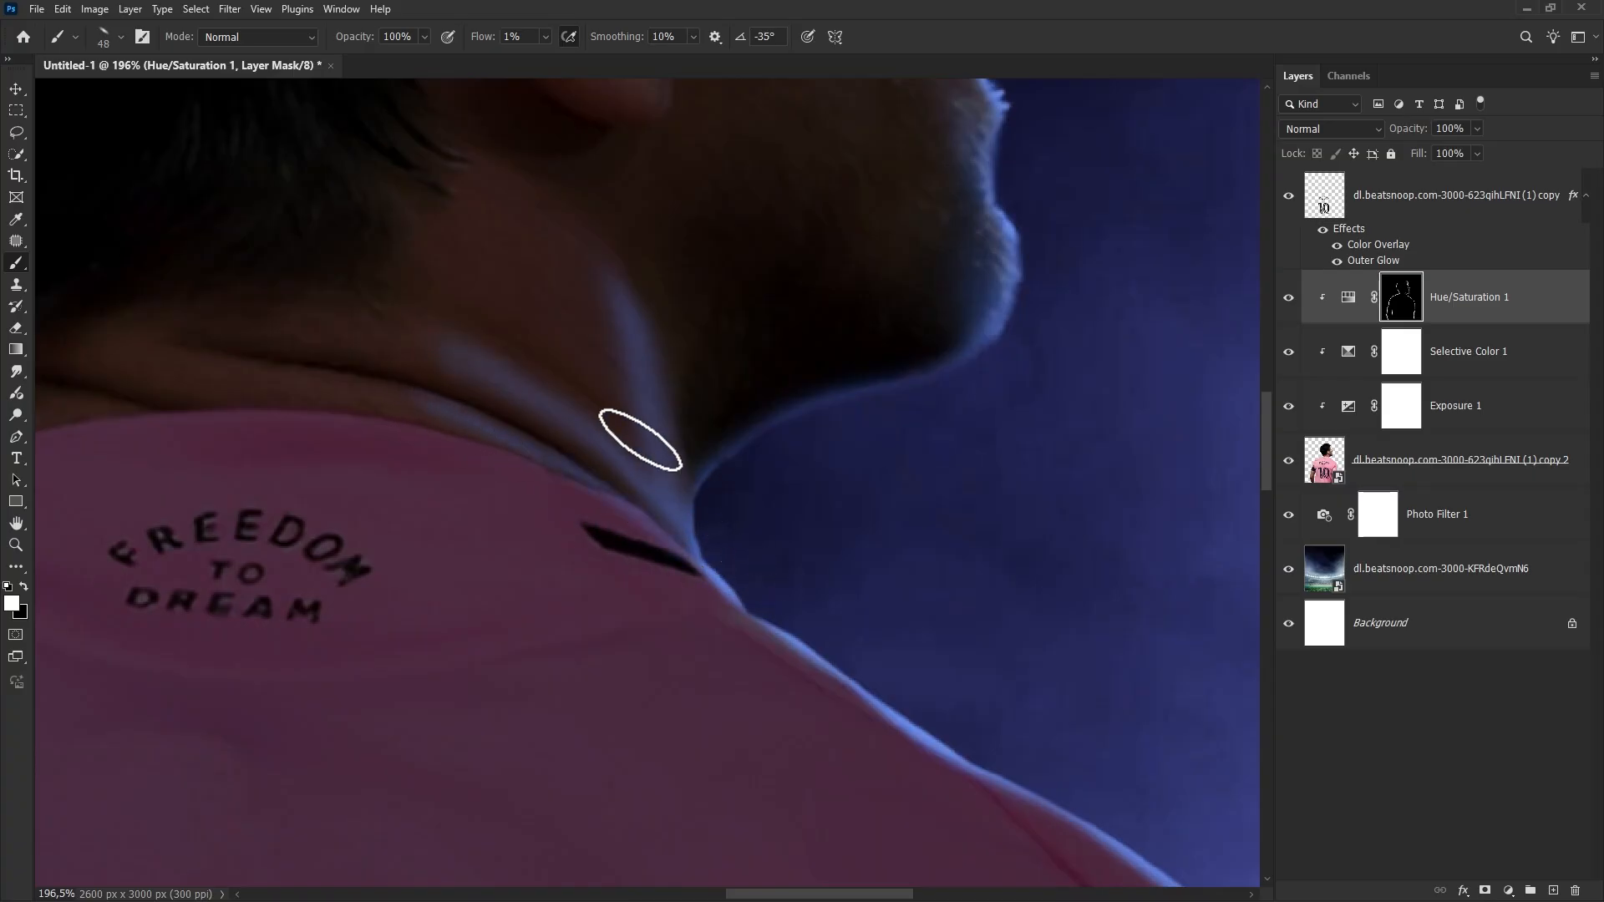
scroll(637, 440, "up", 1)
mouse_move(596, 406)
left_mouse_down()
mouse_move(626, 406)
mouse_move(645, 499)
left_mouse_up()
key("x")
mouse_move(578, 321)
left_mouse_down()
mouse_move(600, 322)
mouse_move(565, 455)
mouse_move(426, 451)
mouse_move(433, 403)
mouse_move(548, 419)
left_mouse_up()
scroll(608, 331, "down", 8)
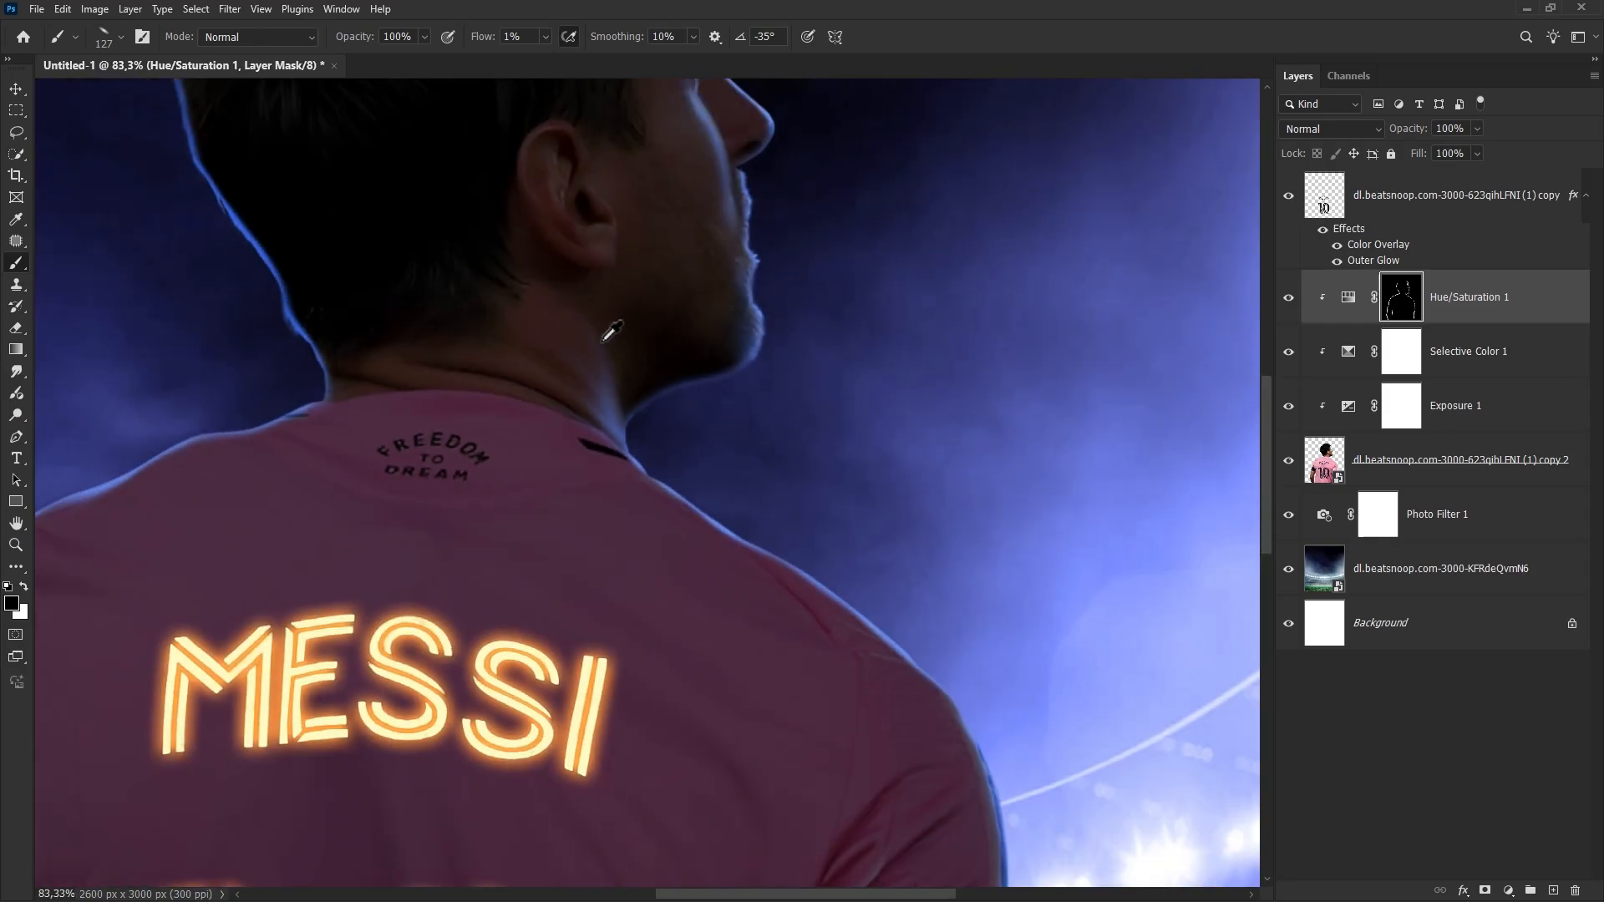
Paint a soft blue highlight on the shirt below the collar's black stripe with a brush of about 121 px.
scroll(392, 417, "up", 3)
left_click_drag(359, 365, 232, 263)
scroll(650, 409, "up", 3)
mouse_move(692, 404)
left_mouse_down()
mouse_move(647, 403)
mouse_move(524, 326)
left_mouse_up()
scroll(625, 355, "up", 2)
left_click_drag(374, 349, 409, 338)
key("x")
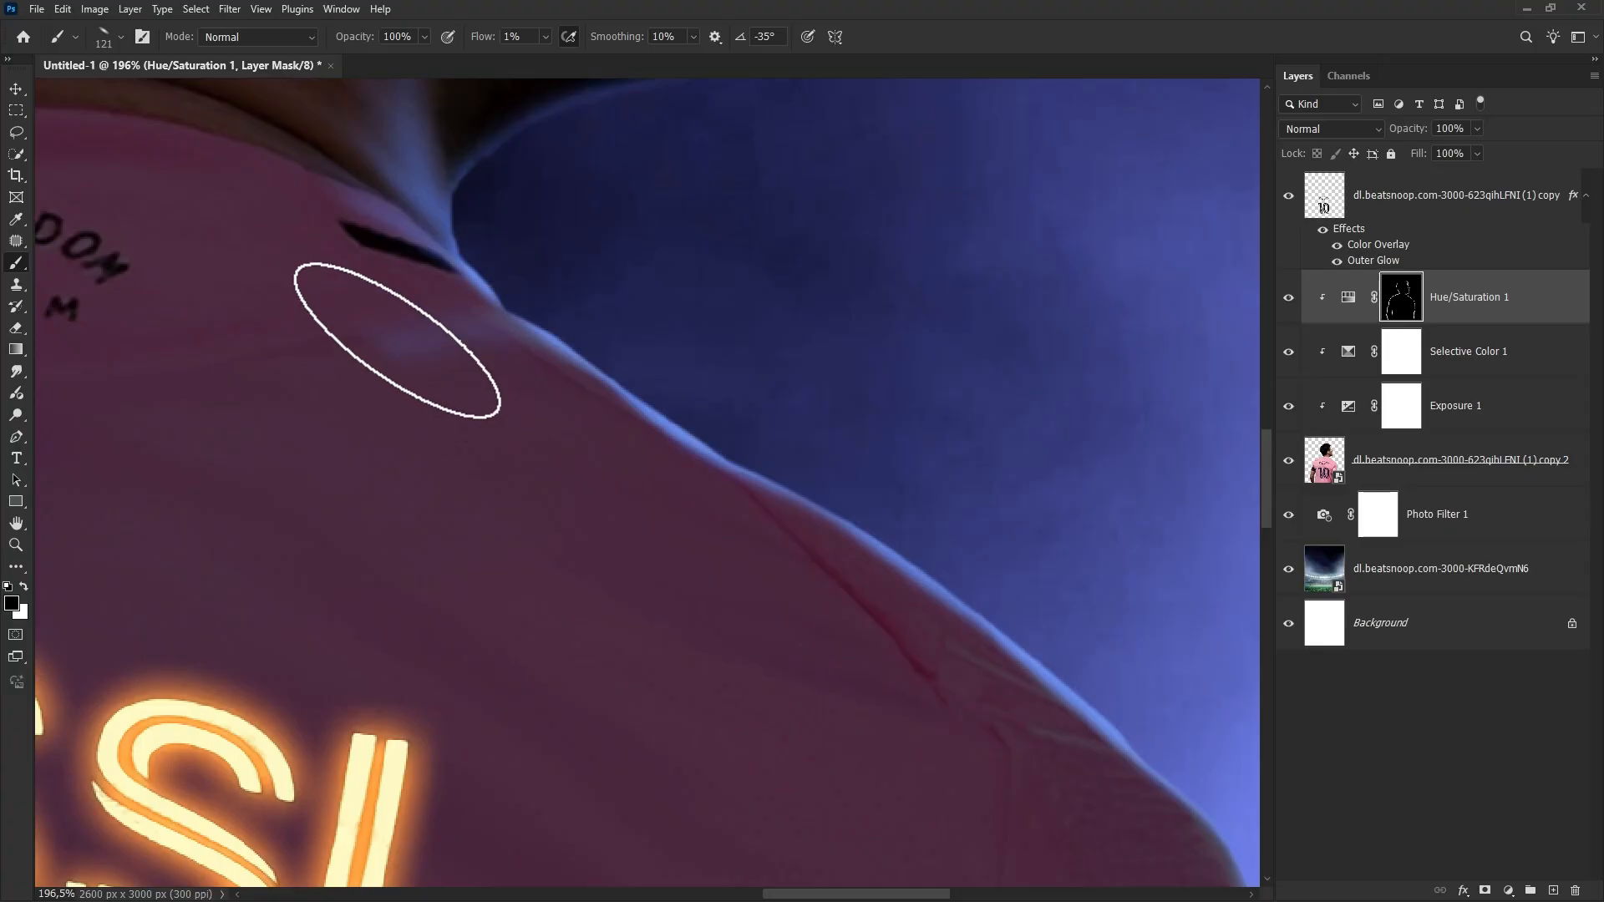
key("x")
Paint soft blue light along the right-hand shoulder edge, seam and upper sleeve folds, rotating the brush to -29°.
mouse_move(769, 494)
left_mouse_down()
mouse_move(543, 261)
mouse_move(441, 194)
left_mouse_up()
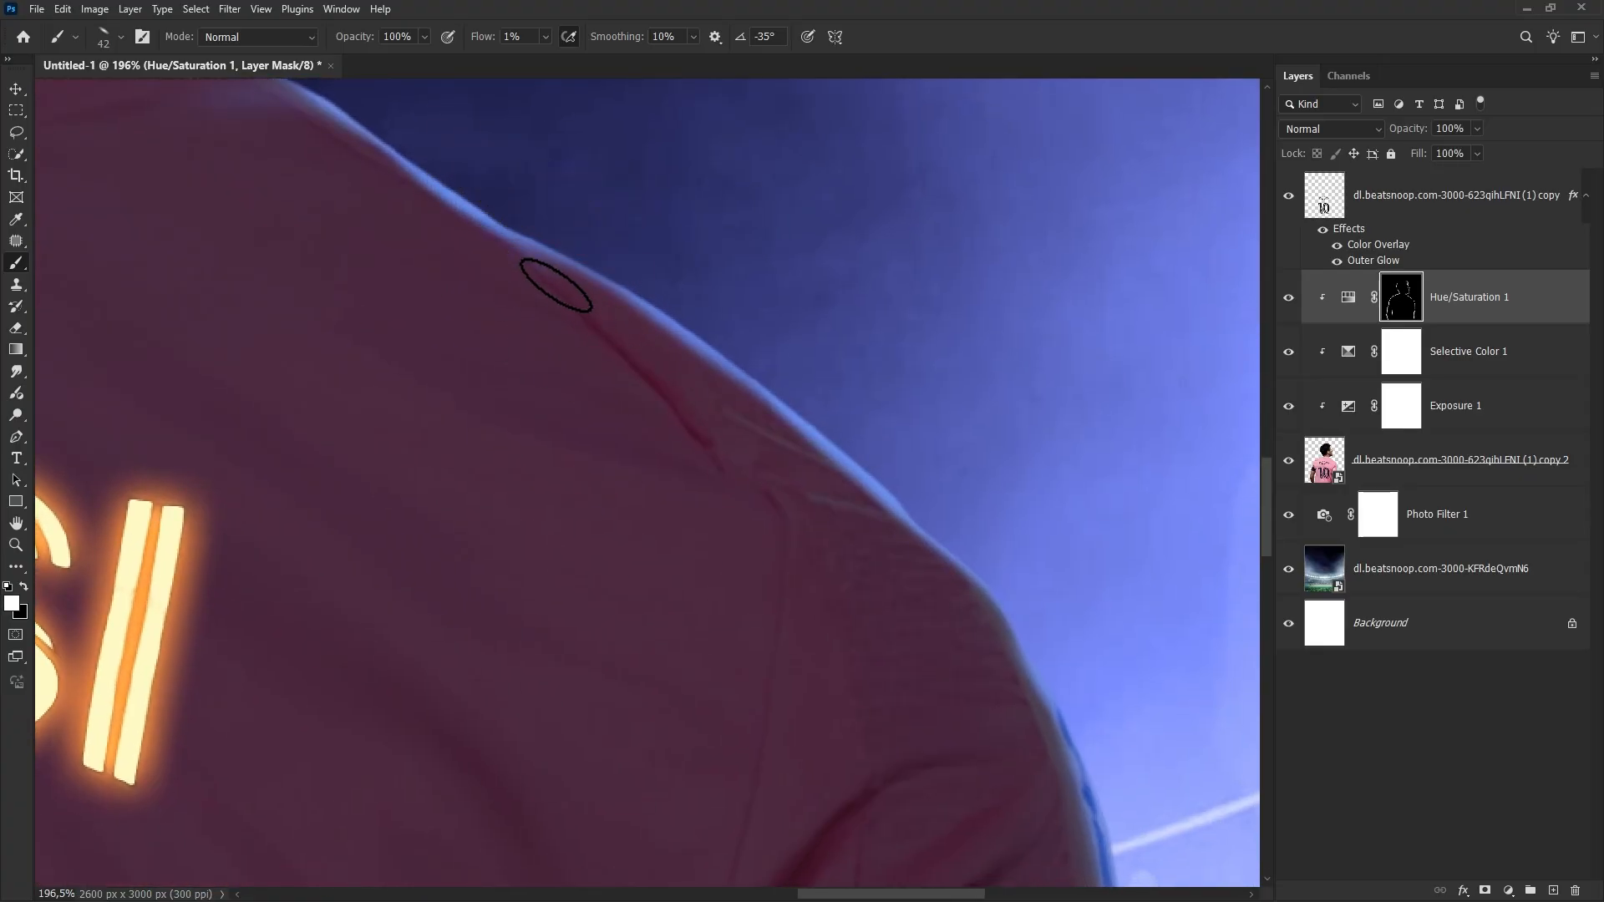
left_click_drag(830, 440, 457, 238)
right_click(611, 340)
left_click_drag(673, 408, 675, 405)
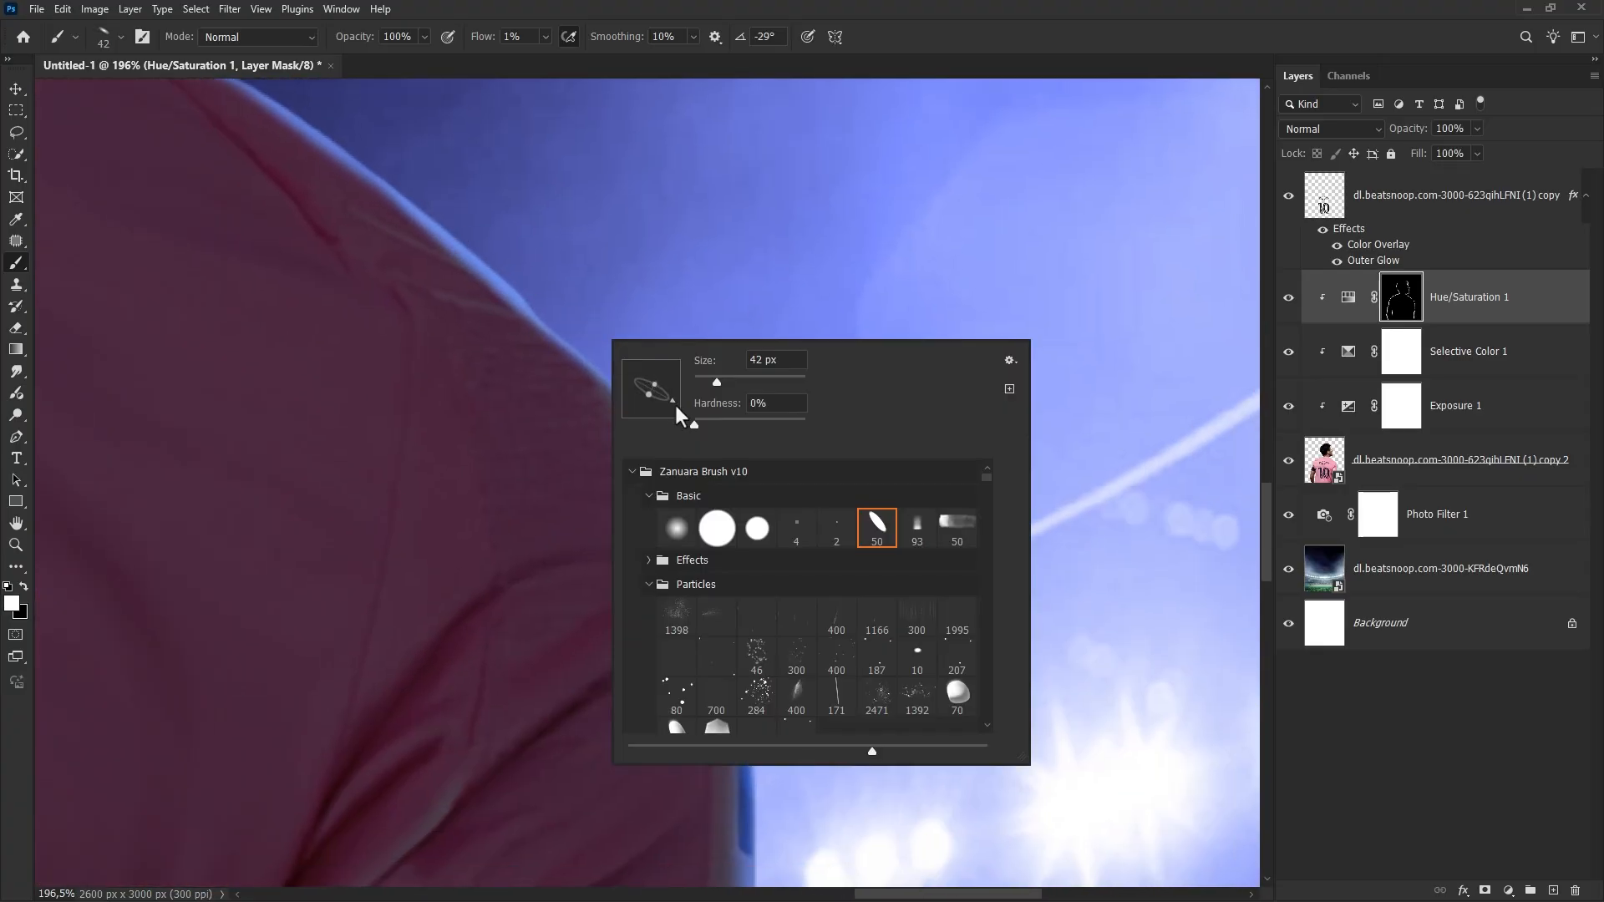
left_click_drag(519, 289, 528, 290)
left_click_drag(437, 247, 370, 220)
mouse_move(594, 351)
left_mouse_down()
mouse_move(490, 312)
mouse_move(589, 386)
left_mouse_up()
mouse_move(689, 522)
left_mouse_down()
mouse_move(603, 373)
mouse_move(603, 333)
left_mouse_up()
left_click_drag(569, 408, 776, 628)
left_click_drag(566, 374, 580, 373)
key("x")
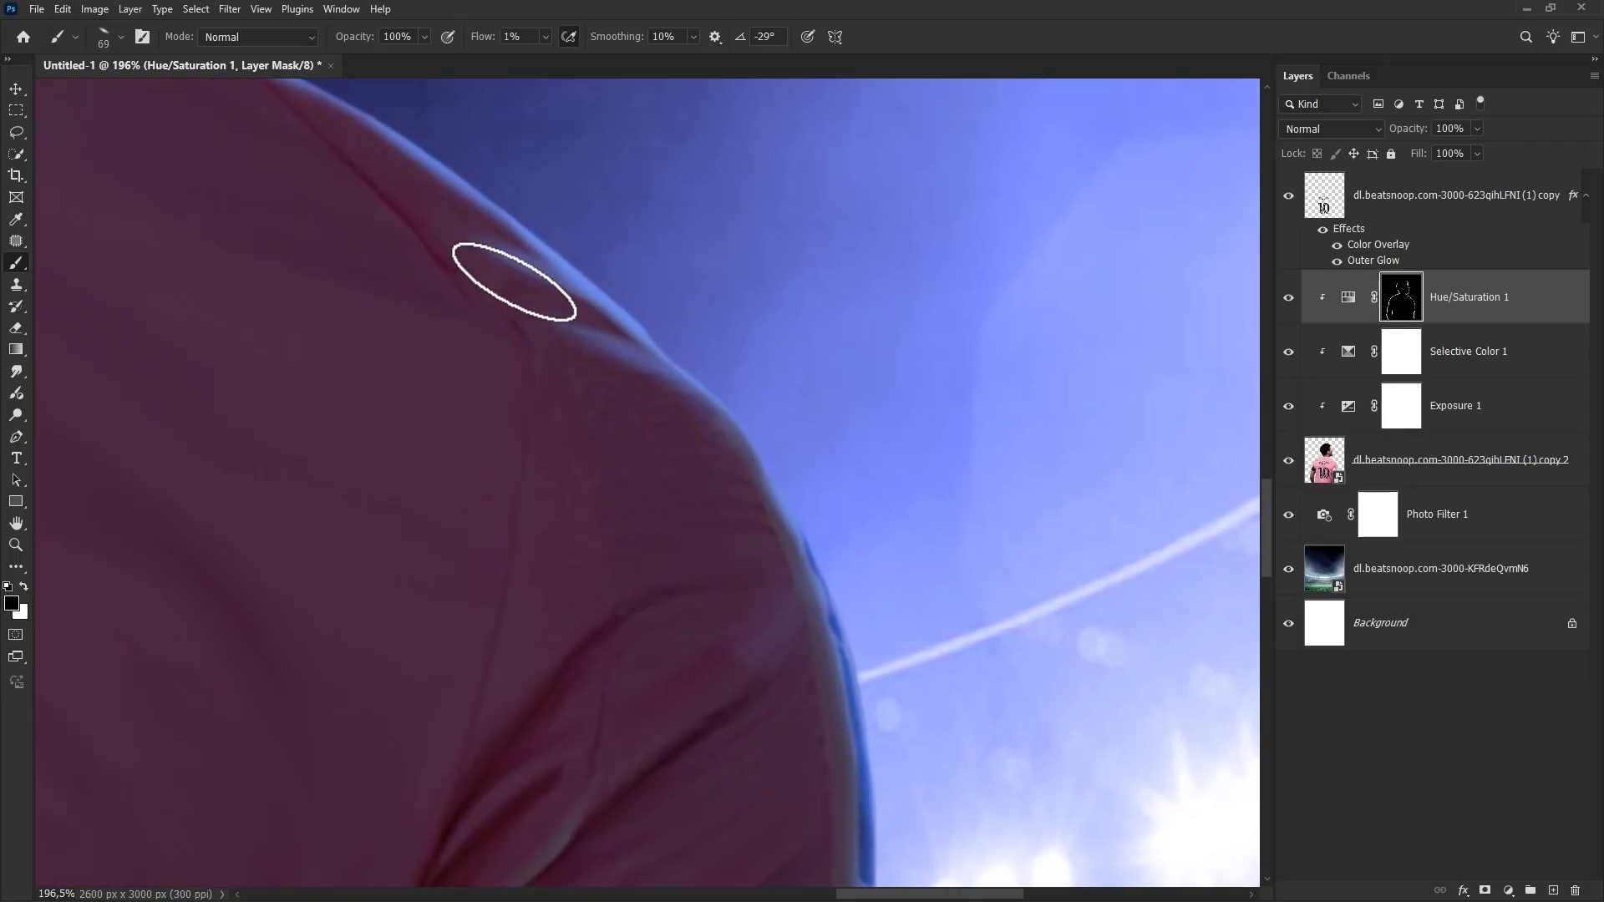
Rotate the brush to 53° and paint soft blue light on the right-hand upper sleeve folds in white.
mouse_move(802, 599)
left_mouse_down()
mouse_move(648, 208)
mouse_move(796, 415)
left_mouse_up()
right_click(831, 387)
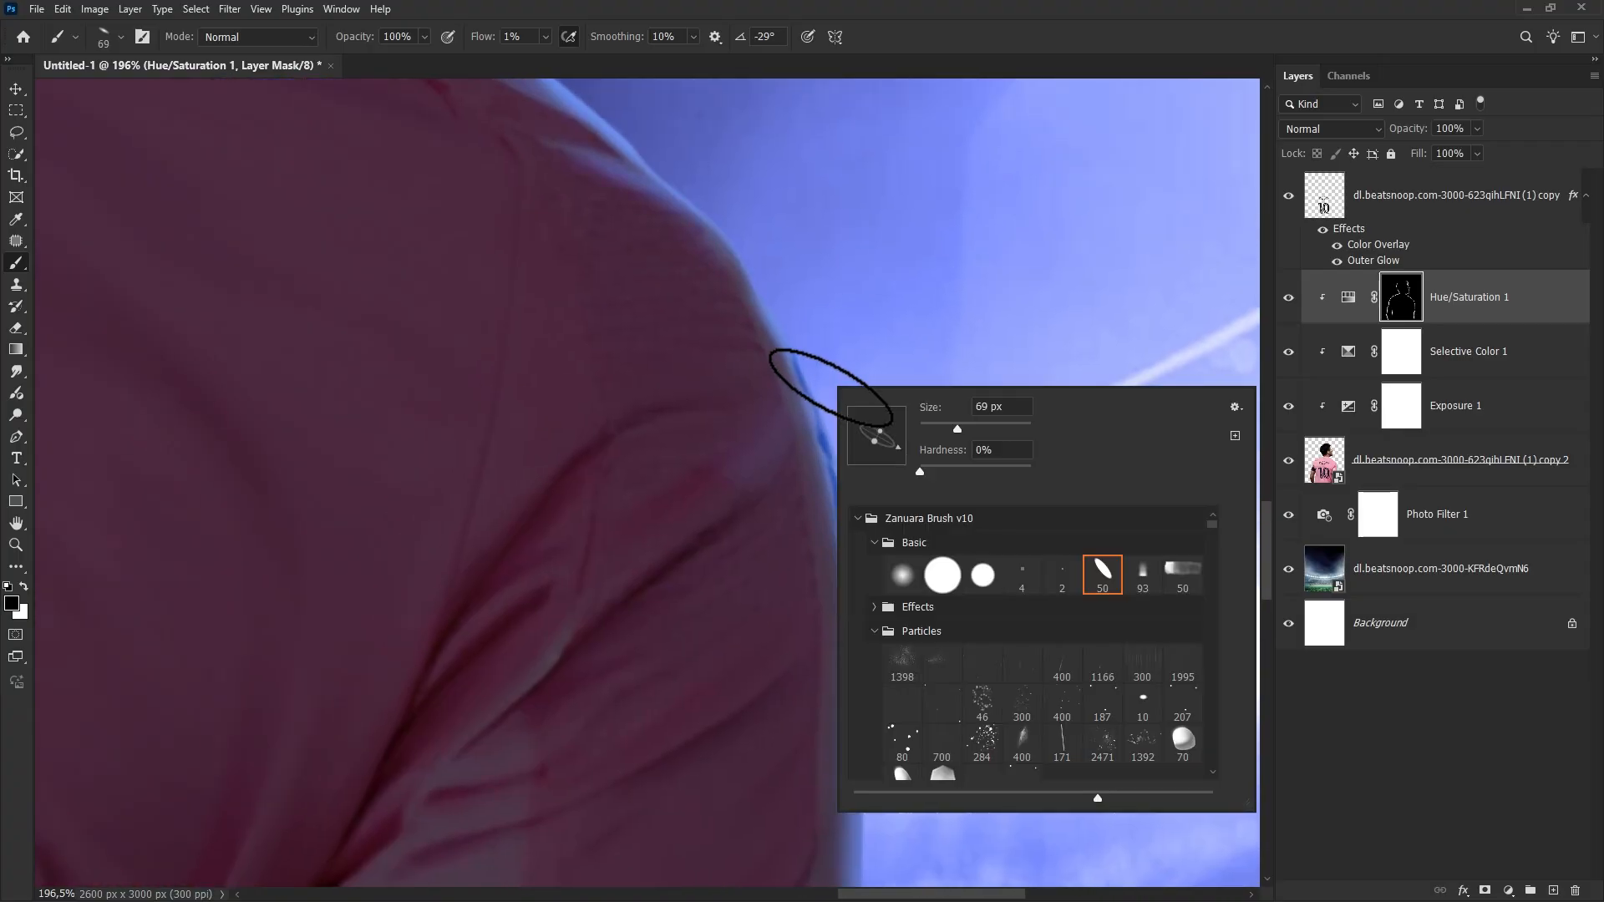
left_click_drag(897, 411, 890, 405)
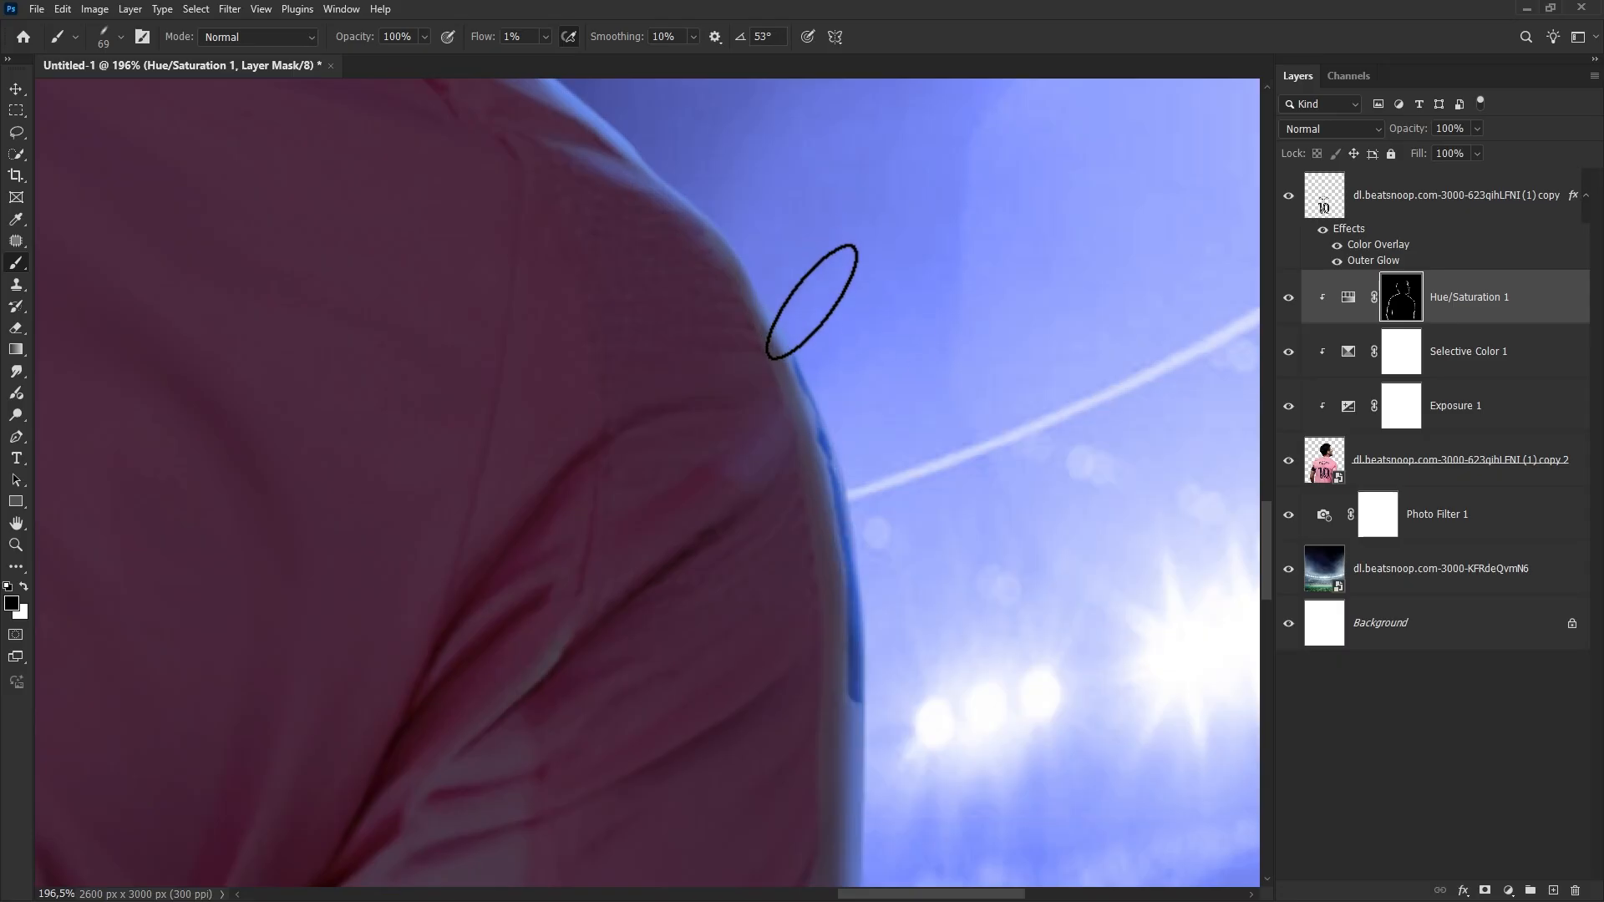
key("x")
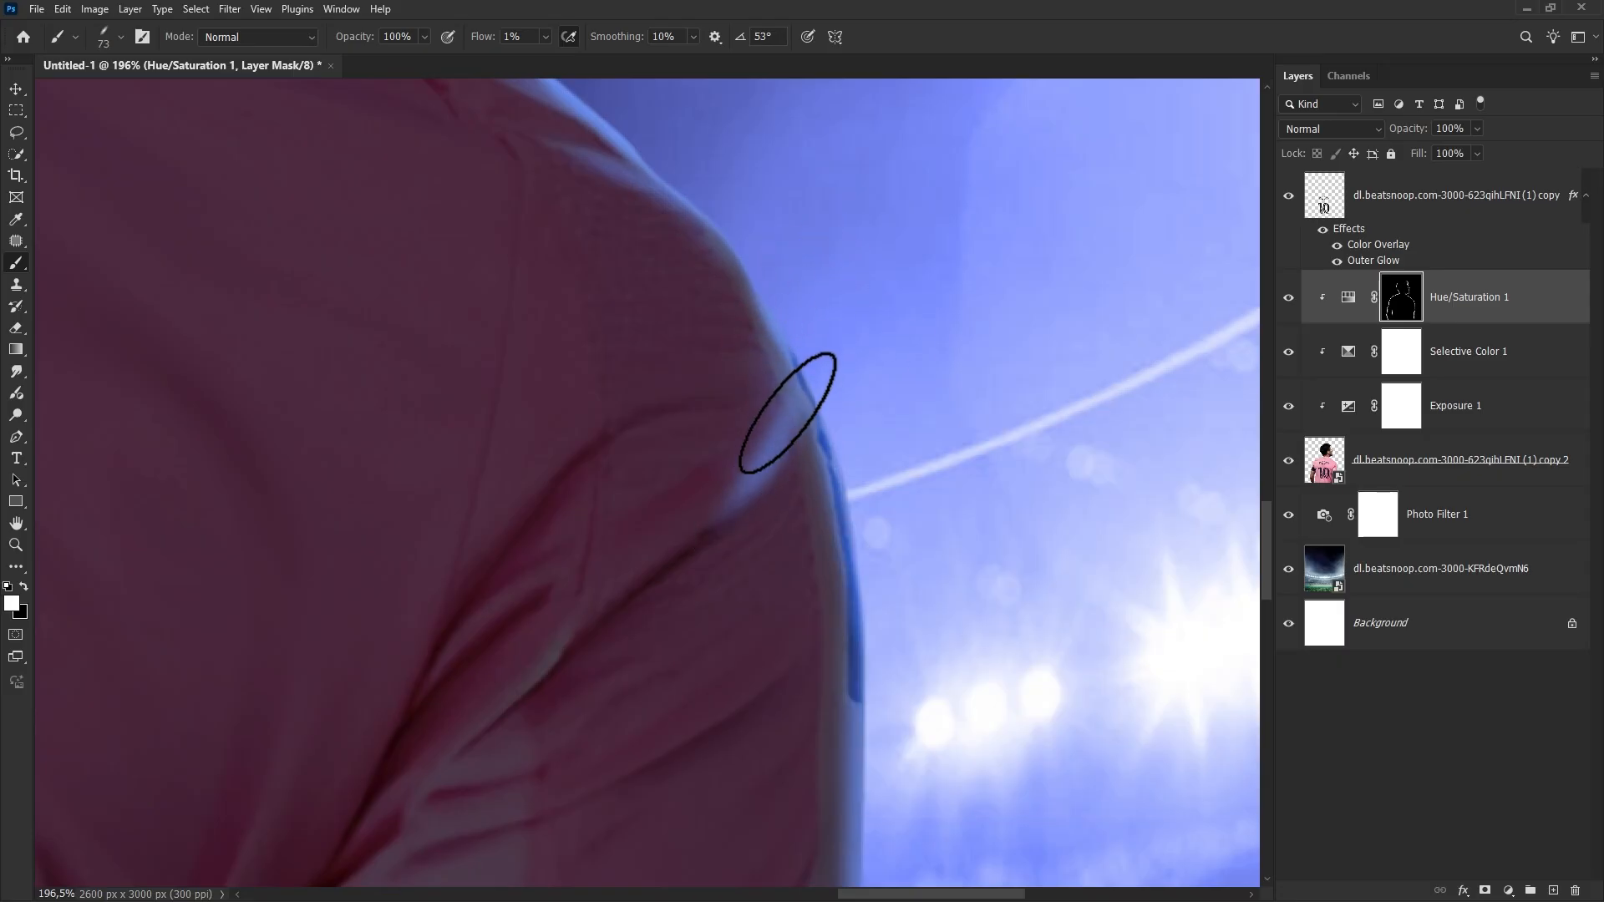
left_click_drag(809, 402, 820, 406)
left_click_drag(845, 520, 756, 225)
Extend the soft blue light down the right-hand sleeve's folds and outer edge with an 86 px brush, softening it with black.
scroll(760, 358, "down", 4)
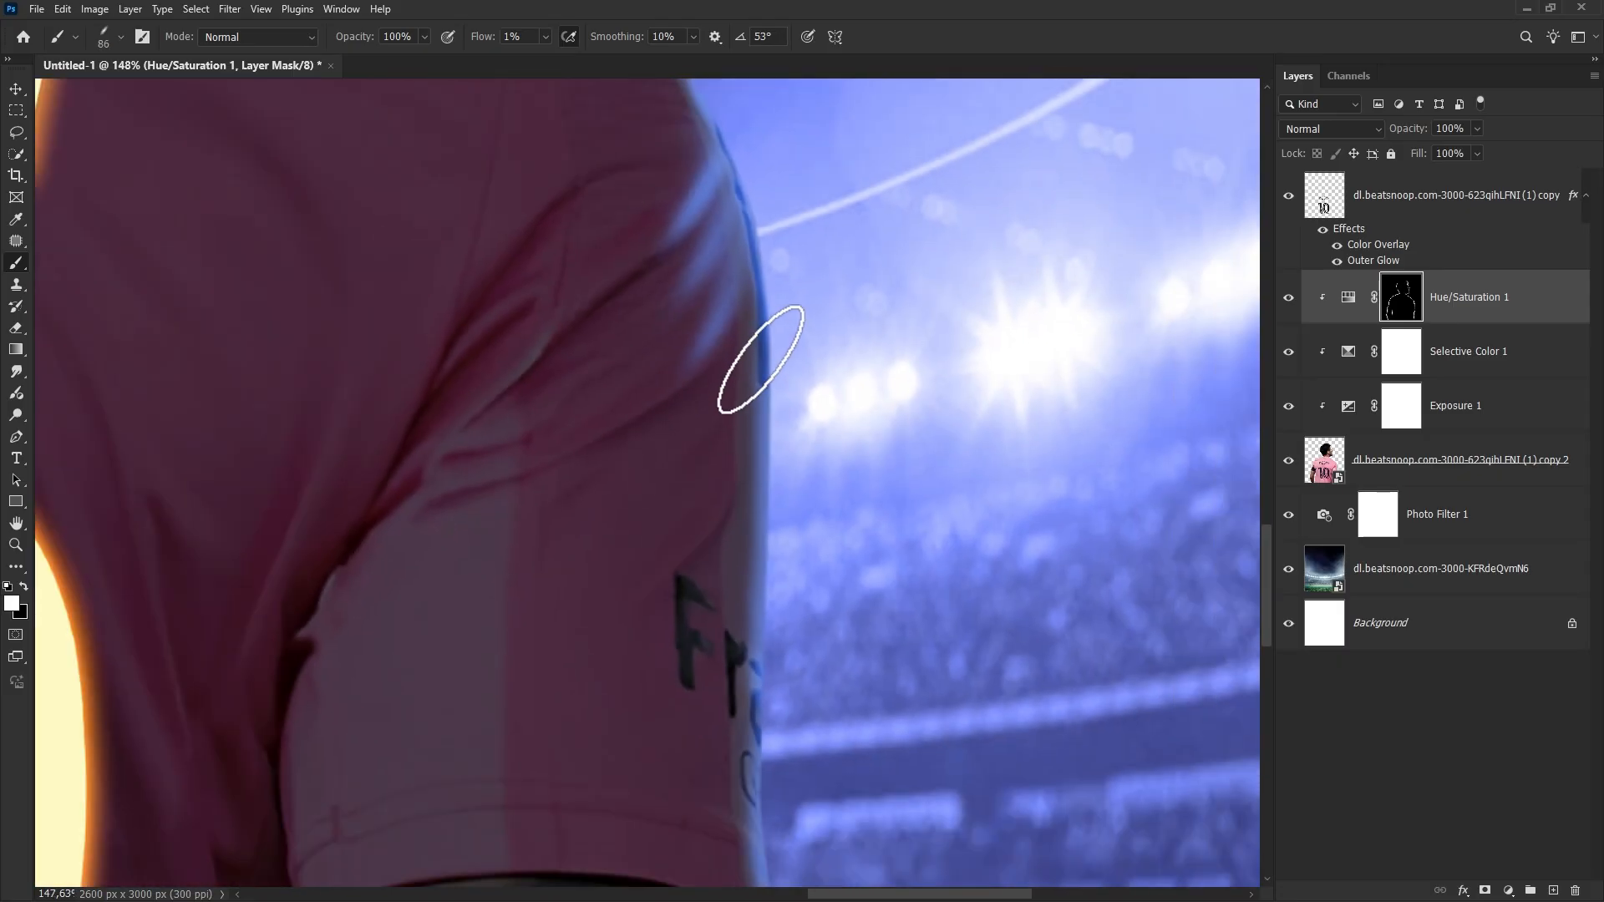
scroll(777, 309, "up", 2)
left_click_drag(741, 484, 687, 568)
mouse_move(762, 372)
left_mouse_down()
mouse_move(790, 421)
mouse_move(732, 471)
left_mouse_up()
left_click_drag(750, 562, 766, 214)
left_click_drag(847, 444, 893, 774)
key("x")
mouse_move(761, 274)
left_mouse_down()
mouse_move(785, 307)
mouse_move(780, 512)
mouse_move(795, 393)
mouse_move(758, 343)
left_mouse_up()
scroll(756, 344, "down", 5)
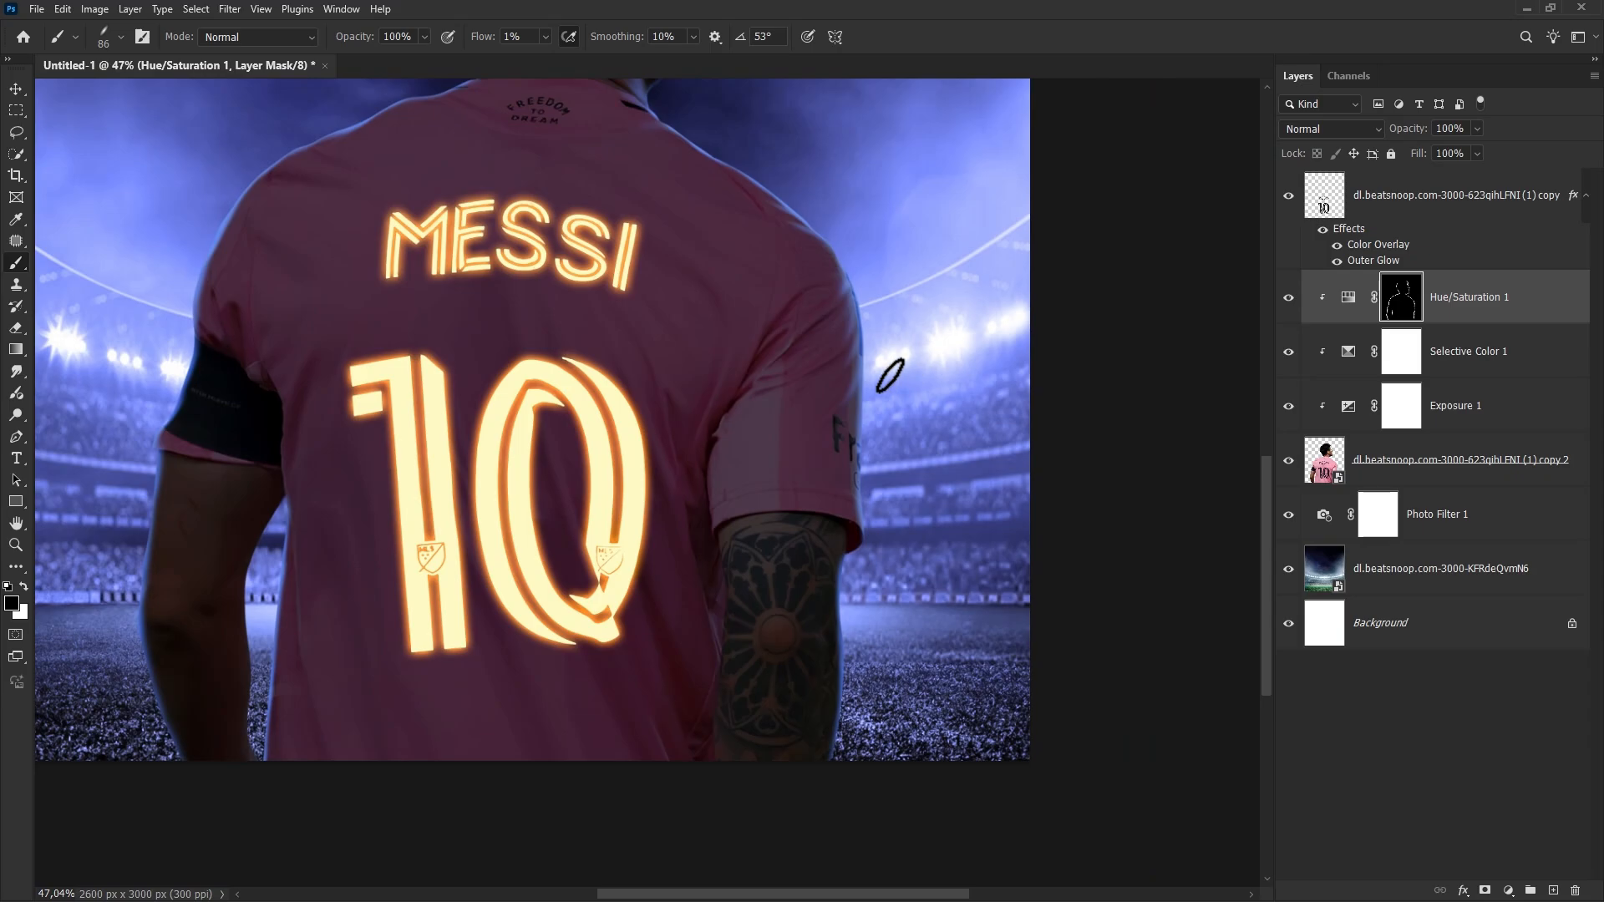
Rotate the brush to -6° and paint soft blue light on the left-hand base of the neck and the collar.
left_click_drag(546, 287, 738, 459)
scroll(671, 221, "up", 11)
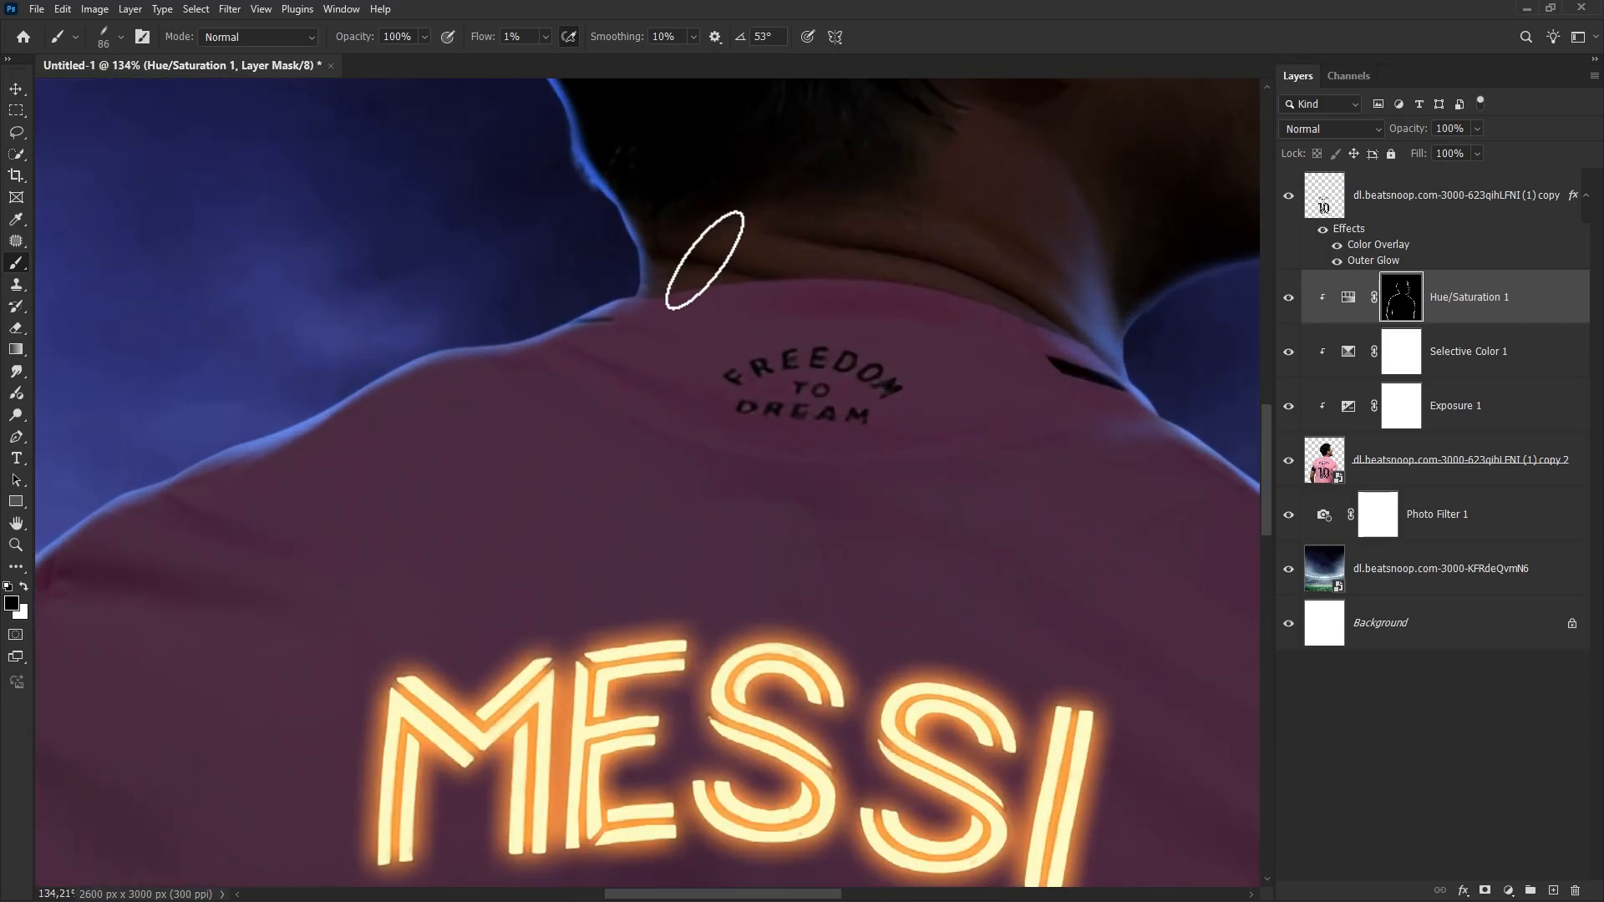
right_click(709, 258)
left_click_drag(774, 292, 779, 308)
left_click(636, 258)
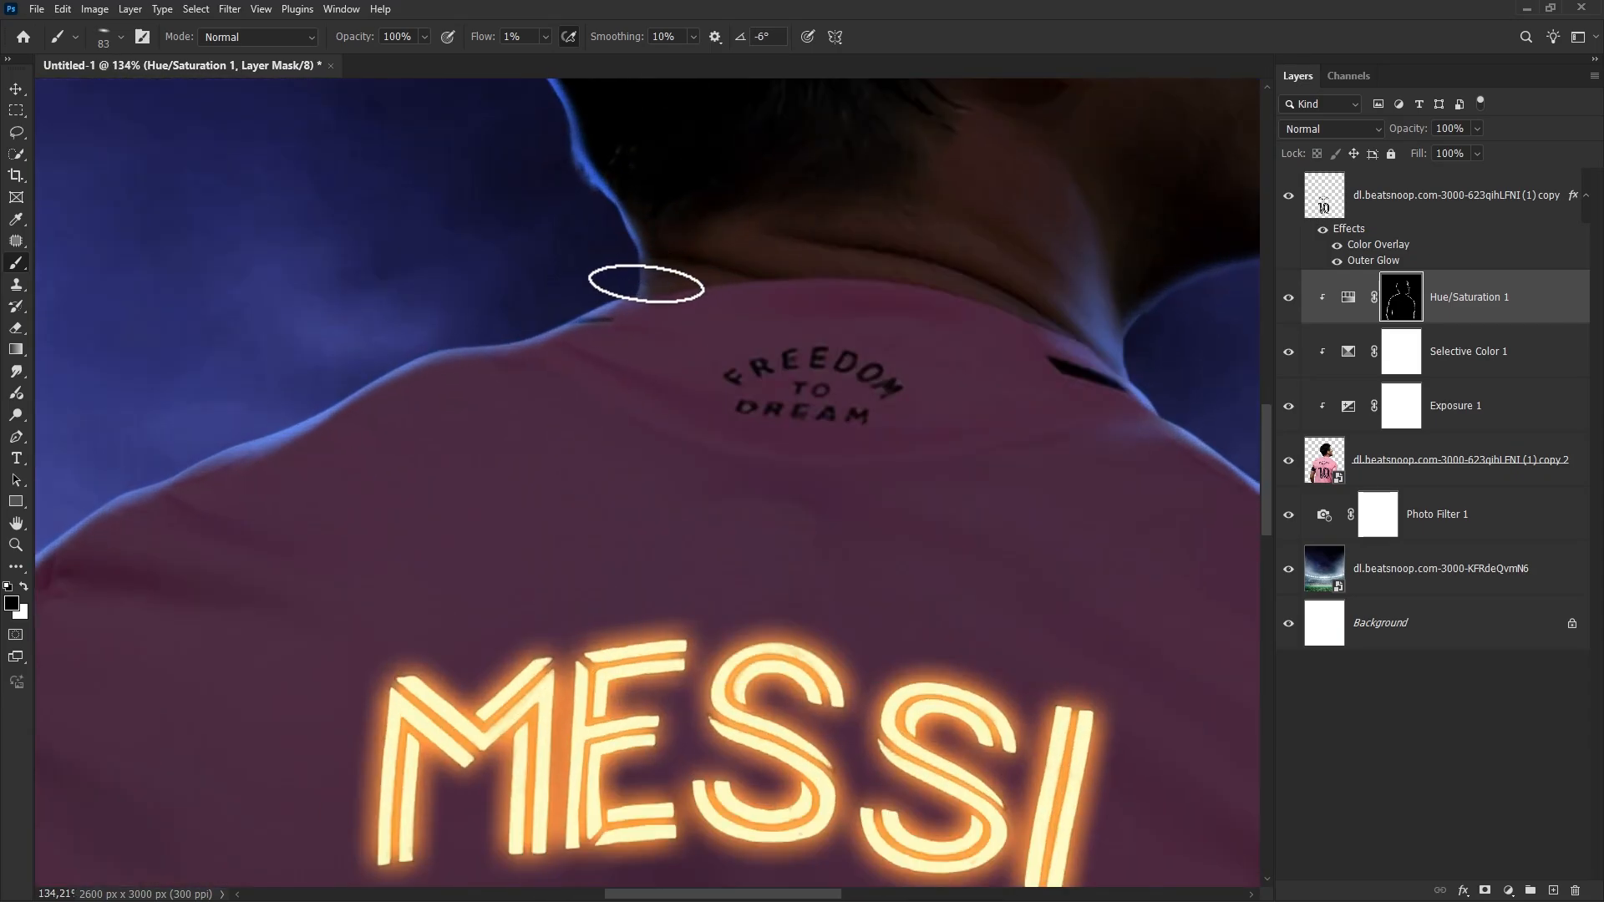
key("x")
scroll(648, 280, "up", 2)
left_click_drag(614, 261, 640, 284)
key("bracketleft")
key("bracketleft")
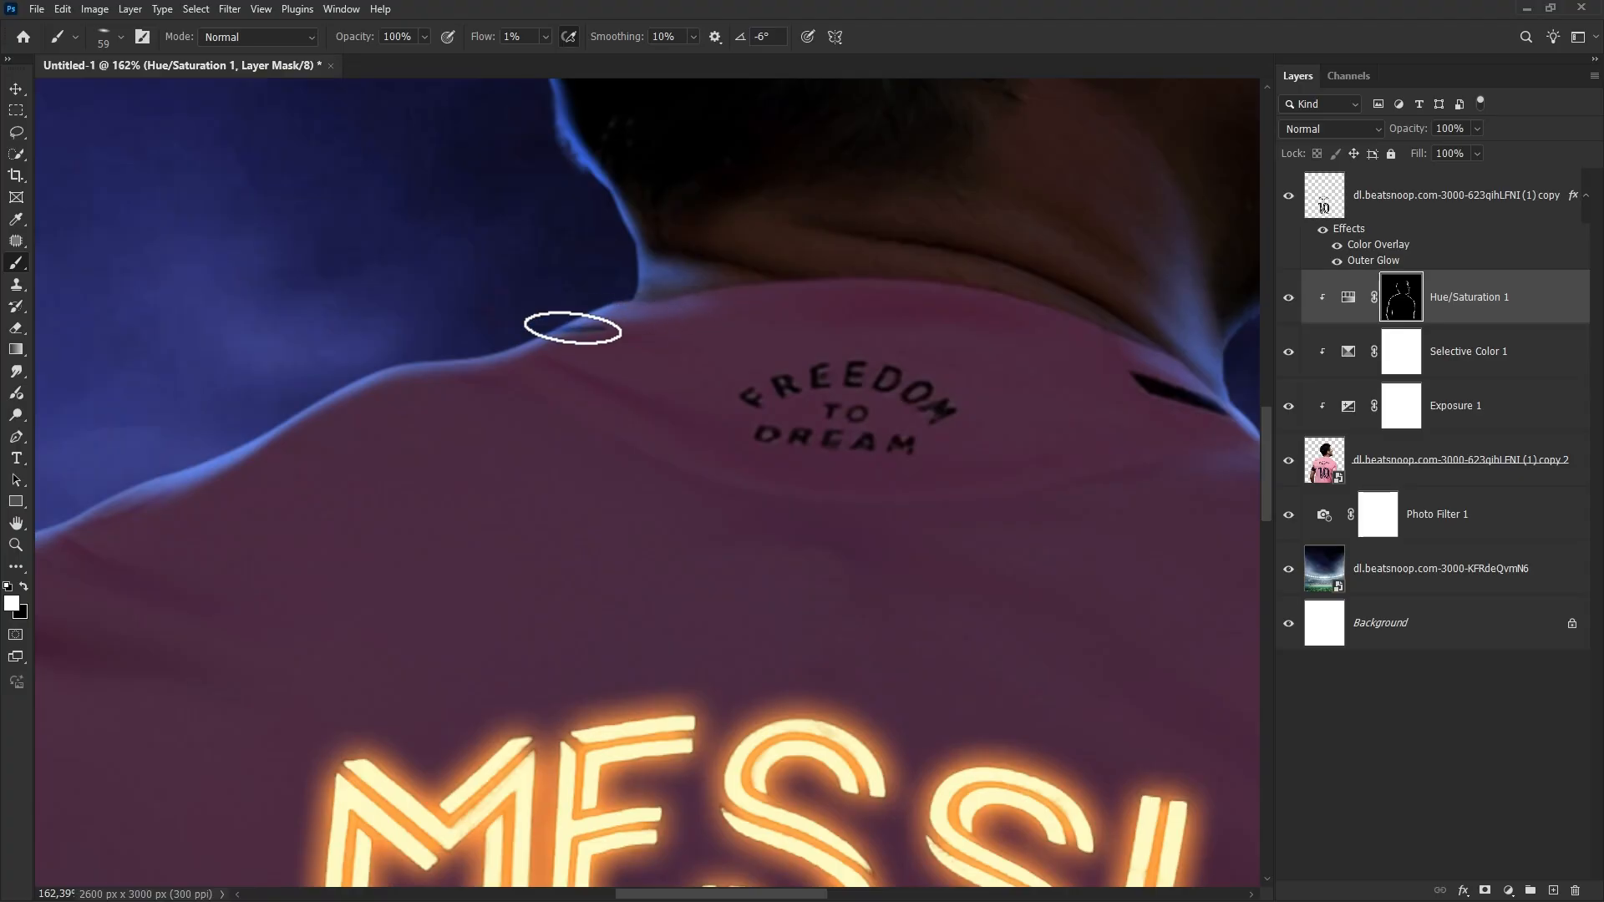
key("bracketright")
mouse_move(516, 362)
left_mouse_down()
mouse_move(627, 387)
mouse_move(685, 376)
mouse_move(633, 372)
mouse_move(698, 340)
mouse_move(648, 389)
left_mouse_up()
Paint soft blue highlights along the left-hand shoulder folds with a brush enlarged to 136 px.
key("bracketright")
key("bracketright")
key("x")
left_click_drag(313, 516, 766, 301)
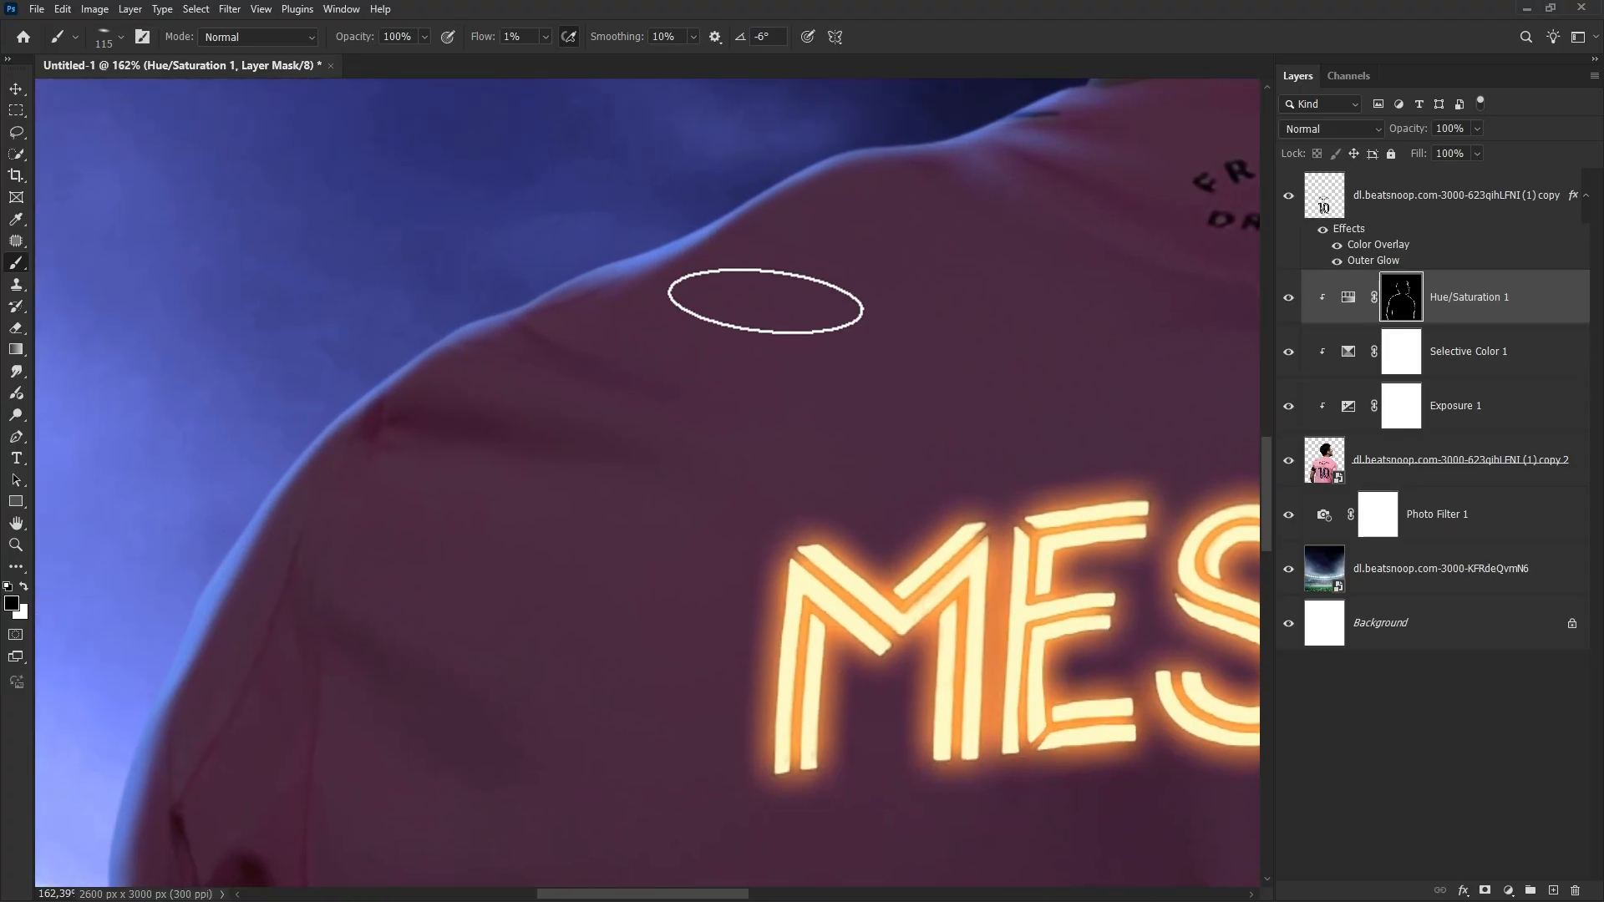
key("bracketright")
key("x")
left_click_drag(328, 372, 596, 403)
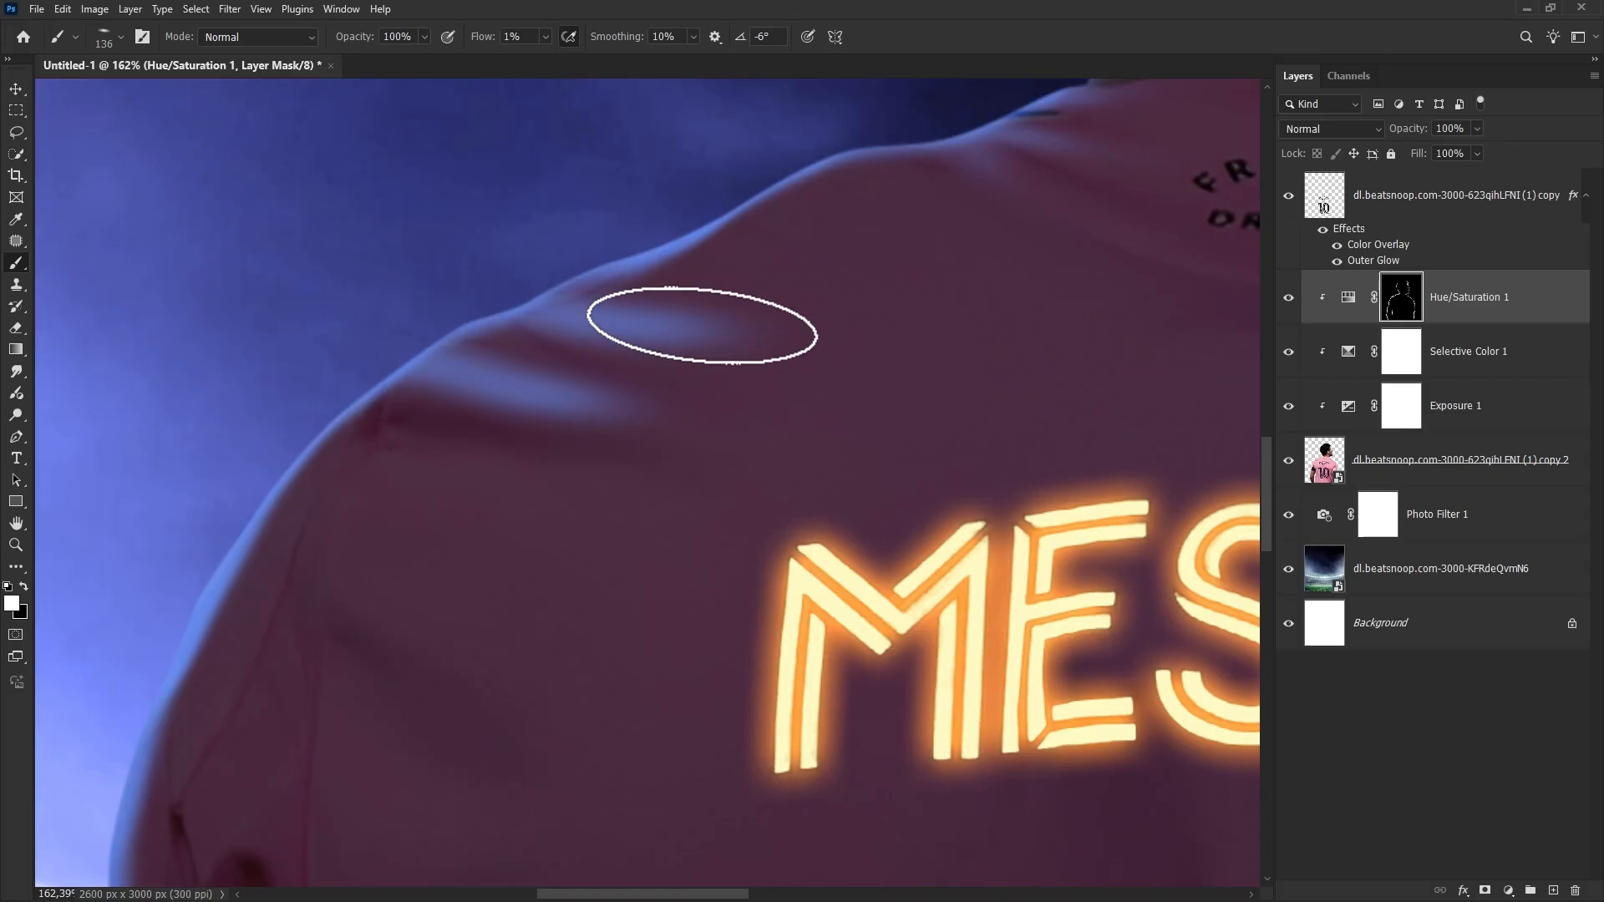
Soften the left-hand shoulder highlights by painting black on the mask with a 171 px brush.
key("bracketright")
key("x")
mouse_move(698, 322)
left_mouse_down()
mouse_move(678, 351)
mouse_move(625, 358)
mouse_move(680, 364)
mouse_move(657, 391)
mouse_move(490, 401)
mouse_move(477, 496)
left_mouse_up()
left_click_drag(361, 519, 534, 268)
scroll(531, 292, "down", 2)
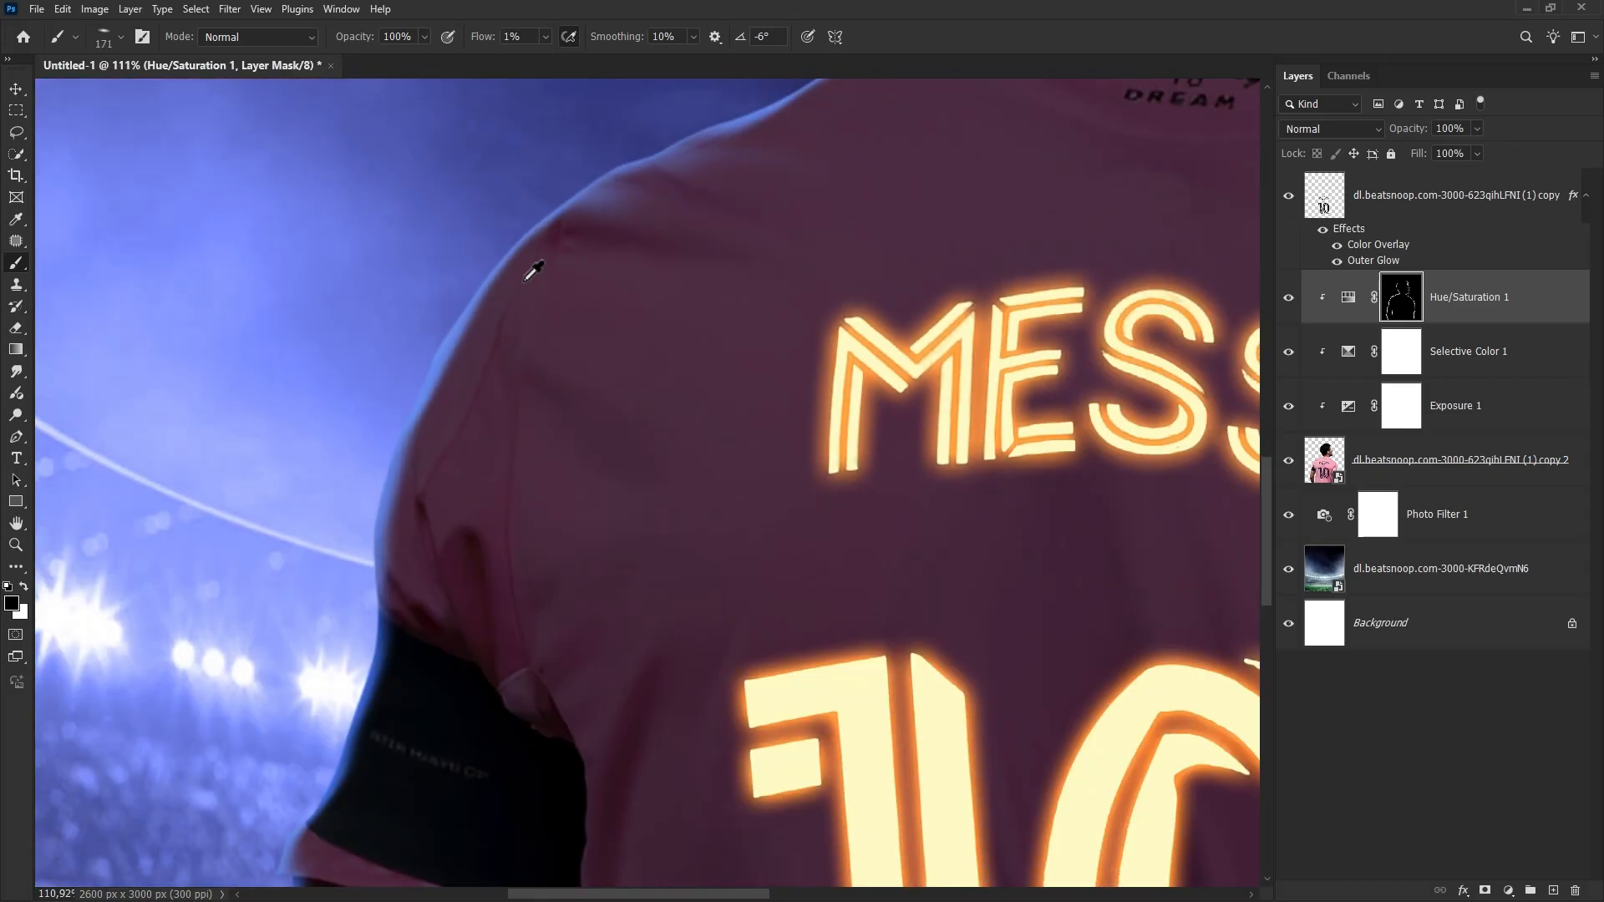
Rotate the brush to -62° and paint soft blue light along the left-hand sleeve's outer edge and folds, enlarging it to 82 px.
left_click_drag(515, 404, 437, 432)
scroll(438, 585, "up", 1)
right_click(466, 314)
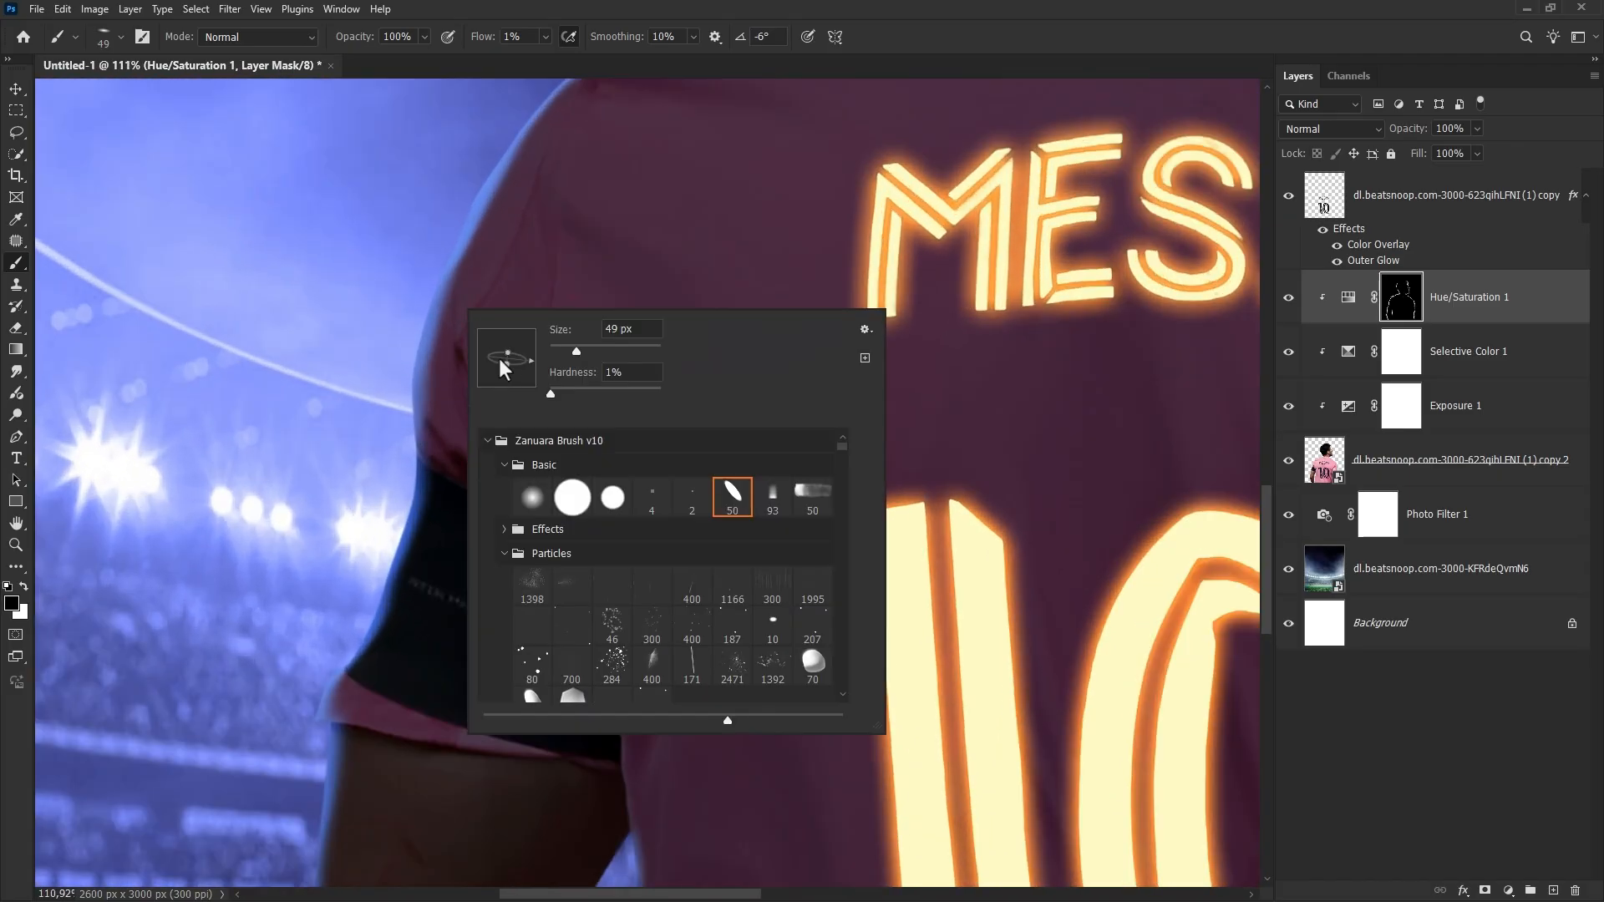
left_click(447, 275)
scroll(451, 259, "up", 1)
left_click_drag(438, 254, 444, 243)
key("x")
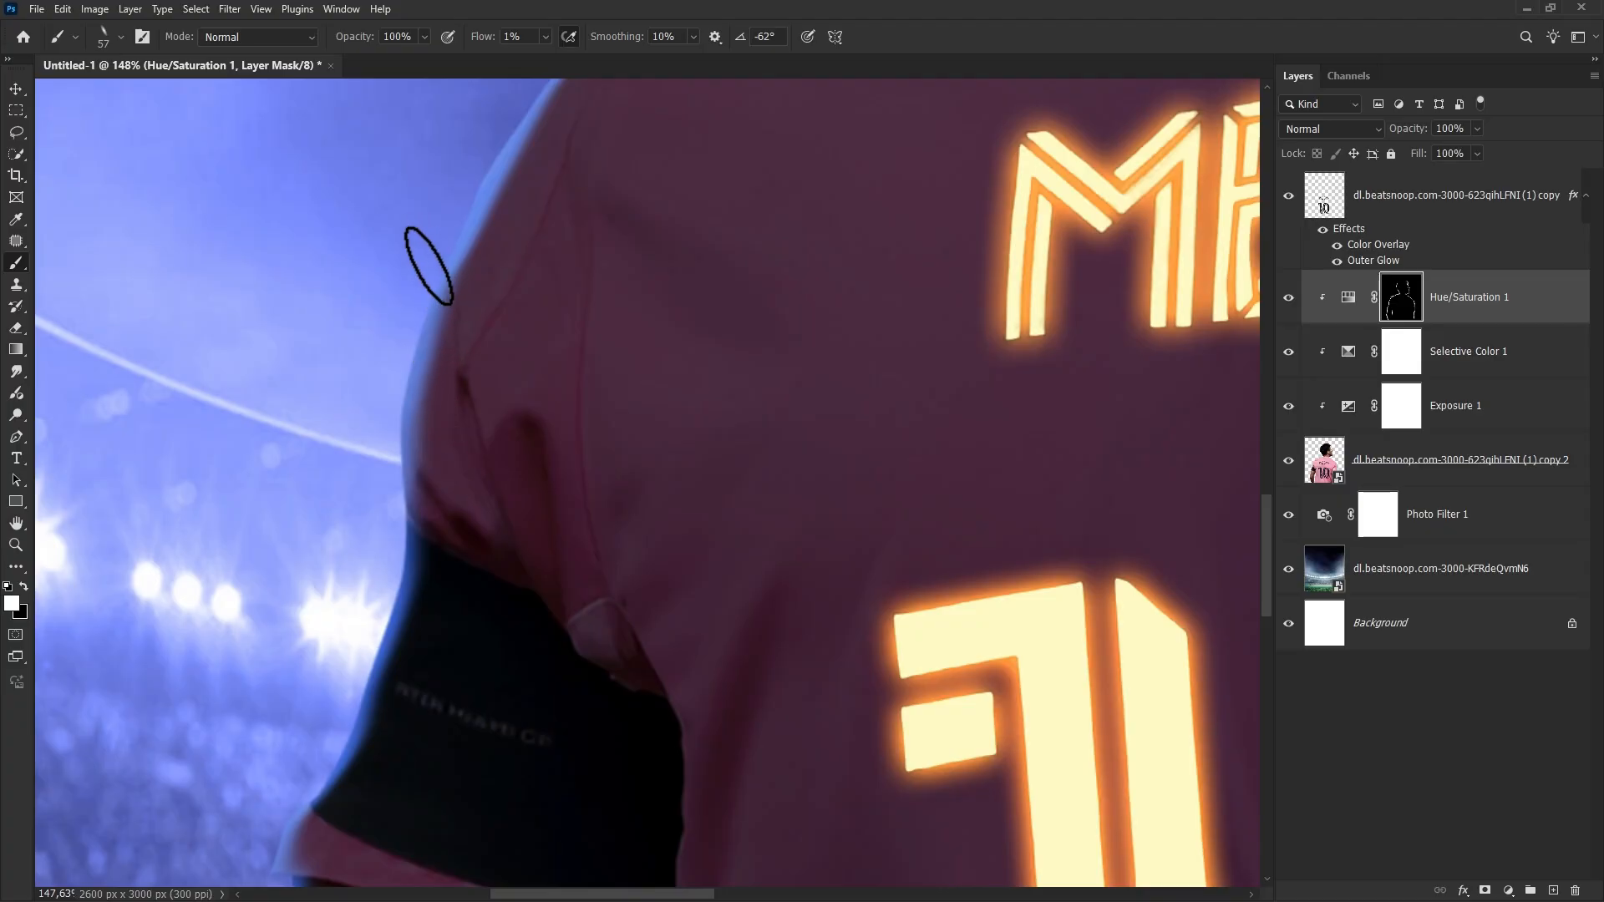
mouse_move(419, 421)
left_mouse_down()
mouse_move(460, 497)
mouse_move(425, 446)
left_mouse_up()
scroll(444, 462, "up", 3)
left_click_drag(403, 493, 424, 516)
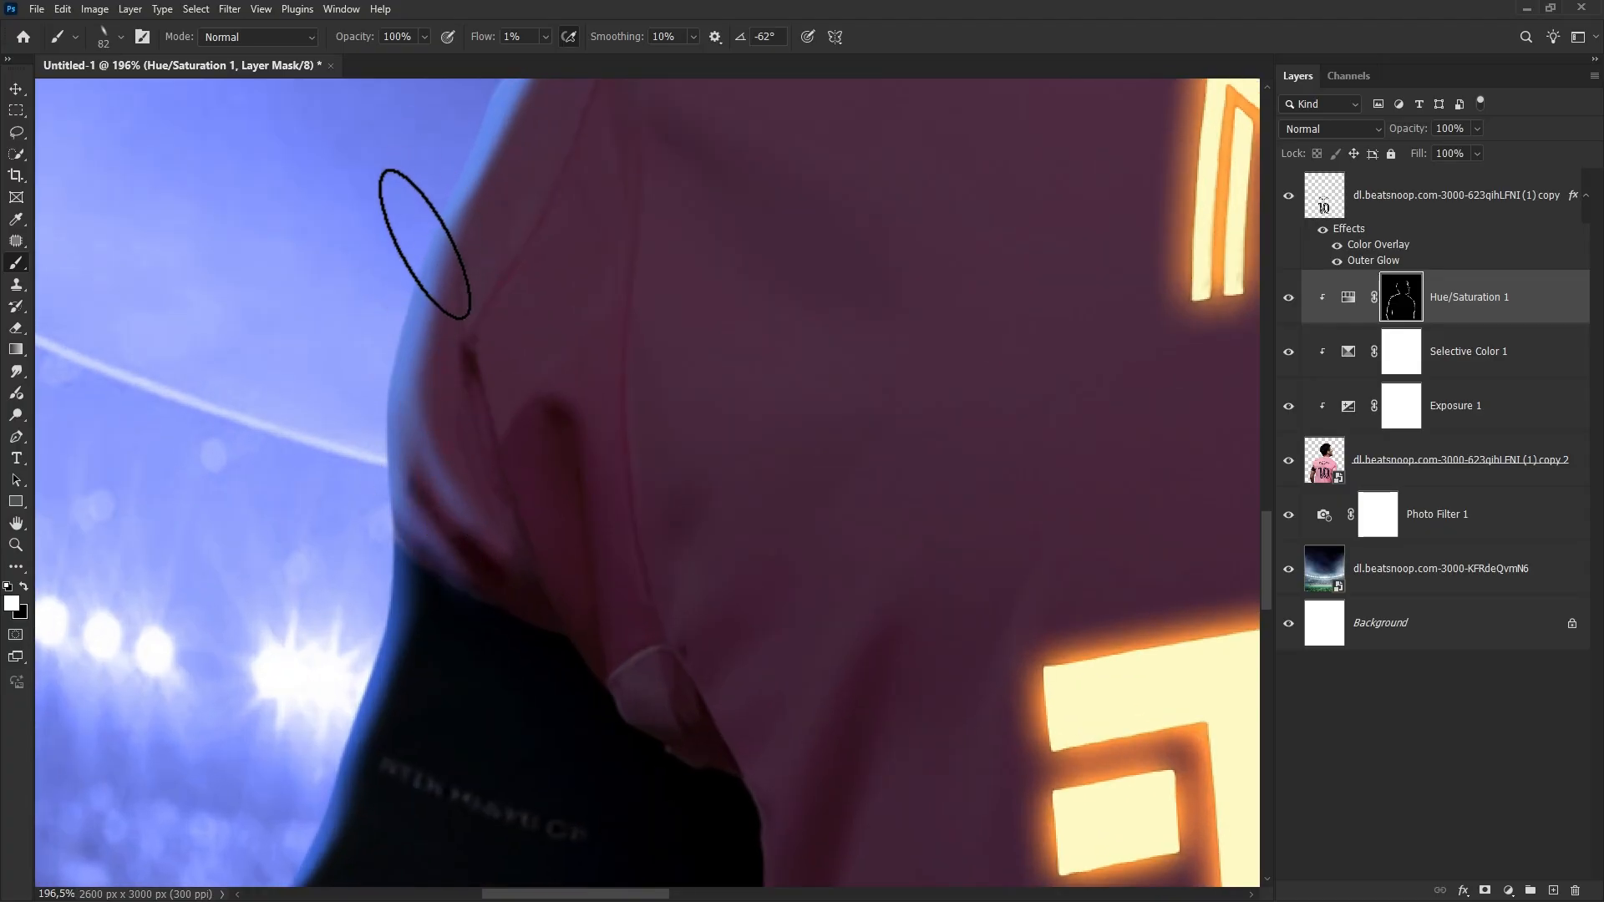
mouse_move(426, 244)
left_mouse_down()
mouse_move(480, 512)
mouse_move(457, 475)
mouse_move(440, 233)
left_mouse_up()
left_click_drag(488, 489, 510, 488)
Soften the folds just above the black armband by painting black on the mask with a 108 px brush.
key("x")
mouse_move(510, 488)
left_mouse_down()
mouse_move(464, 516)
mouse_move(510, 554)
left_mouse_up()
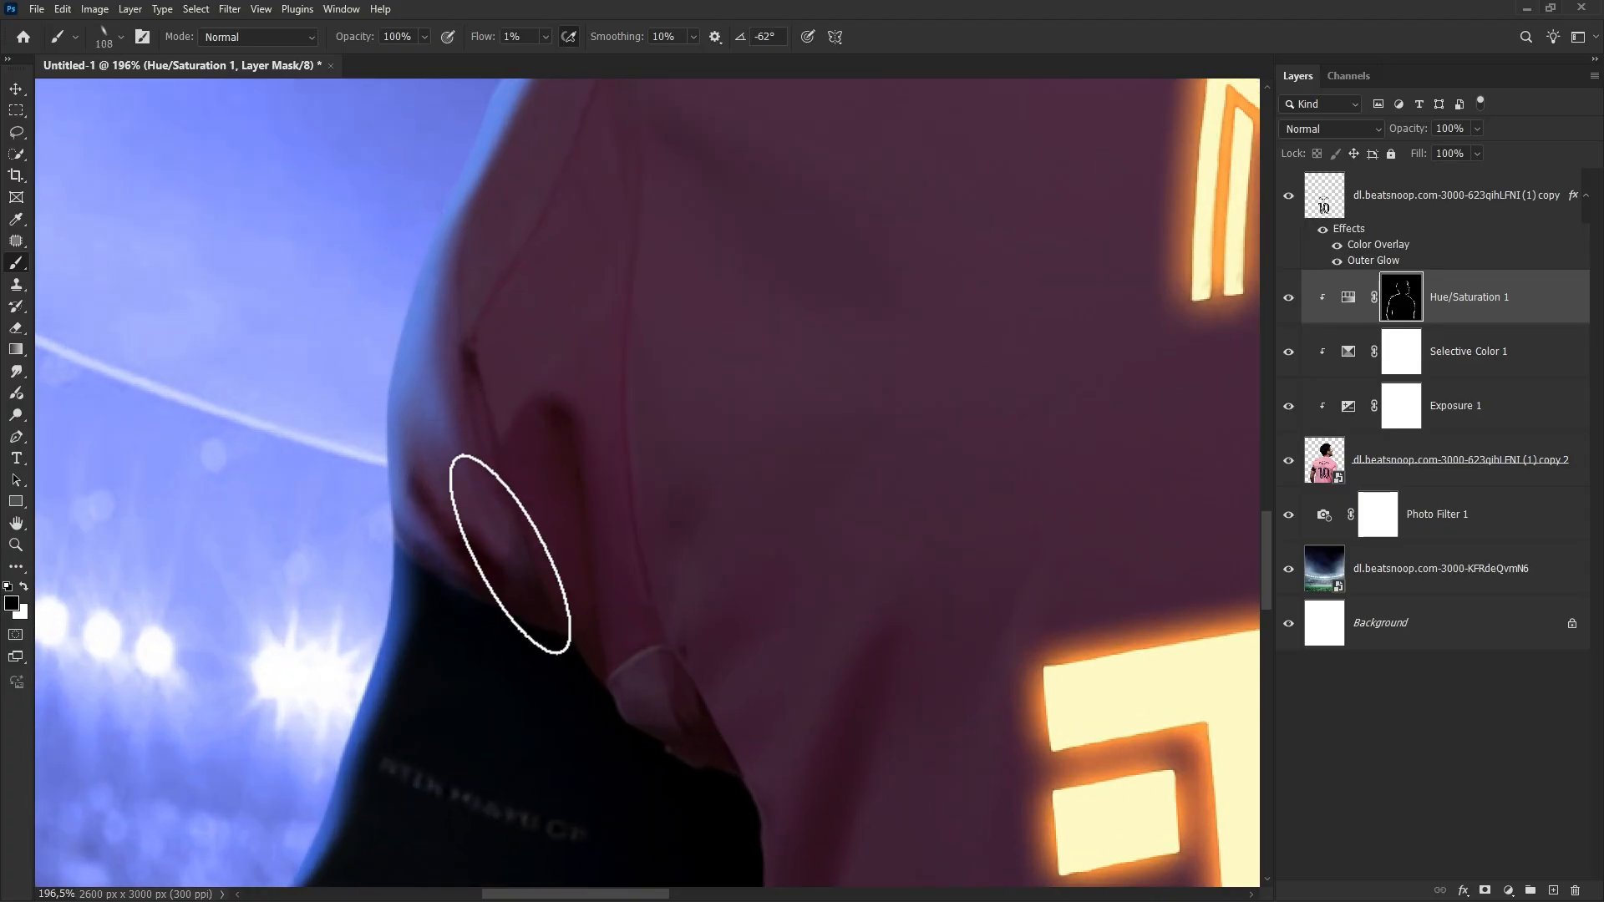
scroll(522, 417, "down", 5)
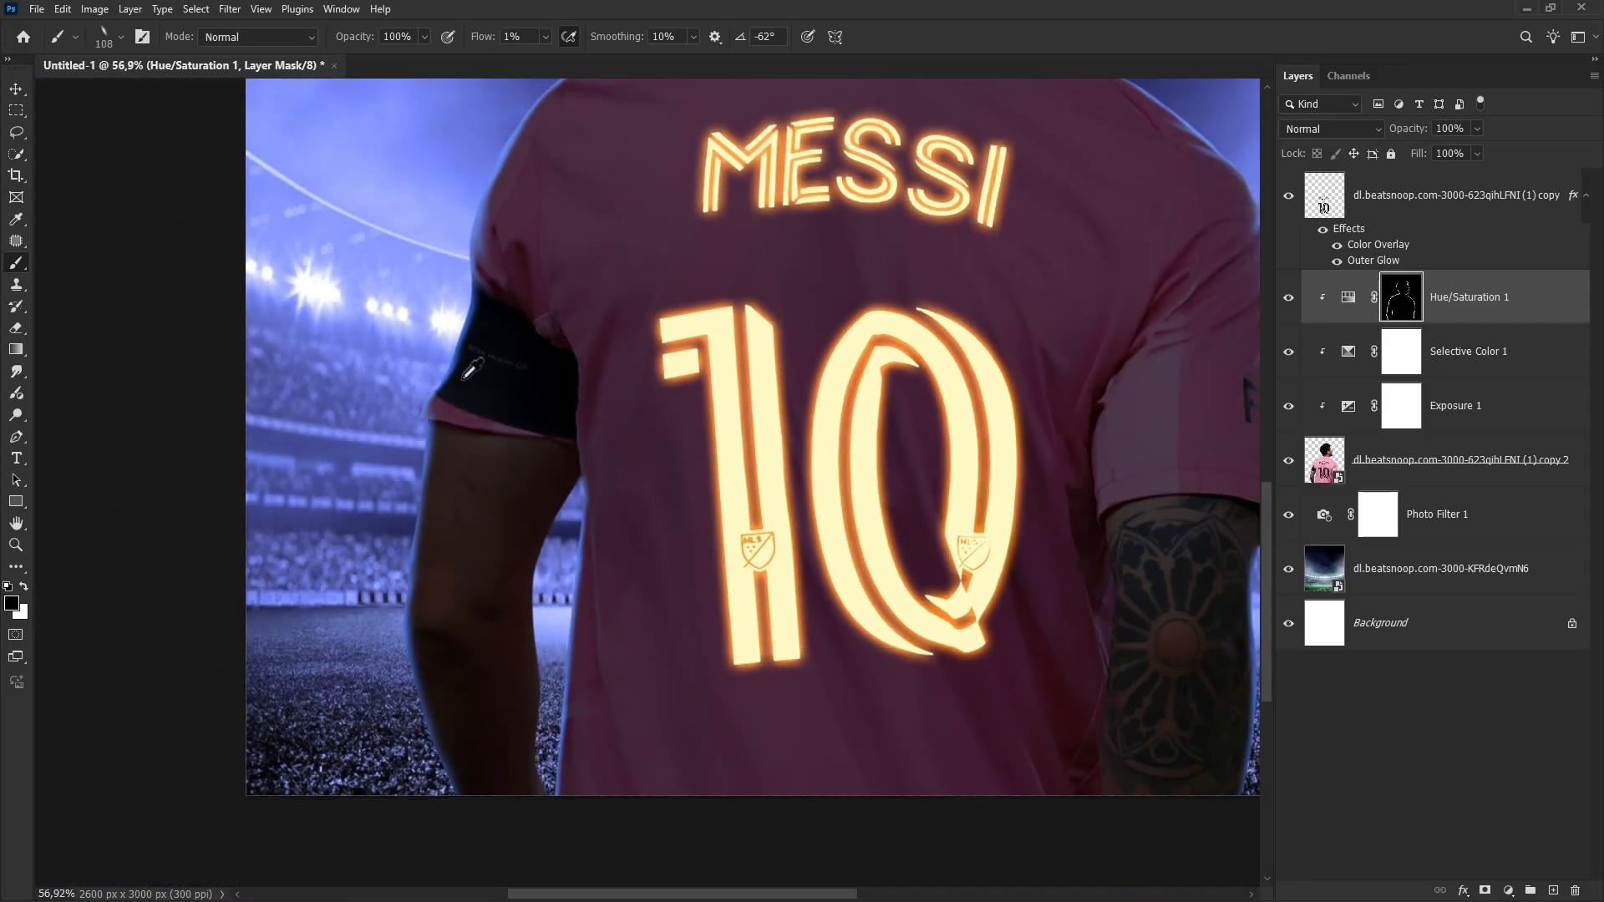
Paint a thin blue light down the fold on the shirt's left-hand side with an 88 px brush rotated to -69°.
scroll(583, 533, "up", 7)
right_click(609, 495)
left_click_drag(601, 455, 573, 451)
scroll(573, 451, "up", 4)
mouse_move(583, 347)
left_mouse_down()
mouse_move(523, 252)
mouse_move(477, 112)
left_mouse_up()
mouse_move(488, 218)
left_mouse_down()
mouse_move(548, 794)
mouse_move(549, 660)
left_mouse_up()
key("x")
scroll(549, 660, "down", 1)
left_click_drag(532, 558, 555, 556)
key("x")
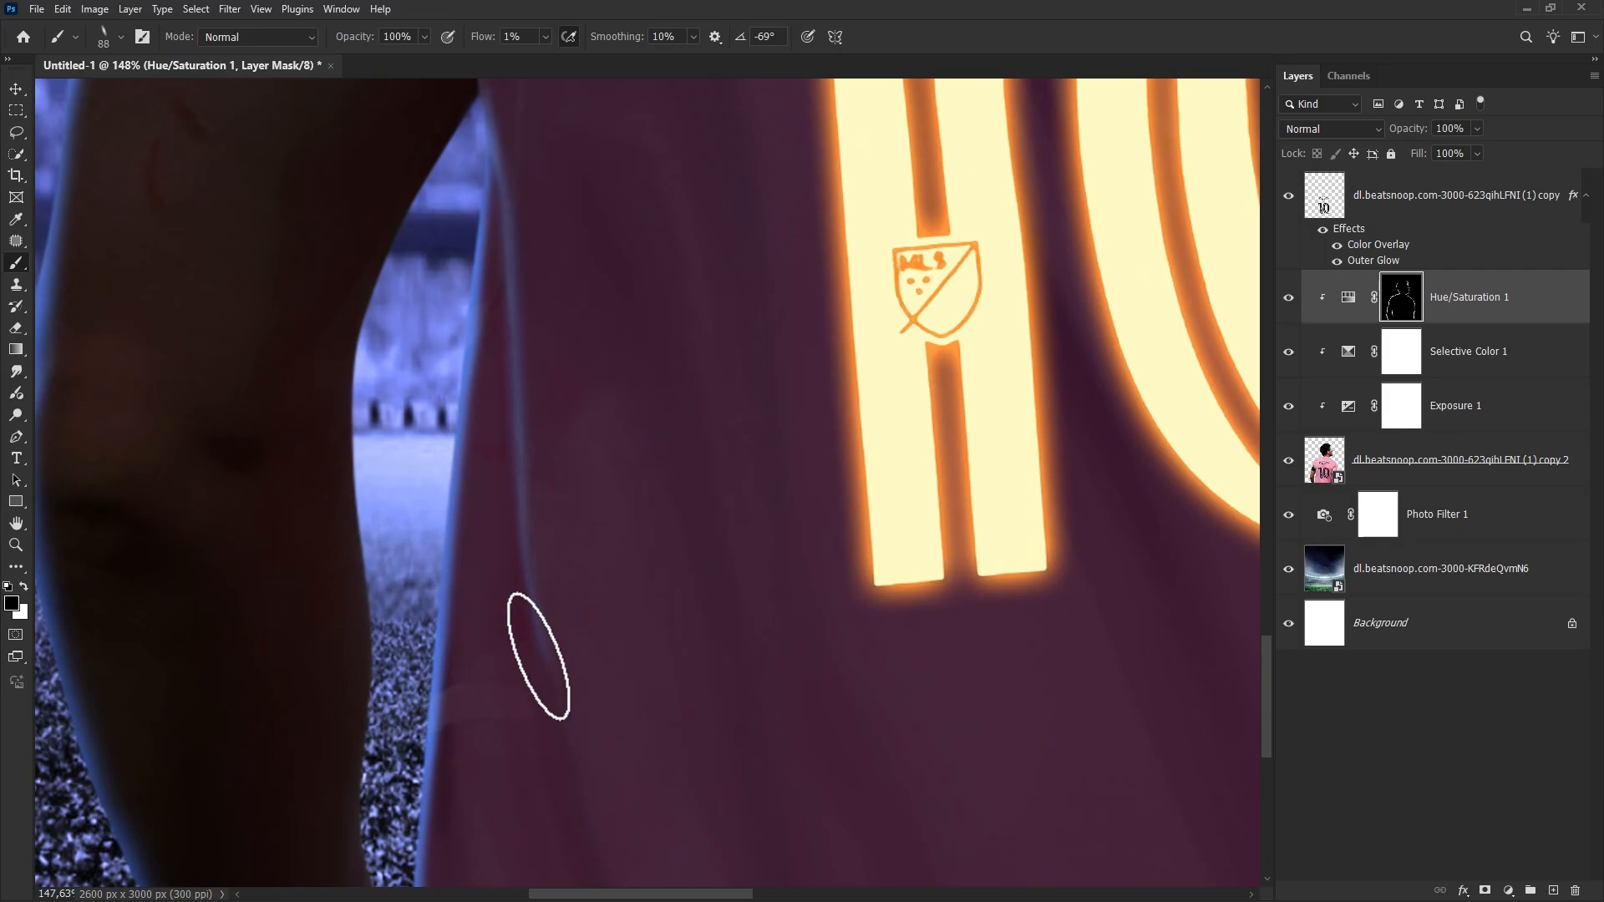
Compare the whole poster with and without the painted Hue/Saturation lighting on the player.
scroll(634, 459, "down", 9)
scroll(656, 481, "up", 2)
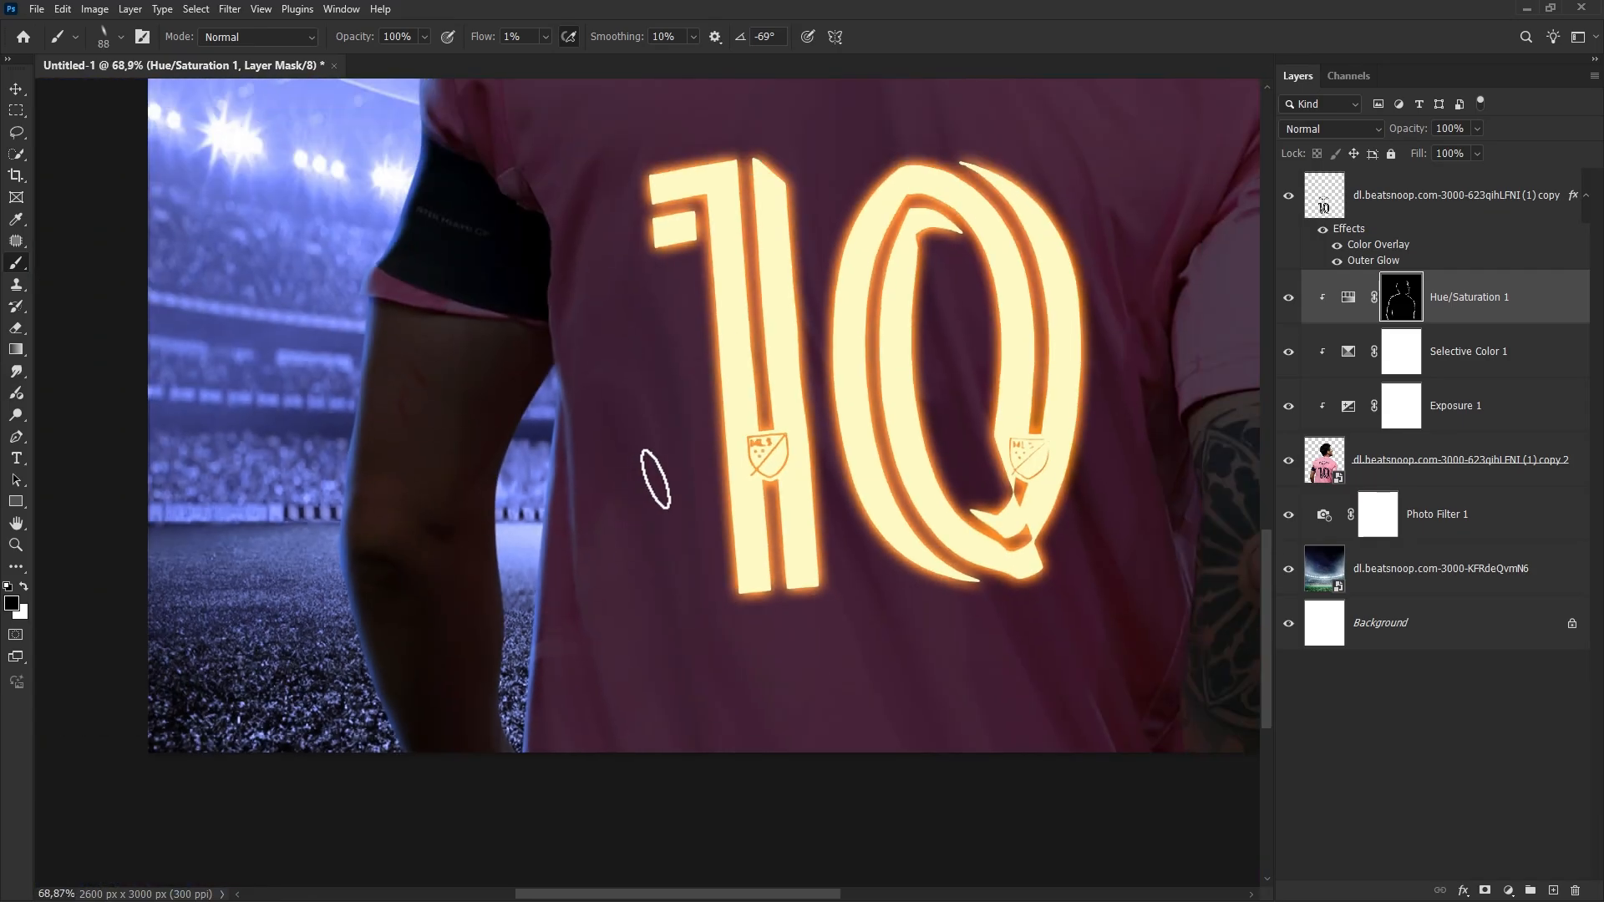
key("ctrl+0")
key("v")
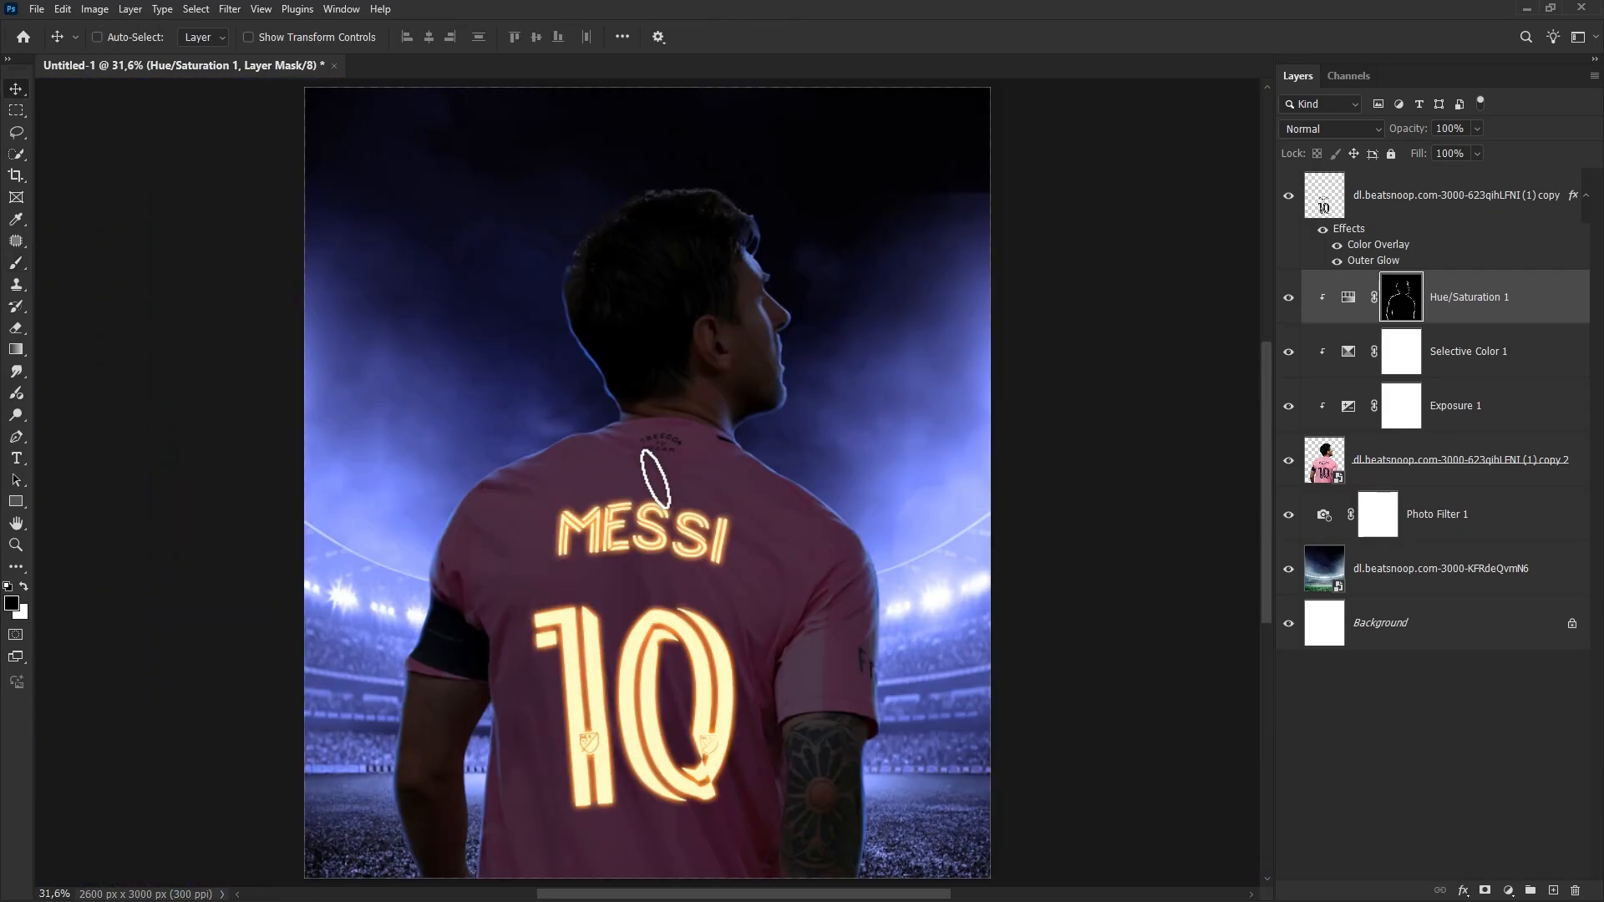
left_click(1289, 300)
left_click(1289, 301)
Stamp all visible layers onto a new layer above the glowing name and number, and convert it to a smart object.
left_click(1457, 295)
left_click(1451, 216)
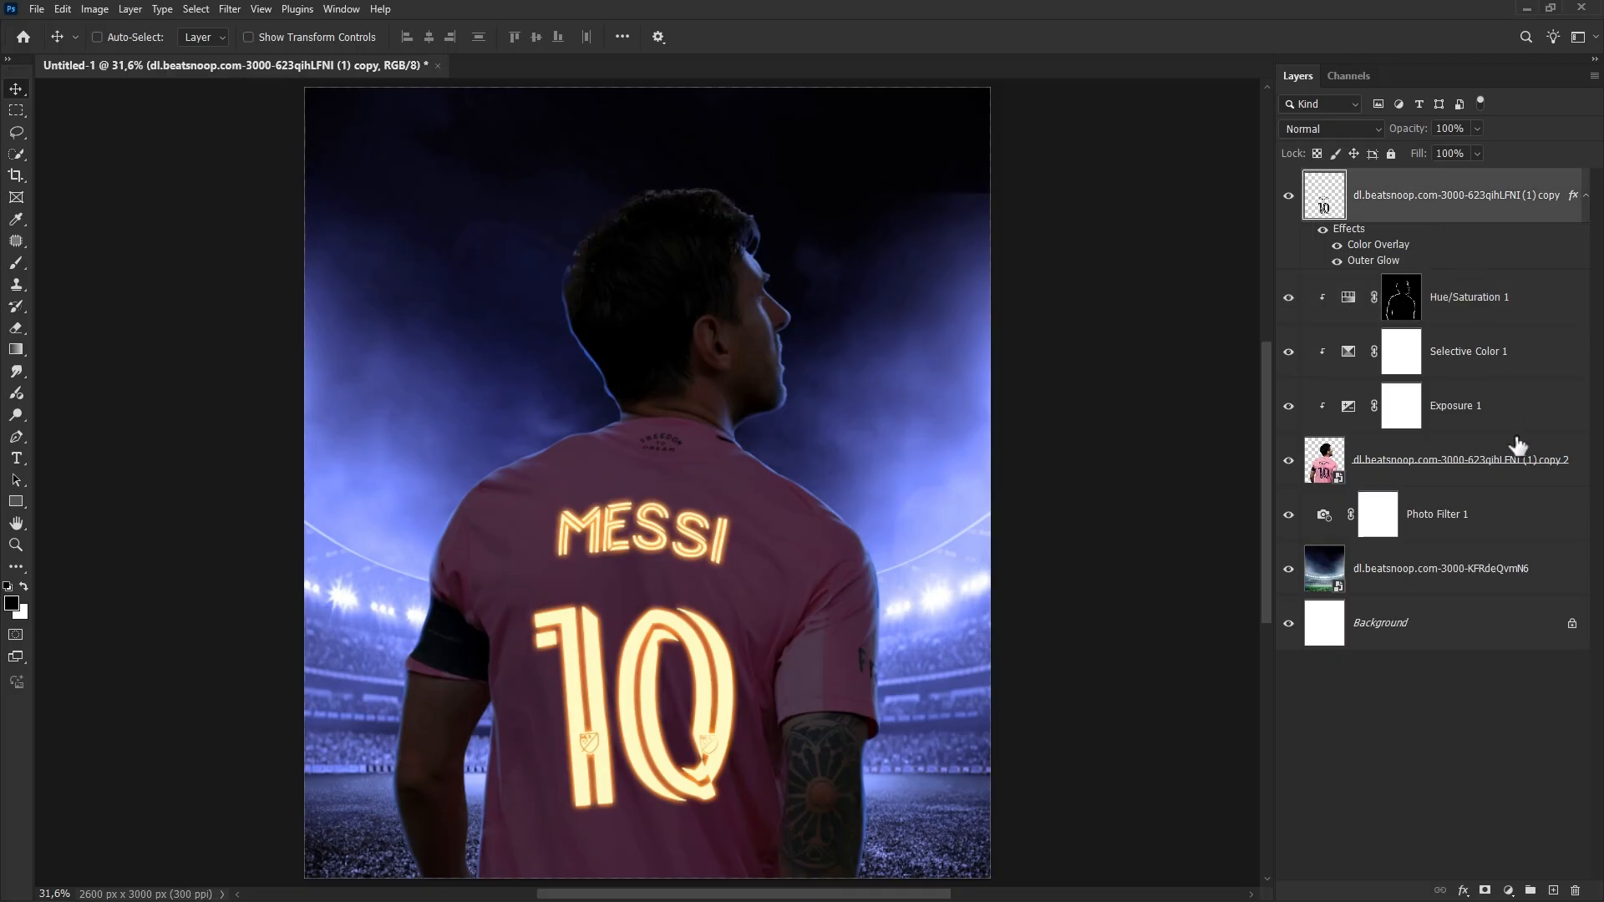
left_click(1553, 890)
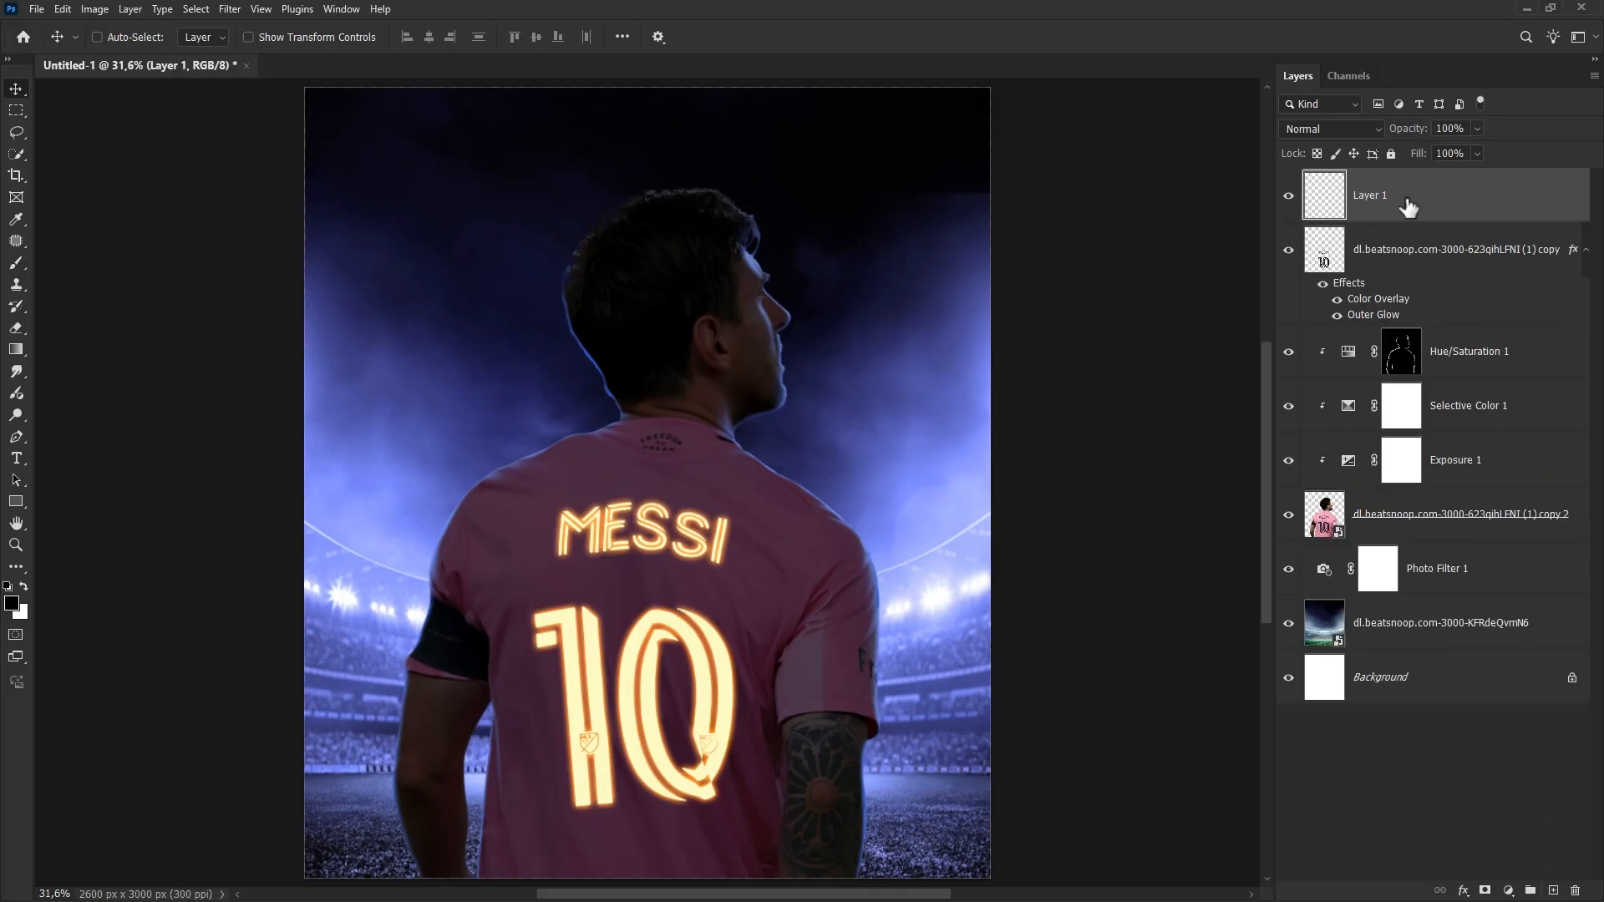
key("ctrl+alt+shift+e")
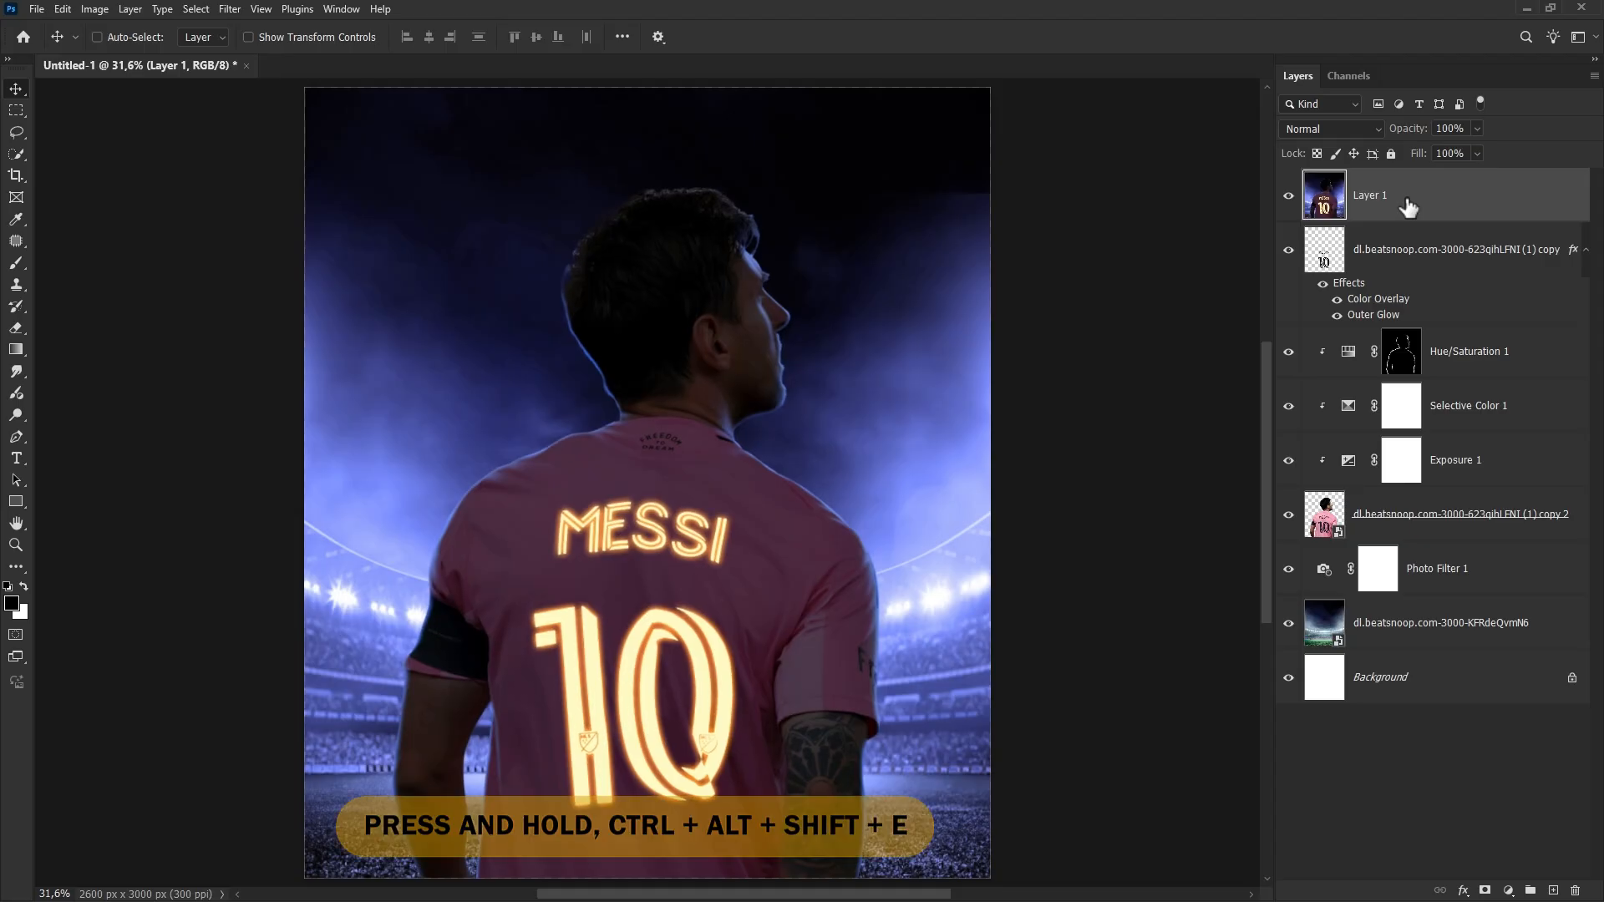
right_click(1408, 203)
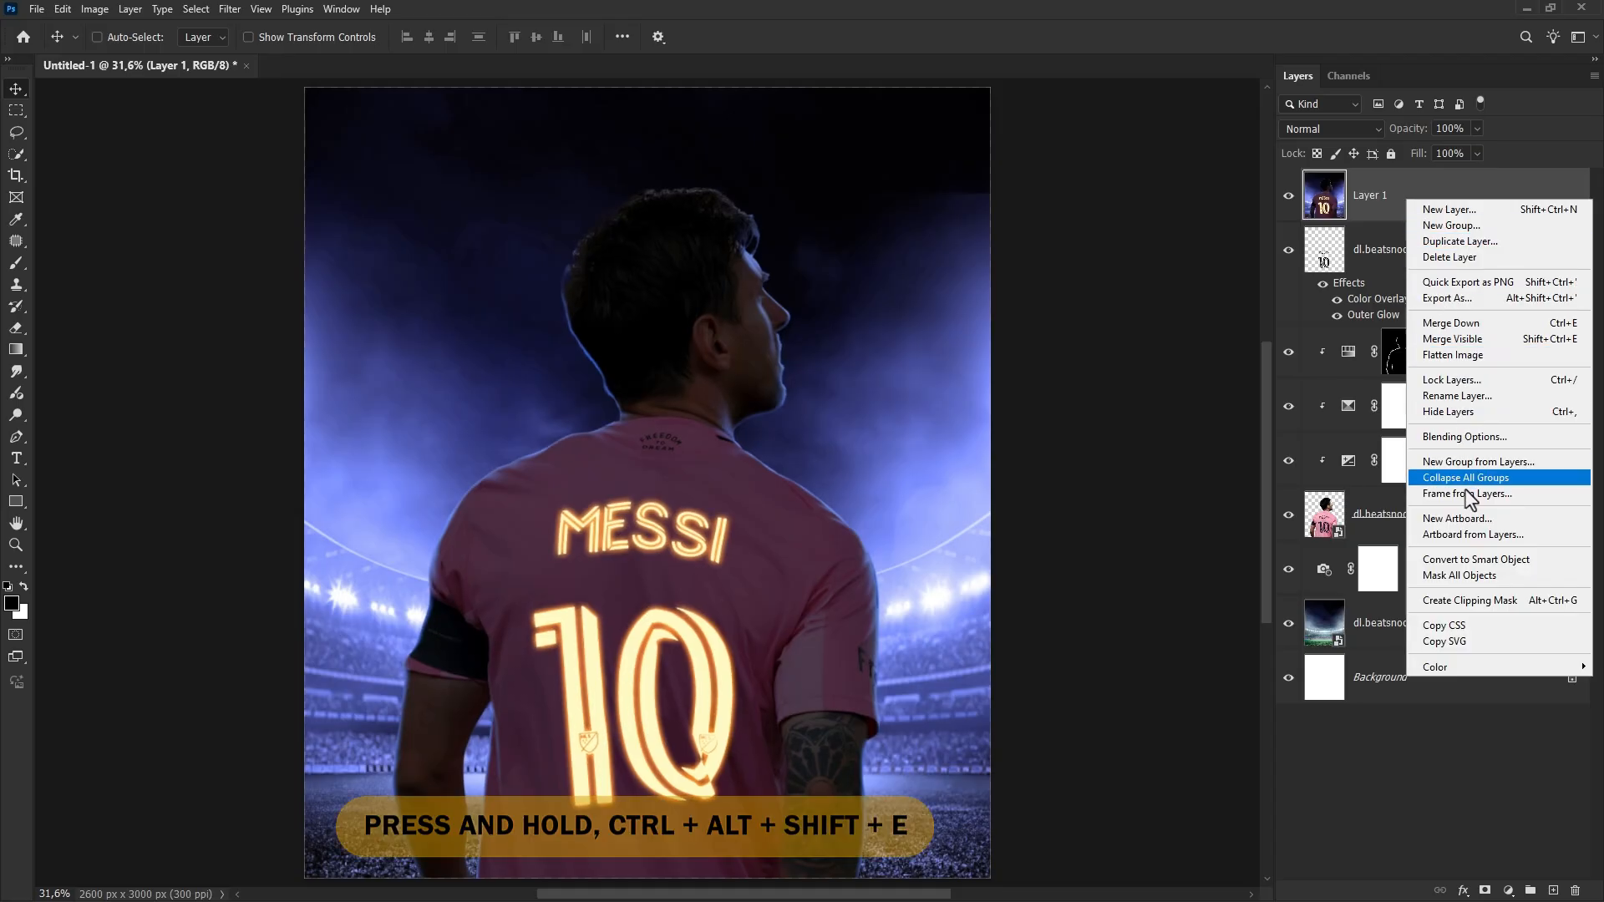
left_click(1477, 562)
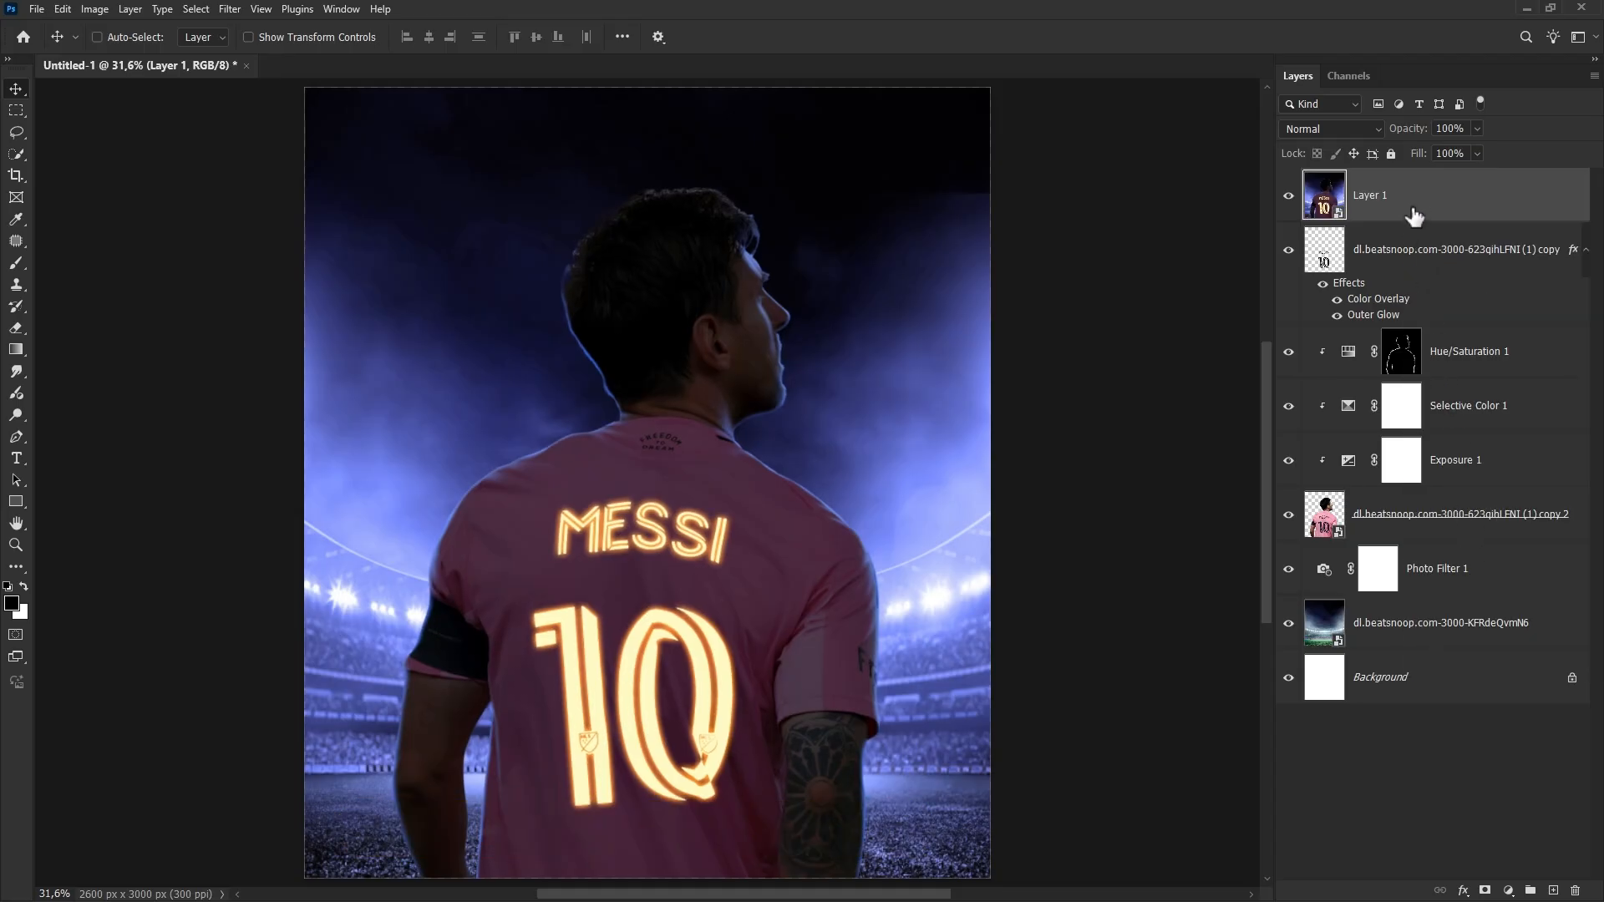
Open the merged layer in the Camera Raw Filter and set the preview's surrounding colour to Default.
left_click(242, 10)
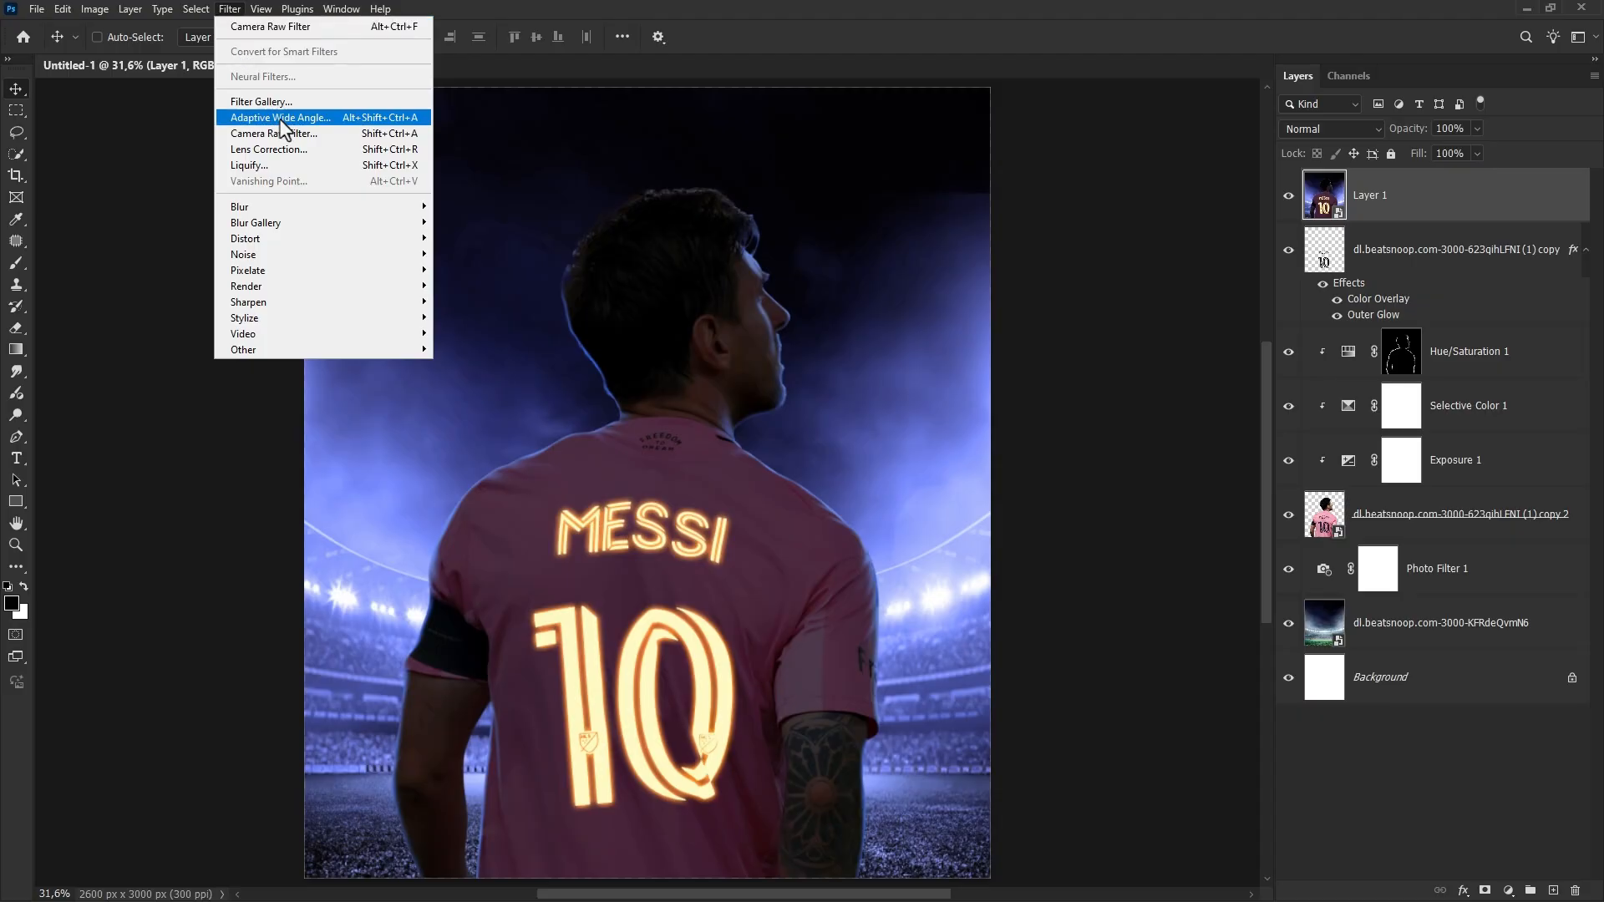
left_click(324, 136)
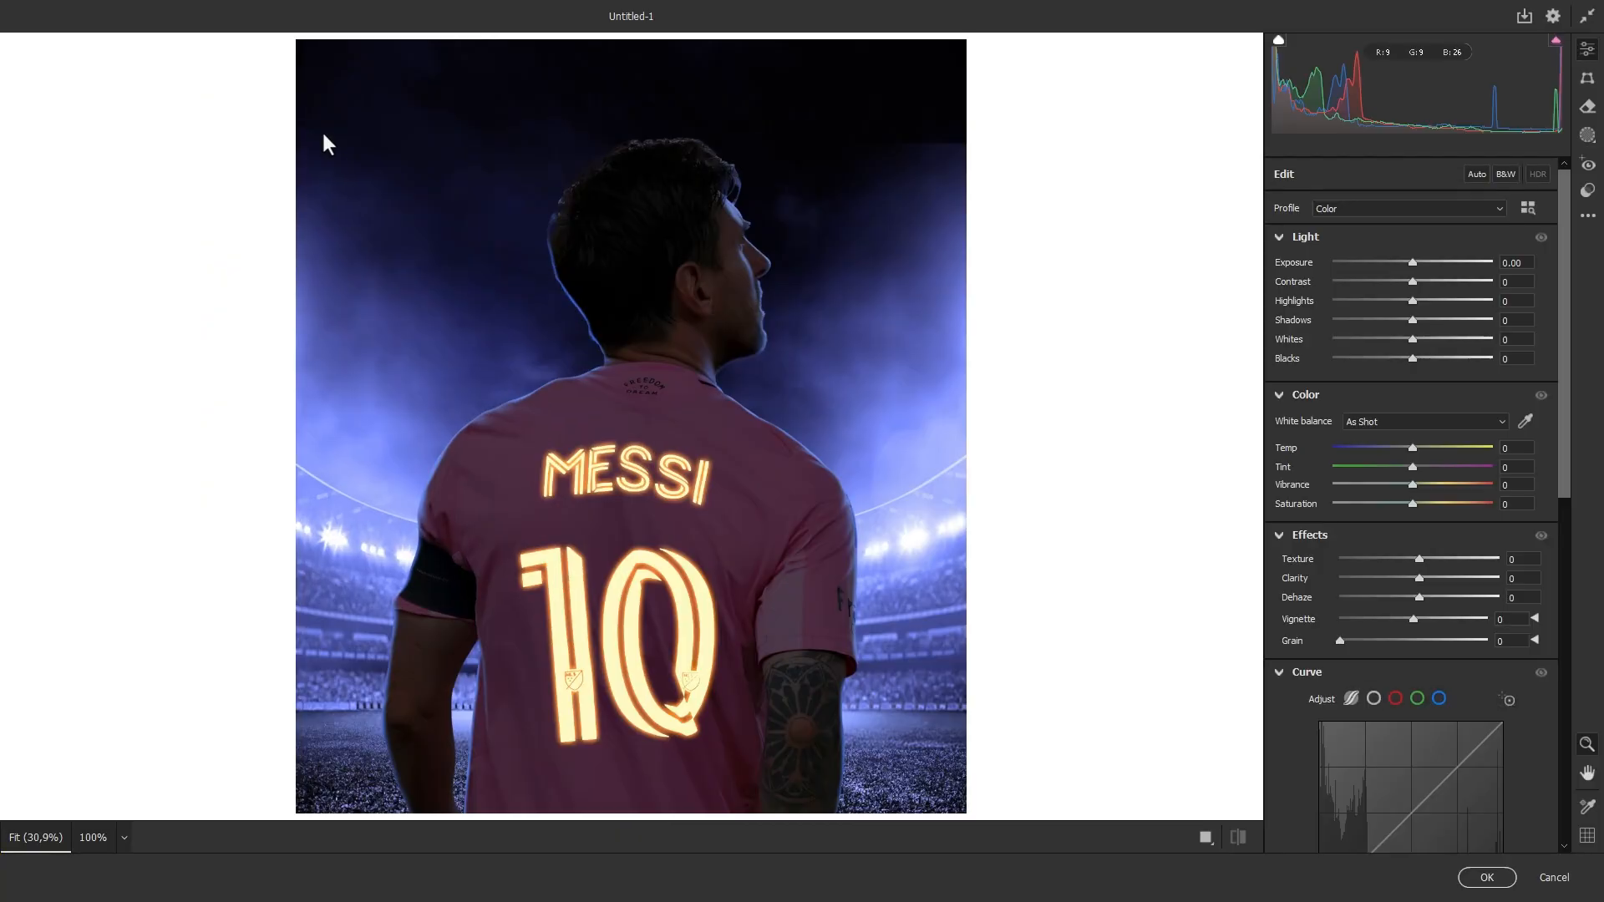
right_click(1013, 207)
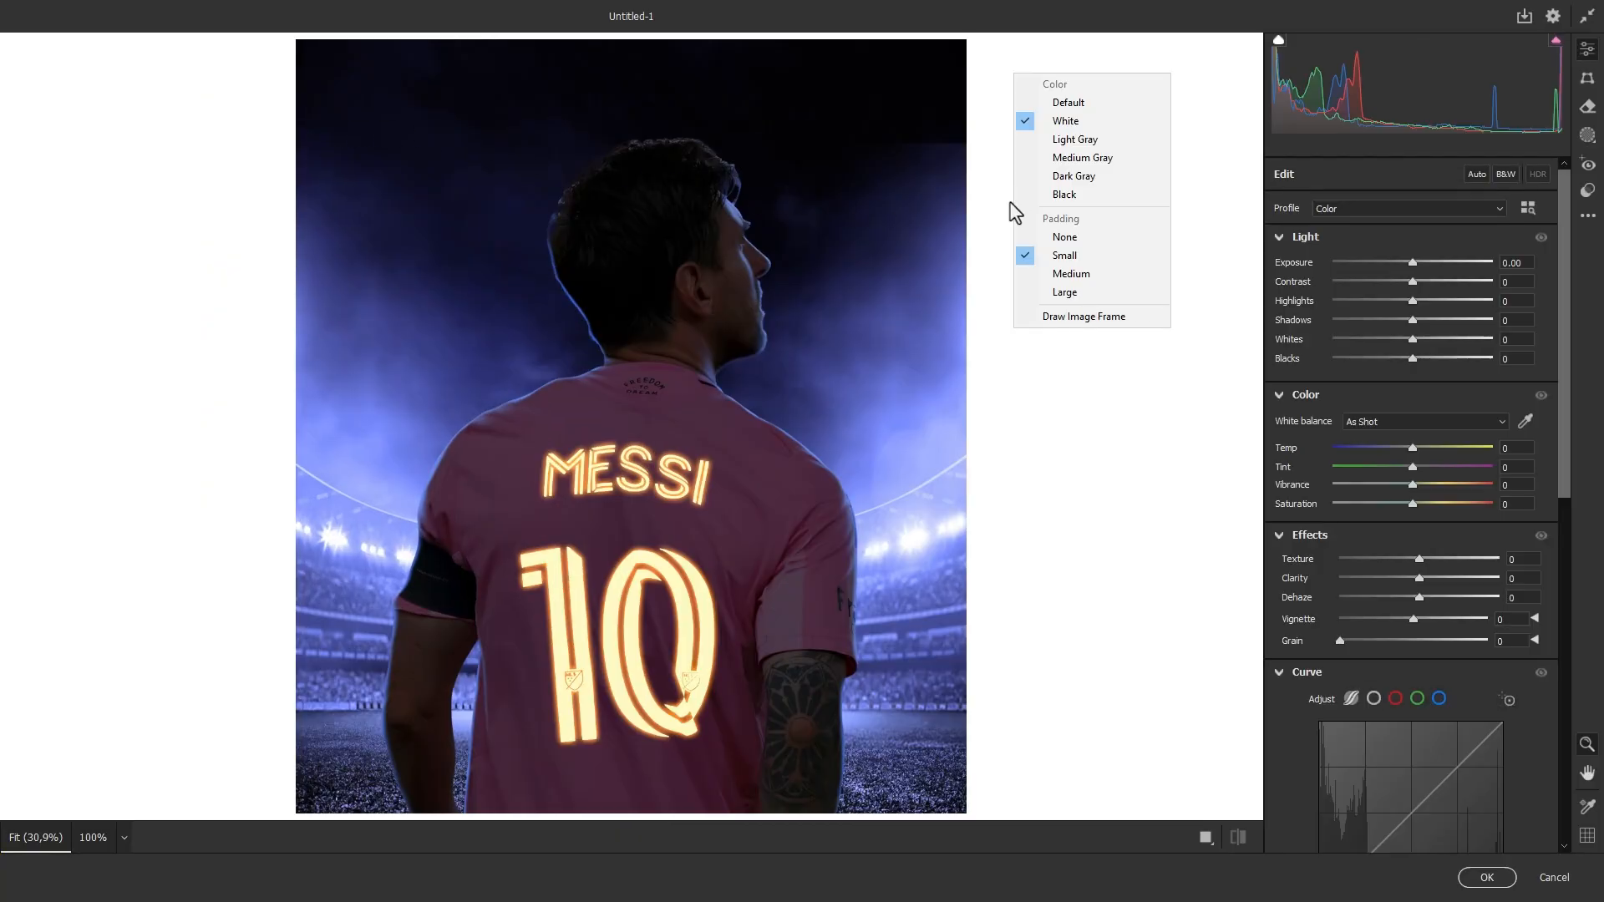
left_click(1065, 102)
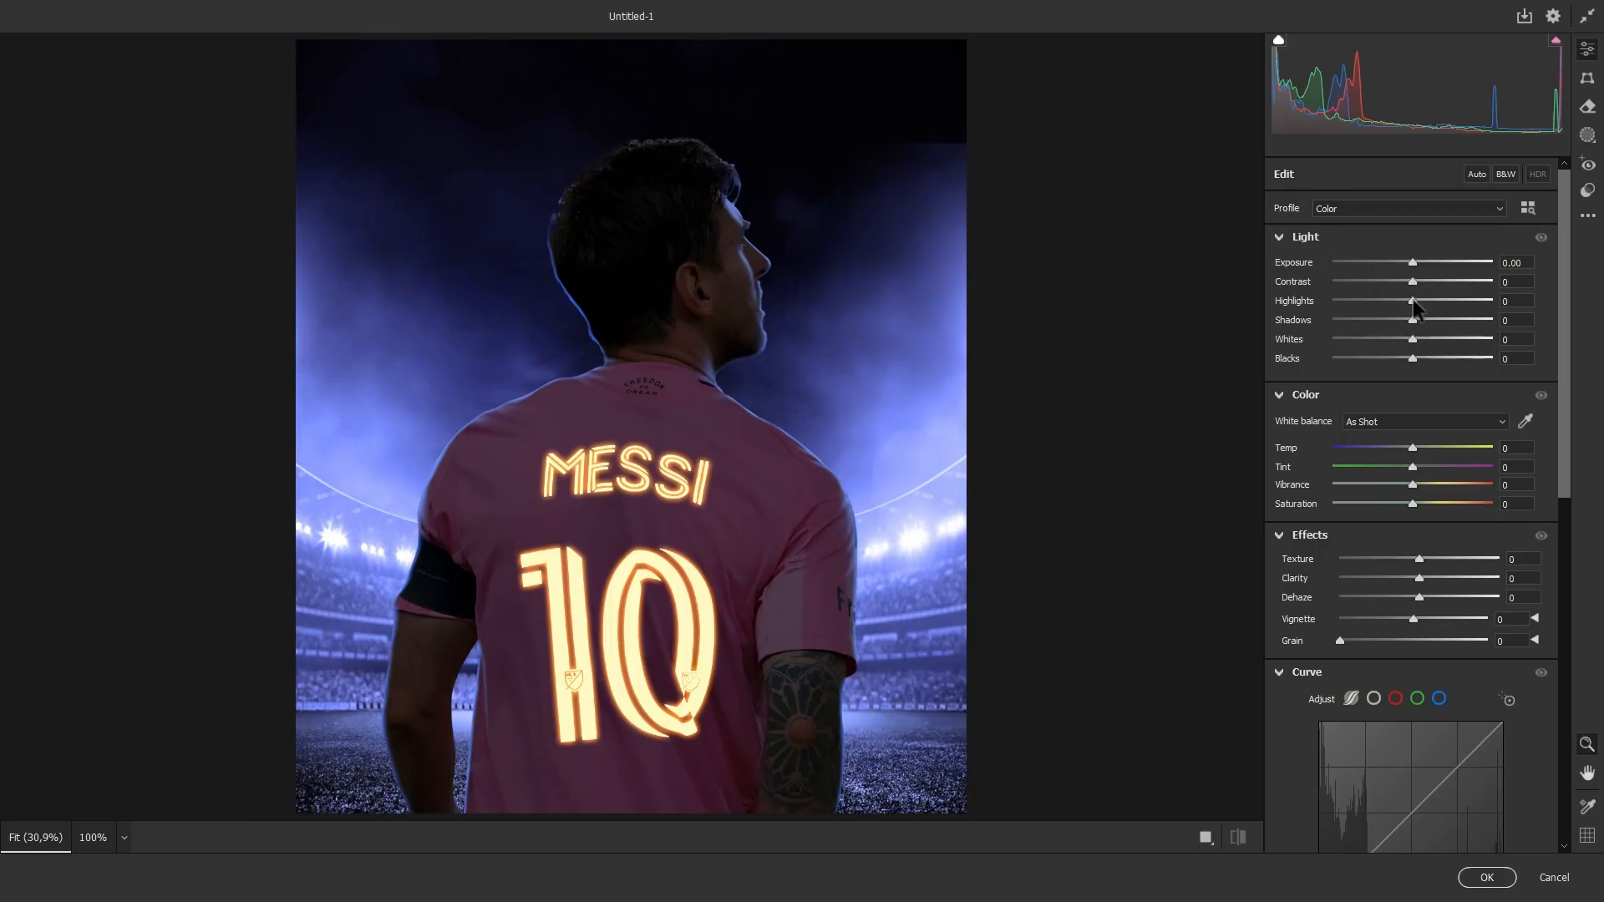
Set Highlights and Whites to +11, Tint to +15, Vibrance to +11, Texture to +32, Clarity to +9 and Grain to 10.
left_click_drag(1412, 298, 1420, 302)
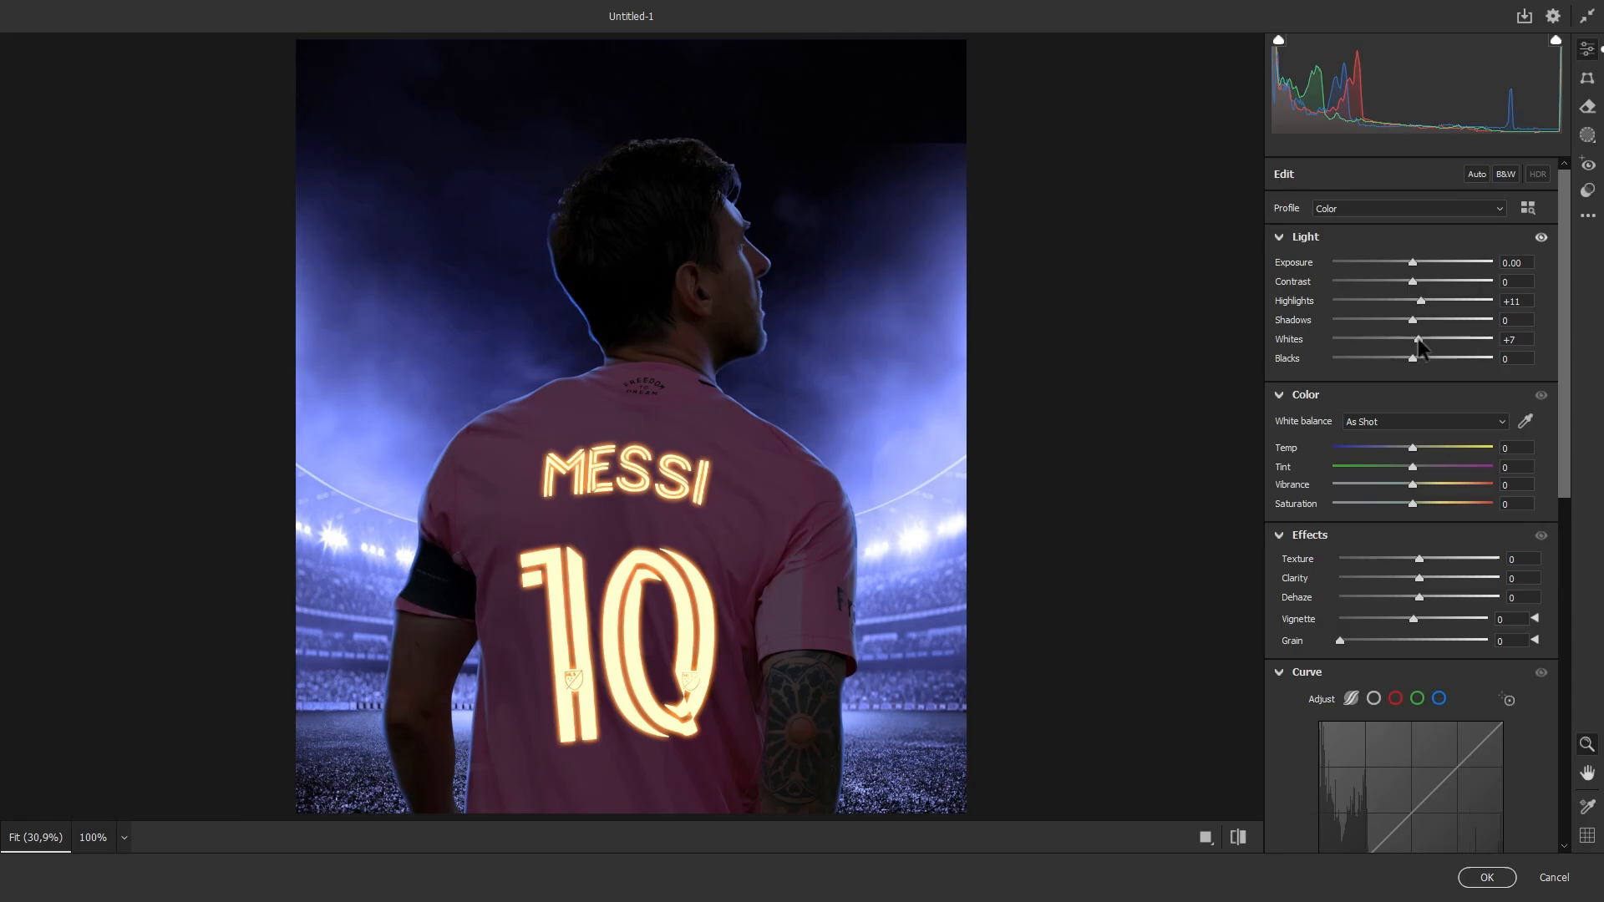
left_click(1421, 468)
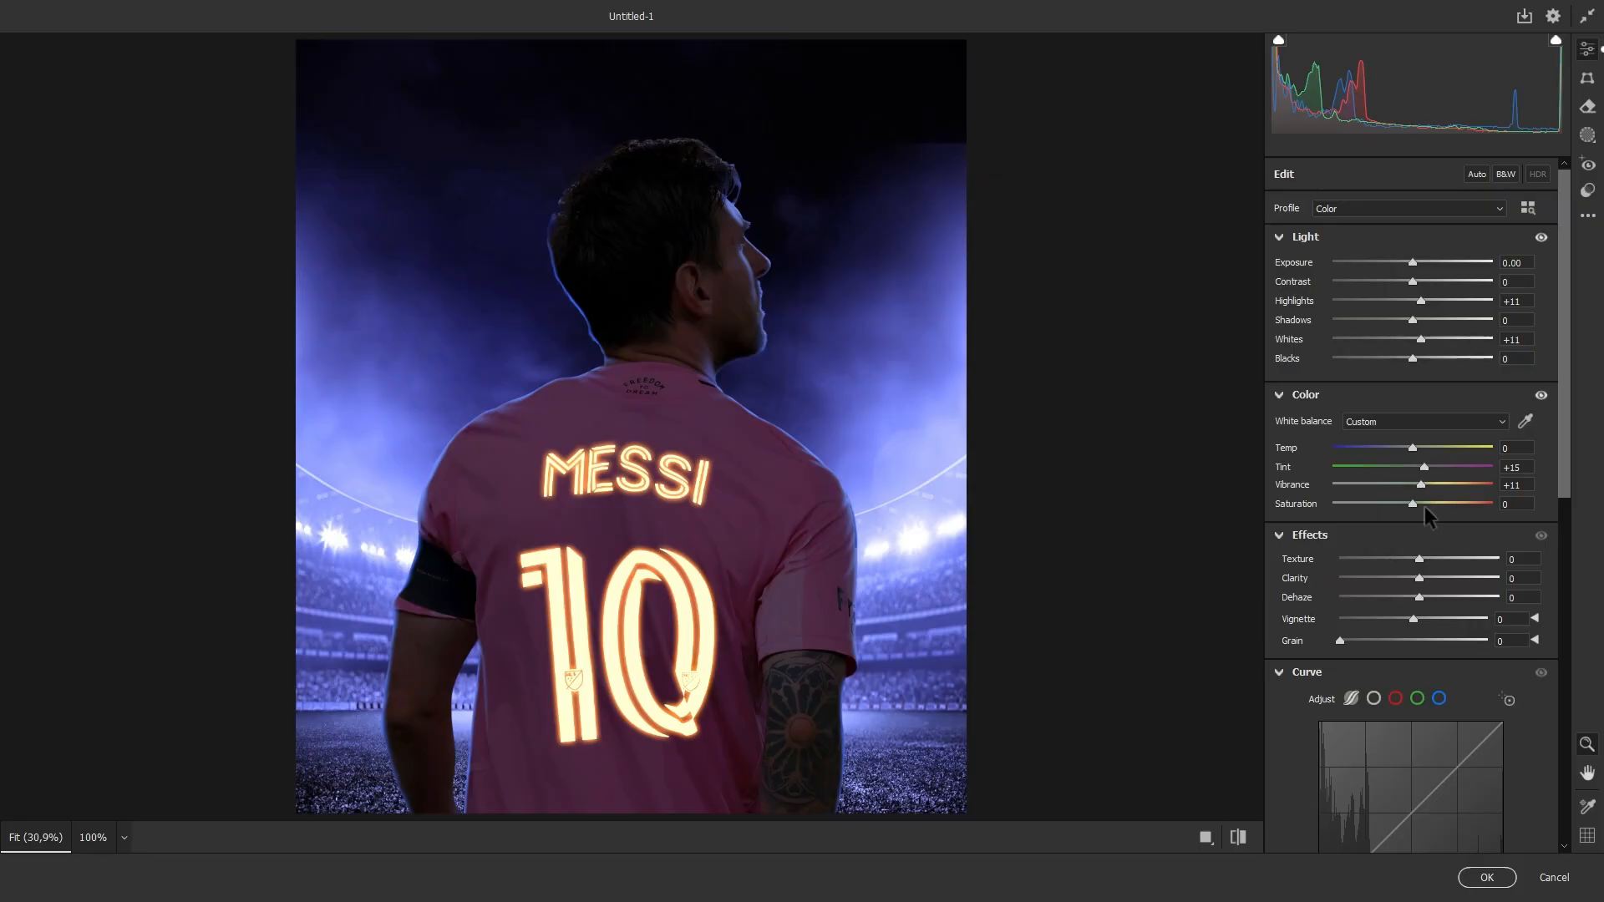
mouse_move(1421, 559)
left_mouse_down()
mouse_move(1446, 563)
mouse_move(1430, 579)
left_mouse_up()
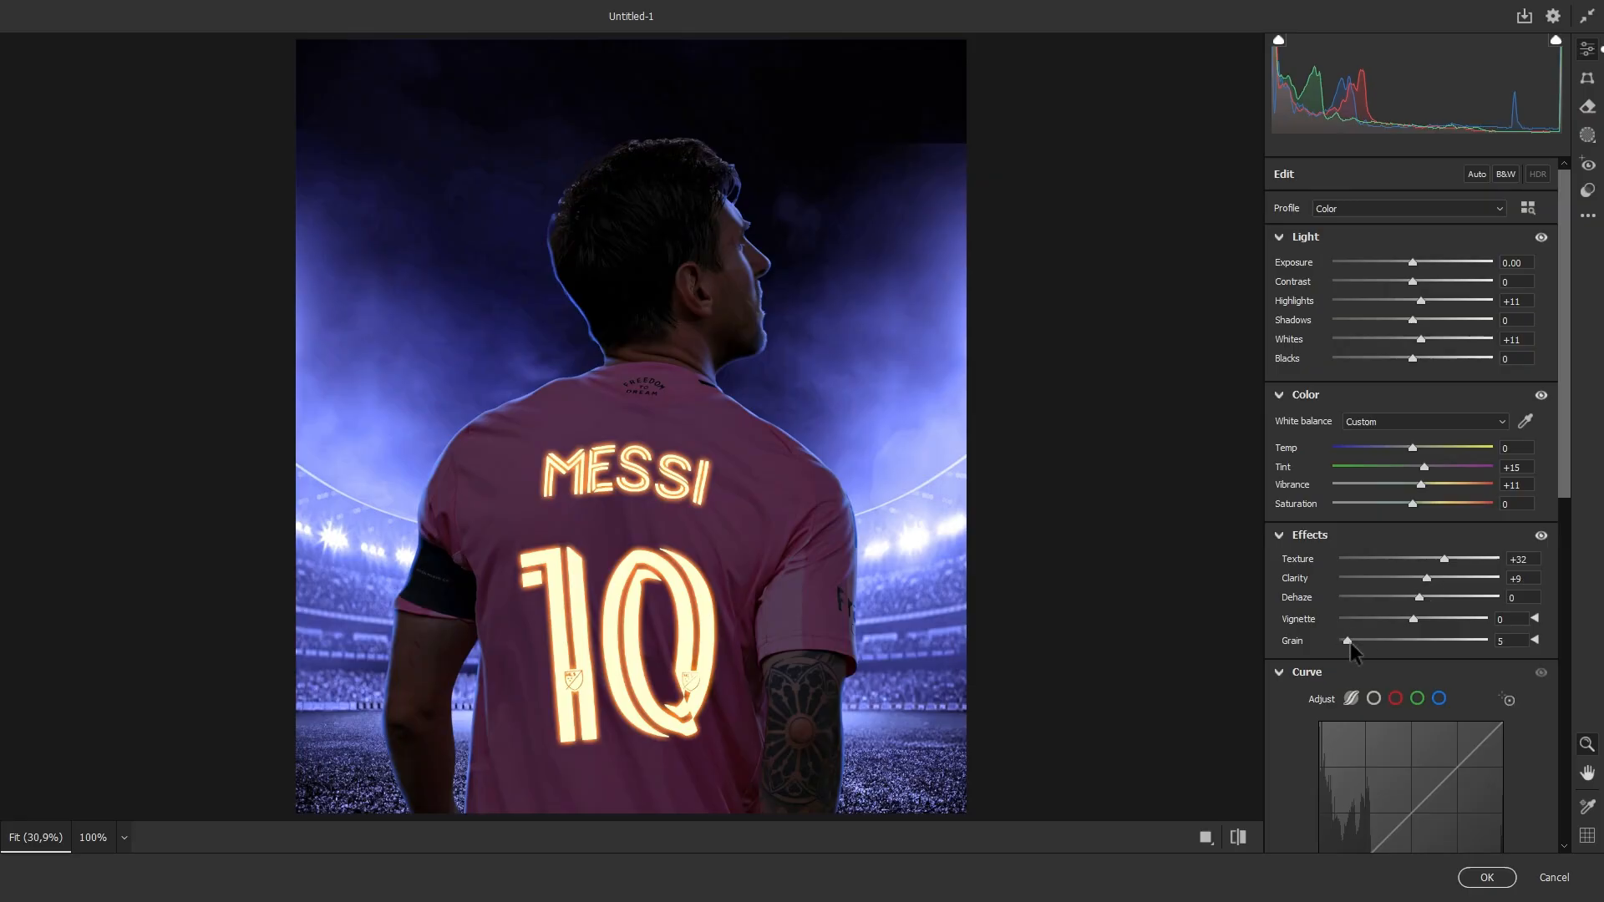
left_click_drag(1353, 644, 1358, 644)
Set the curve's Highlights to +18 and Lights to +16, and the Optics vignette to -26.
left_click_drag(1561, 429, 1545, 645)
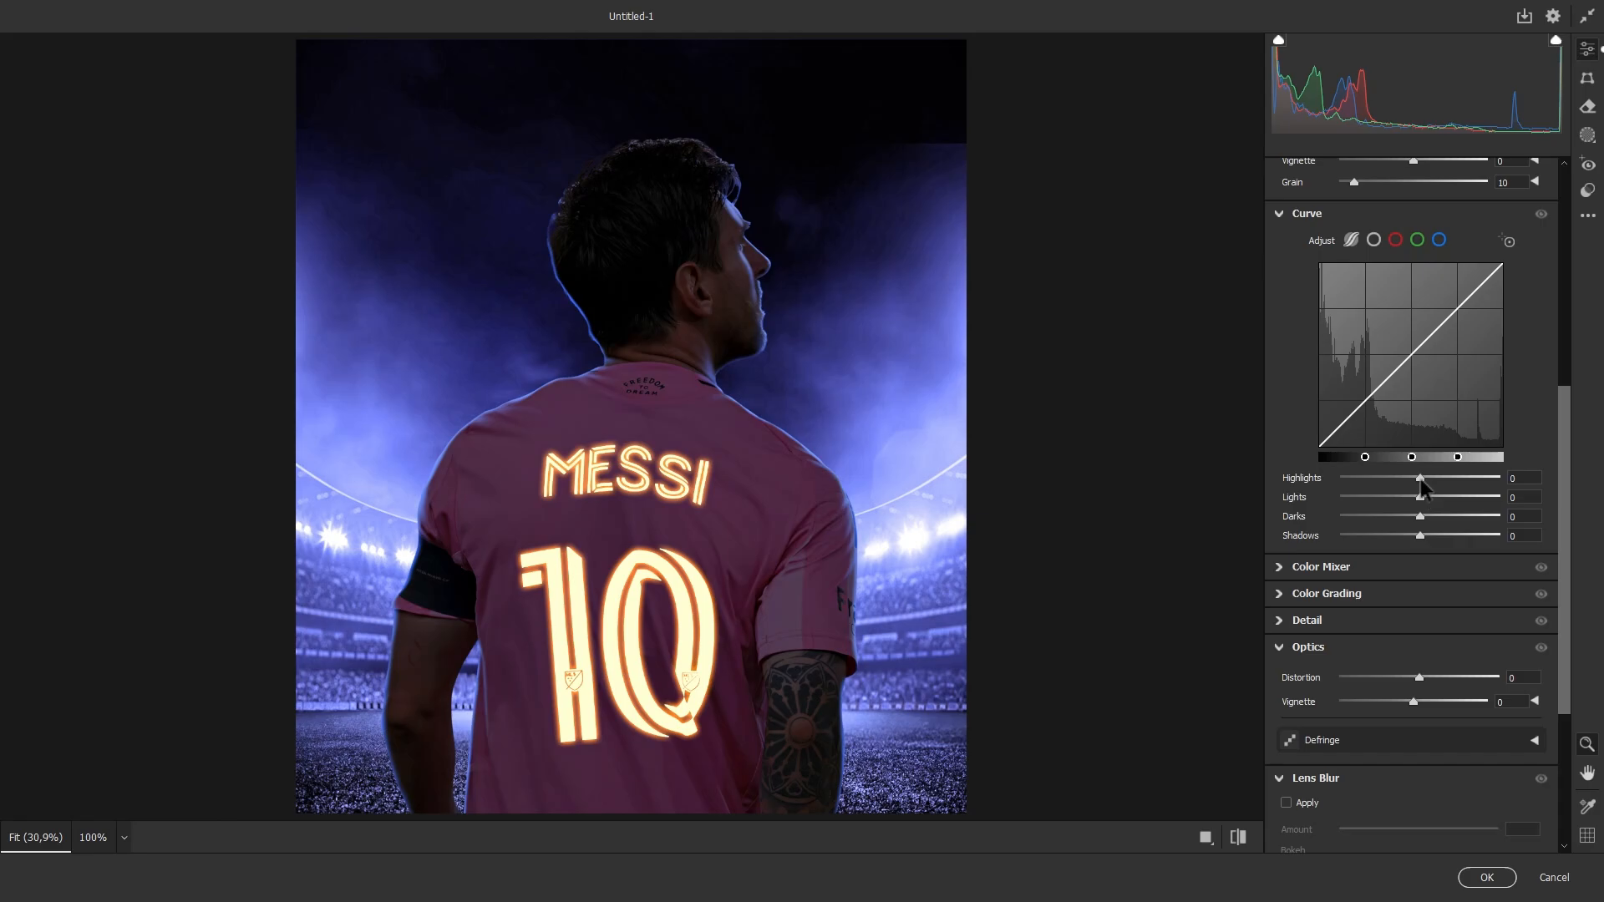
left_click_drag(1422, 479, 1434, 478)
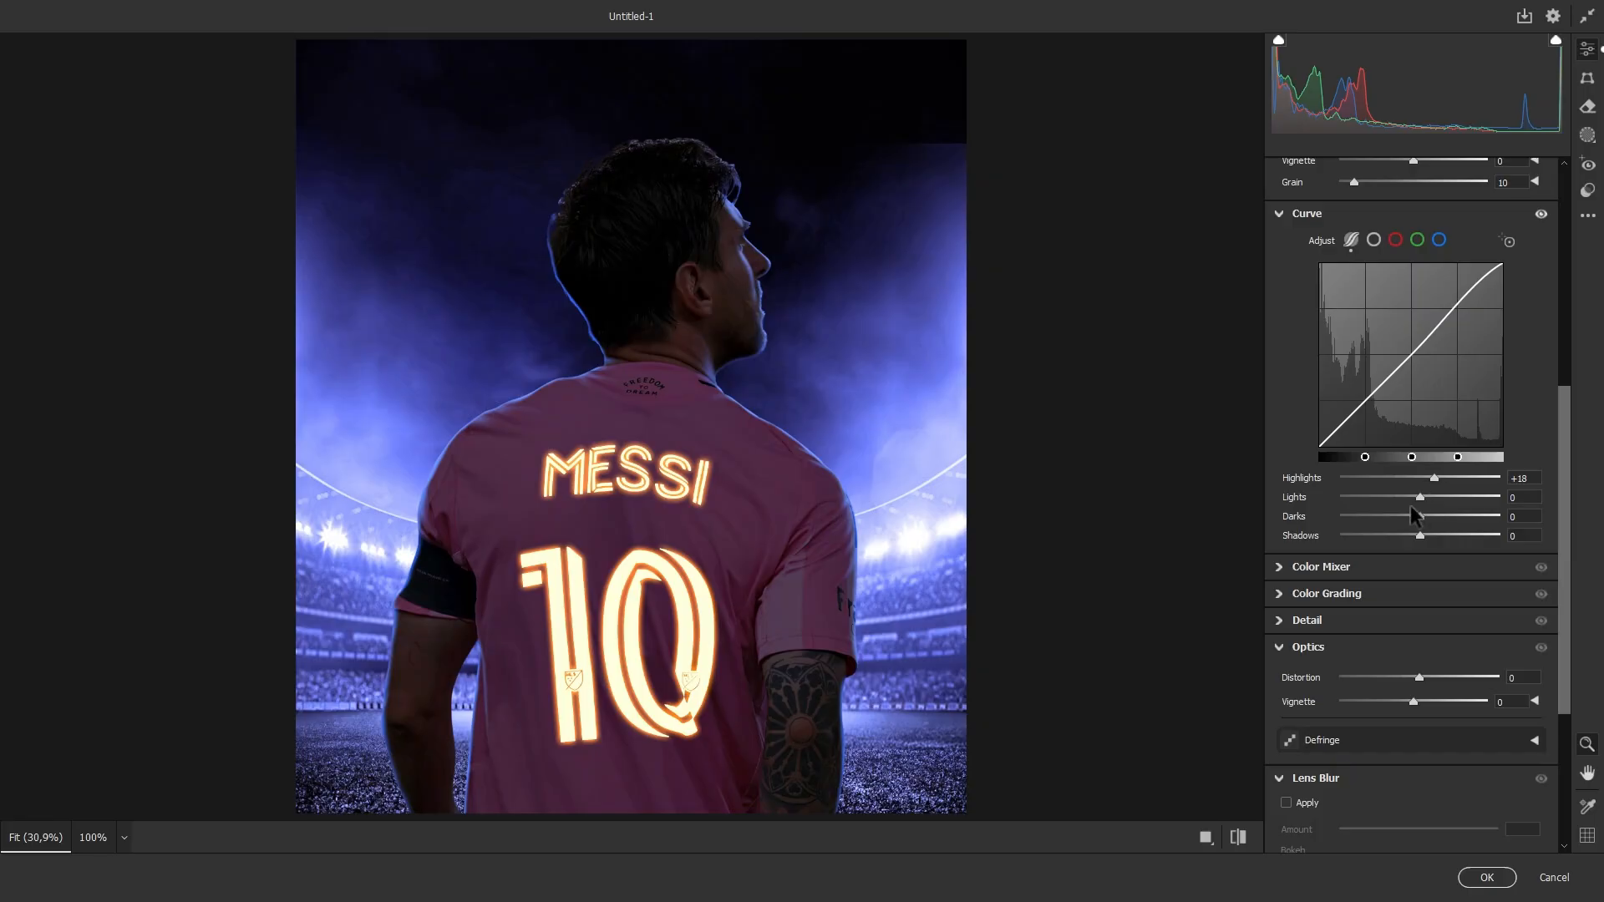
left_click_drag(1423, 497, 1434, 506)
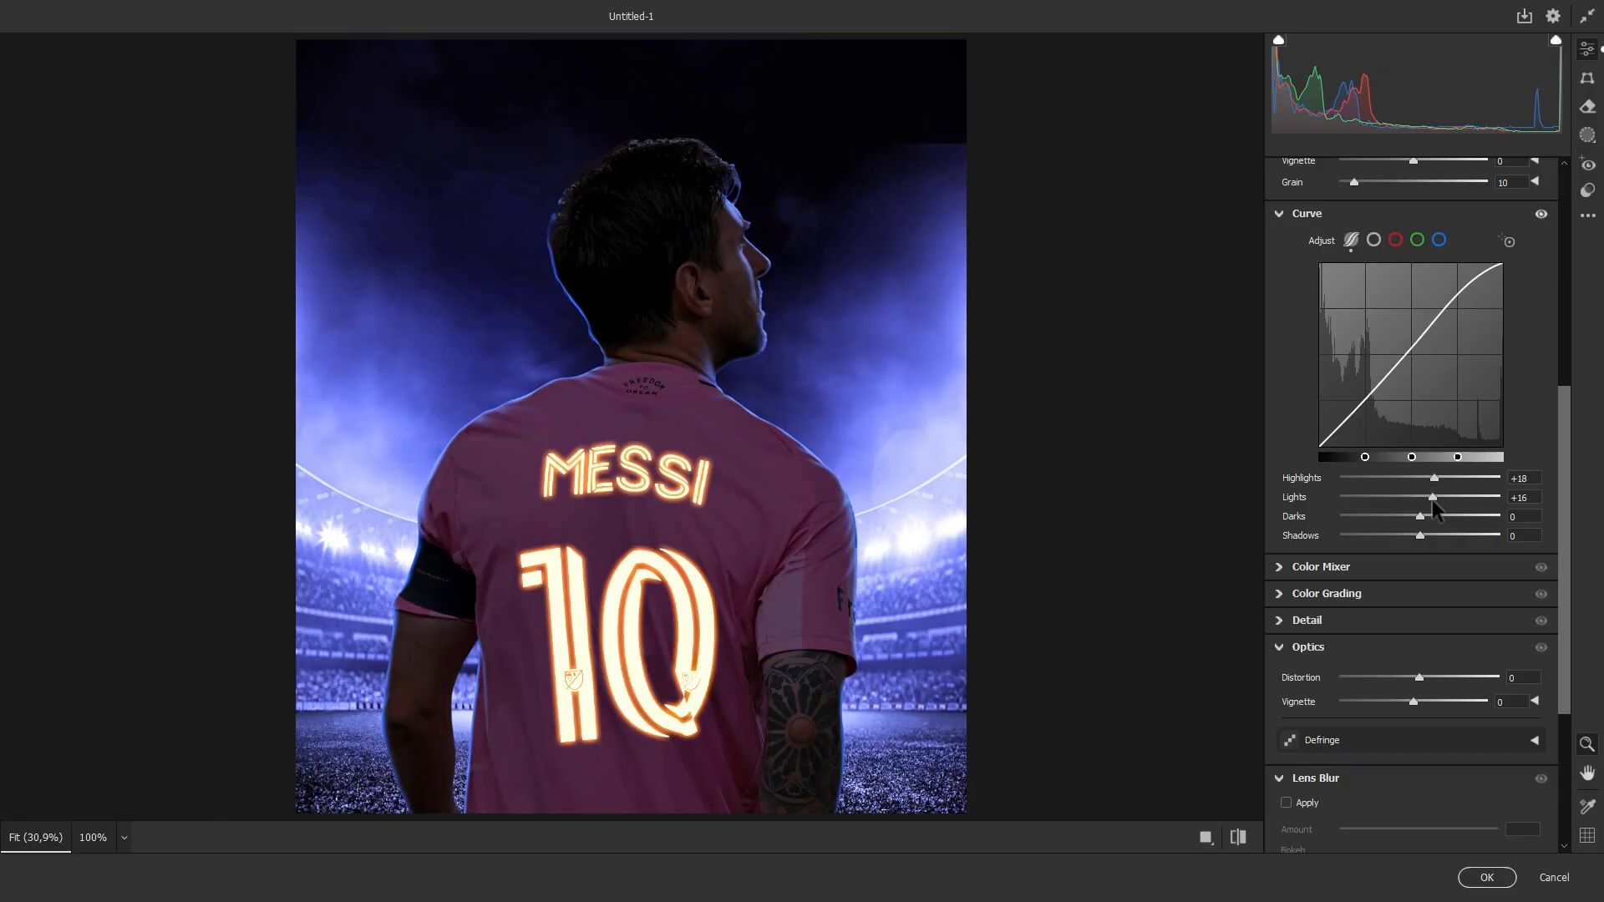
left_click(1308, 647)
left_click(1308, 647)
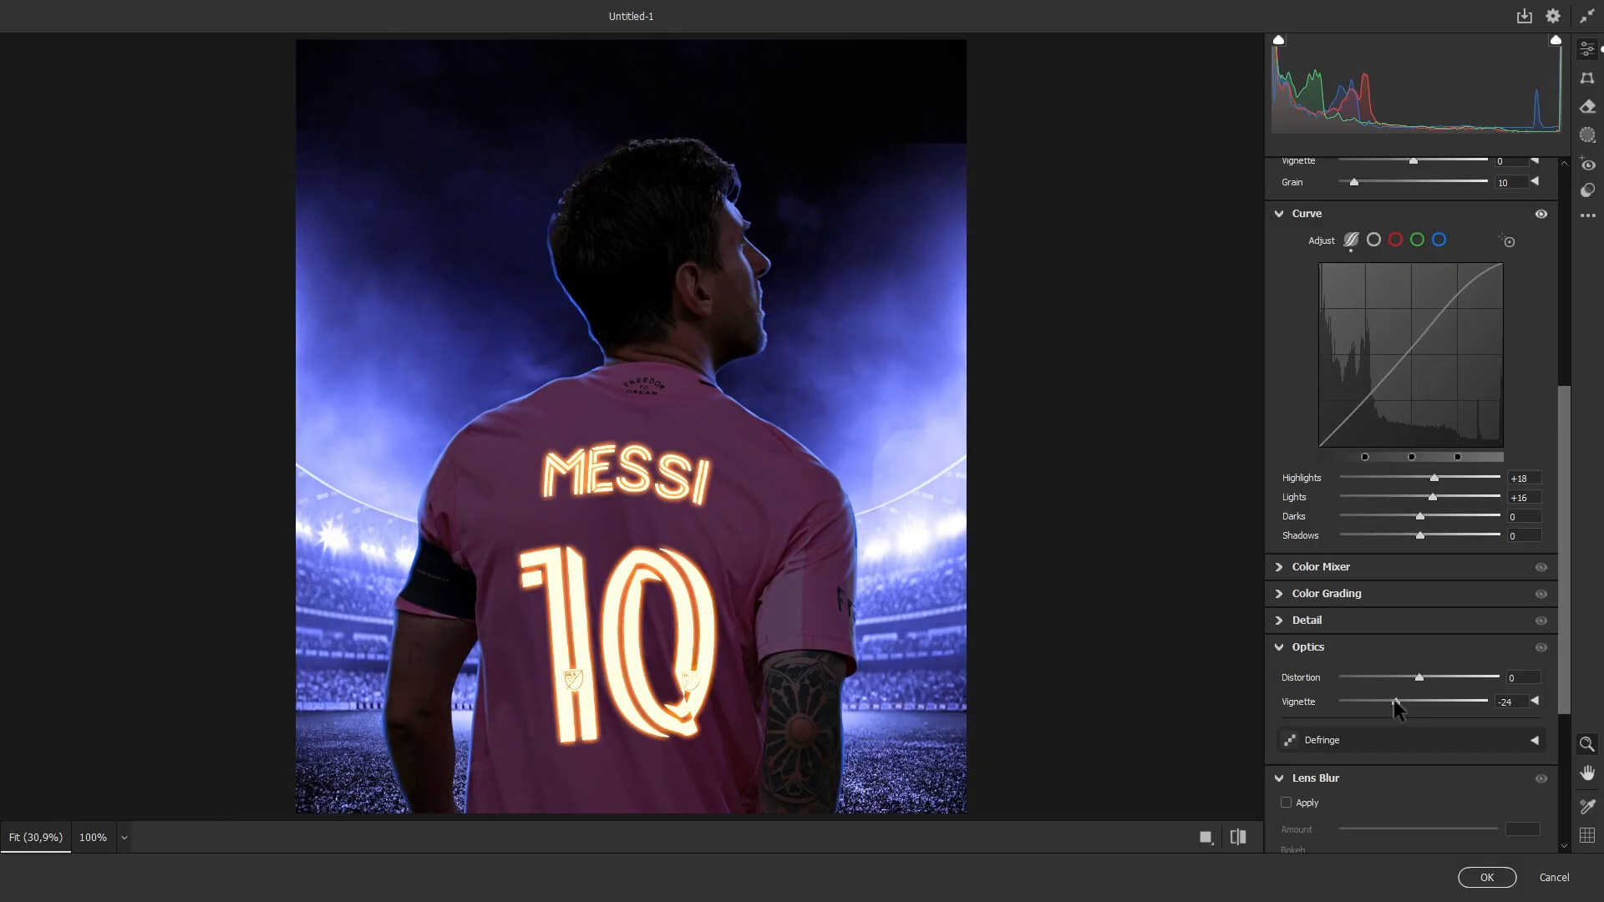
Compare the image before and after the Camera Raw adjustments, and apply the filter to the merged layer.
left_click(1240, 840)
left_click(1239, 840)
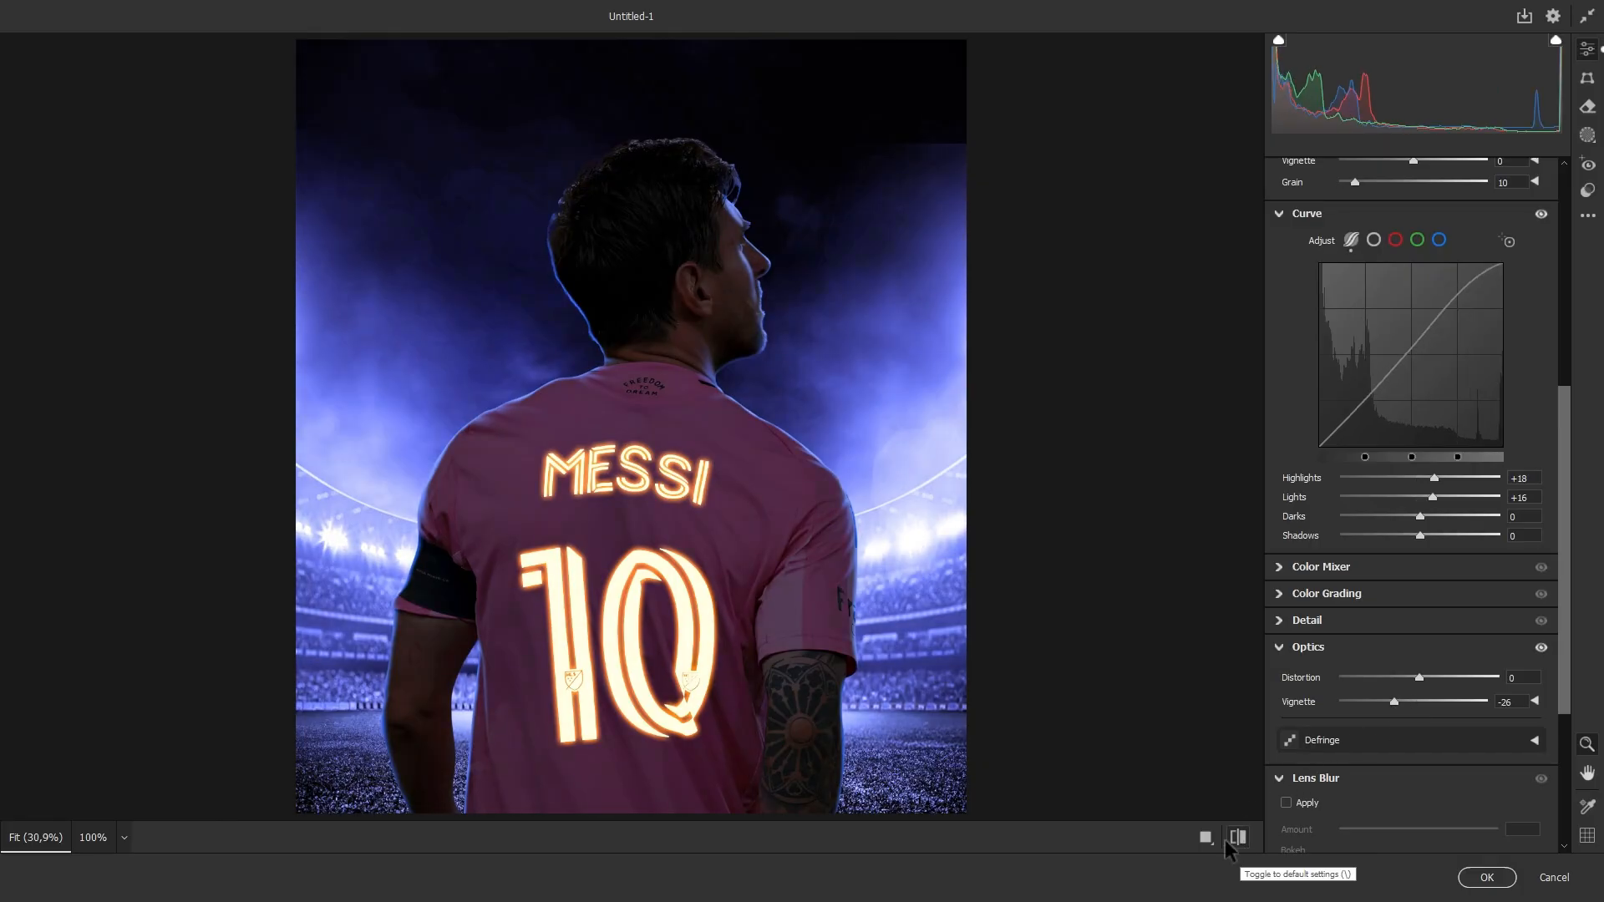
left_click(1208, 839)
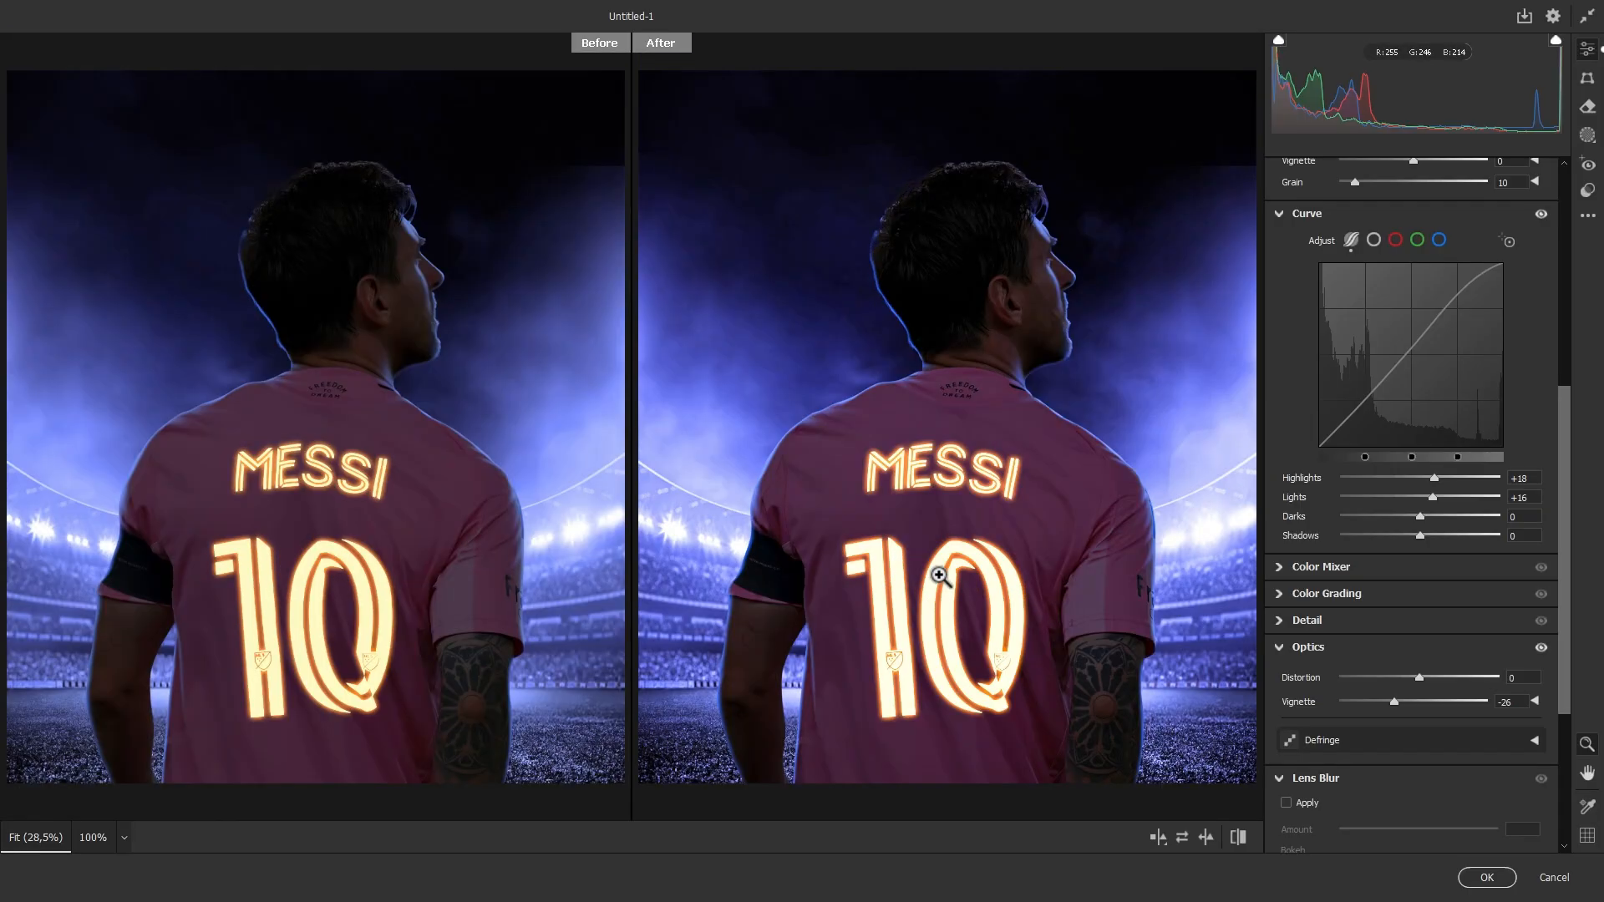
left_click_drag(904, 466, 868, 461)
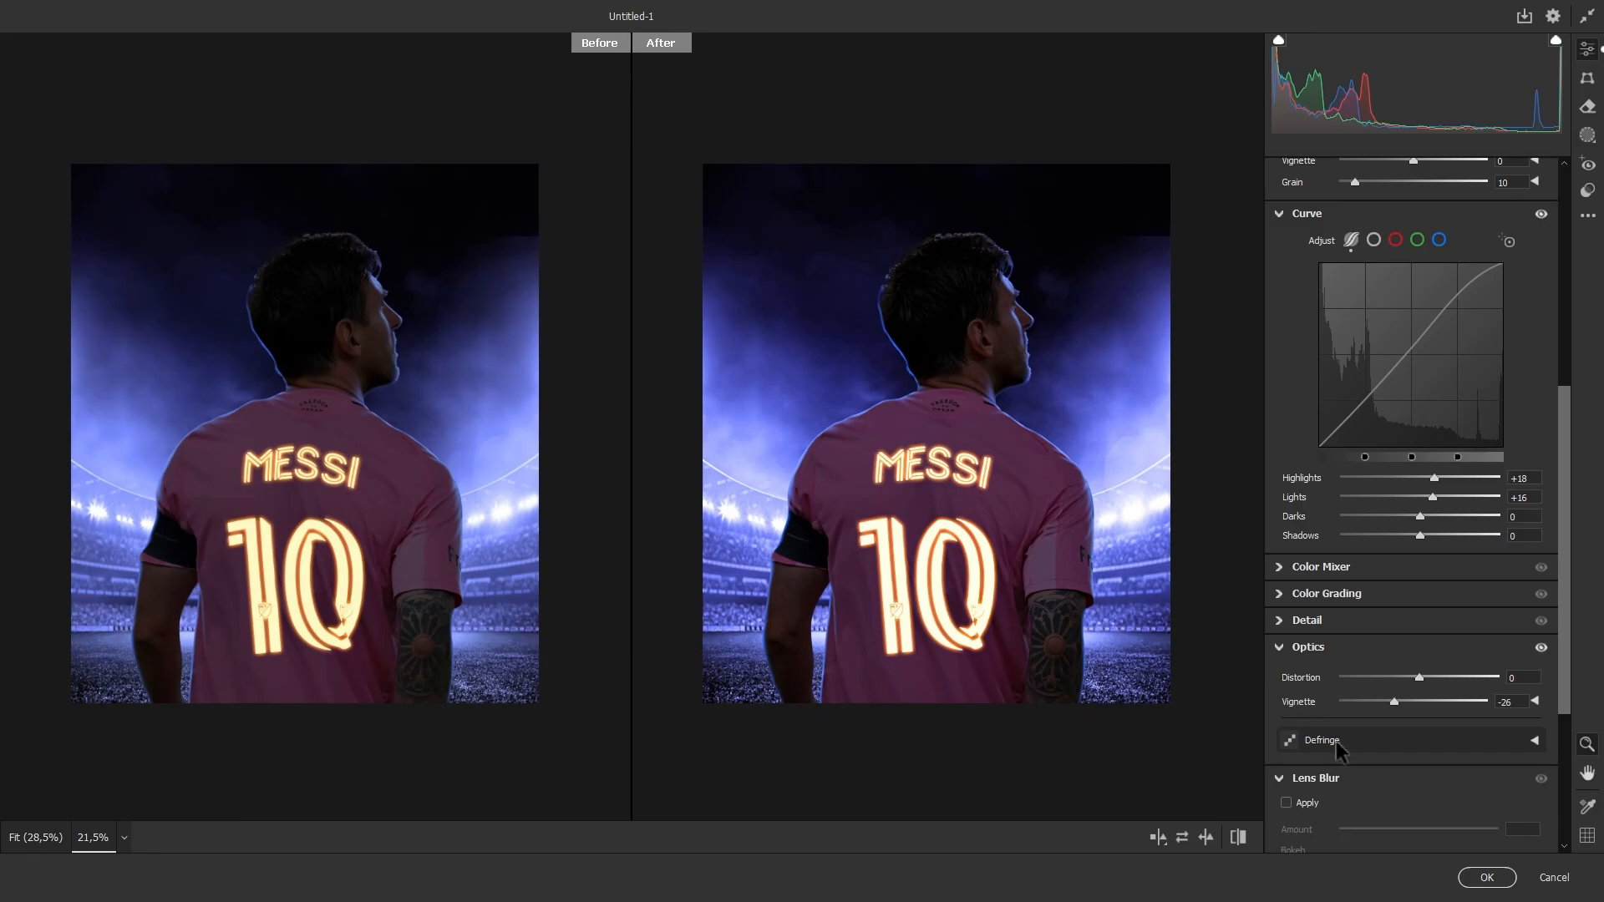
left_click(1487, 877)
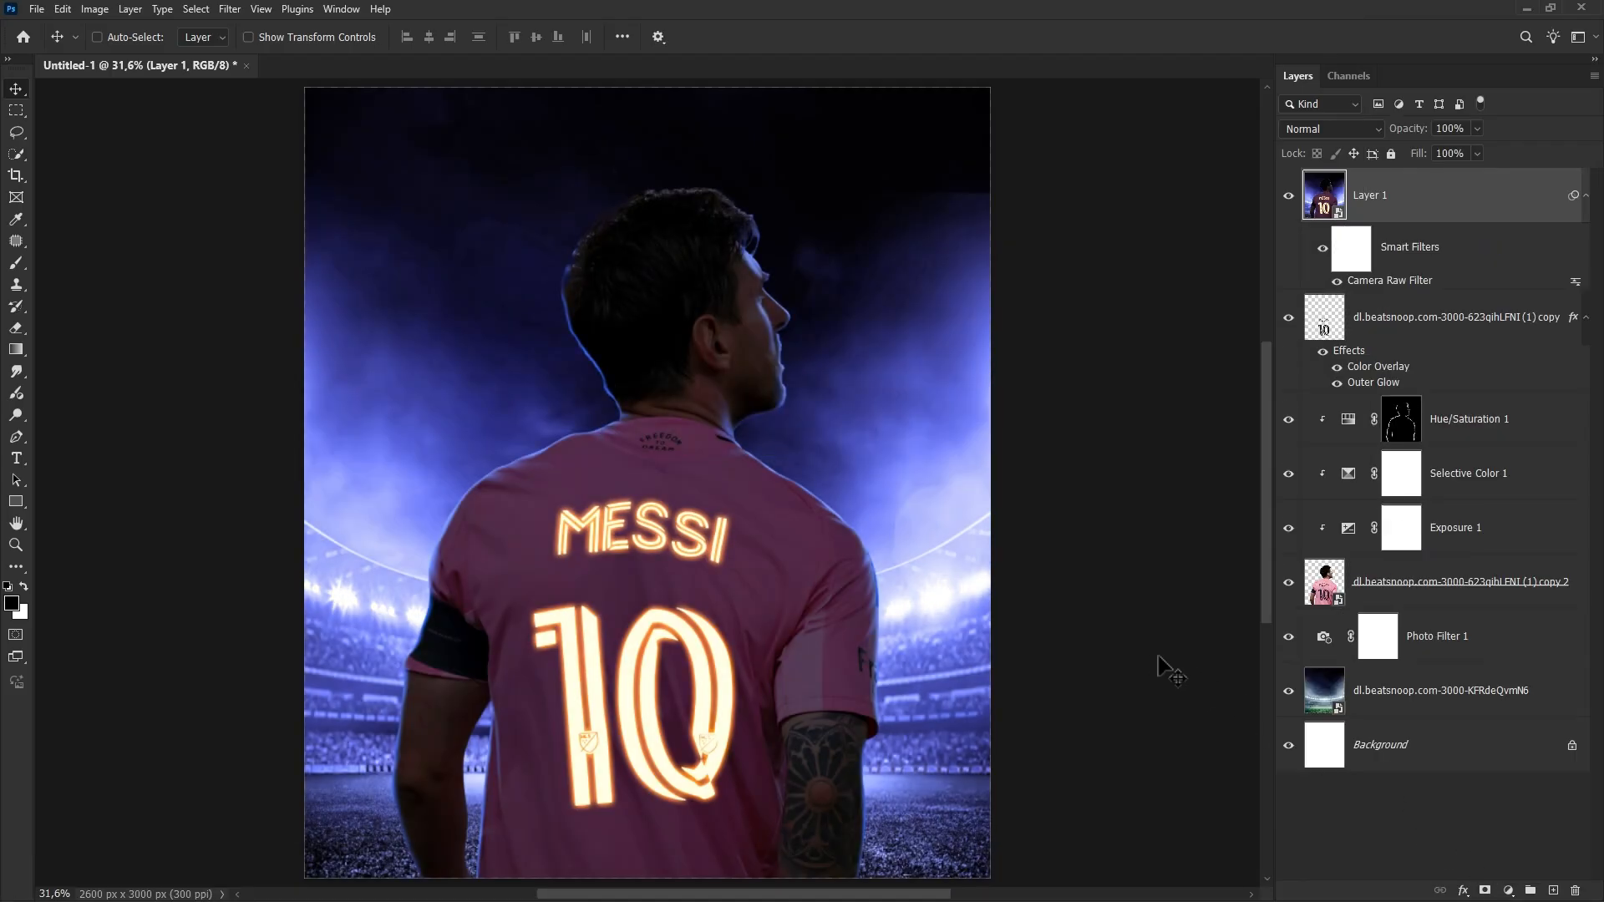
left_click(1288, 196)
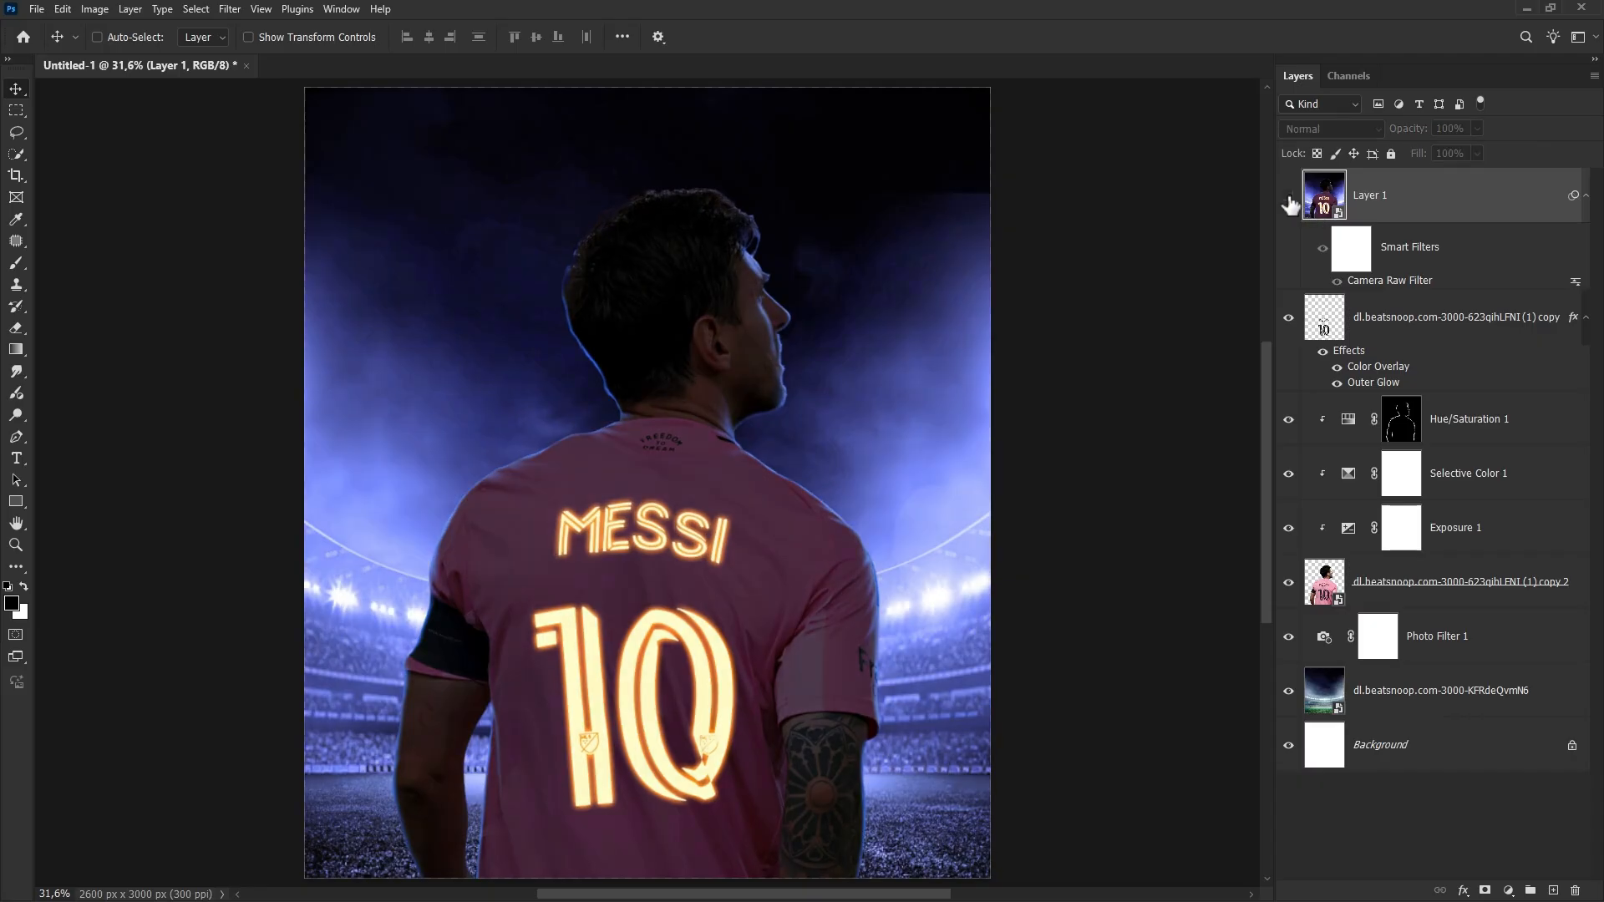
left_click(1288, 196)
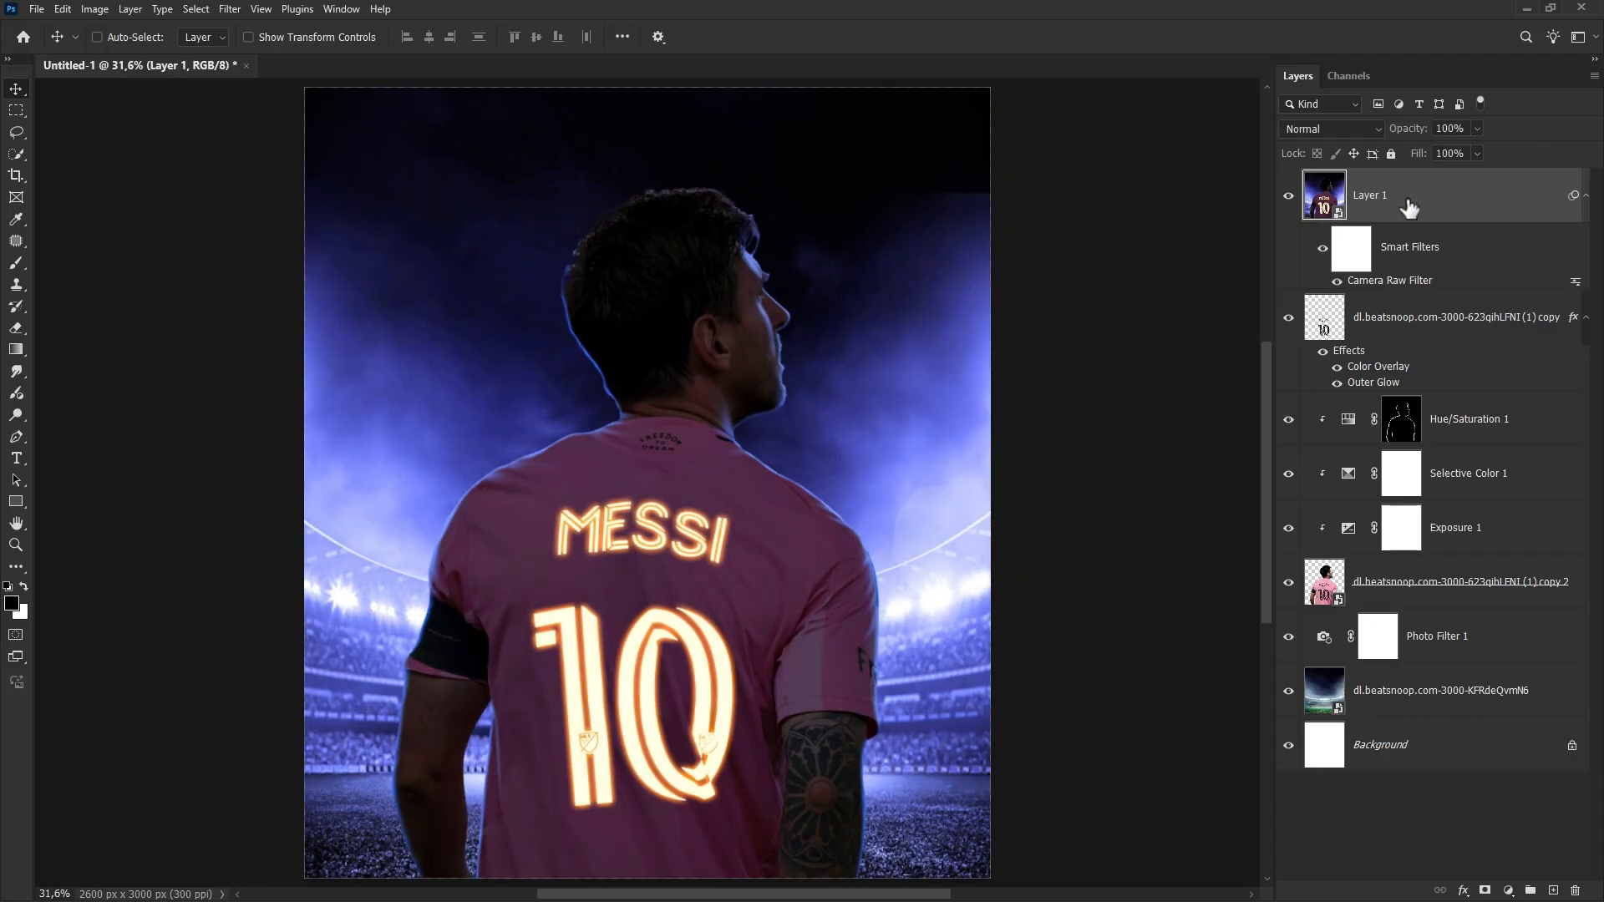
Apply a 15 px Iris Blur to the merged layer, stretching the ellipse around the player to nearly the full canvas.
left_click(230, 10)
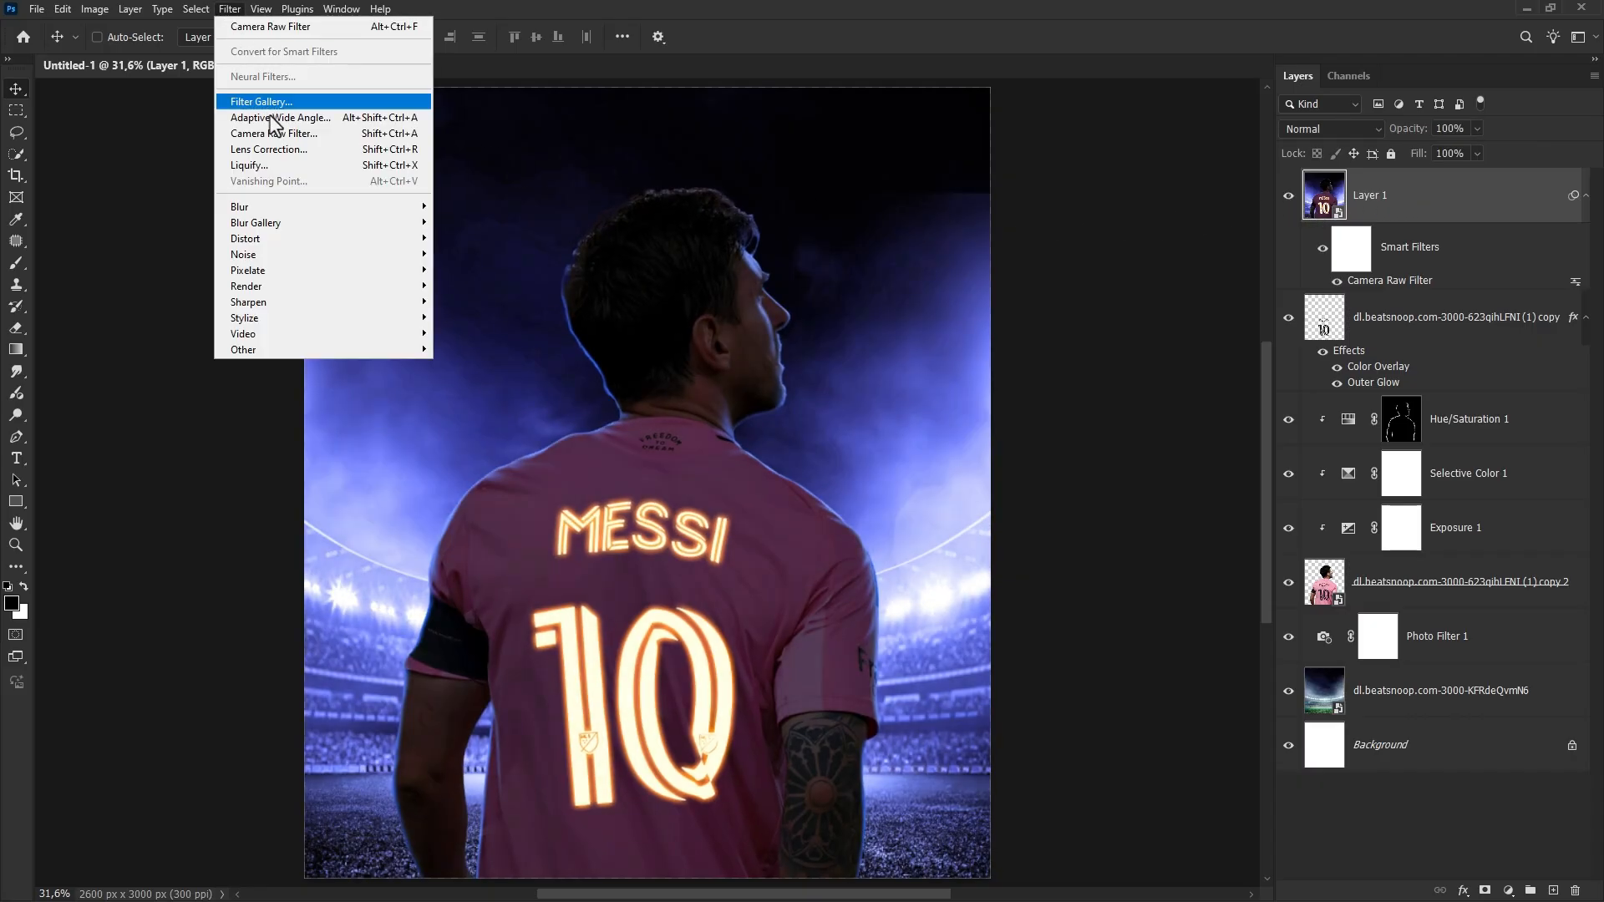
mouse_move(308, 223)
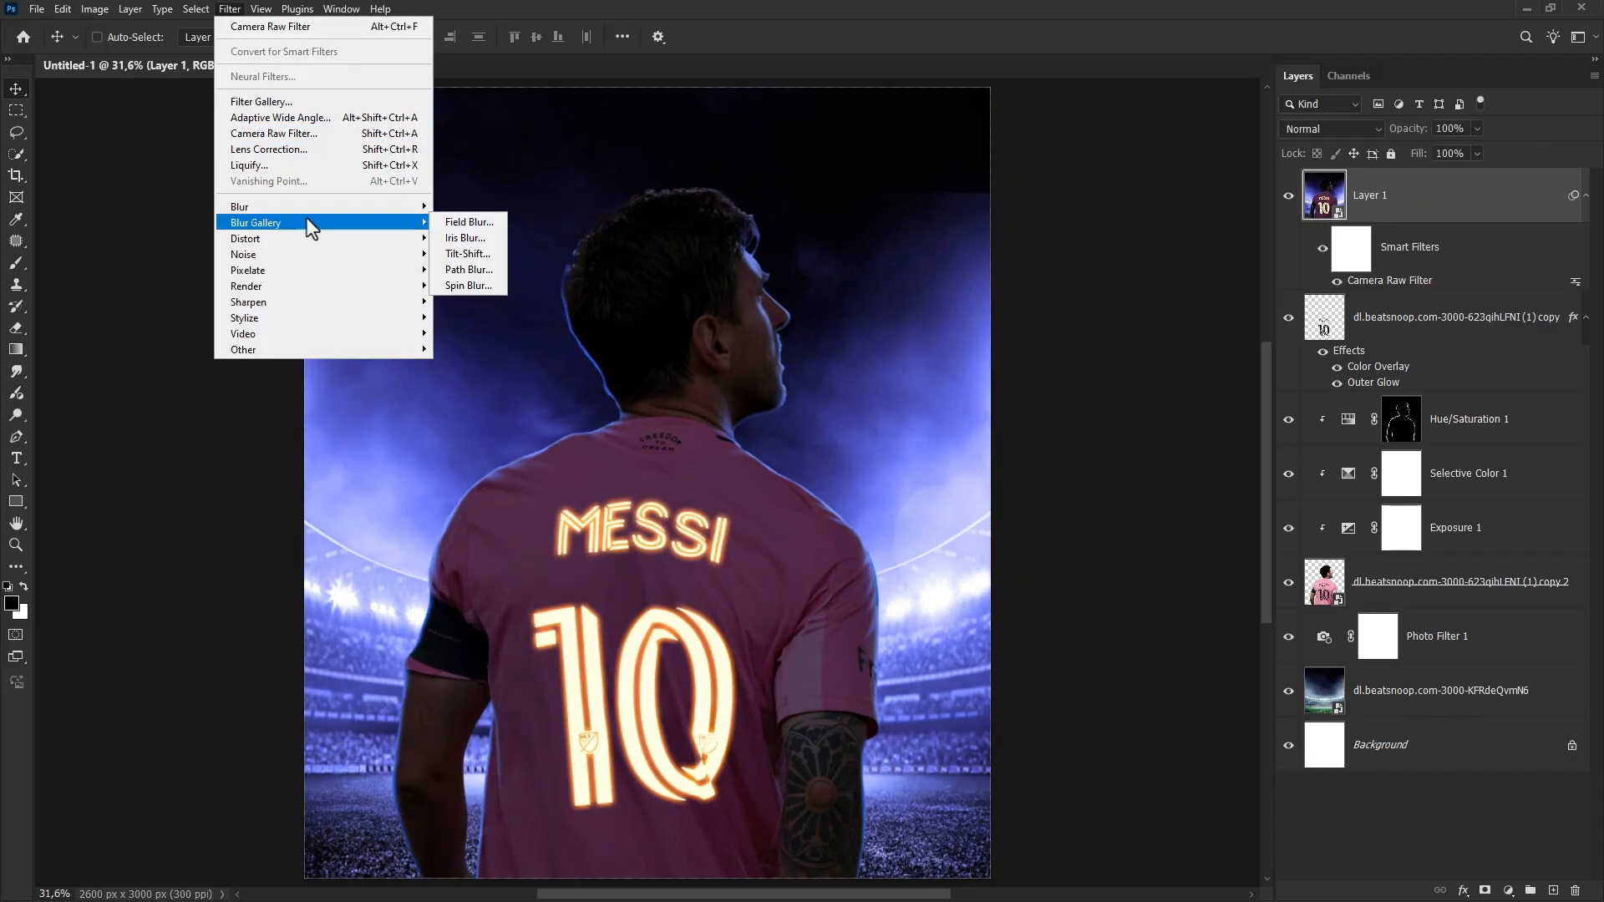
left_click(473, 237)
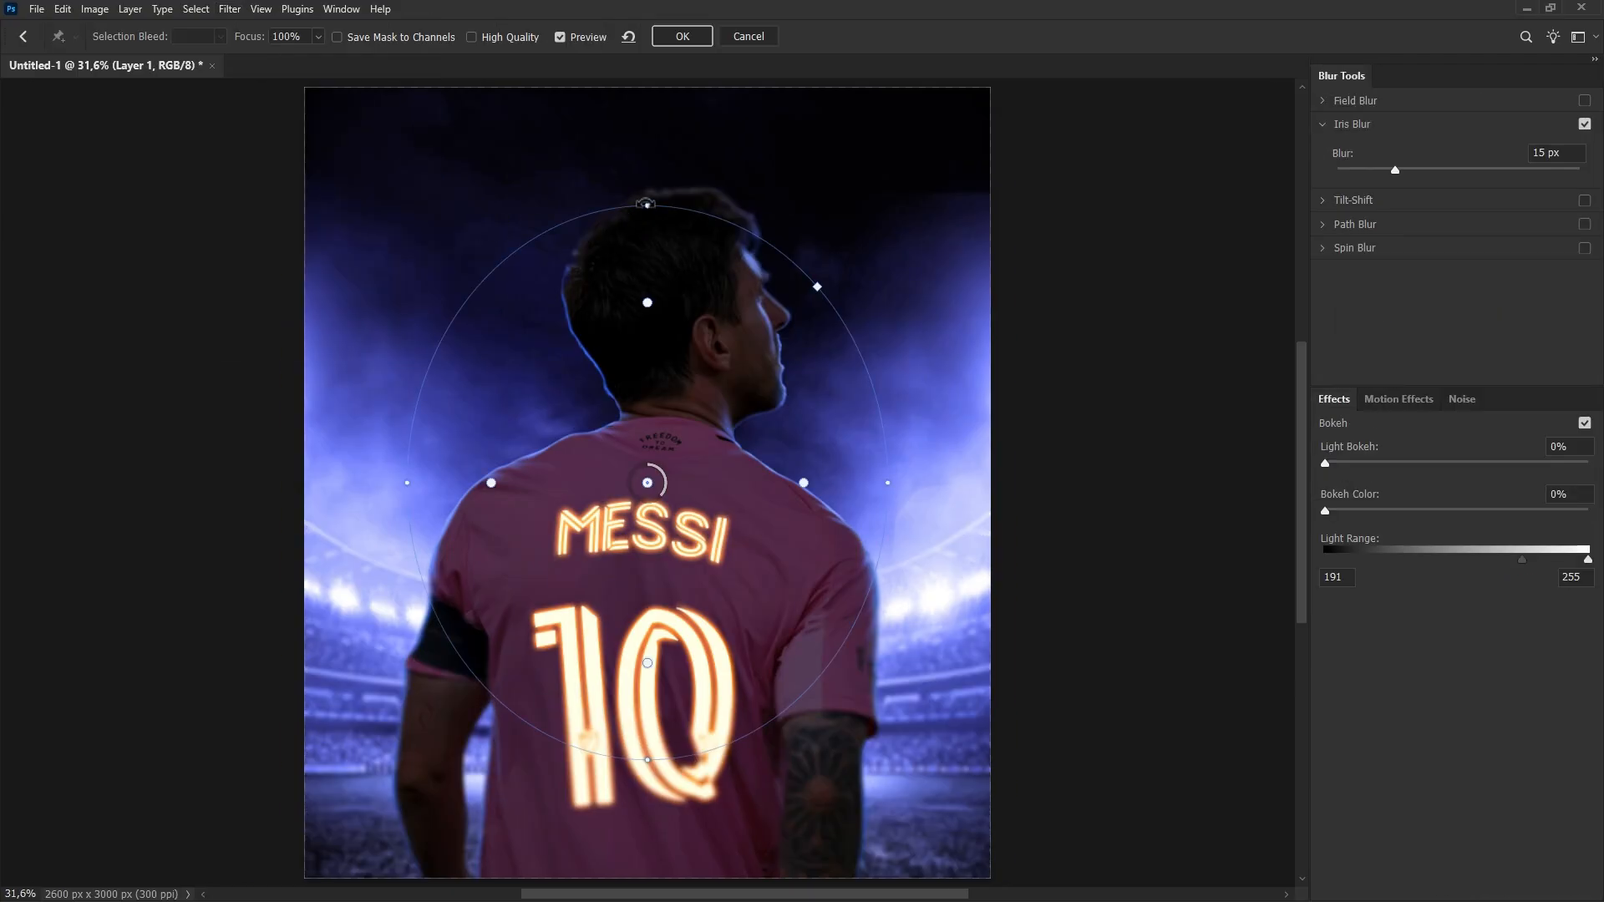
mouse_move(646, 203)
left_mouse_down()
mouse_move(649, 67)
mouse_move(648, 202)
left_mouse_up()
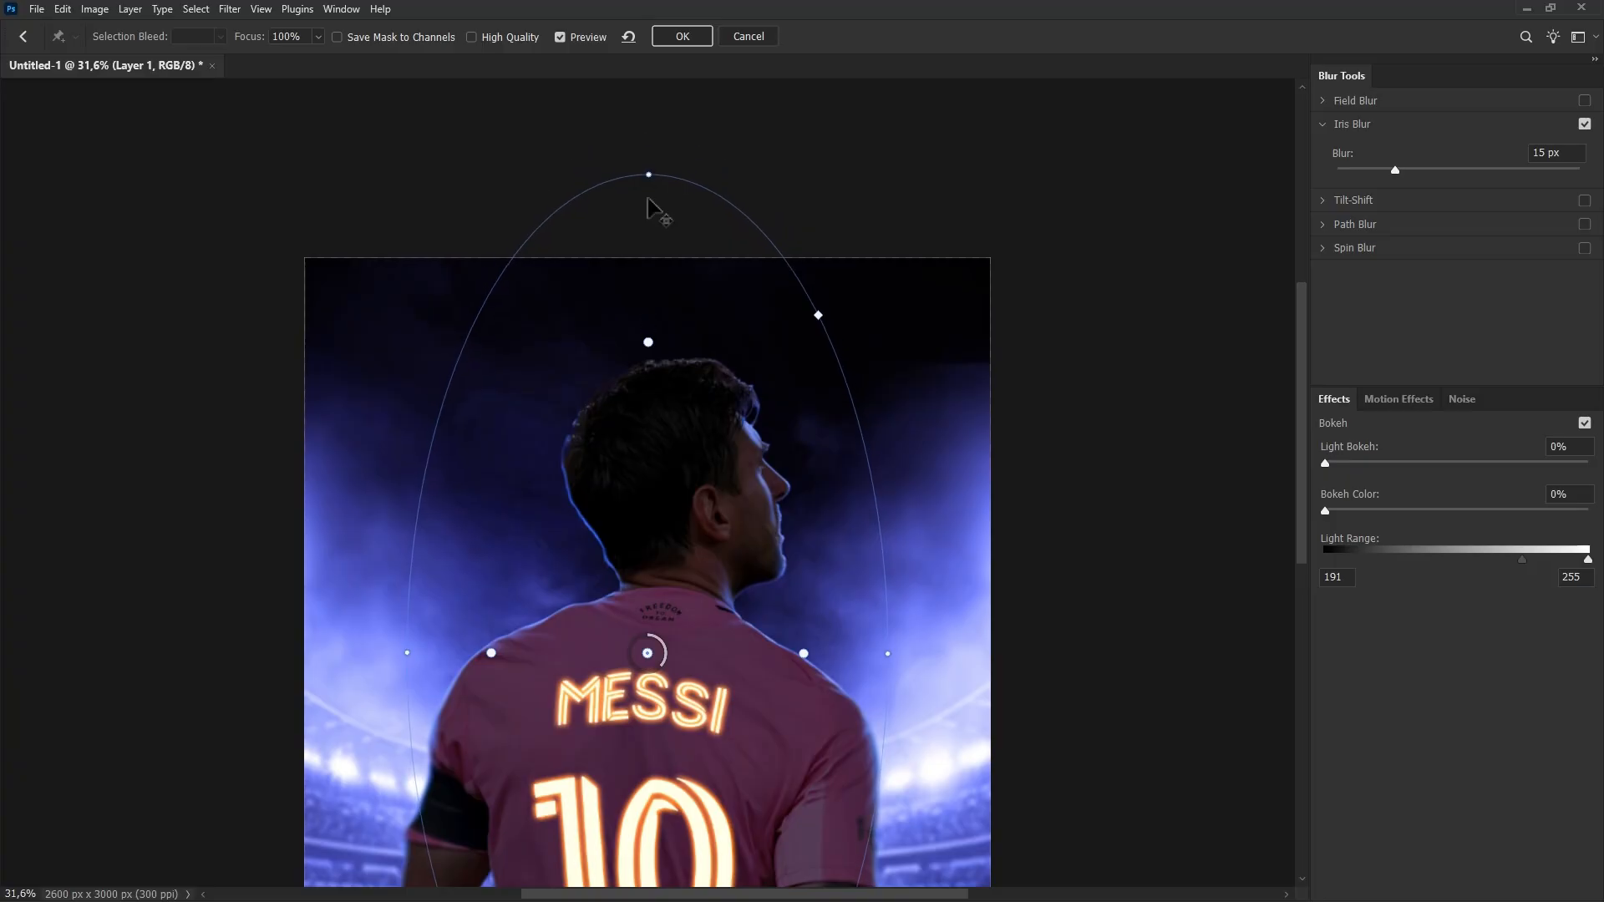
scroll(664, 493, "down", 3)
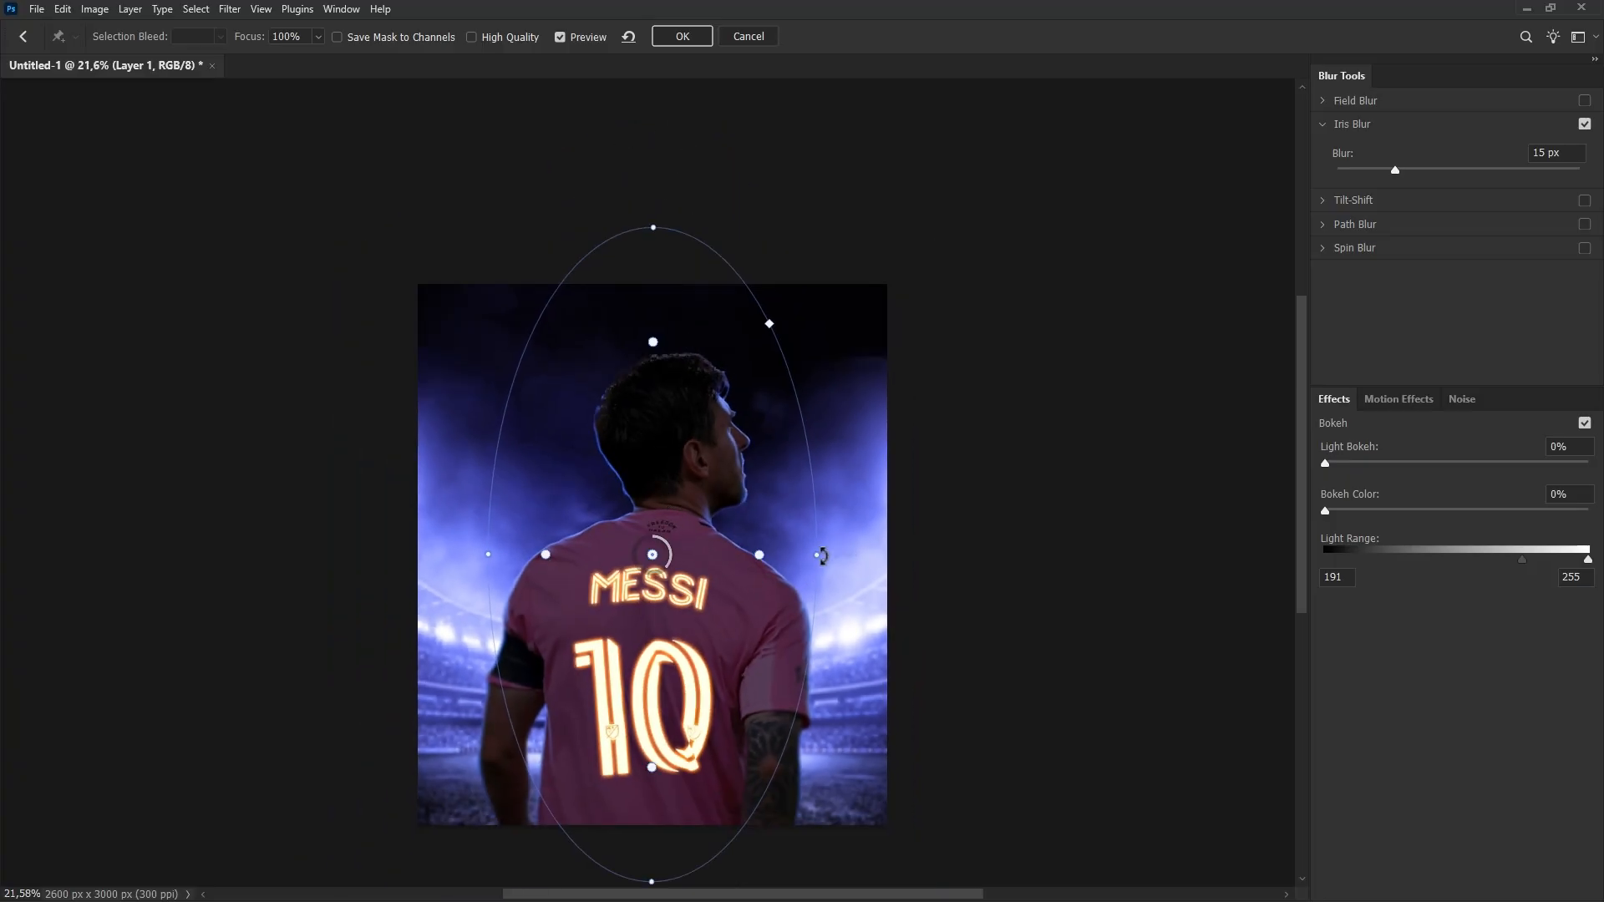
left_click_drag(824, 554, 896, 555)
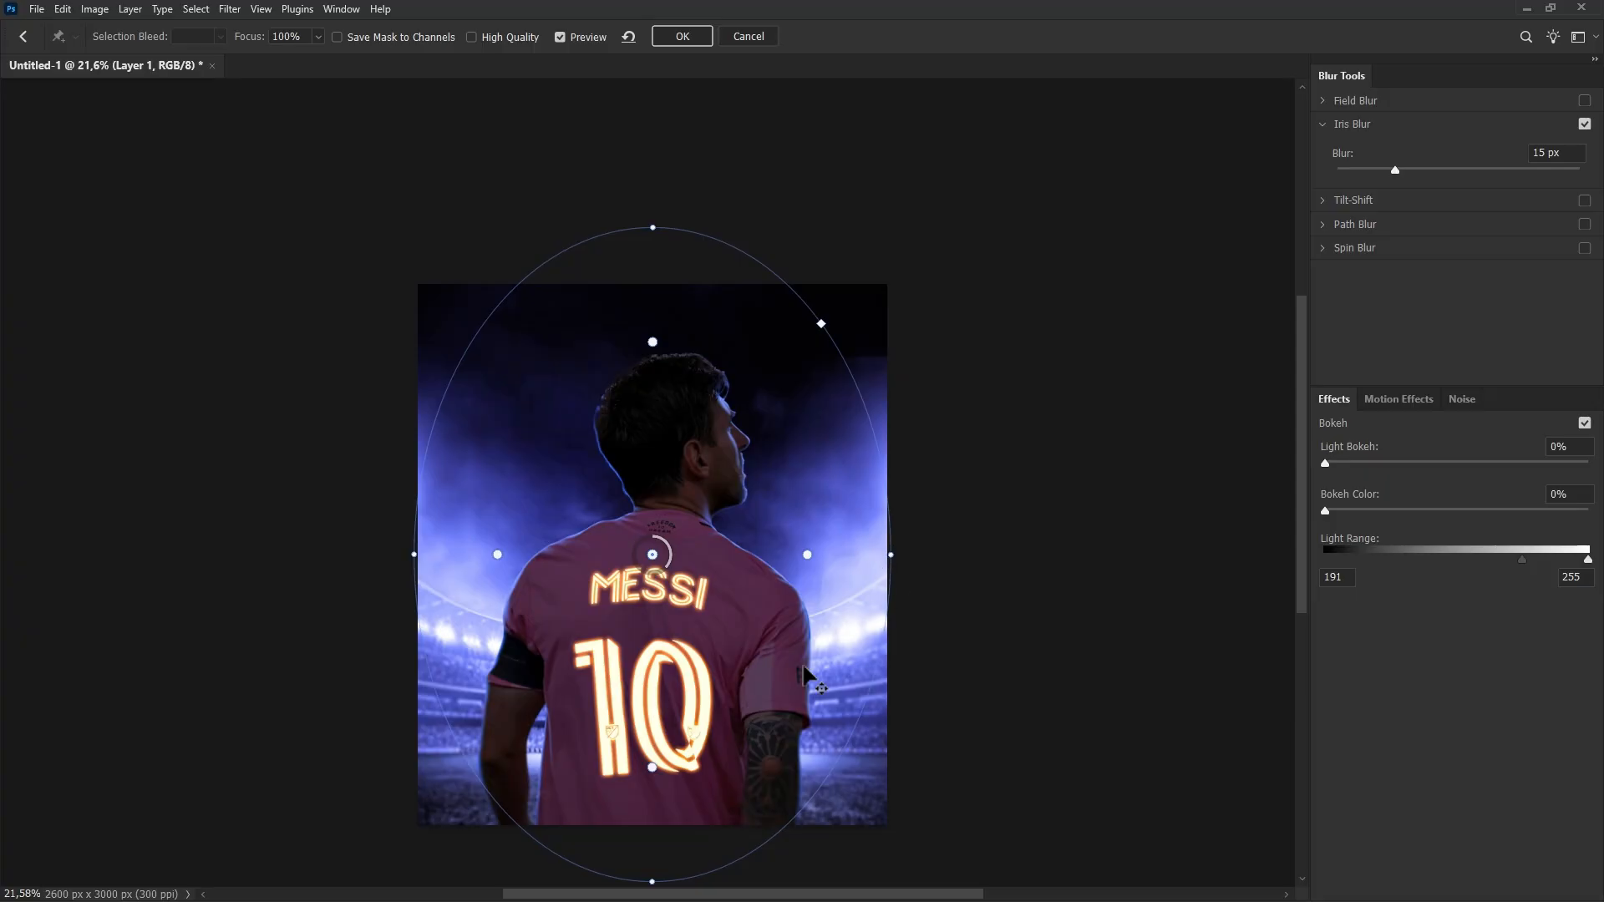
left_click_drag(653, 883, 657, 856)
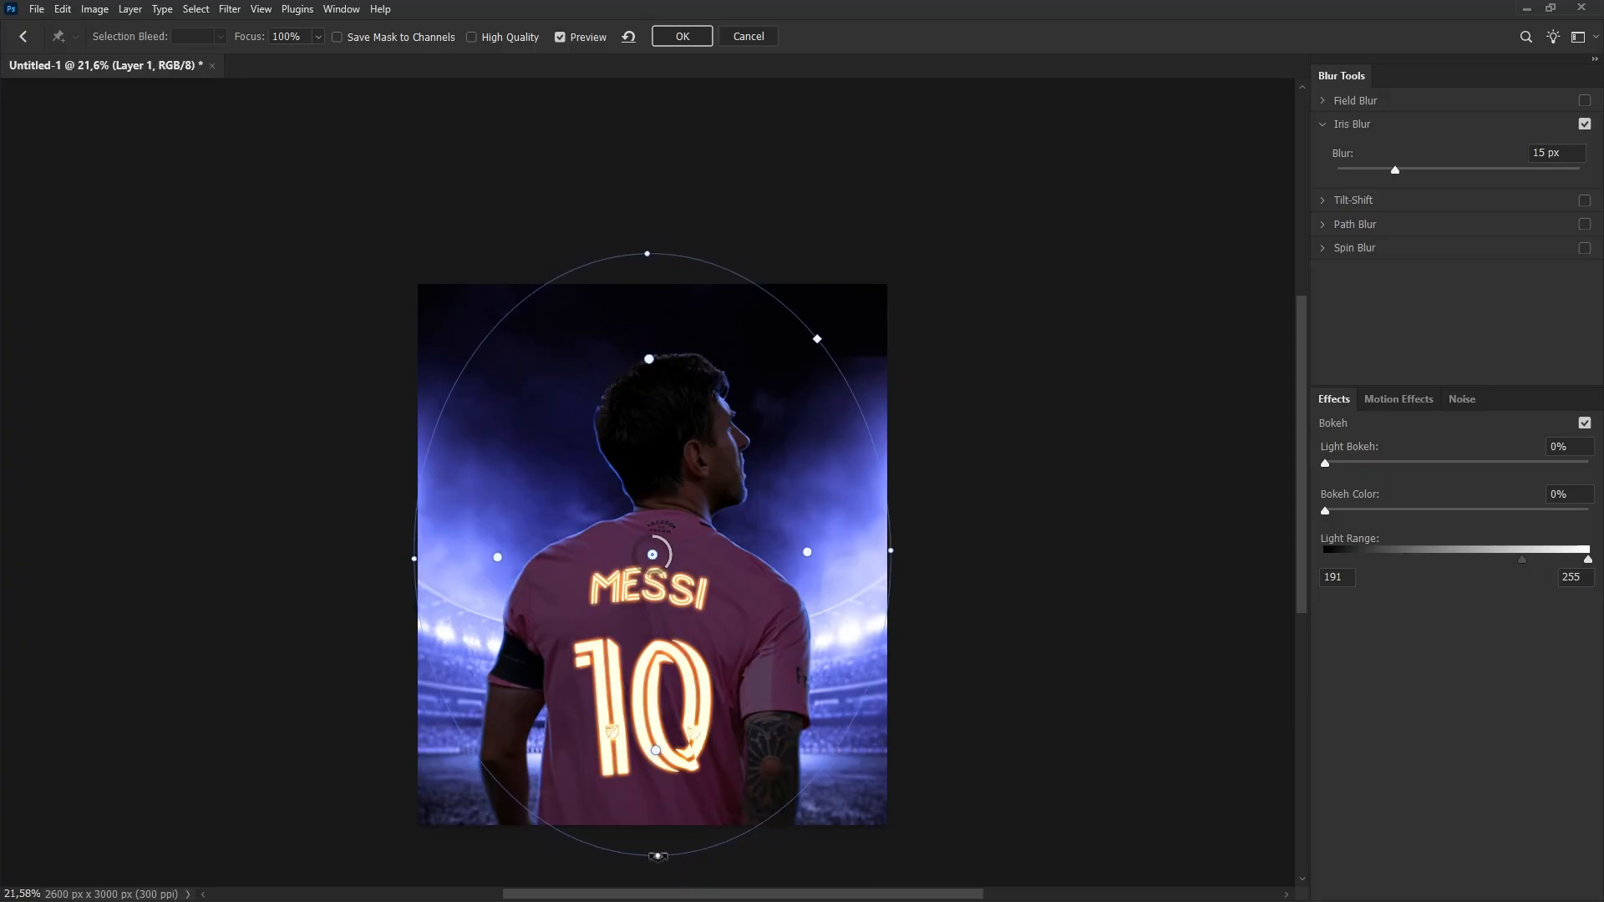
left_click(681, 36)
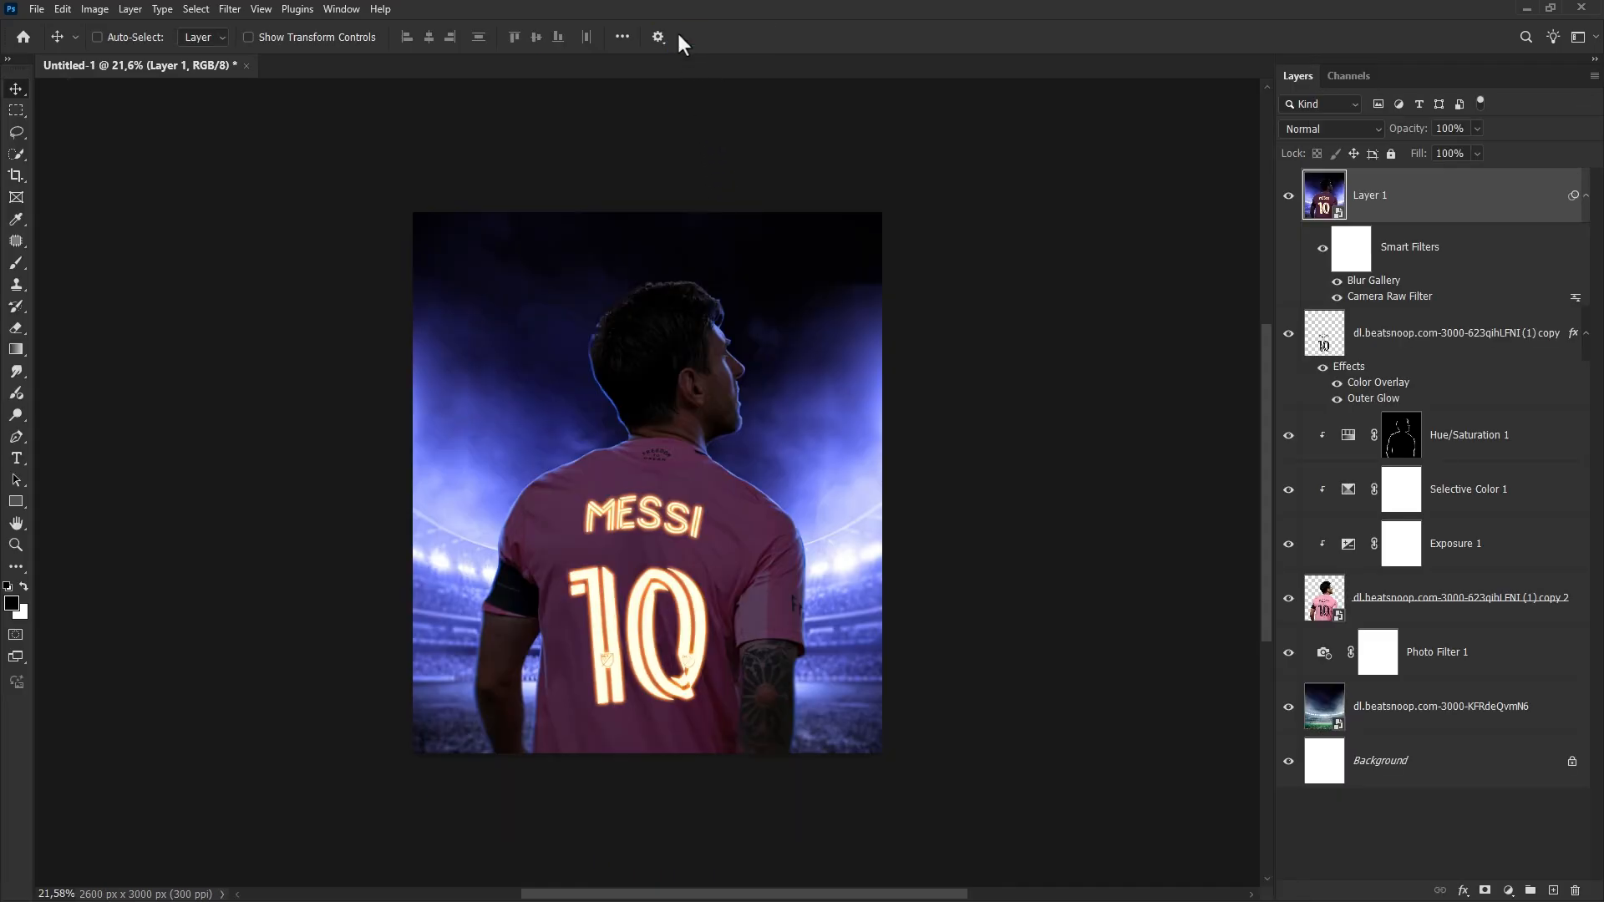
key("ctrl+0")
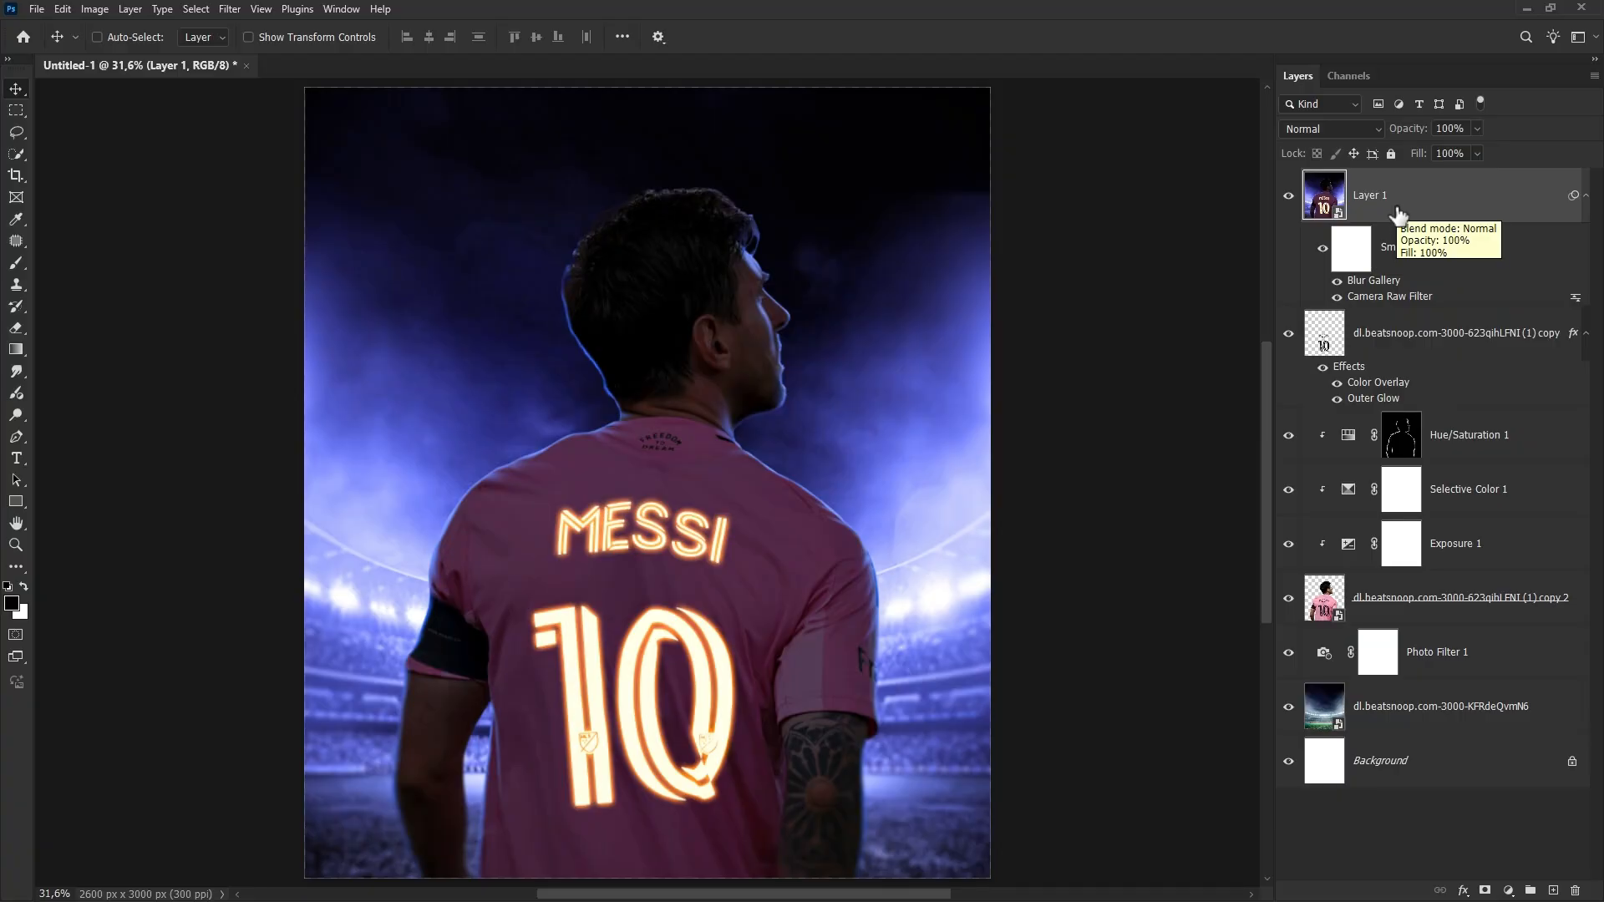
Add a new layer above the merged one and ready a particle brush with 100% flow and white as the foreground colour.
left_click(1553, 890)
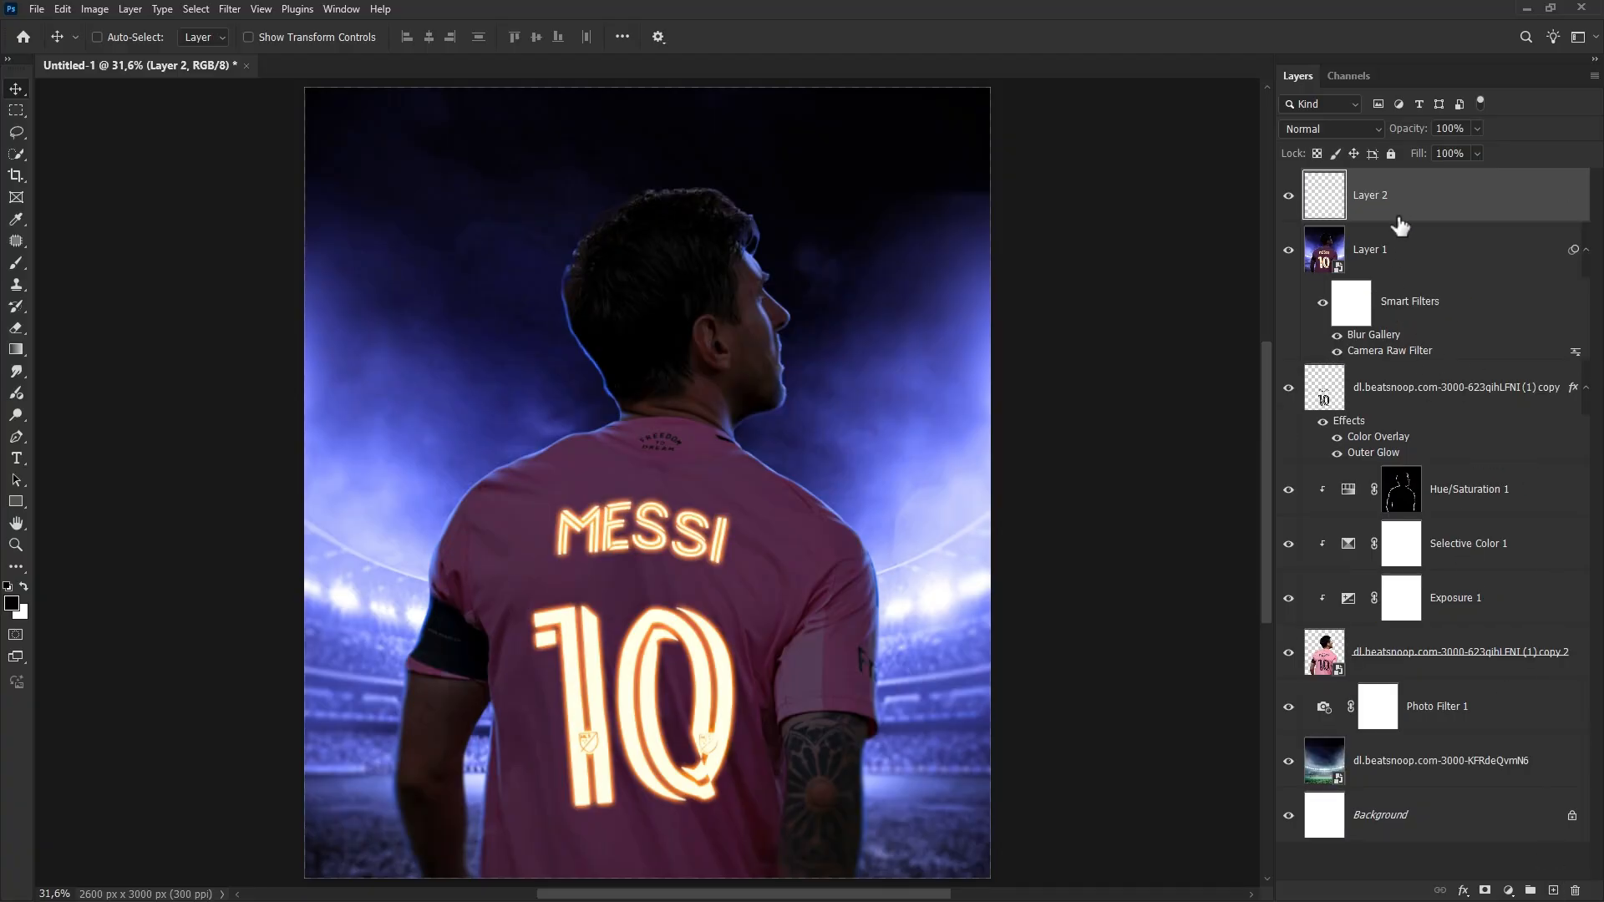
left_click(18, 265)
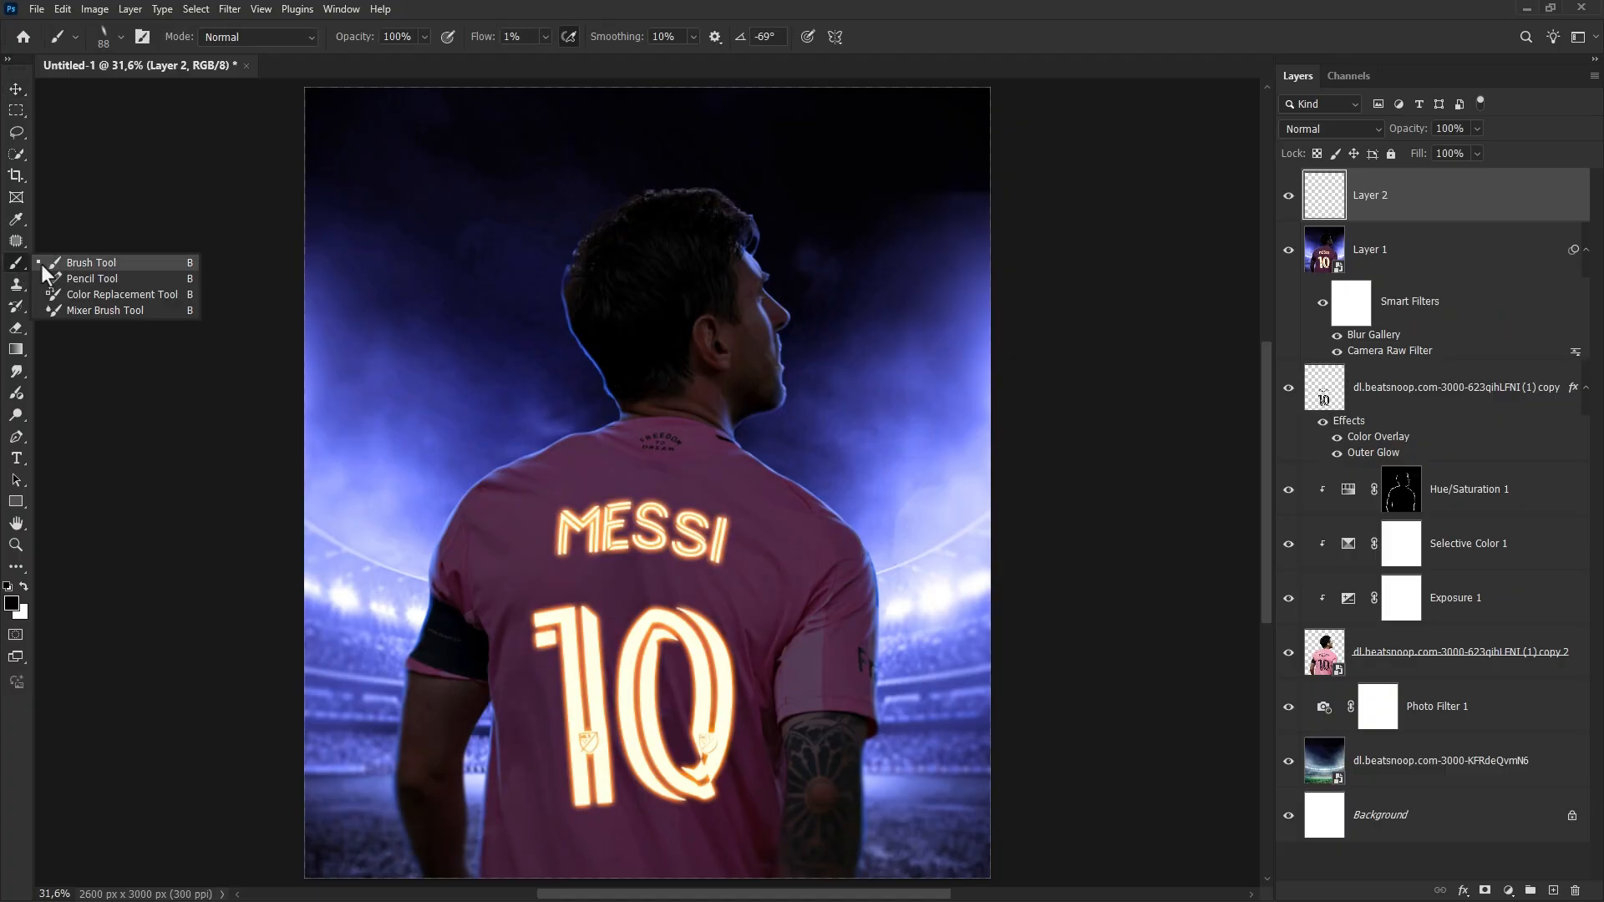
left_click(43, 266)
right_click(357, 305)
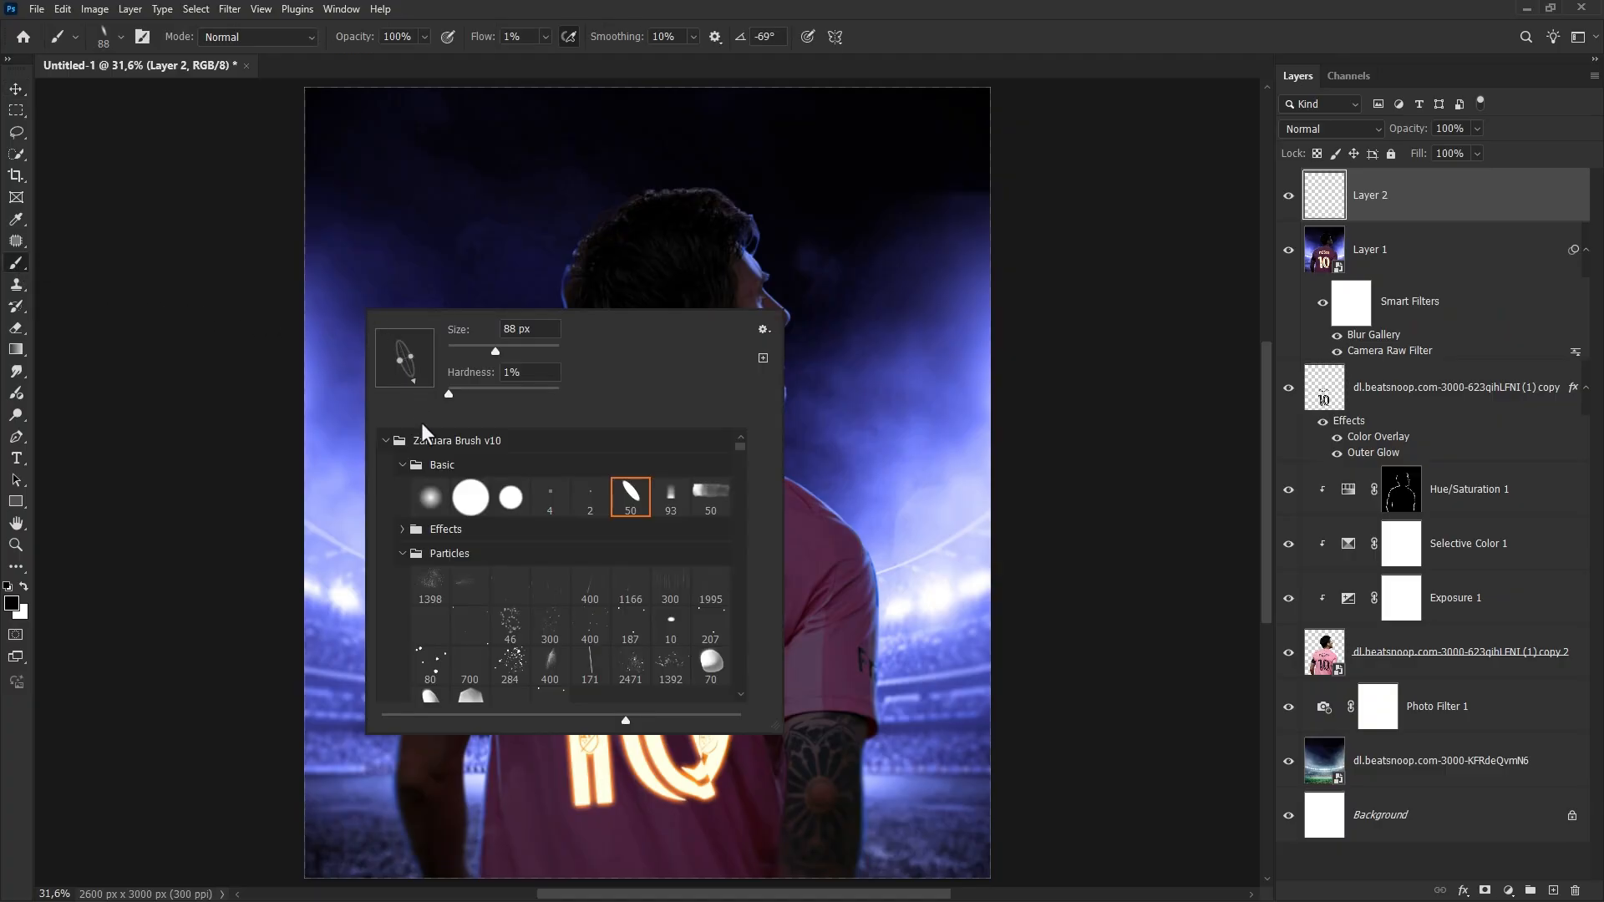
left_click(433, 554)
scroll(629, 643, "down", 2)
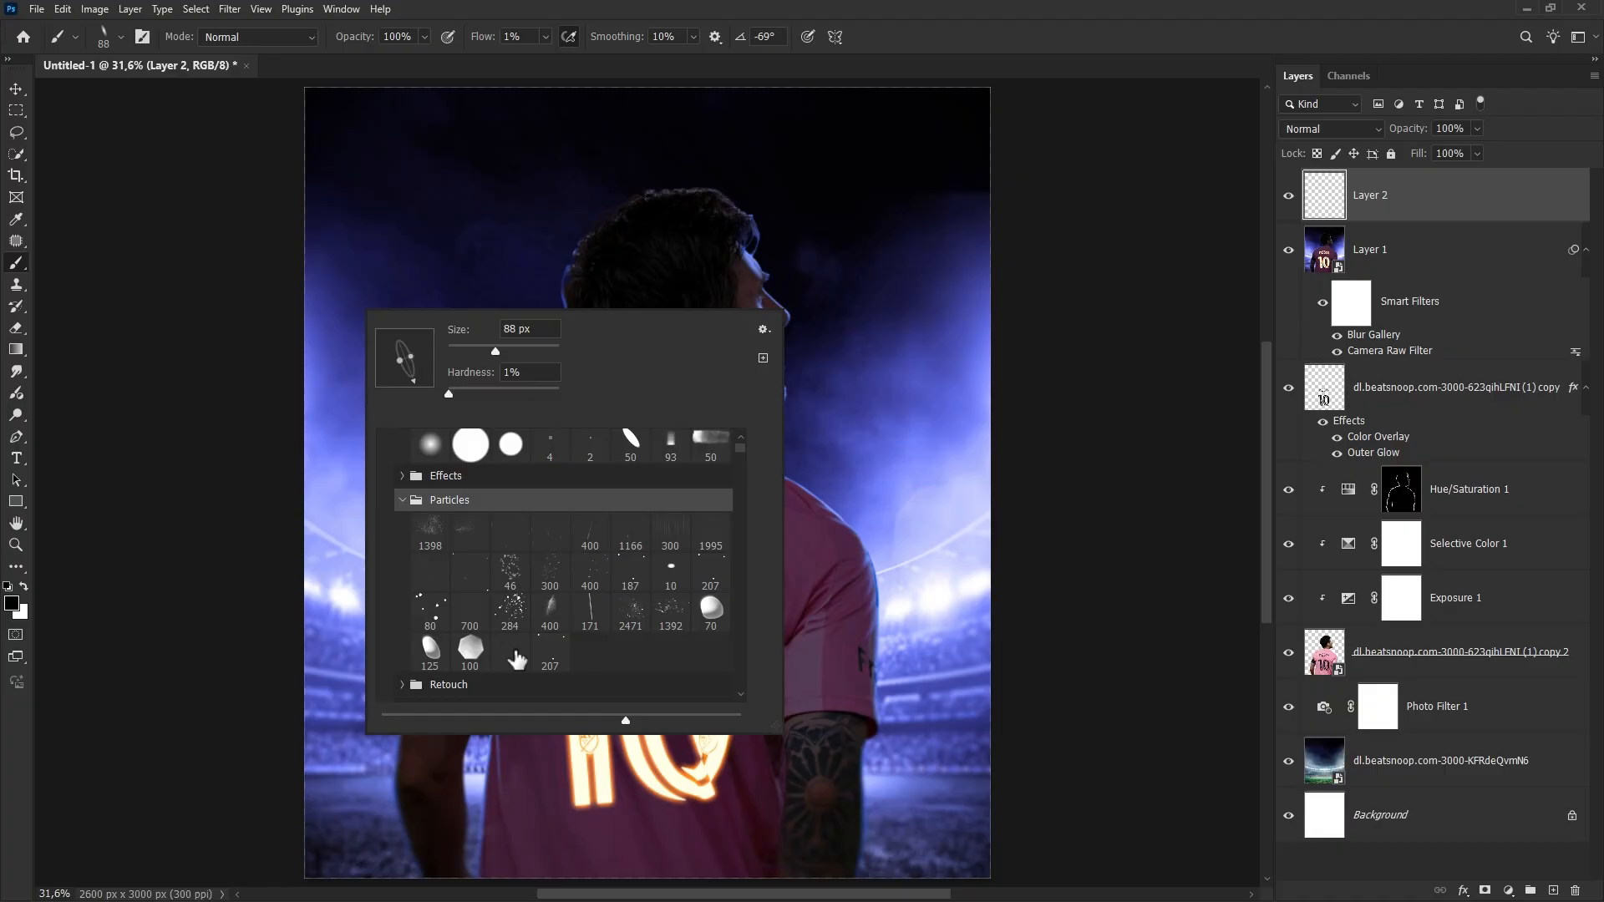
left_click(514, 654)
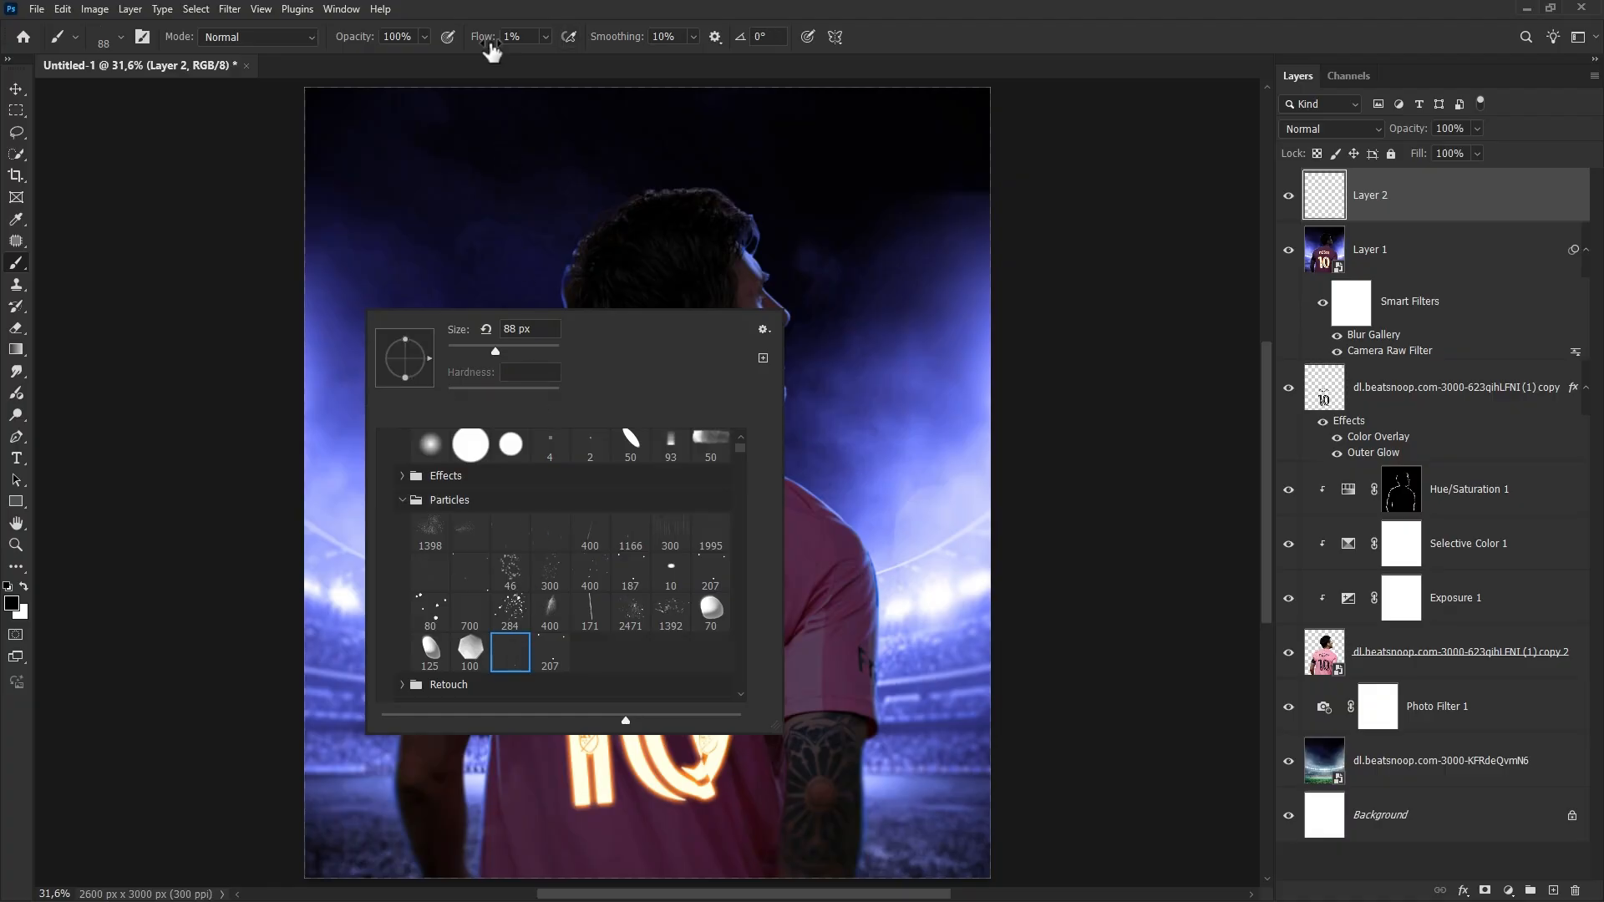
left_click_drag(486, 37, 673, 39)
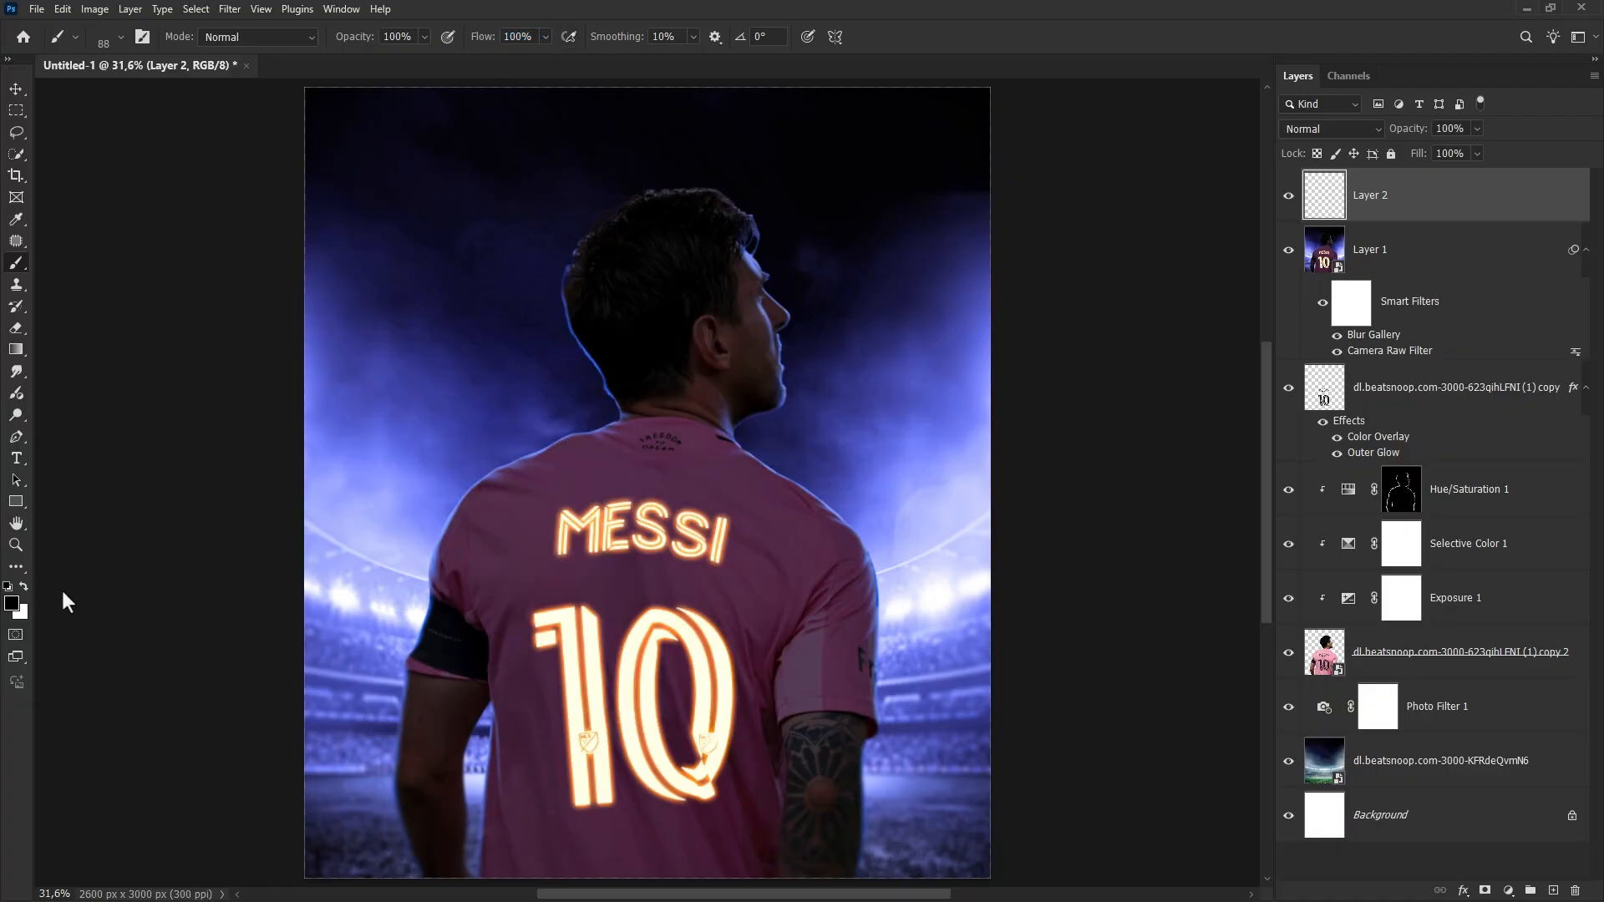
left_click(24, 587)
Paint fine white particles over the player's forearms and lower shirt with the brush at 145 px.
scroll(814, 762, "up", 3)
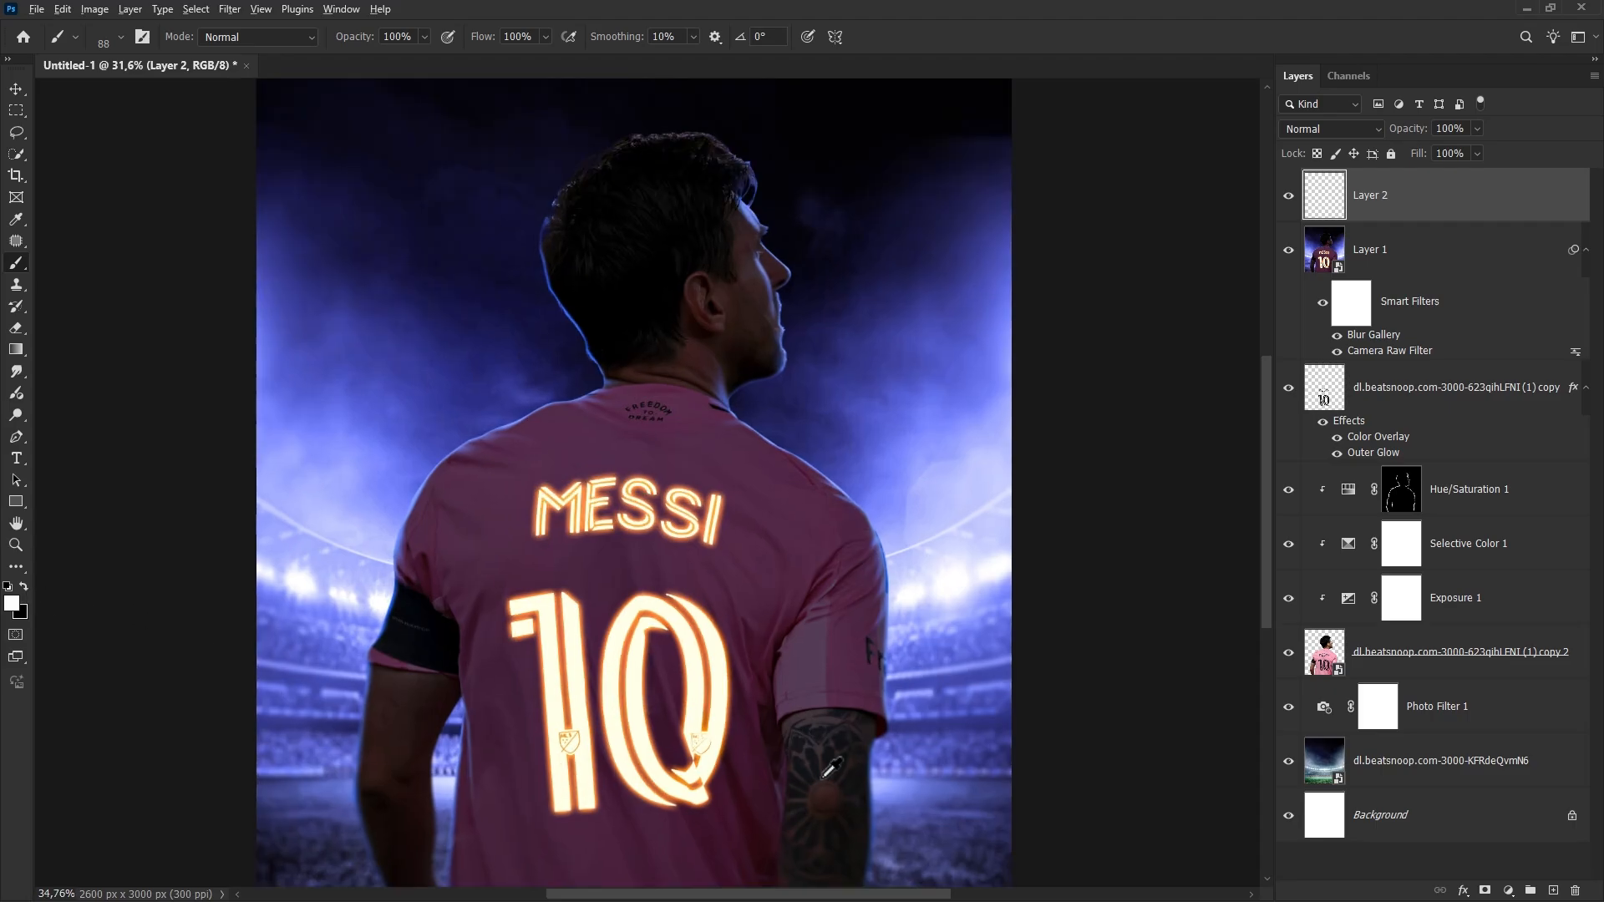
scroll(868, 767, "down", 3)
left_click_drag(889, 747, 880, 822)
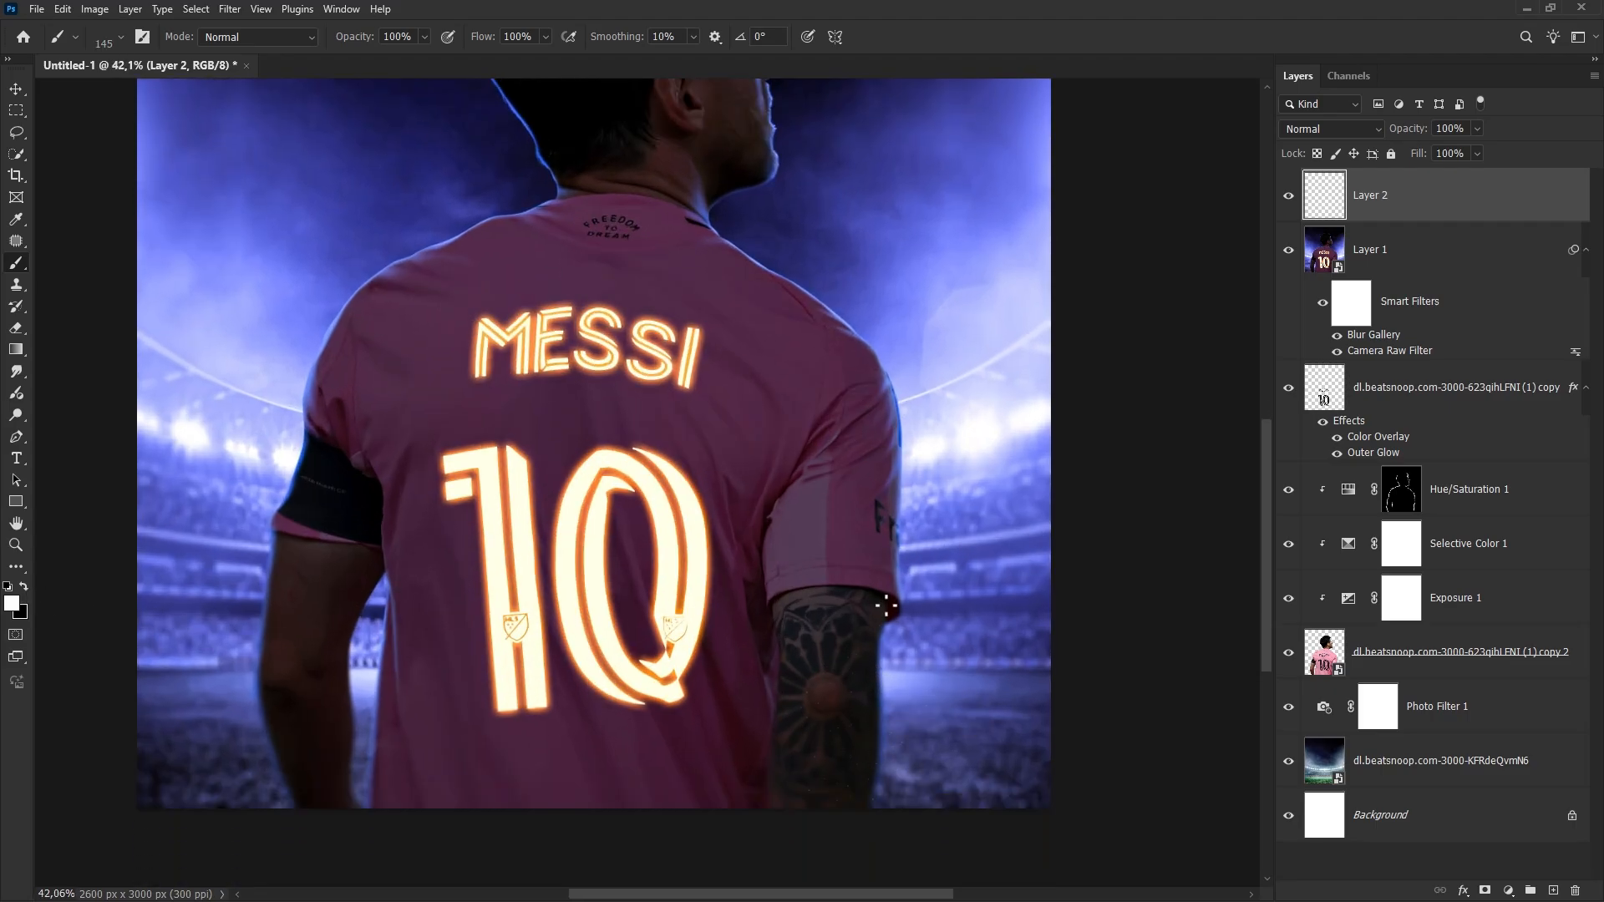
scroll(910, 758, "up", 2)
scroll(751, 777, "down", 1)
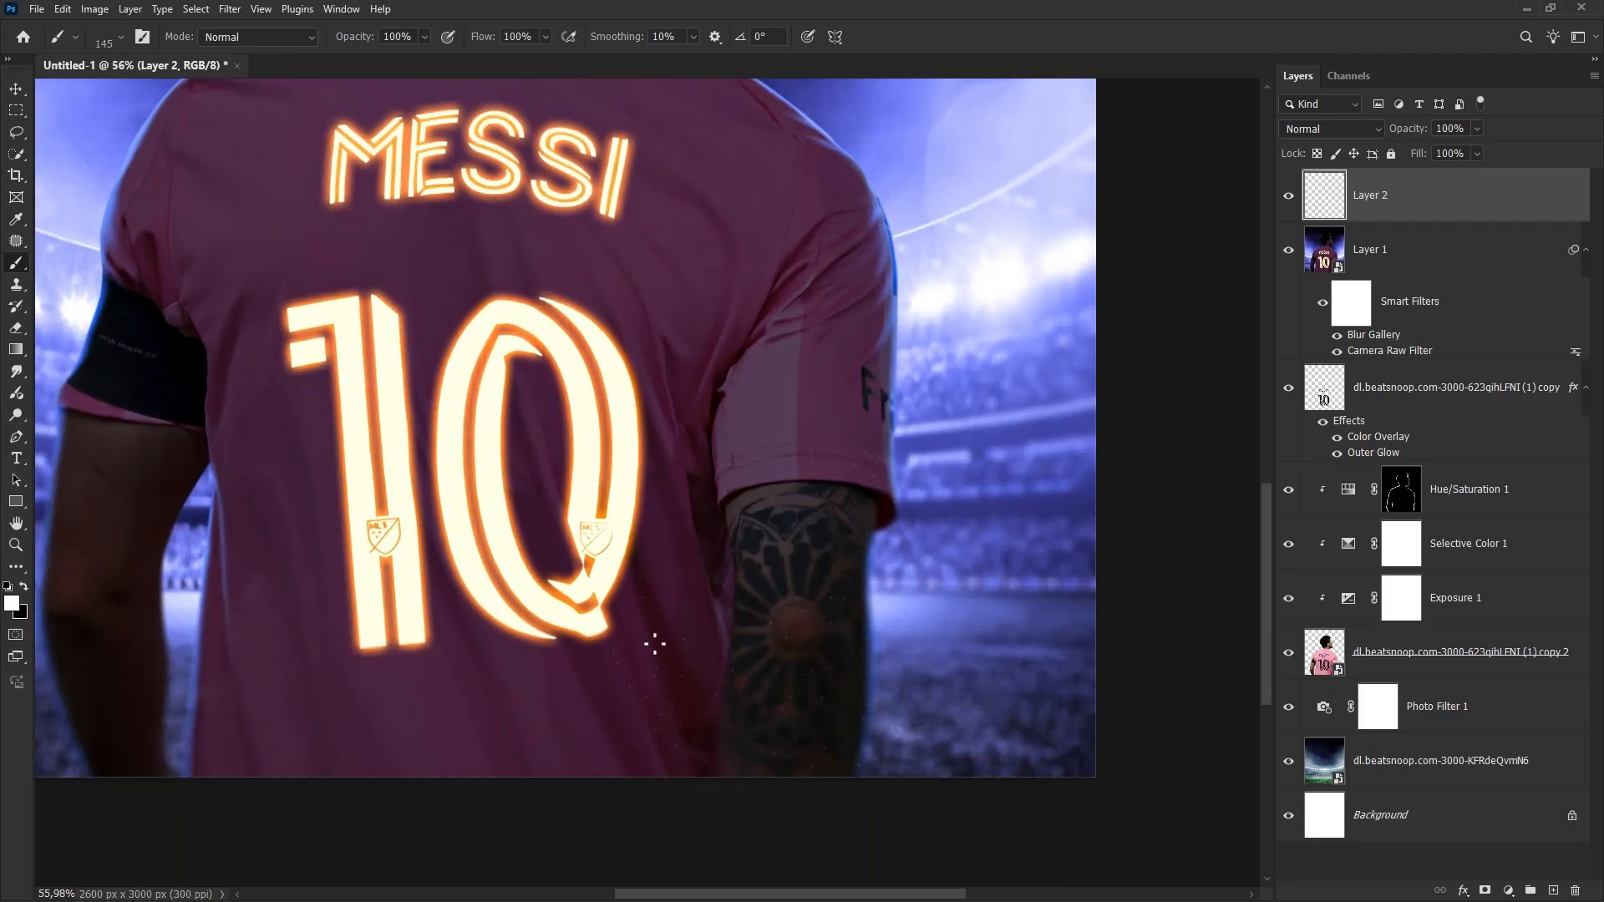
left_click_drag(429, 742, 728, 681)
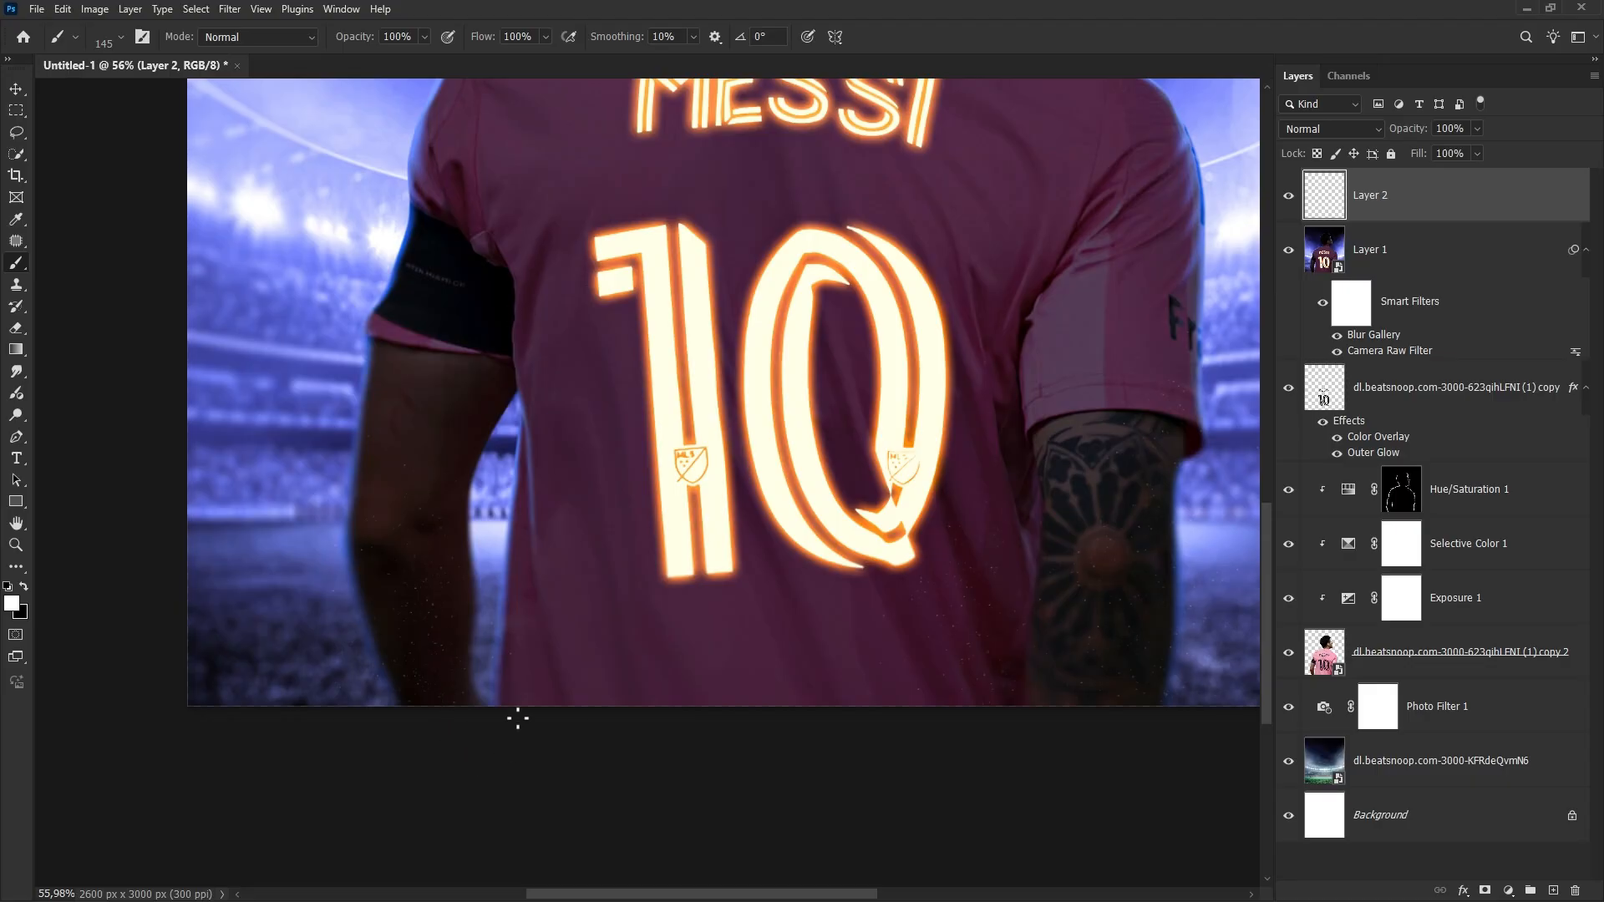
left_click_drag(948, 537, 794, 800)
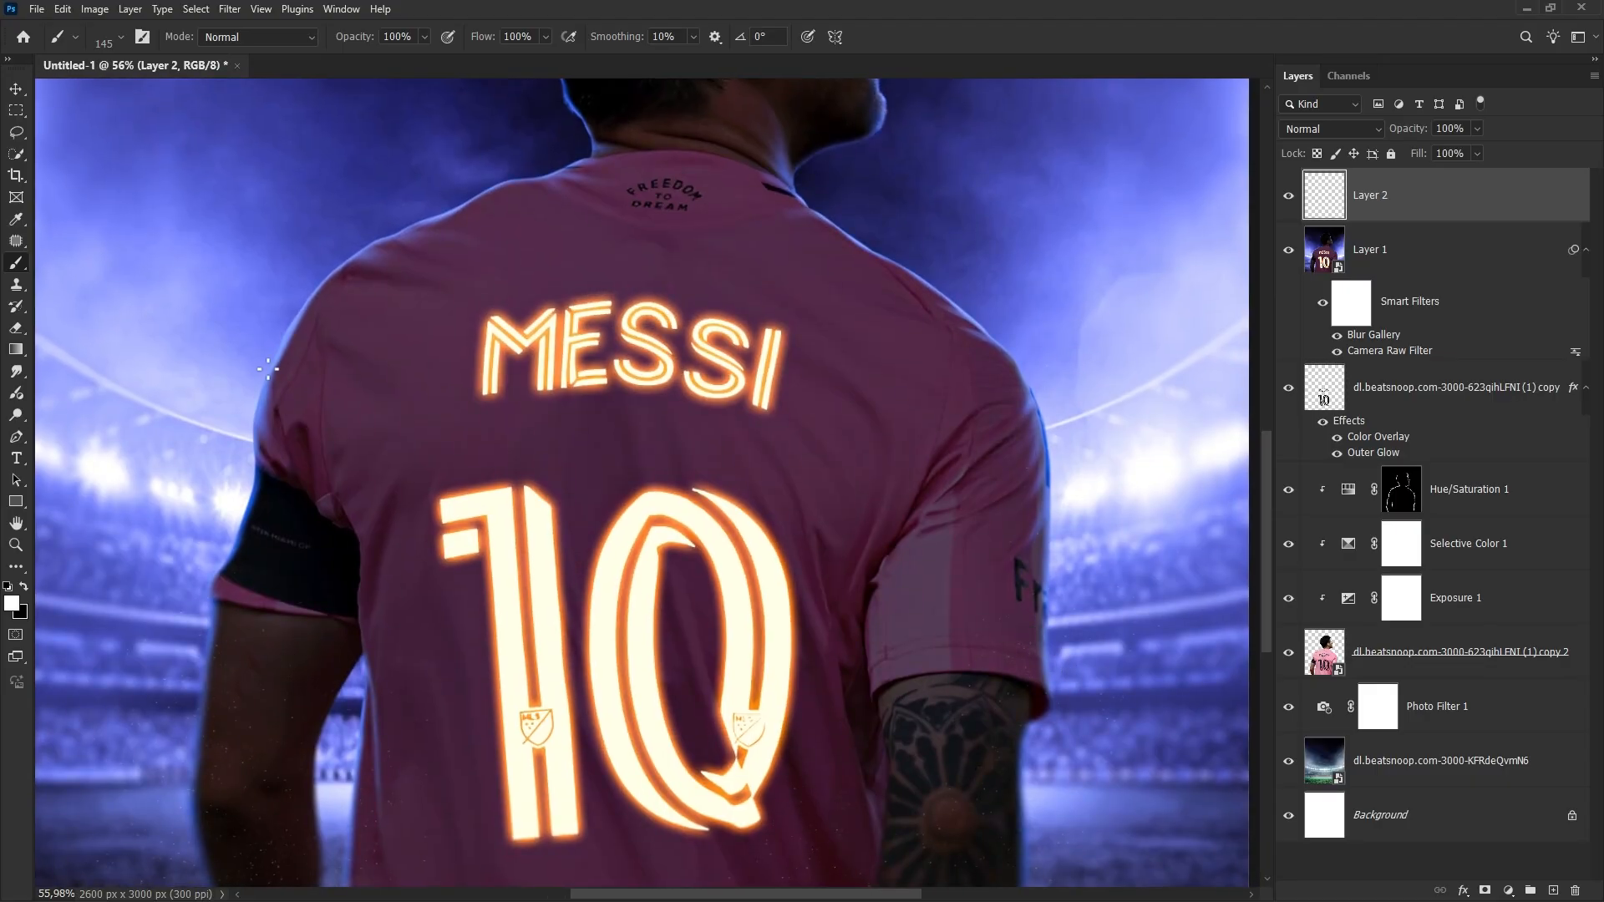
Scatter white particles over the player's shoulders and sleeves and around the neck.
left_click_drag(348, 441, 464, 573)
left_click_drag(1054, 525, 902, 554)
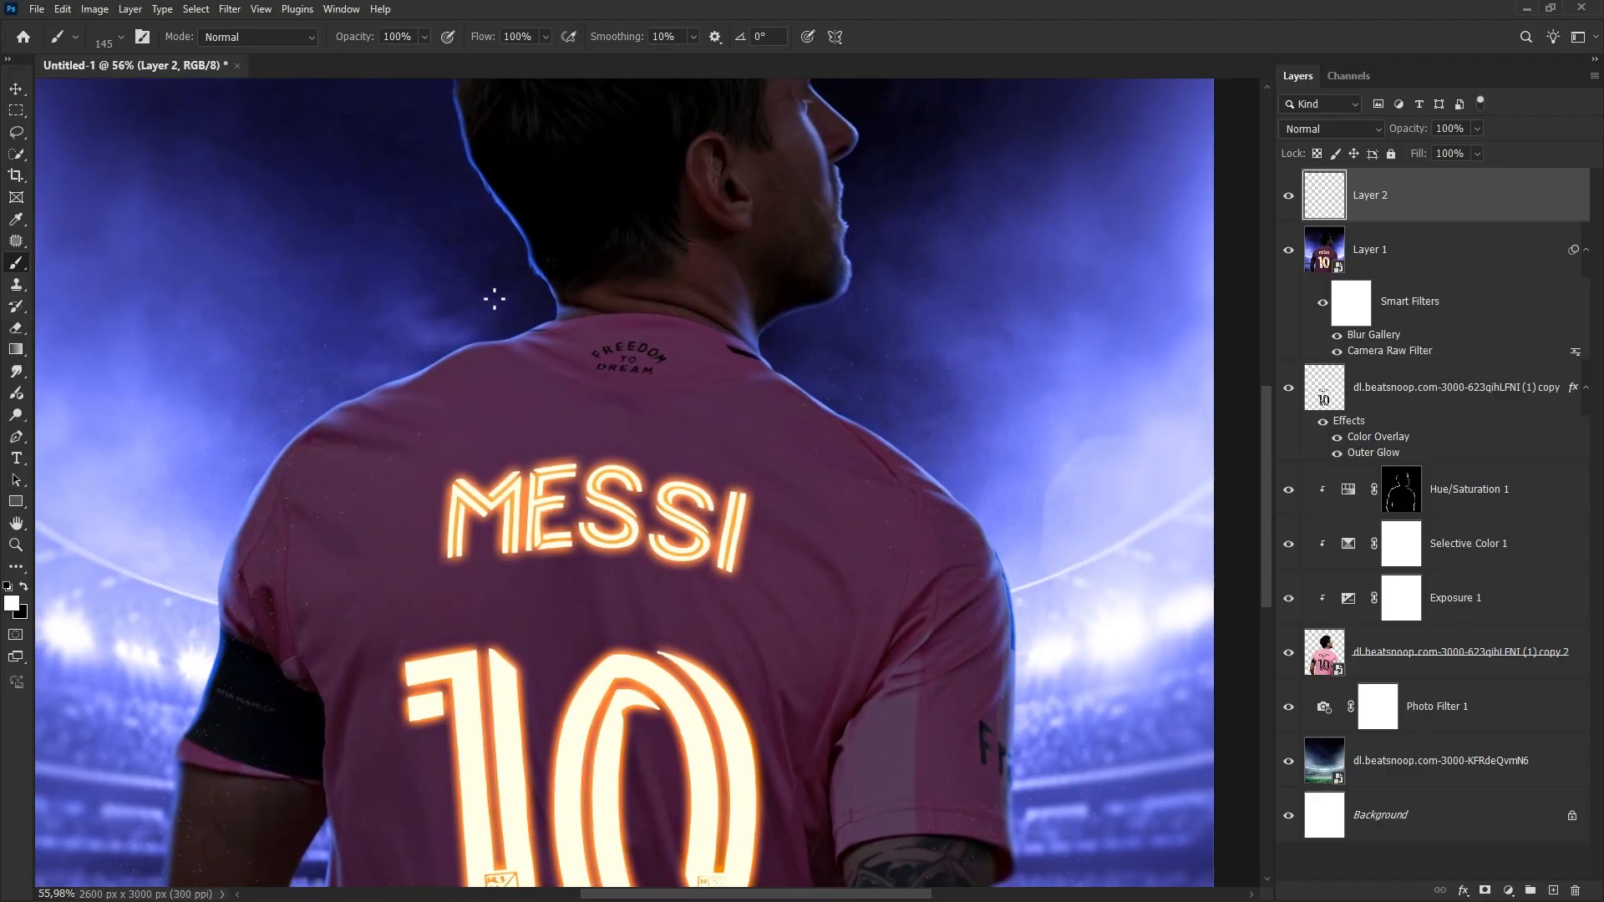
left_click_drag(869, 363, 817, 502)
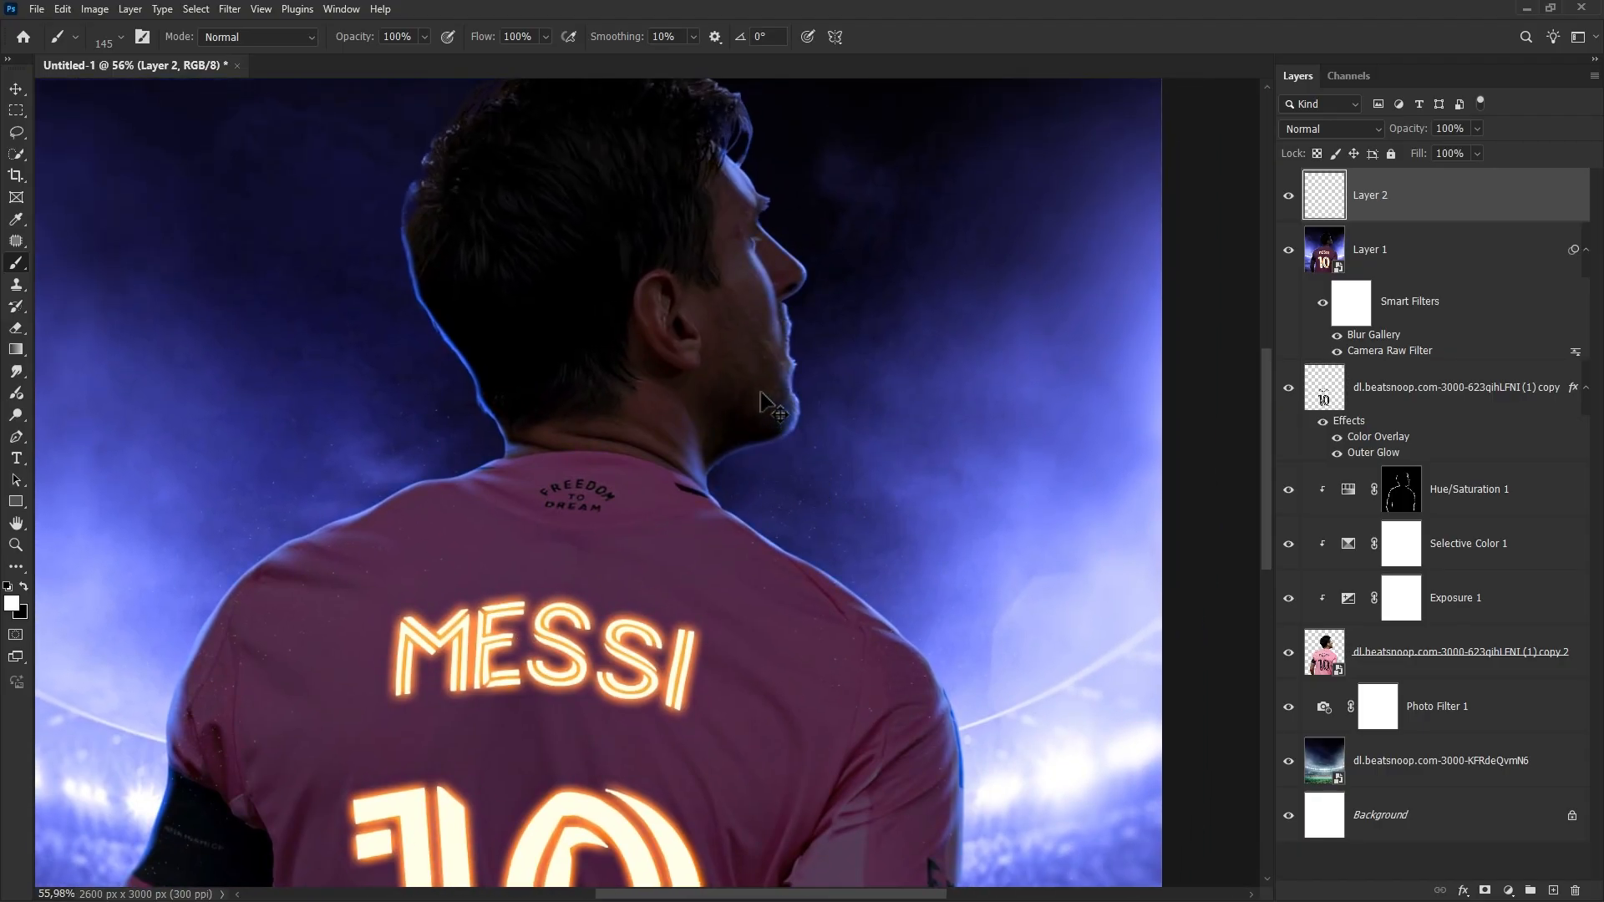
scroll(748, 495, "down", 2, "alt")
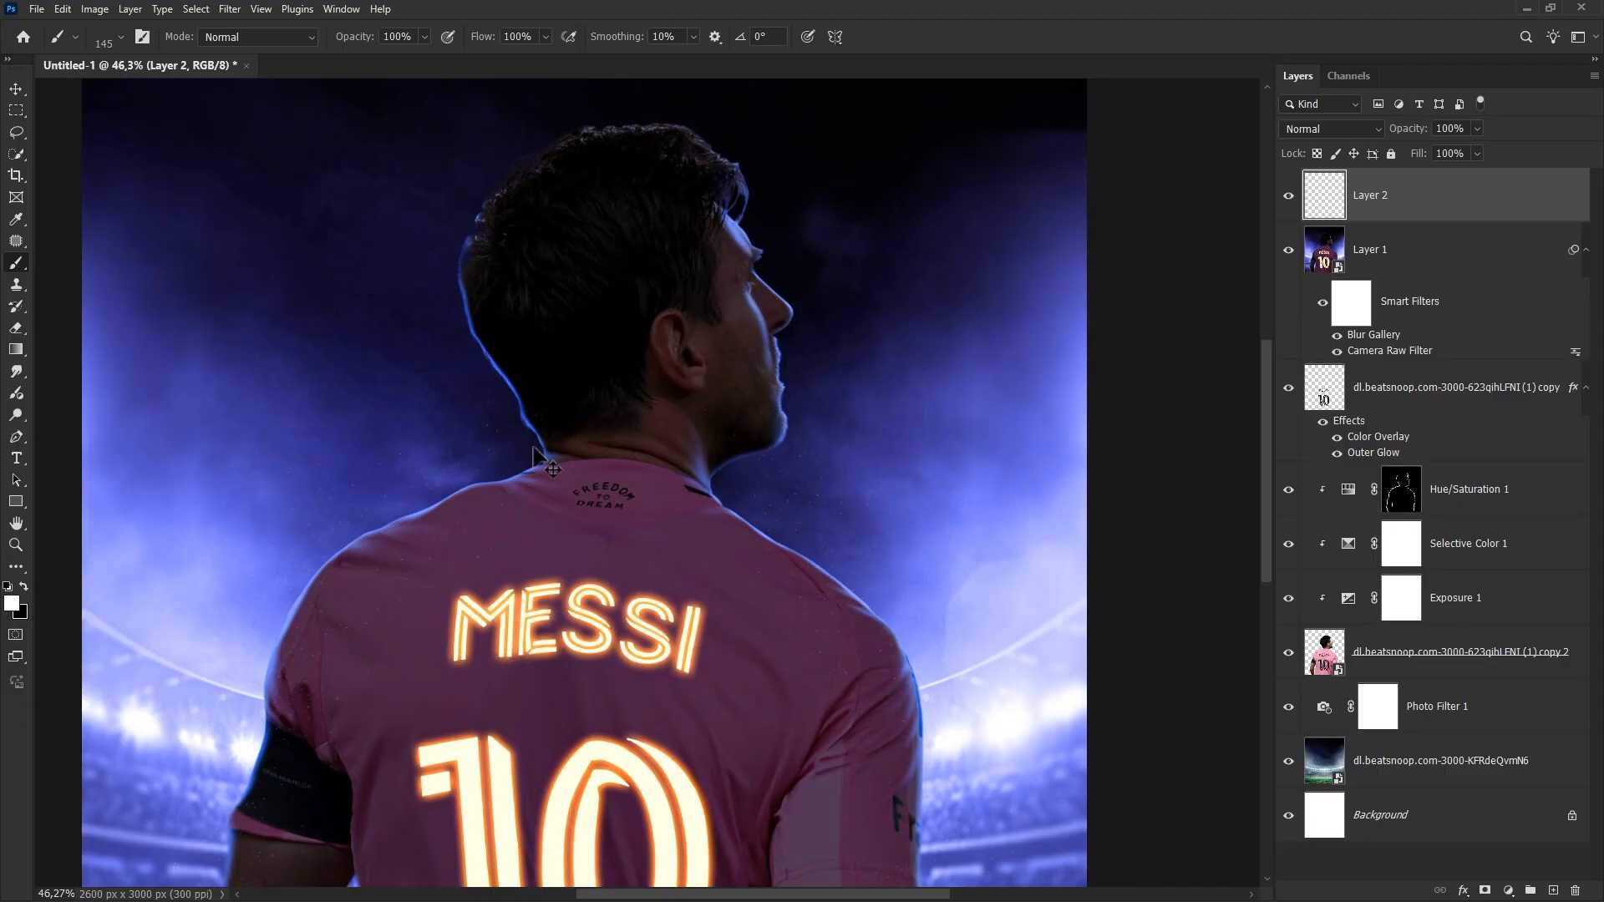
Add more white particles around the armband, along the arms and near the shirt's lower edge.
left_click_drag(367, 512, 515, 303)
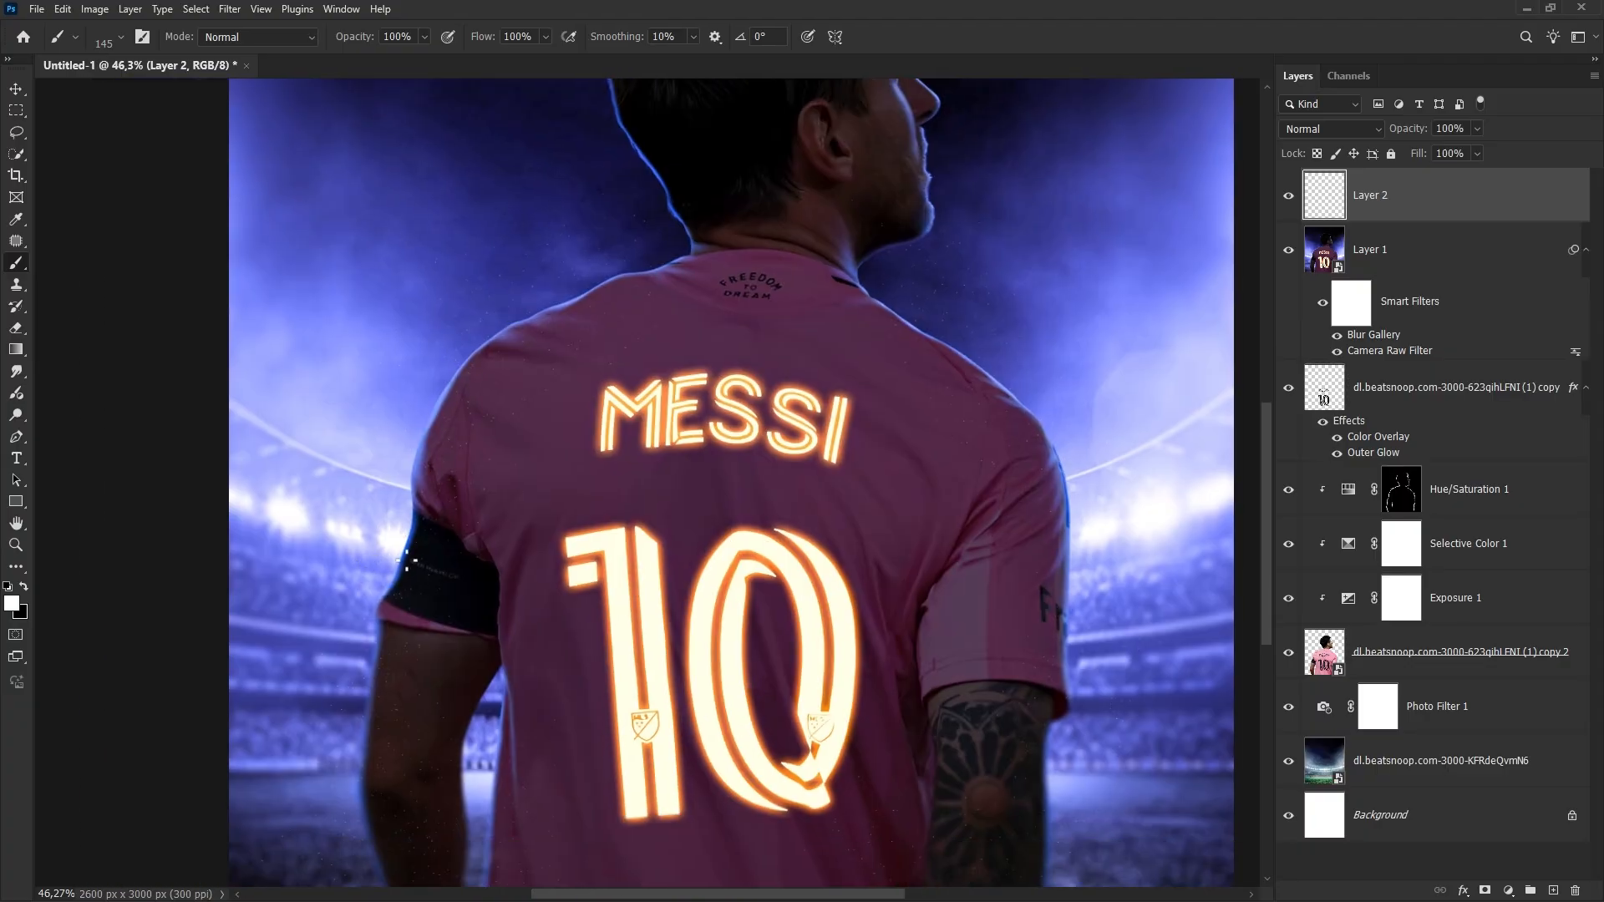
left_click_drag(406, 561, 457, 305)
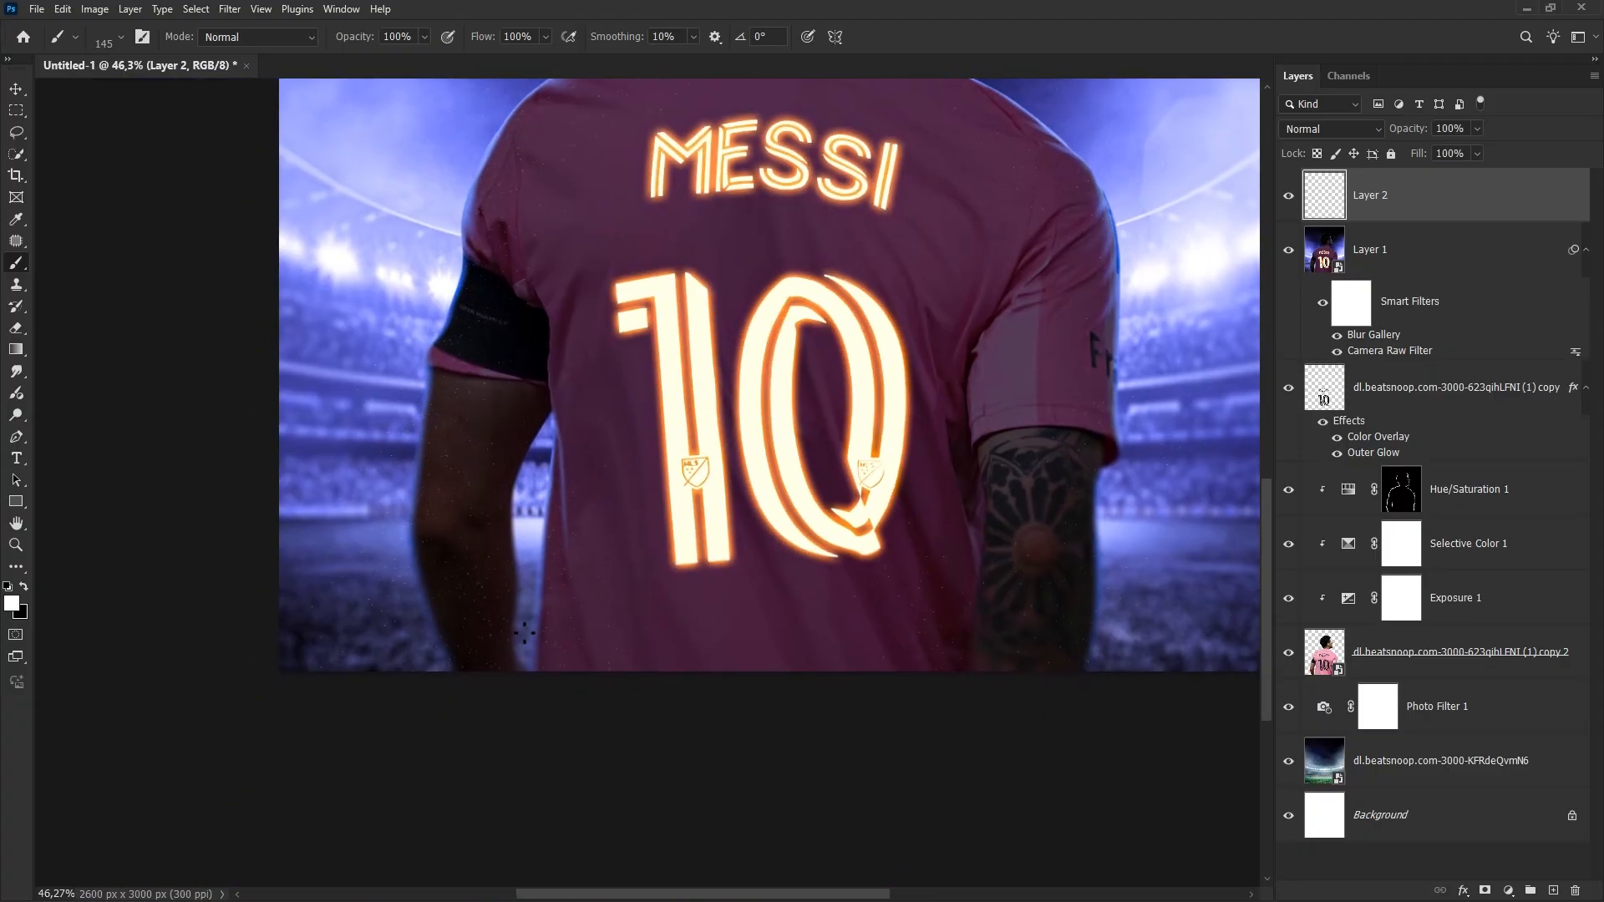
left_click_drag(1113, 629, 944, 664)
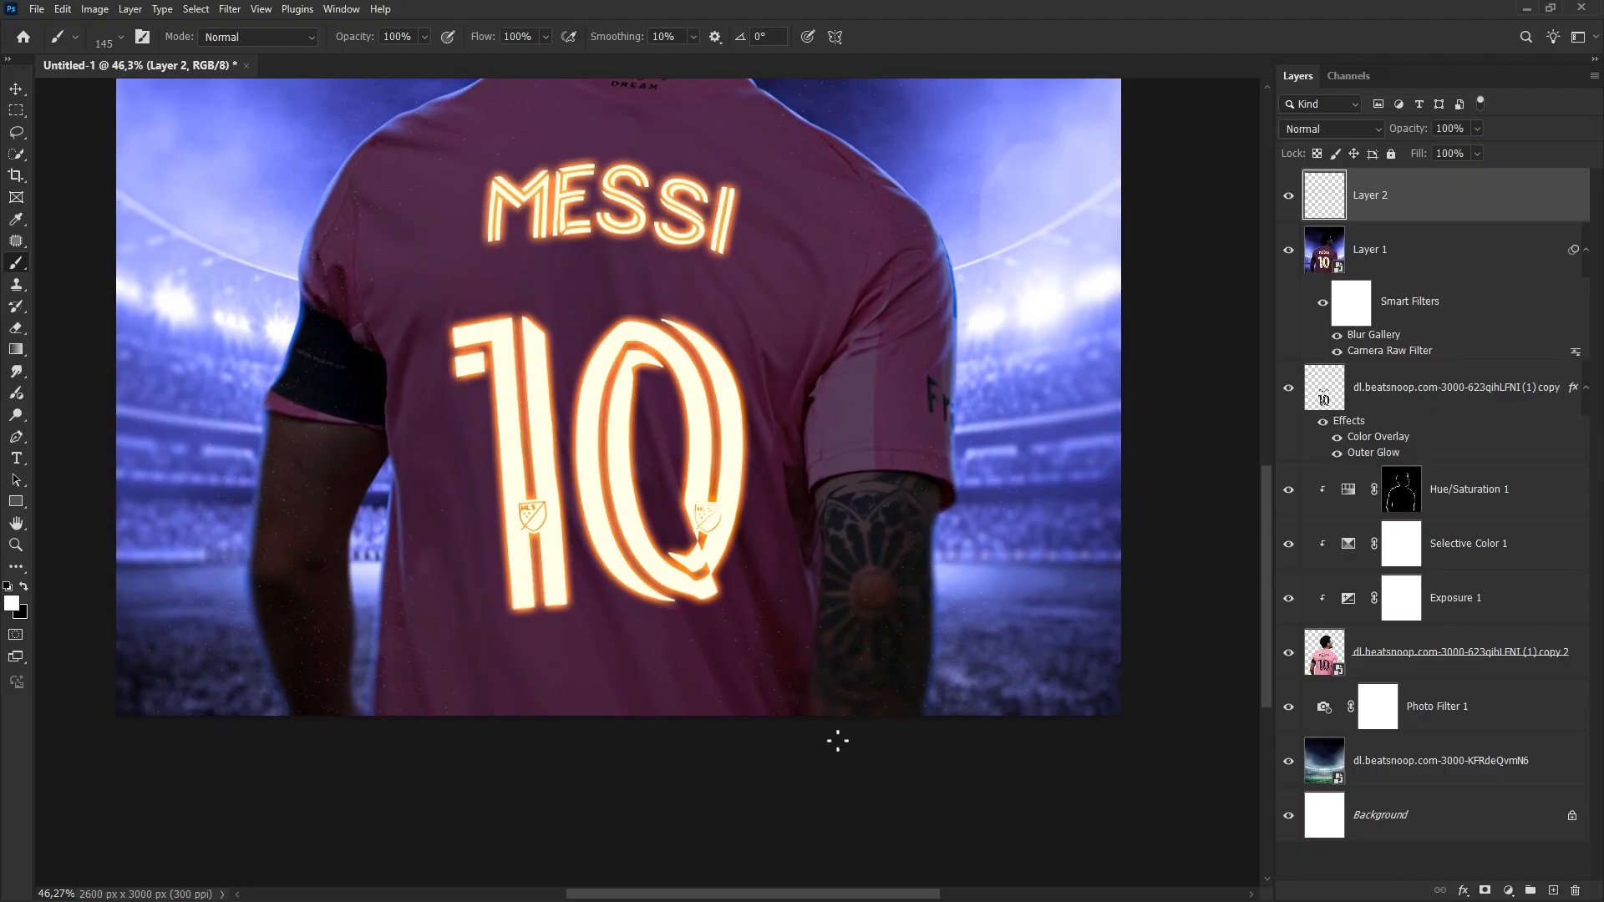
scroll(592, 712, "down", 1)
Enlarge the particle brush to 271 px and add bigger particles across the shirt below the number.
right_click(618, 608)
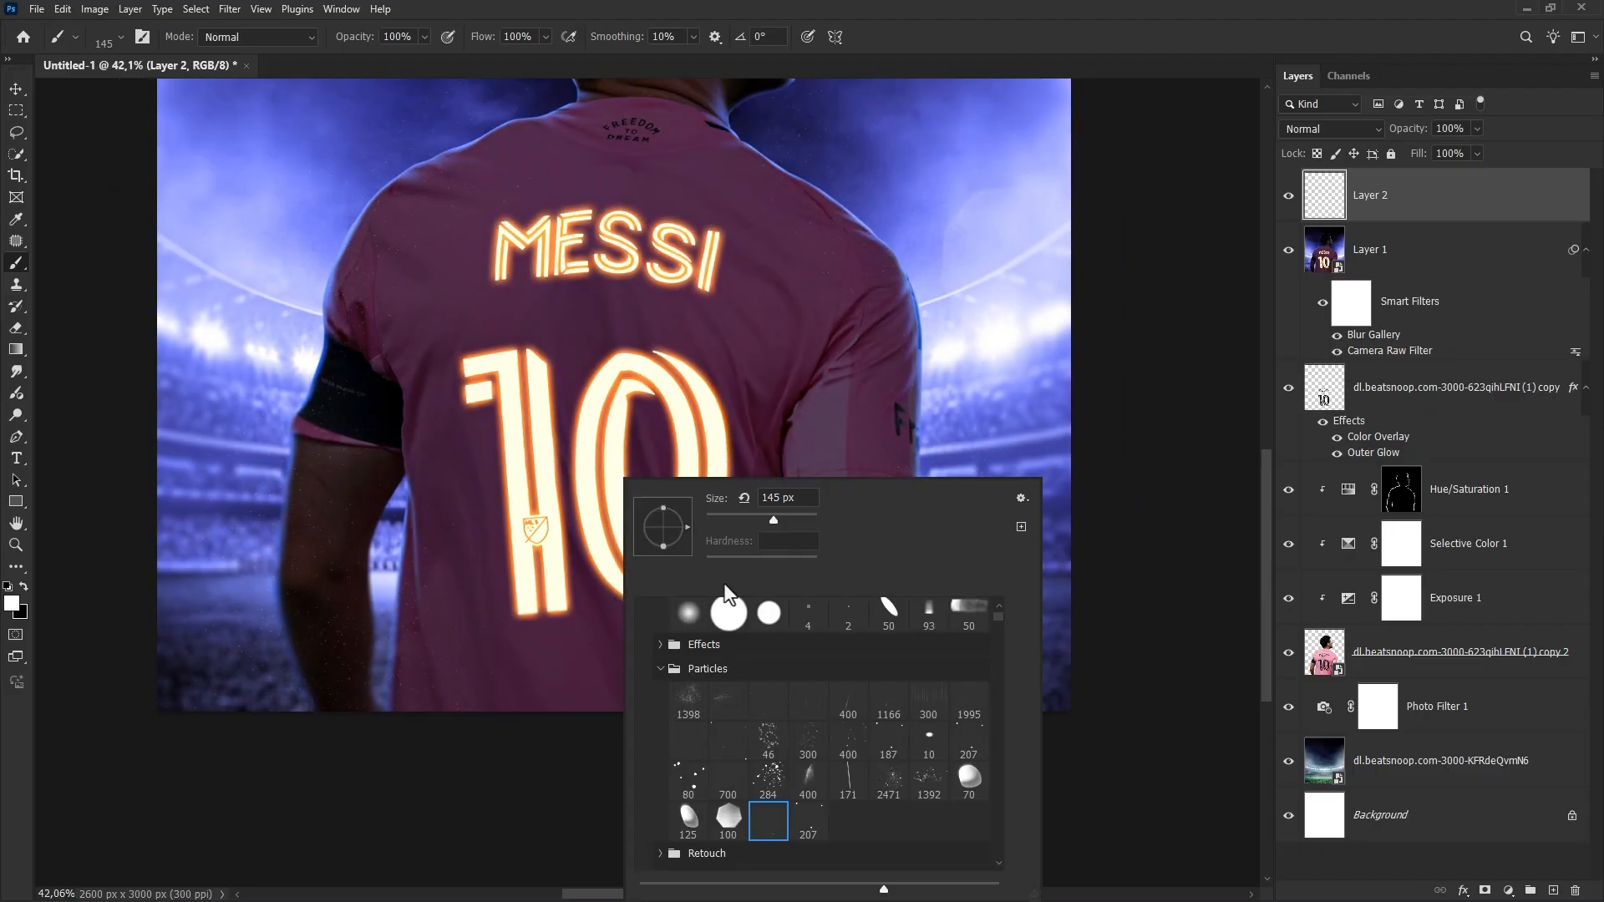
left_click(782, 515)
left_click(484, 587)
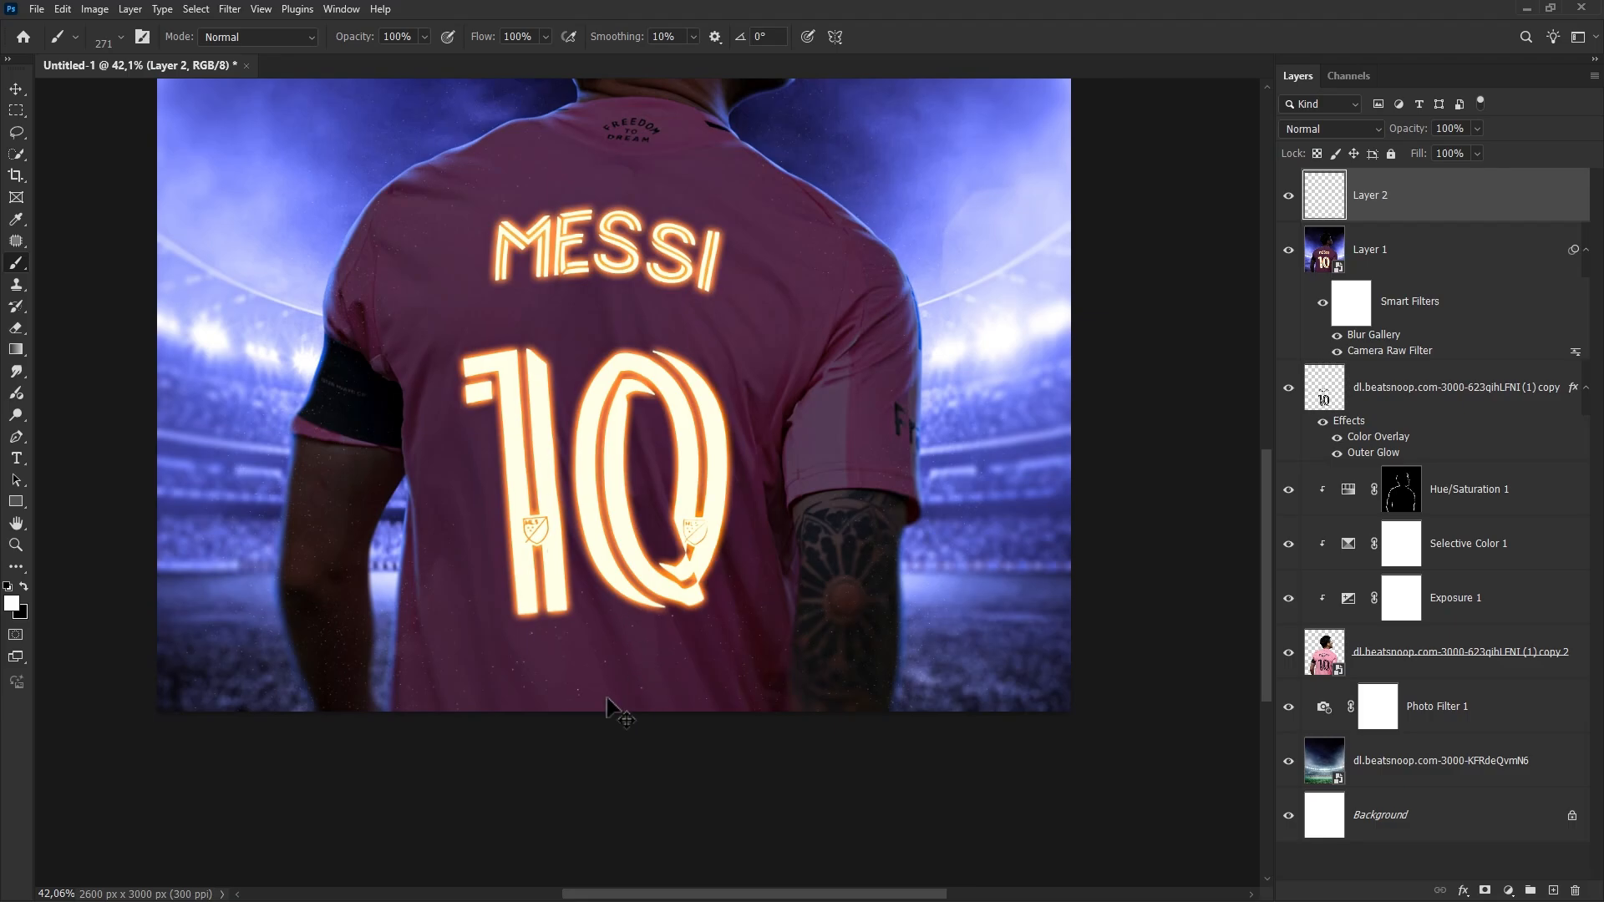
scroll(777, 685, "down", 2)
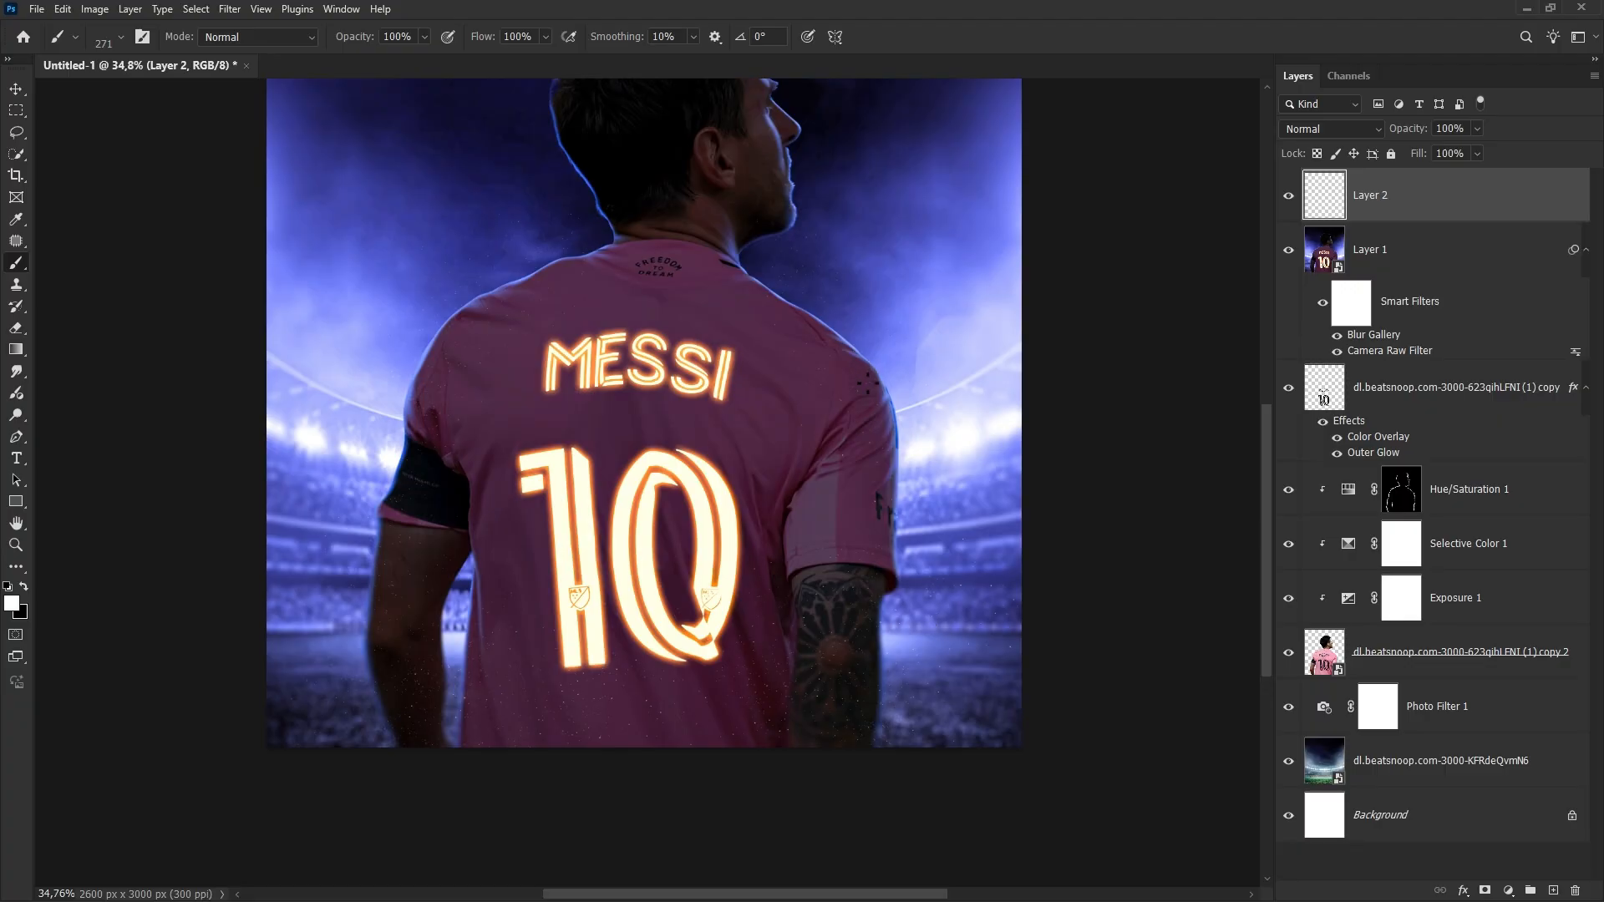
Compare the whole poster with and without the particle layer.
key("ctrl+0")
key("v")
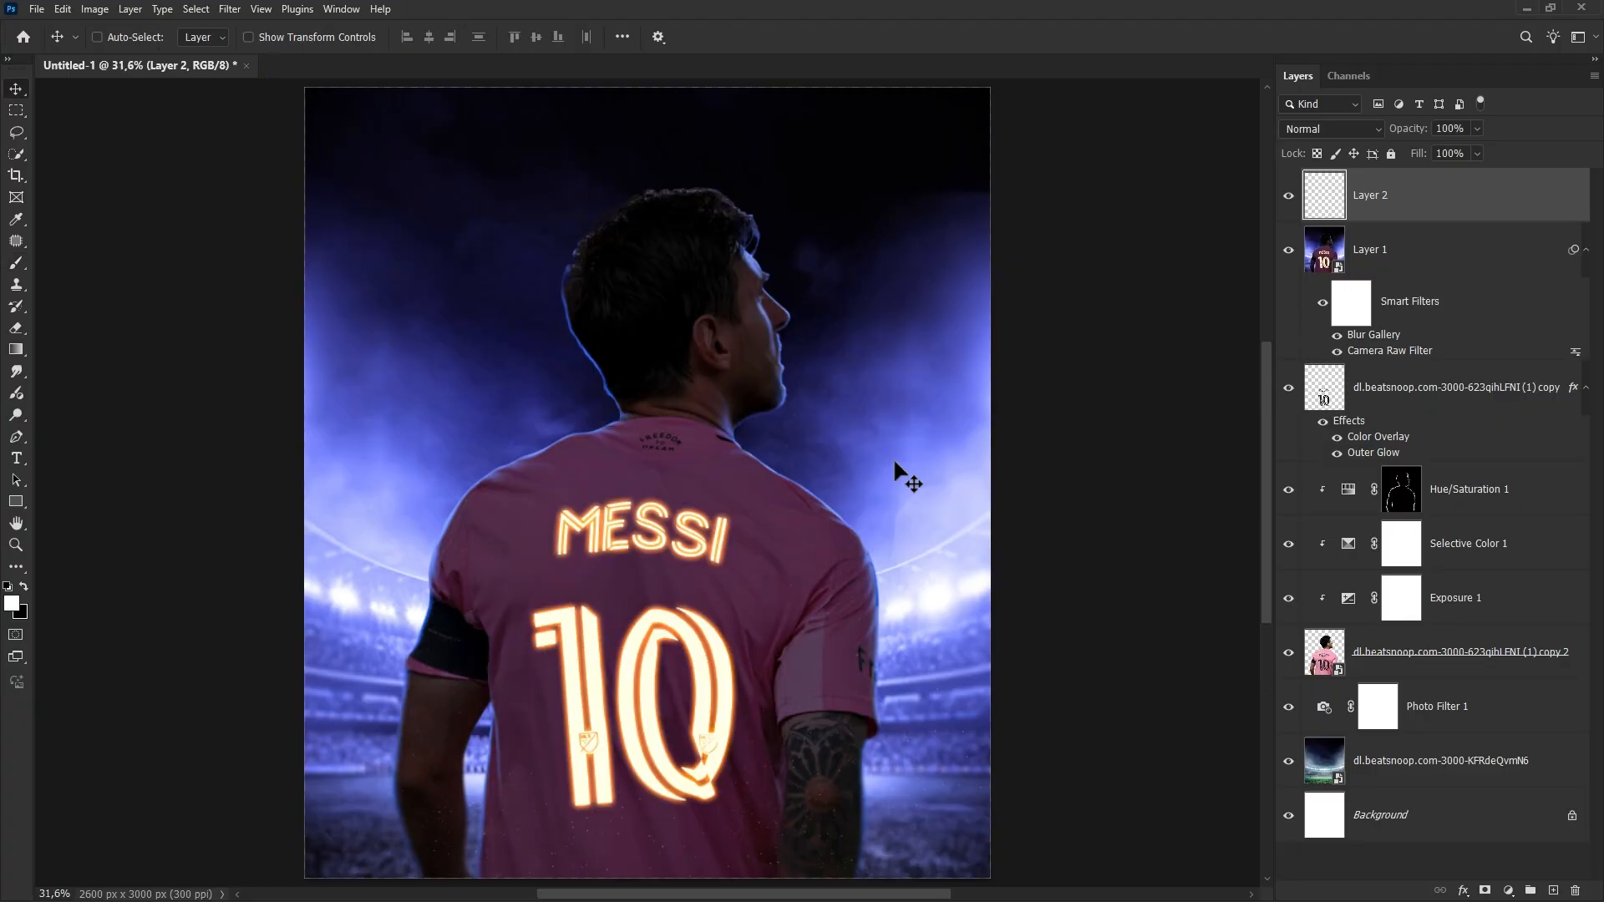
left_click(1288, 197)
left_click(1288, 197)
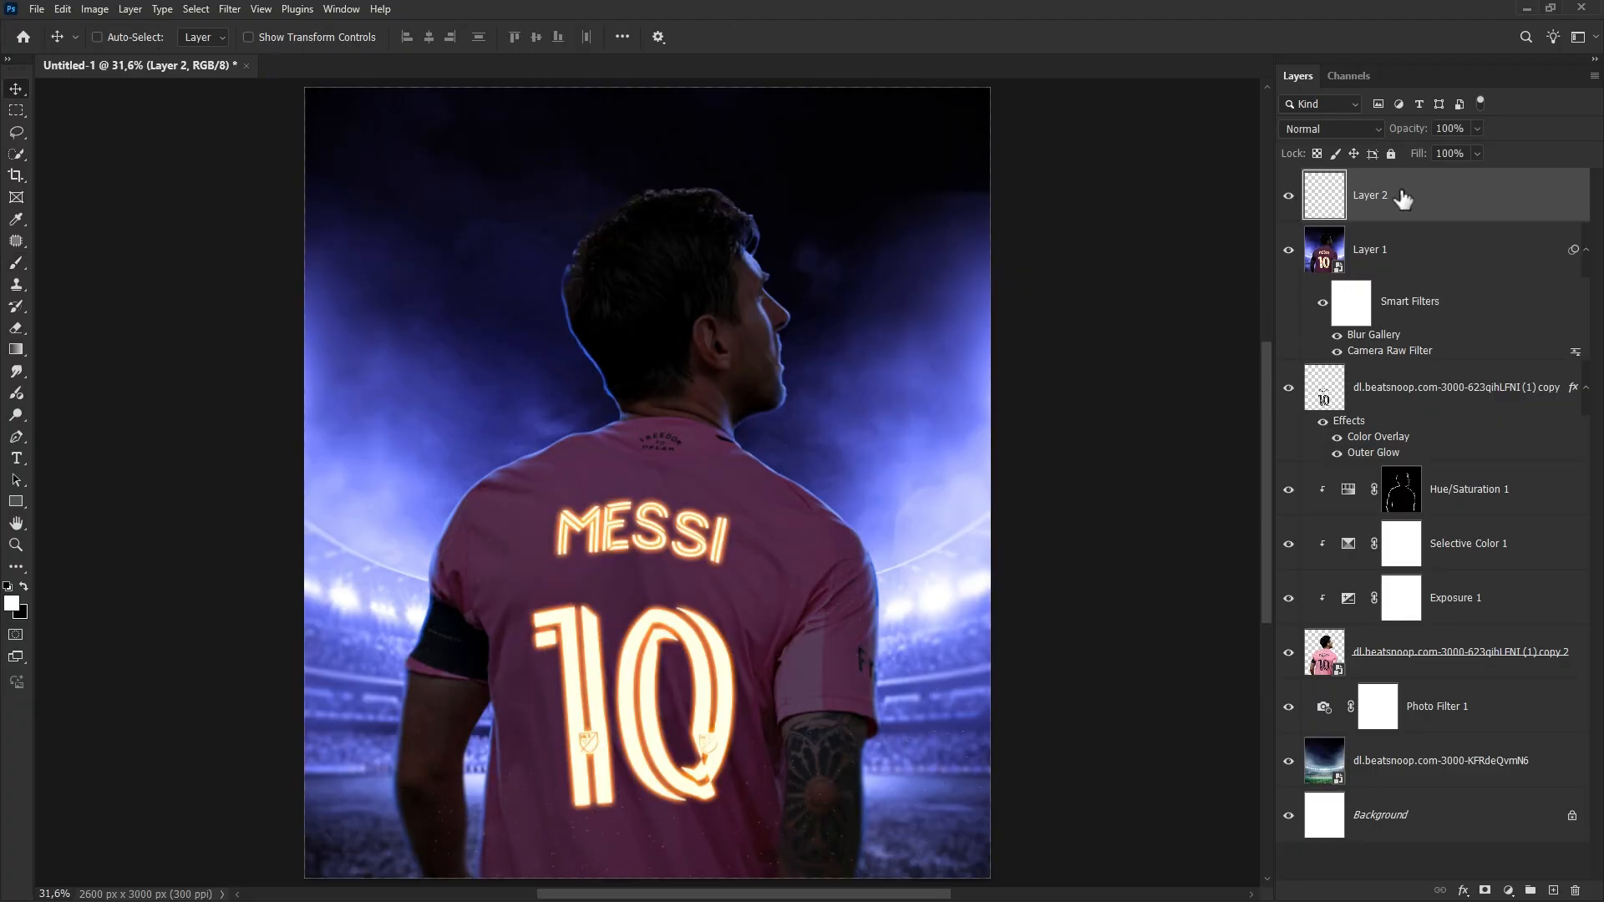